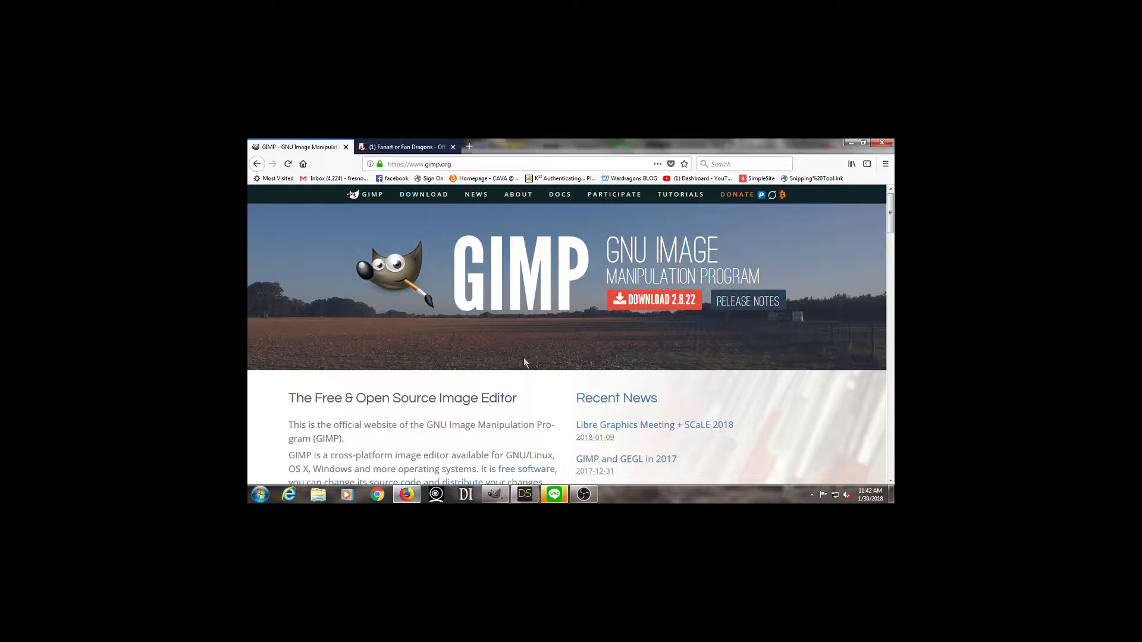
Step: Reload the GIMP home page, look over its introduction and recent news, and minimize the browser window
key(F5)
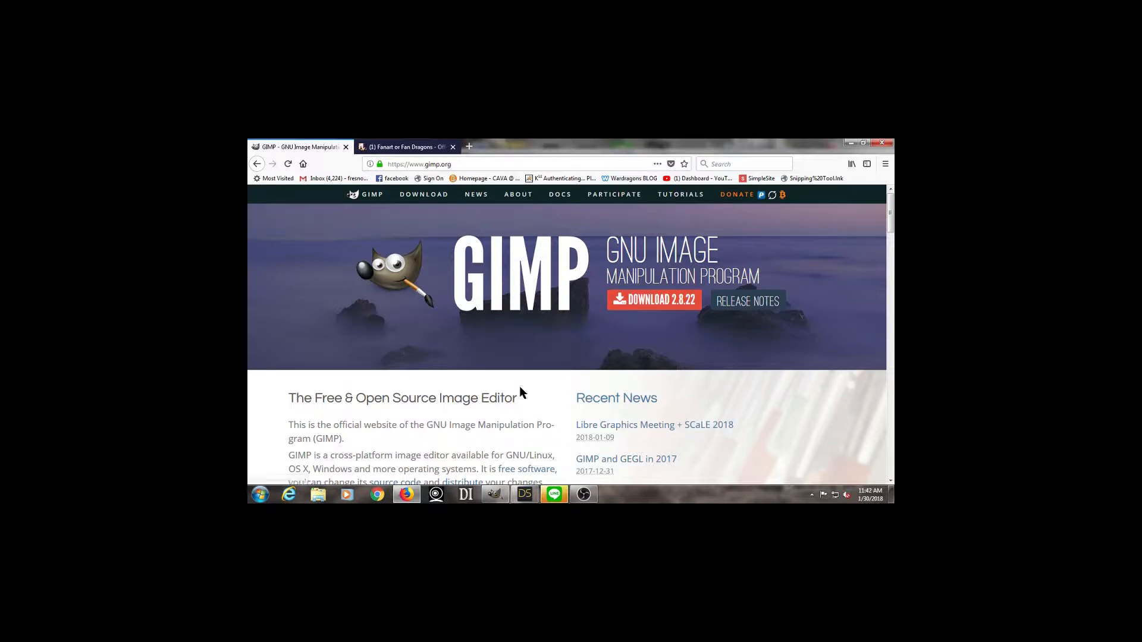
scroll(519, 386, down, 3)
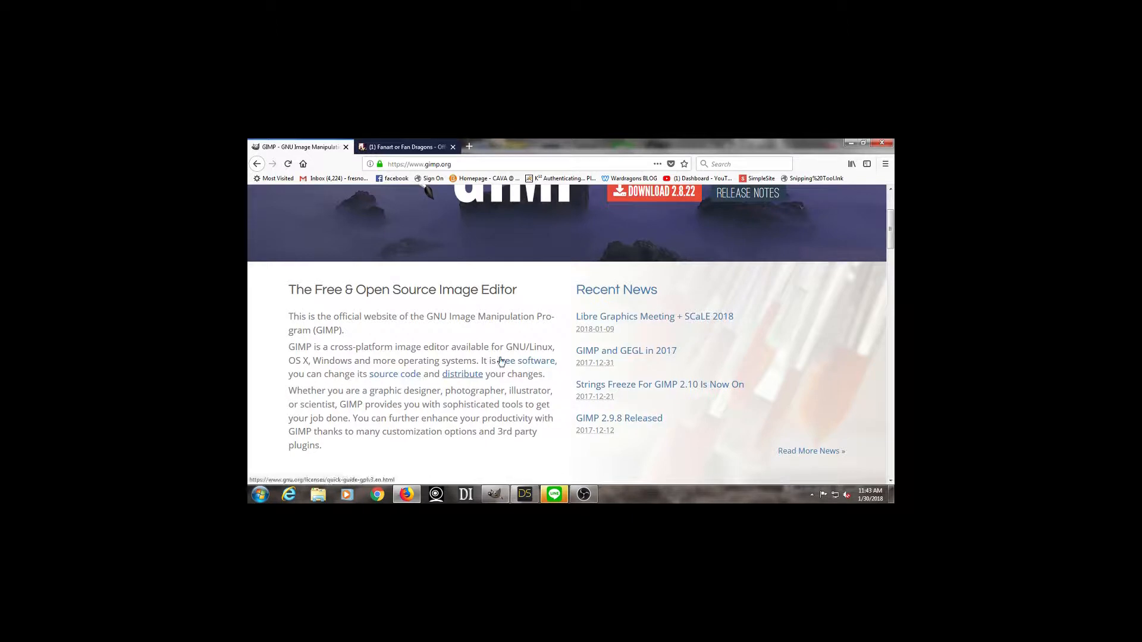
scroll(501, 326, up, 3)
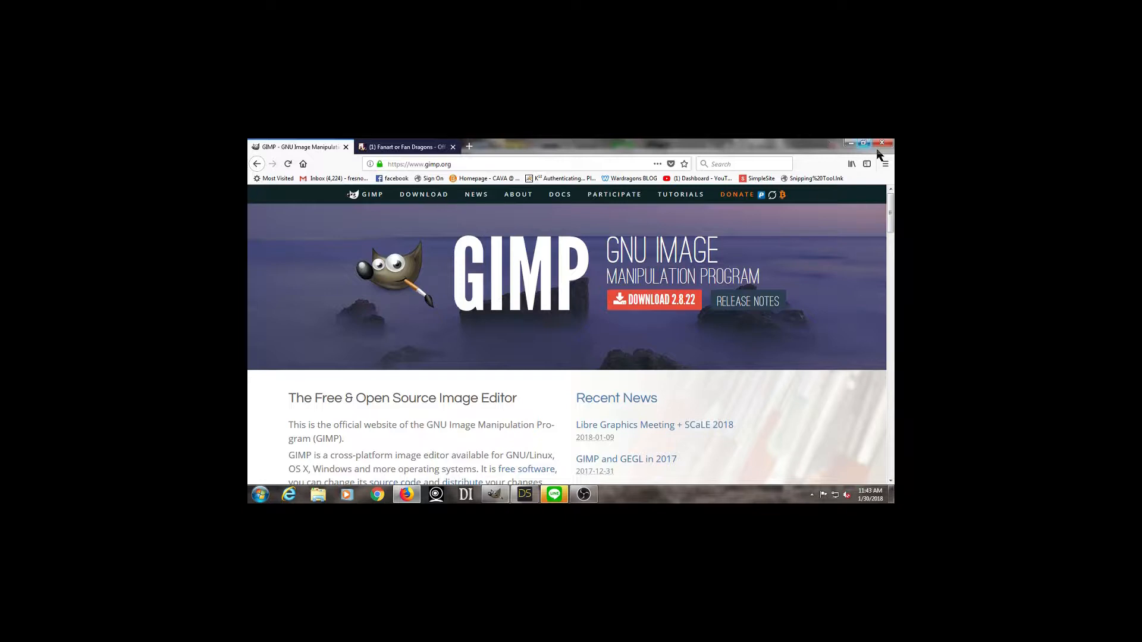
click(850, 144)
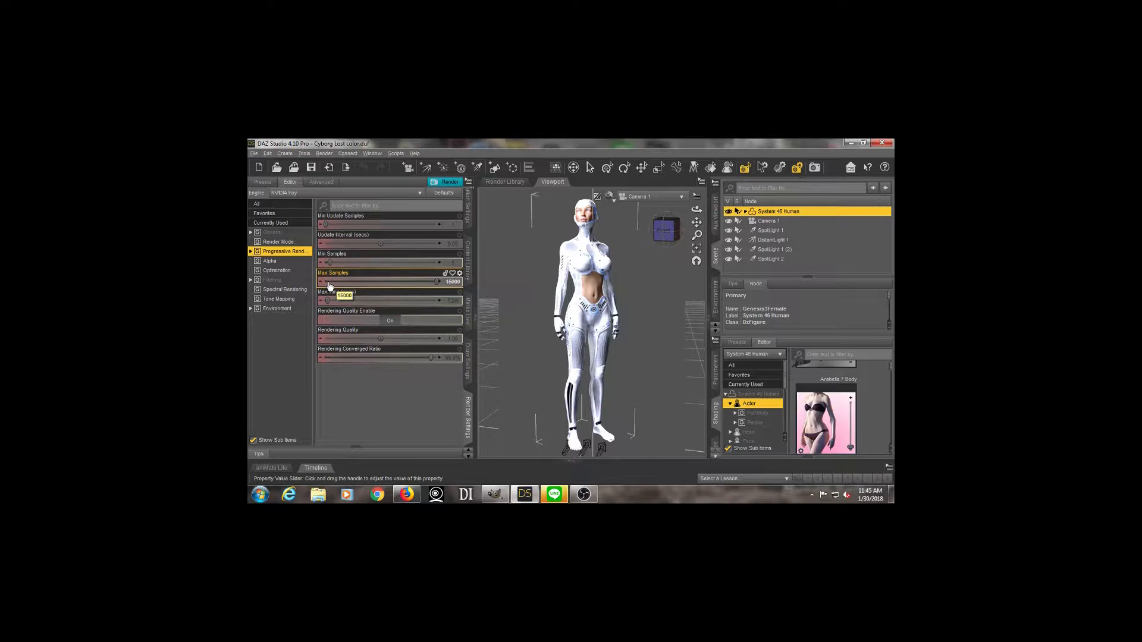
Step: Examine the Environment render settings in DAZ Studio, from the environment mode through the ground options
click(279, 308)
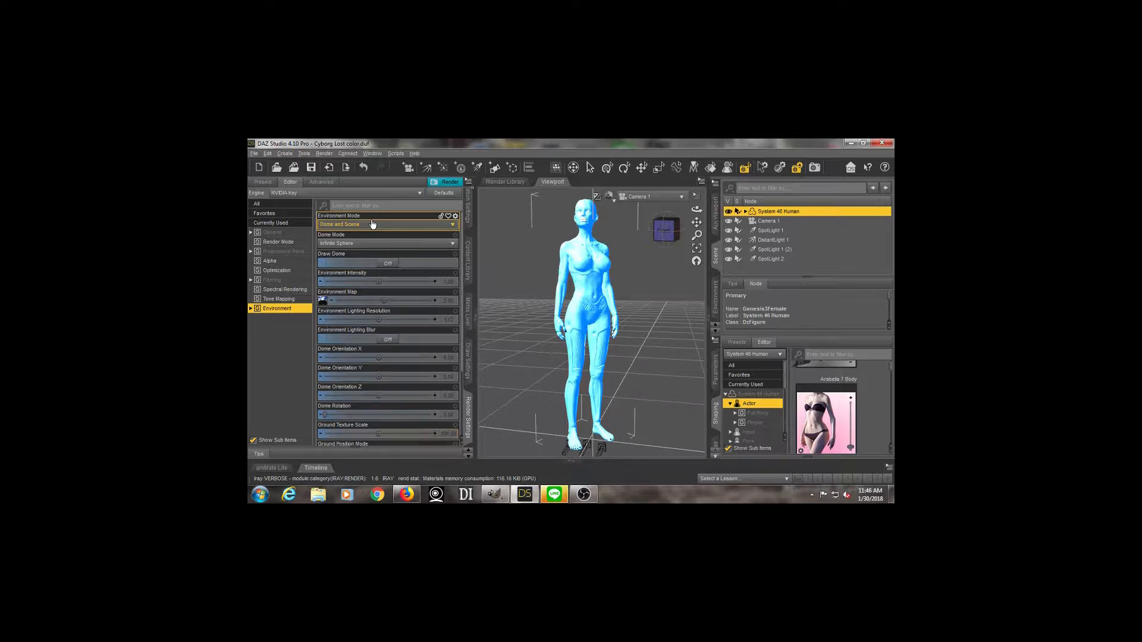
scroll(381, 238, down, 1)
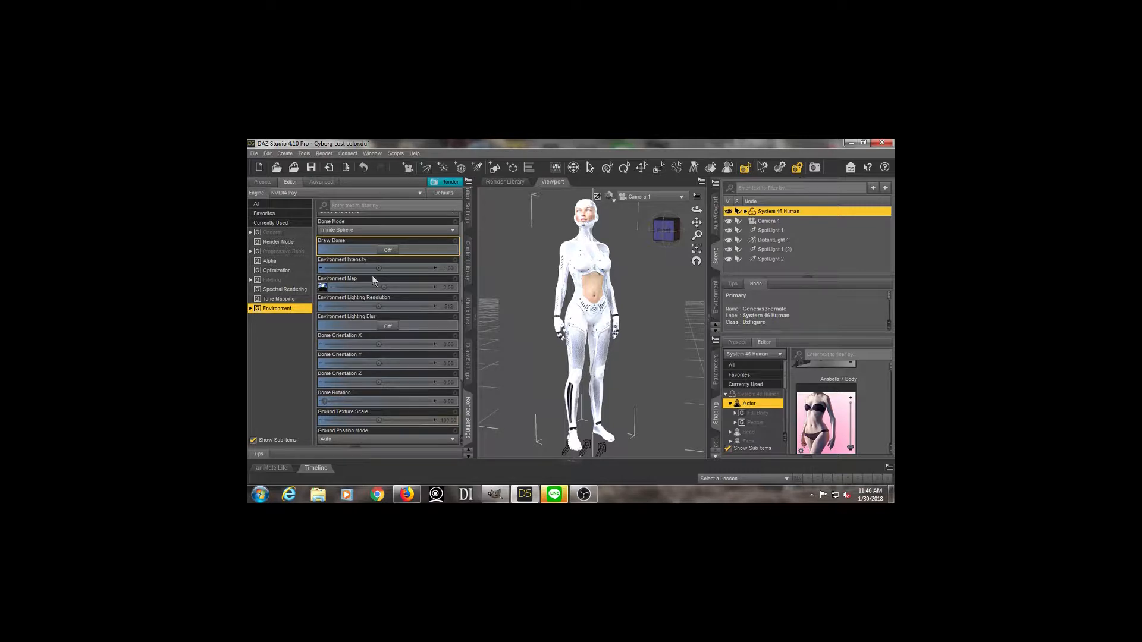
scroll(379, 275, down, 2)
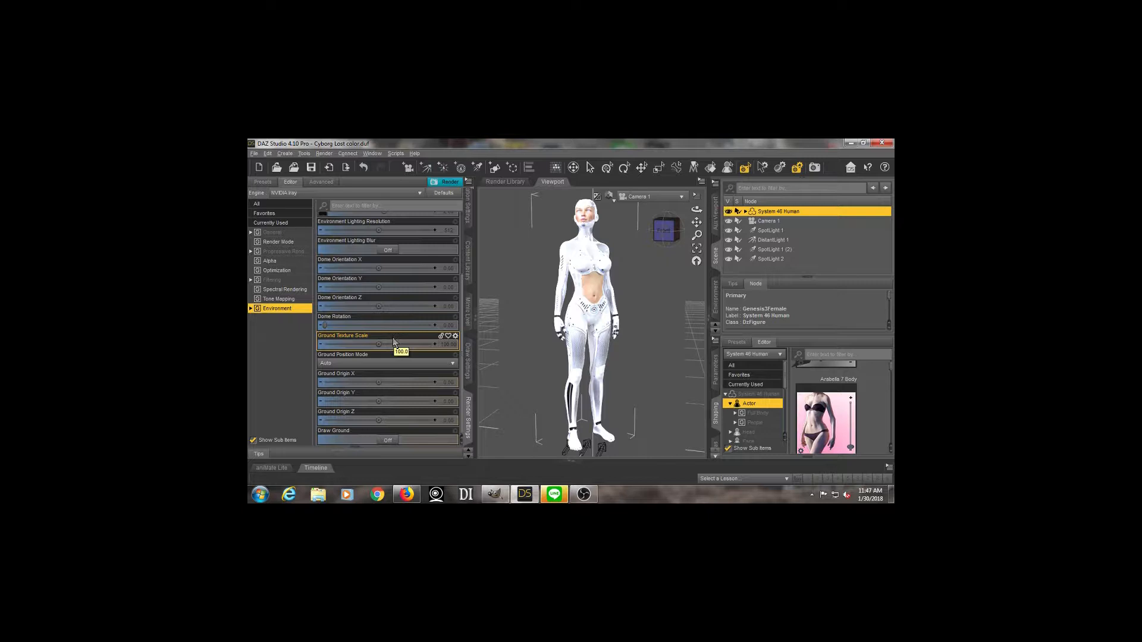
scroll(393, 344, up, 3)
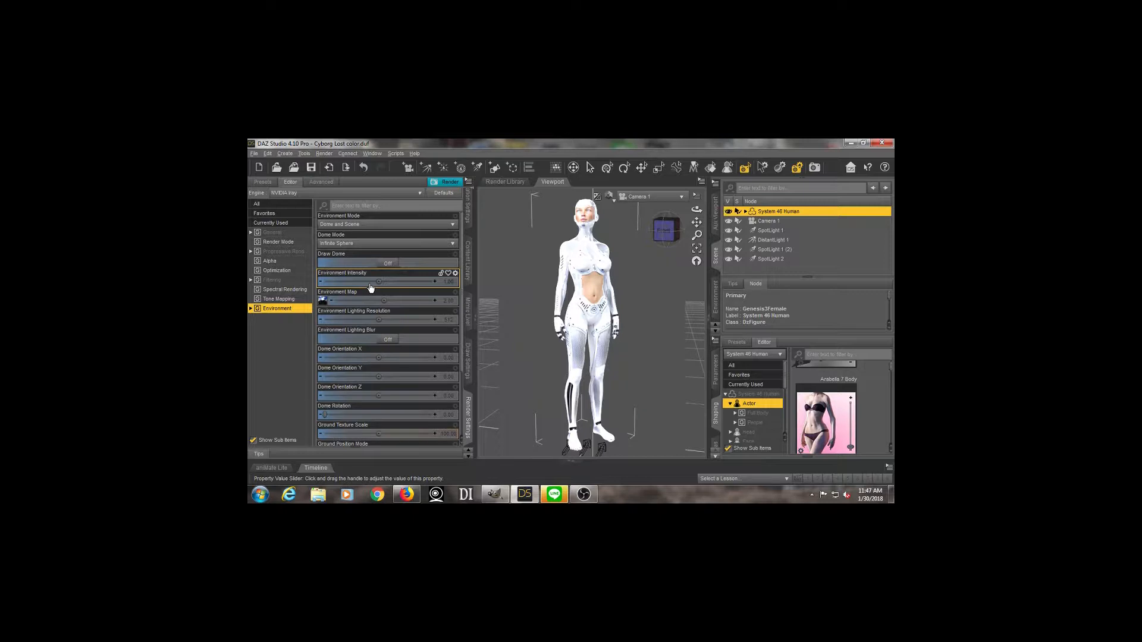
Step: Exit DAZ Studio, saving the changes to the current scene
click(259, 154)
click(280, 301)
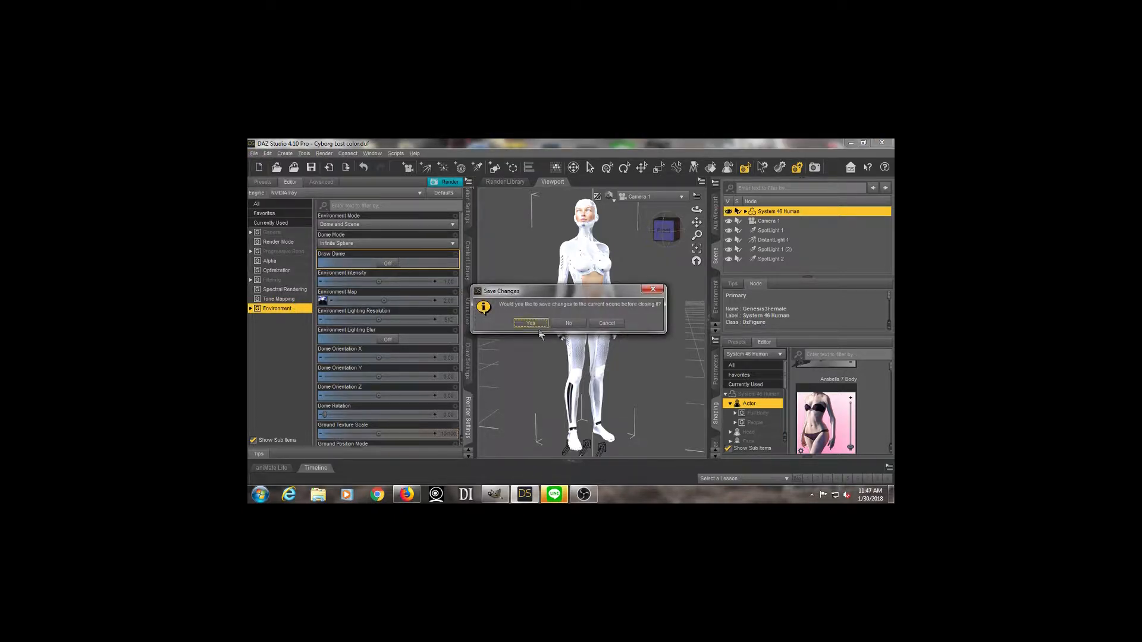
click(531, 324)
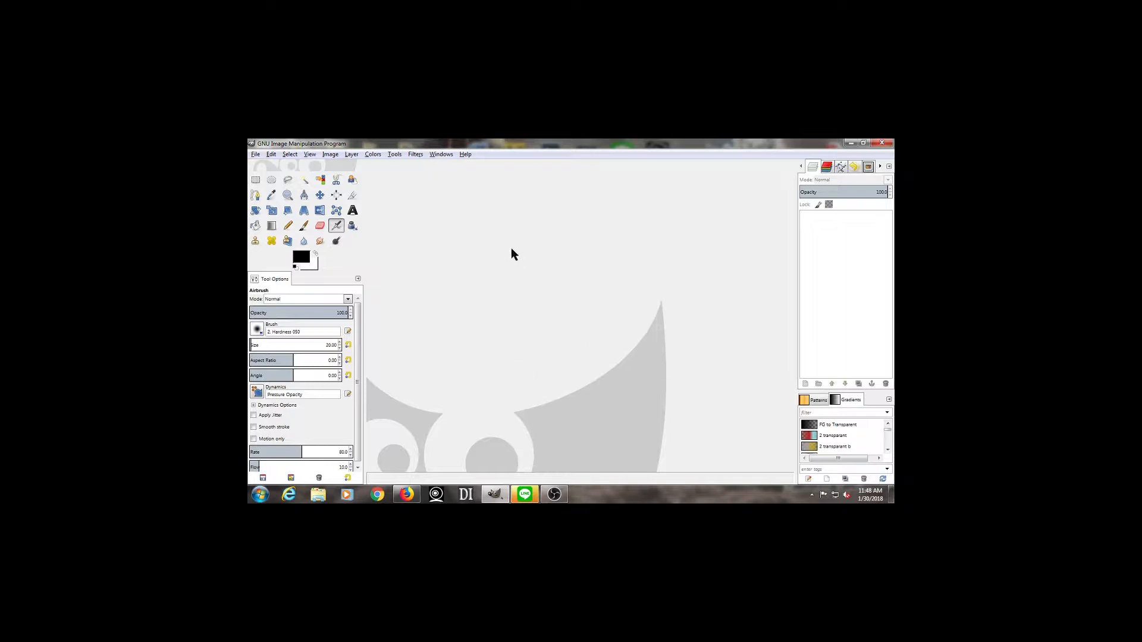
Step: In GIMP, start opening an image as layers and browse to the Documents/DAZ 3D/Studio/Render Library folder
click(255, 155)
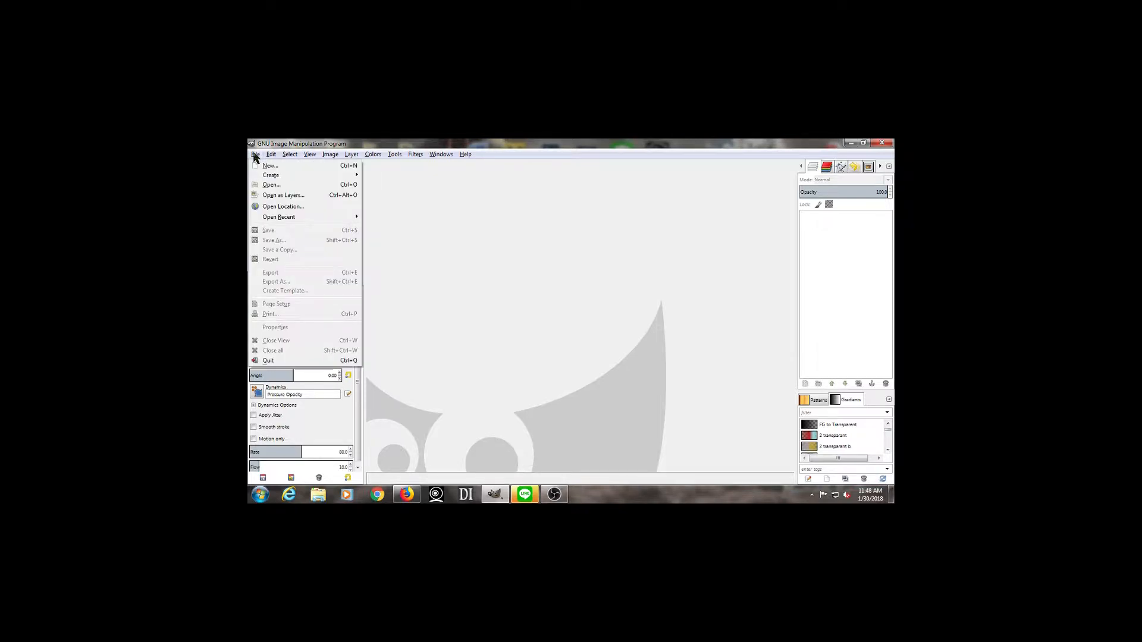
click(283, 195)
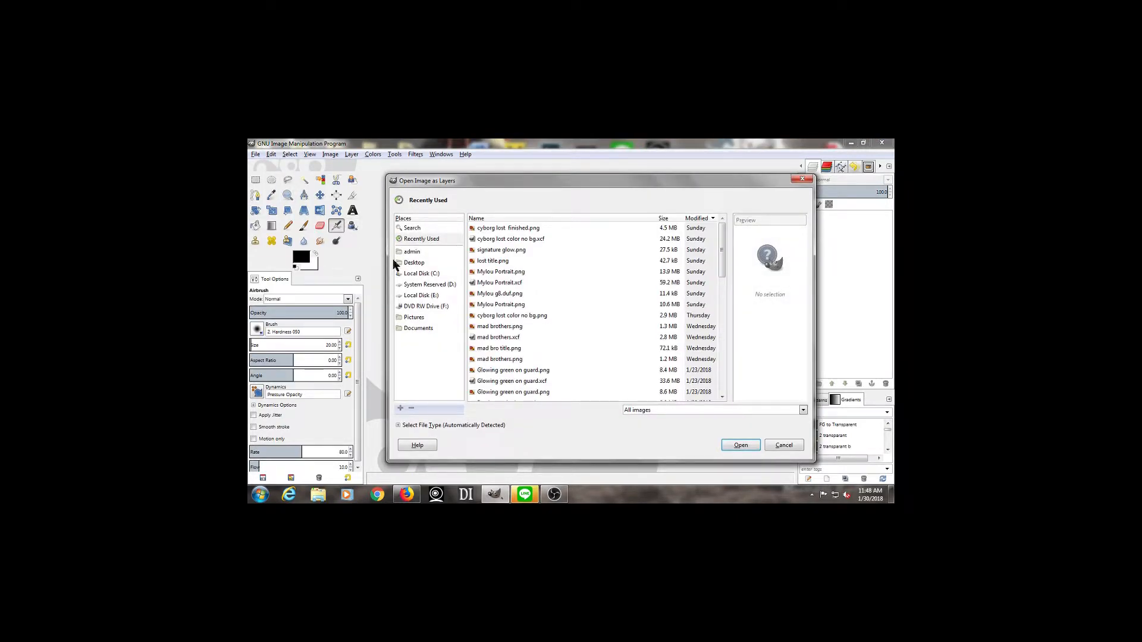
click(418, 329)
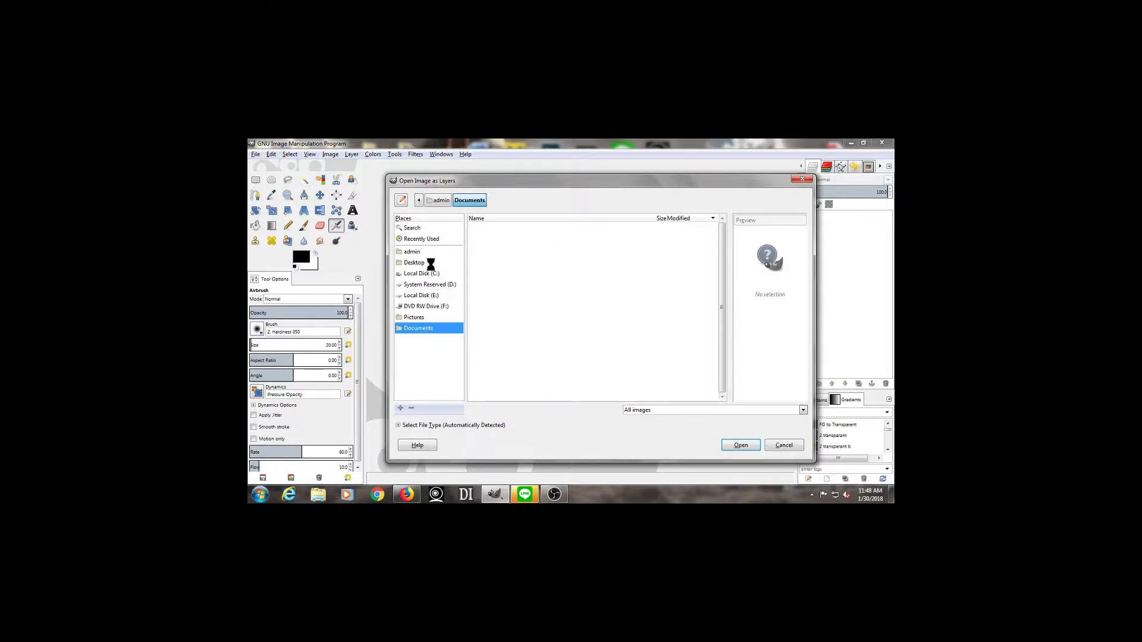
click(506, 219)
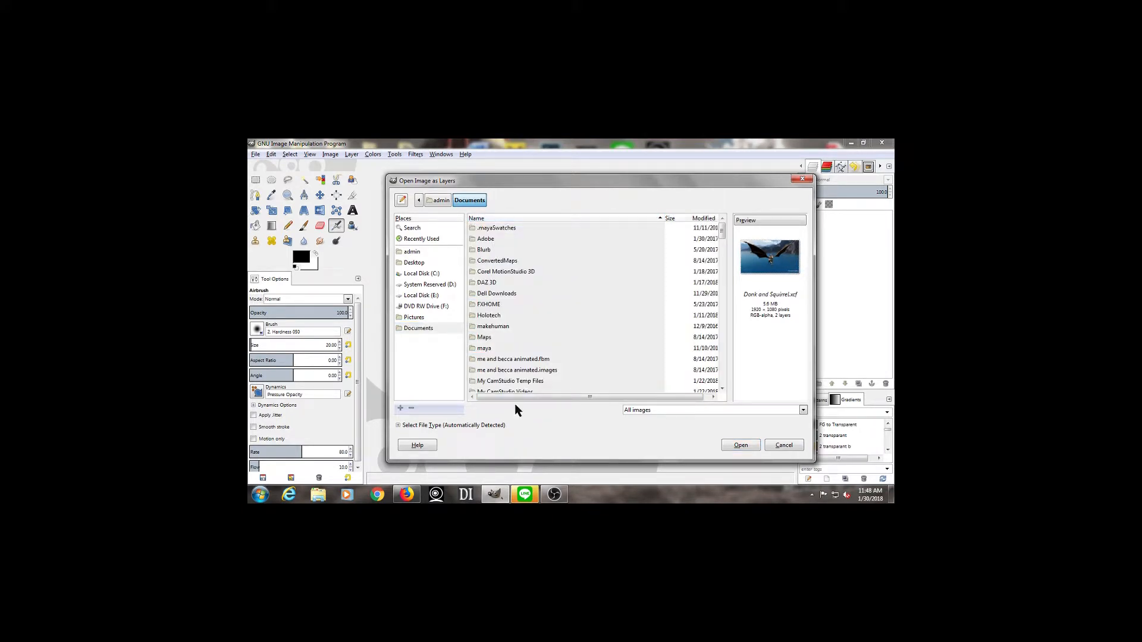
double_click(474, 285)
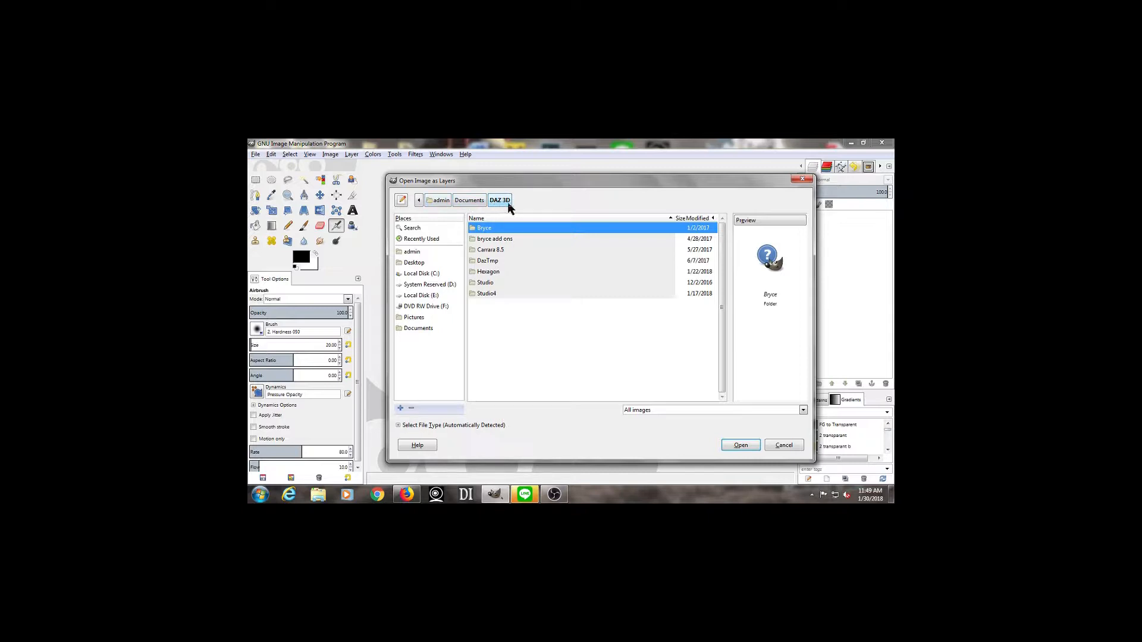
double_click(487, 283)
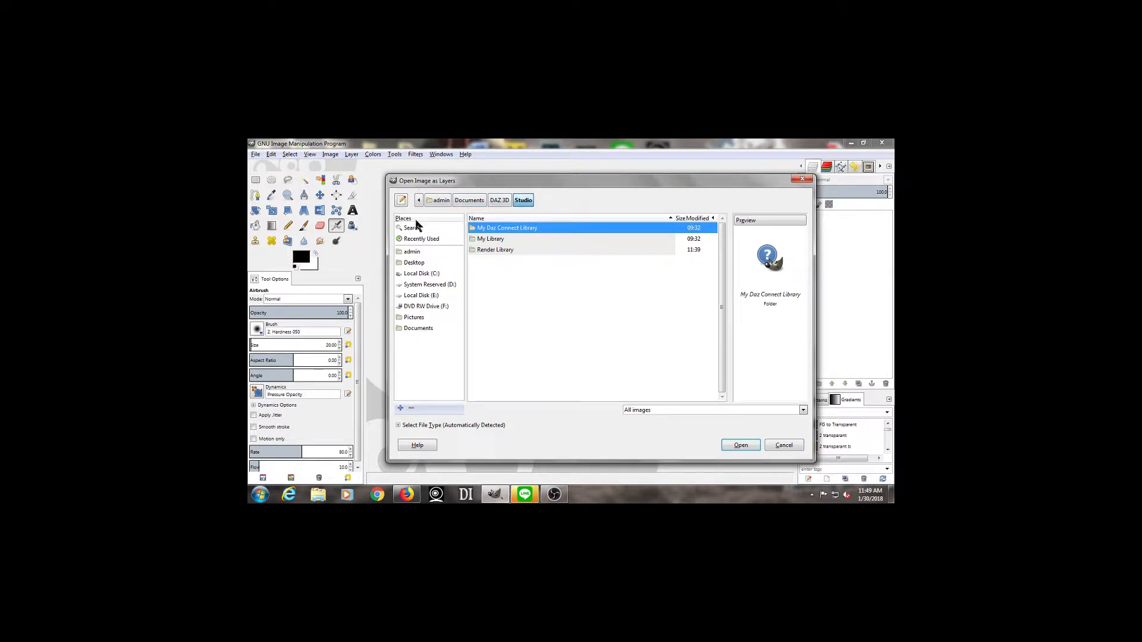
double_click(504, 251)
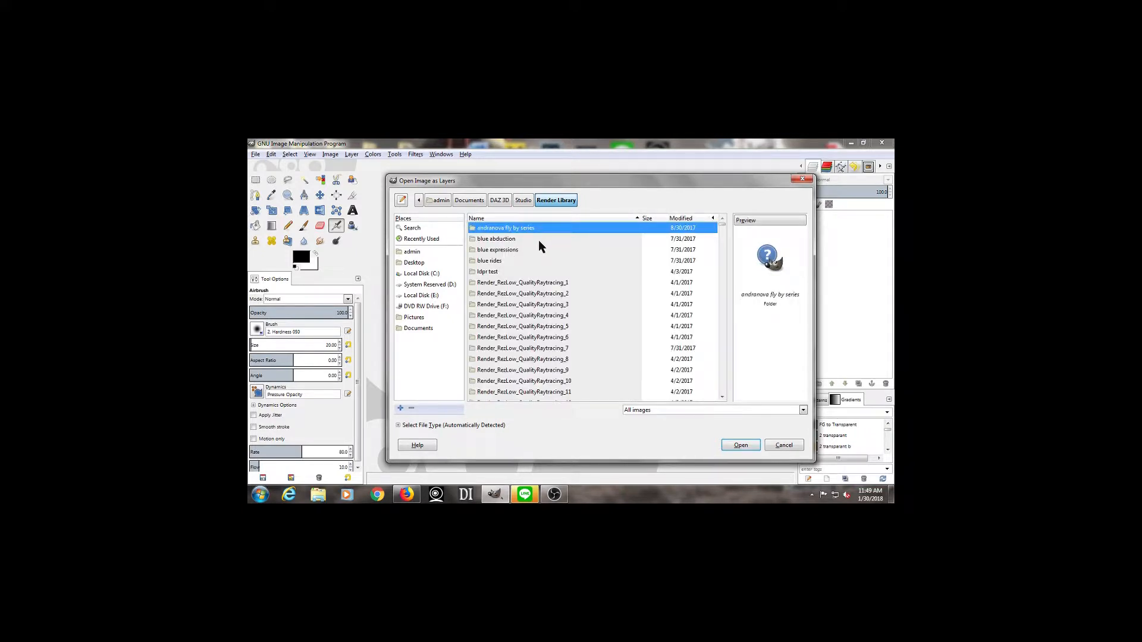
Step: Sort the Render Library files by modified date, newest first, and open Cyborg white gazing.png
click(680, 220)
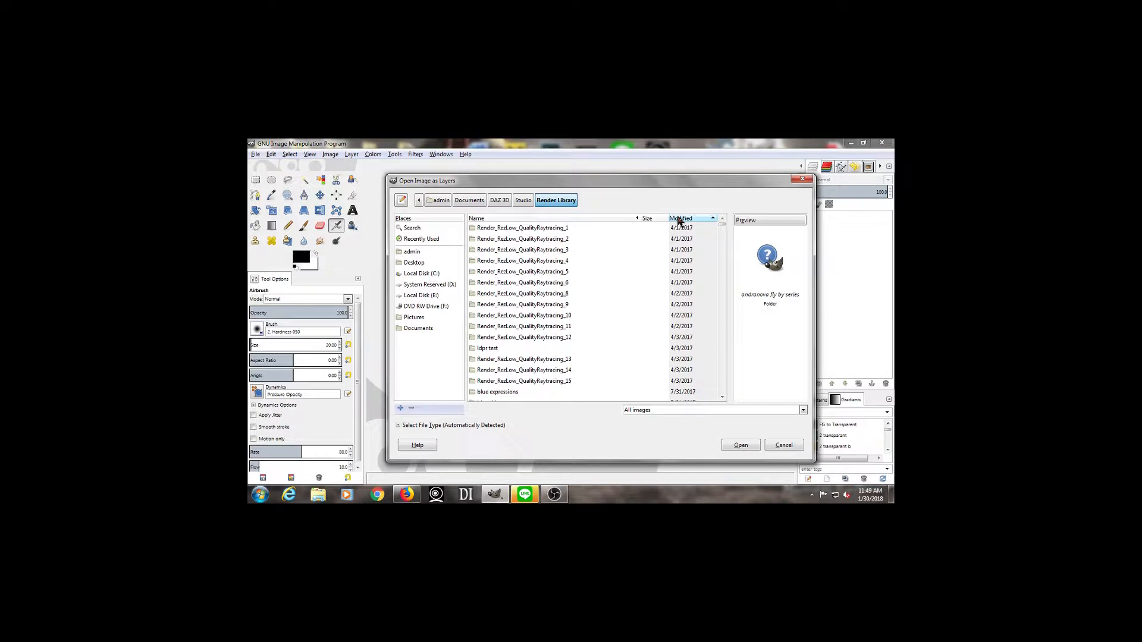
click(679, 220)
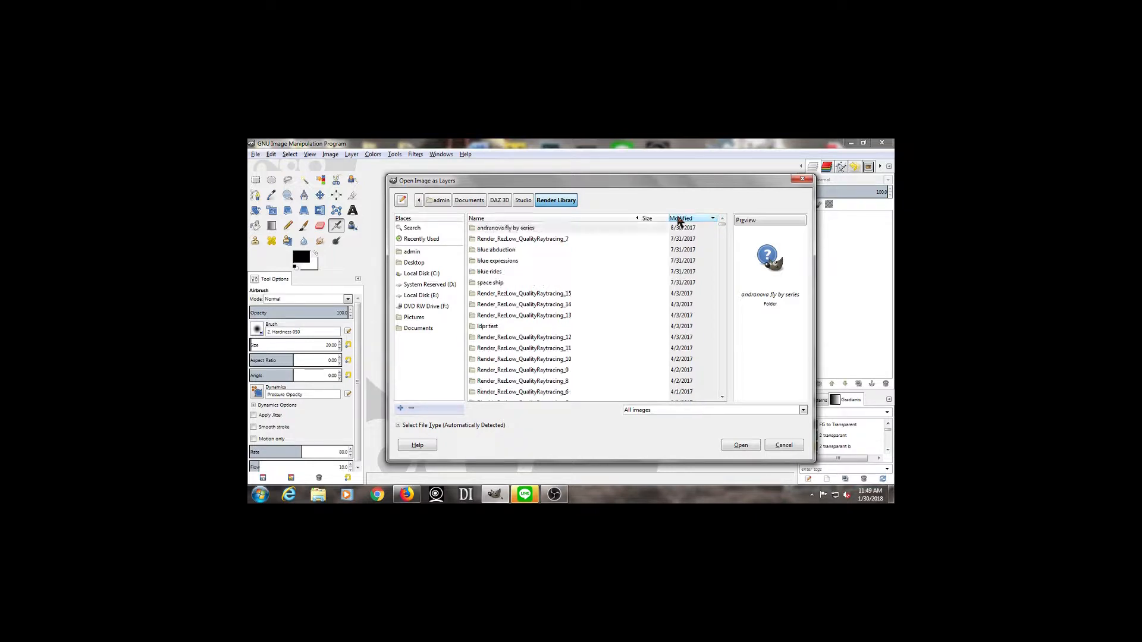
scroll(573, 278, down, 5)
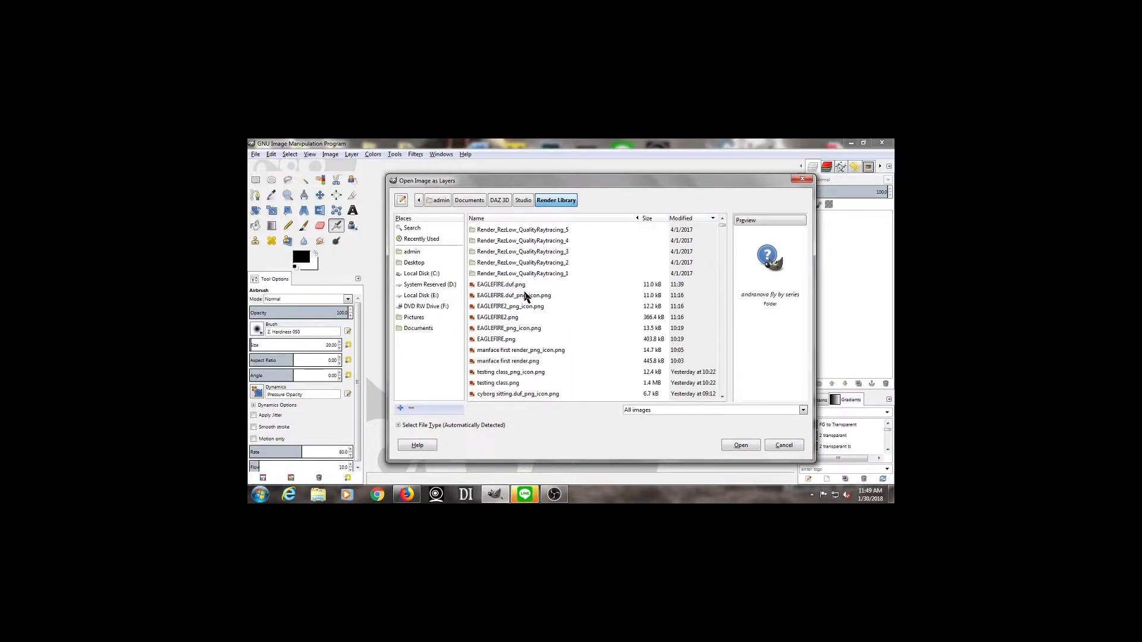
scroll(544, 319, down, 2)
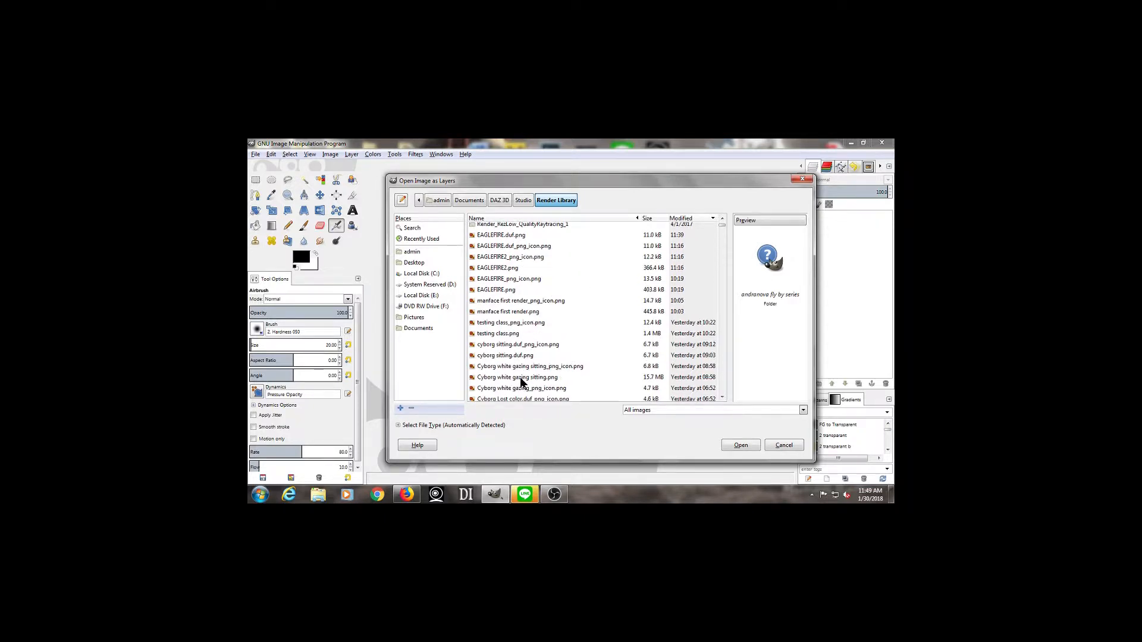
scroll(521, 381, down, 1)
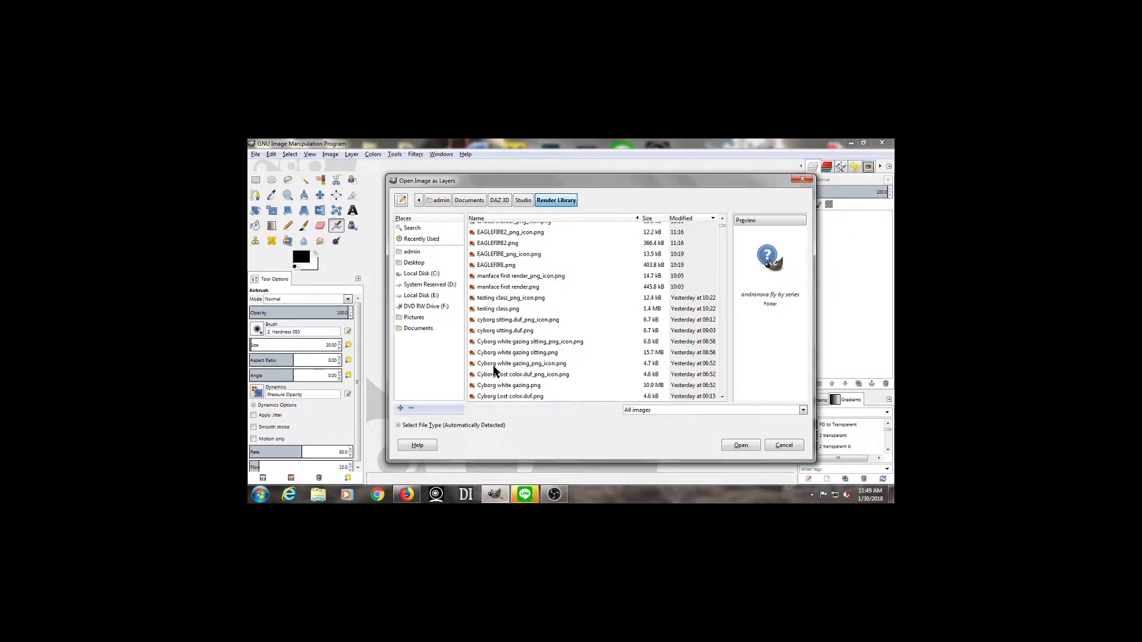
click(524, 366)
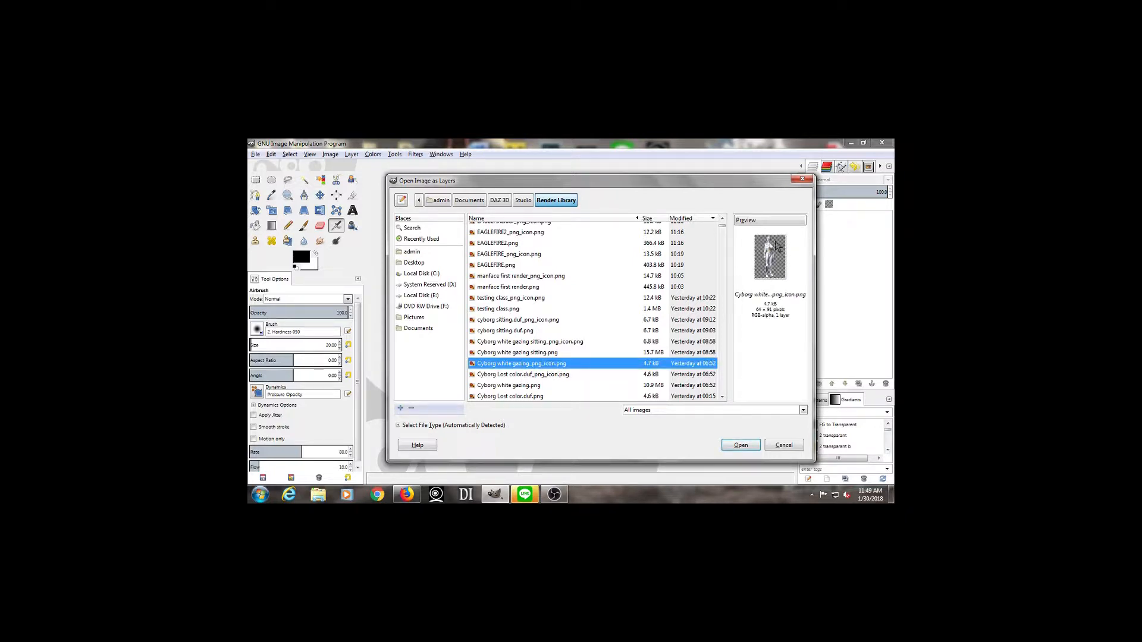
click(509, 376)
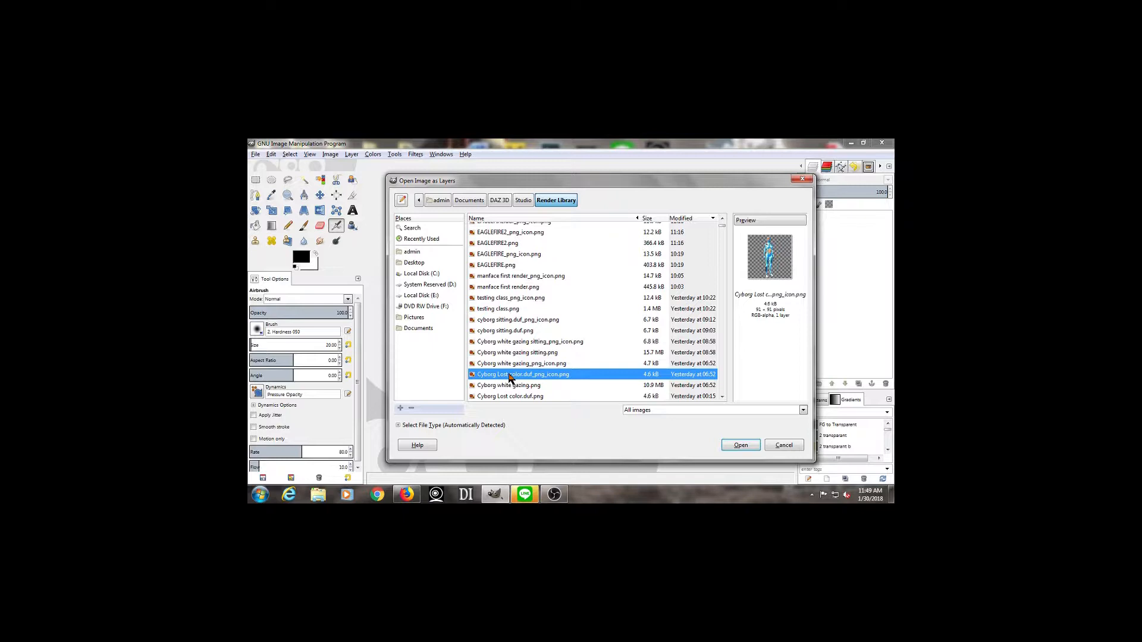
click(517, 365)
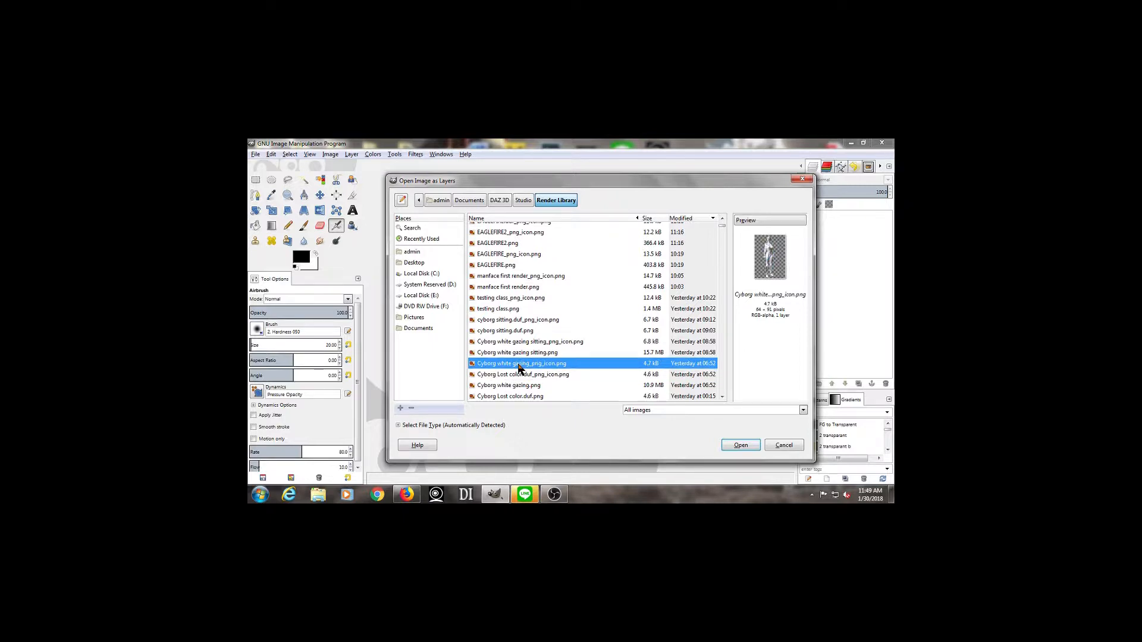
click(528, 386)
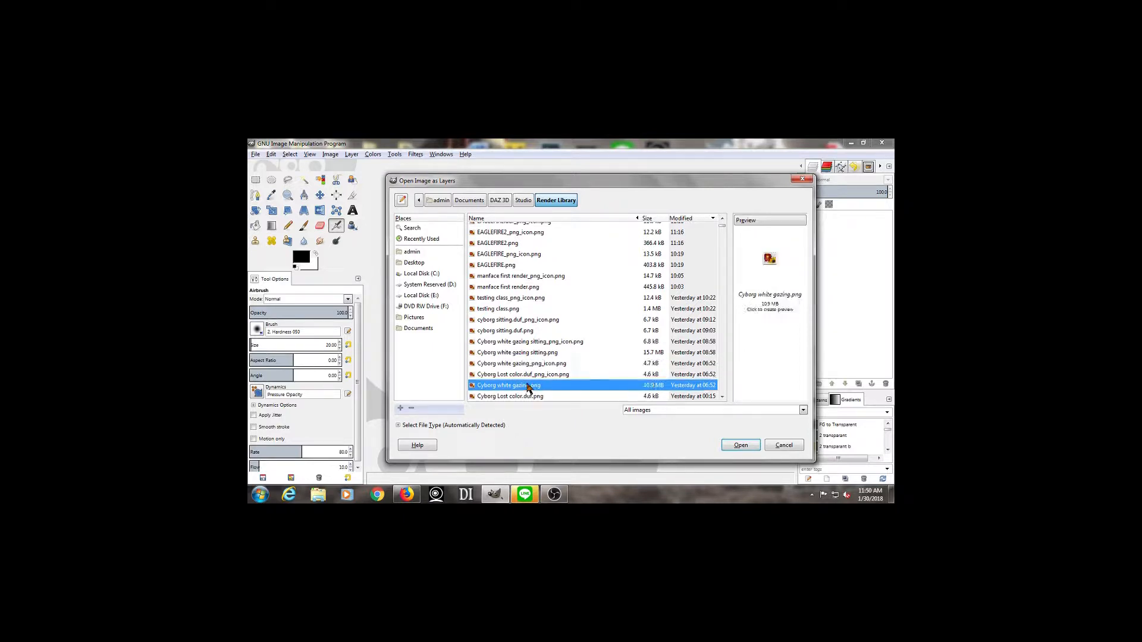
click(744, 446)
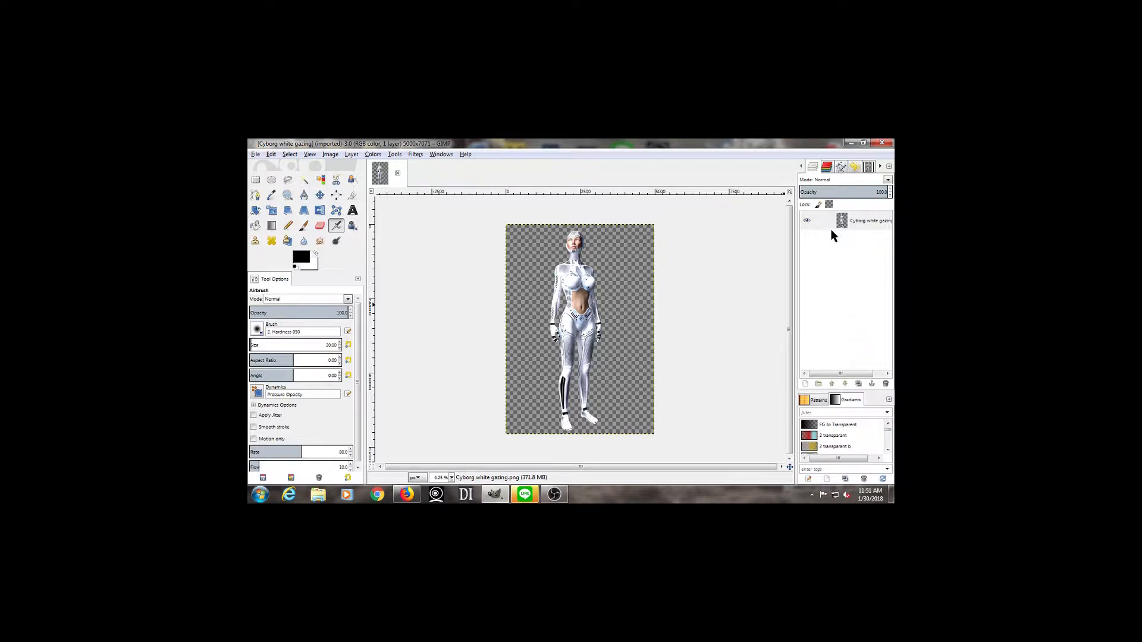
Step: Duplicate the cyborg layer and add a white-filled layer at the bottom of the layer stack
click(858, 385)
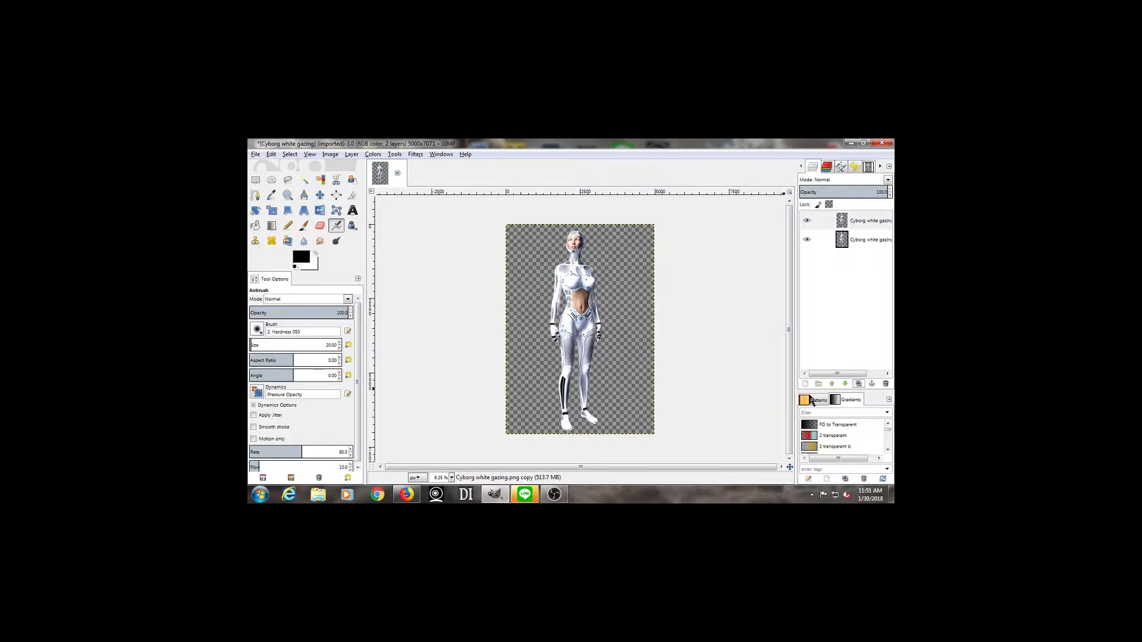
click(804, 384)
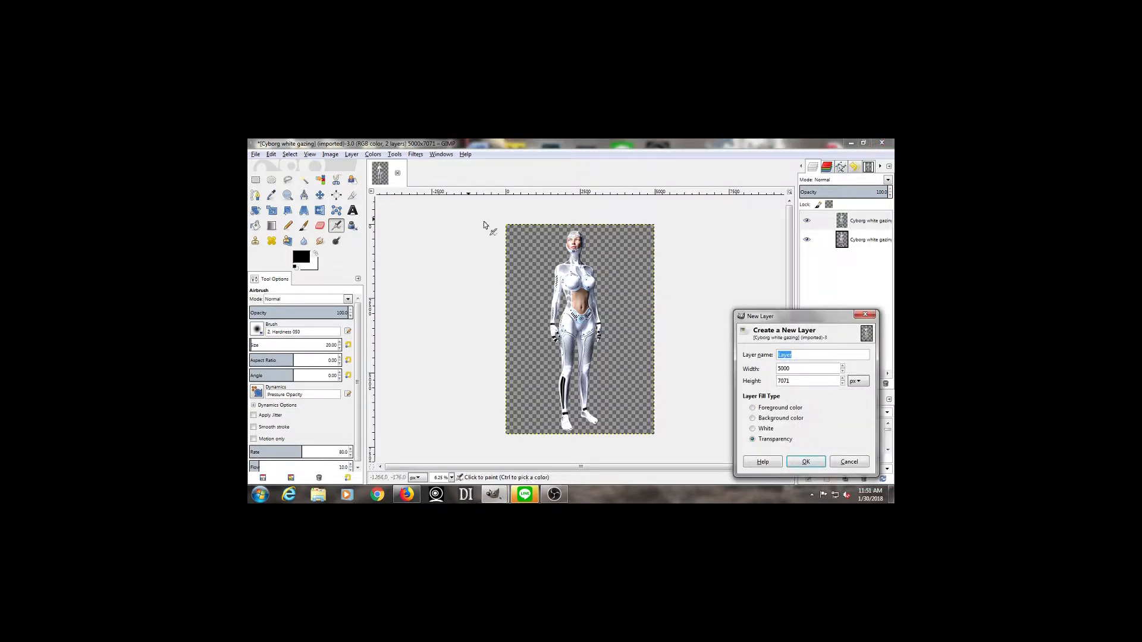
click(751, 428)
click(791, 462)
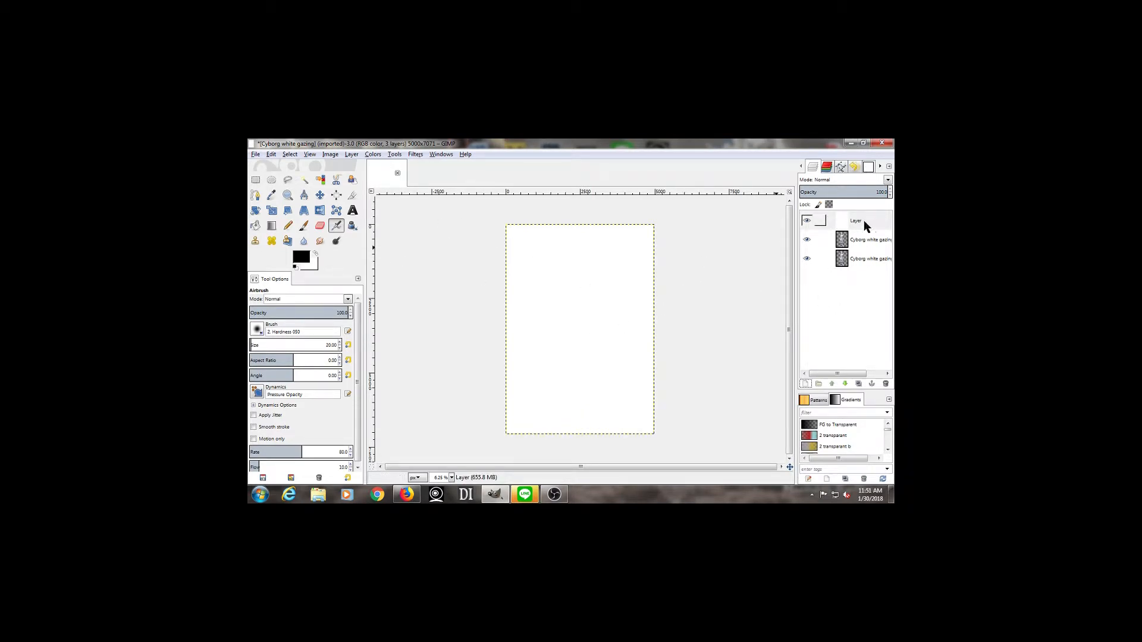
drag(863, 220, 854, 263)
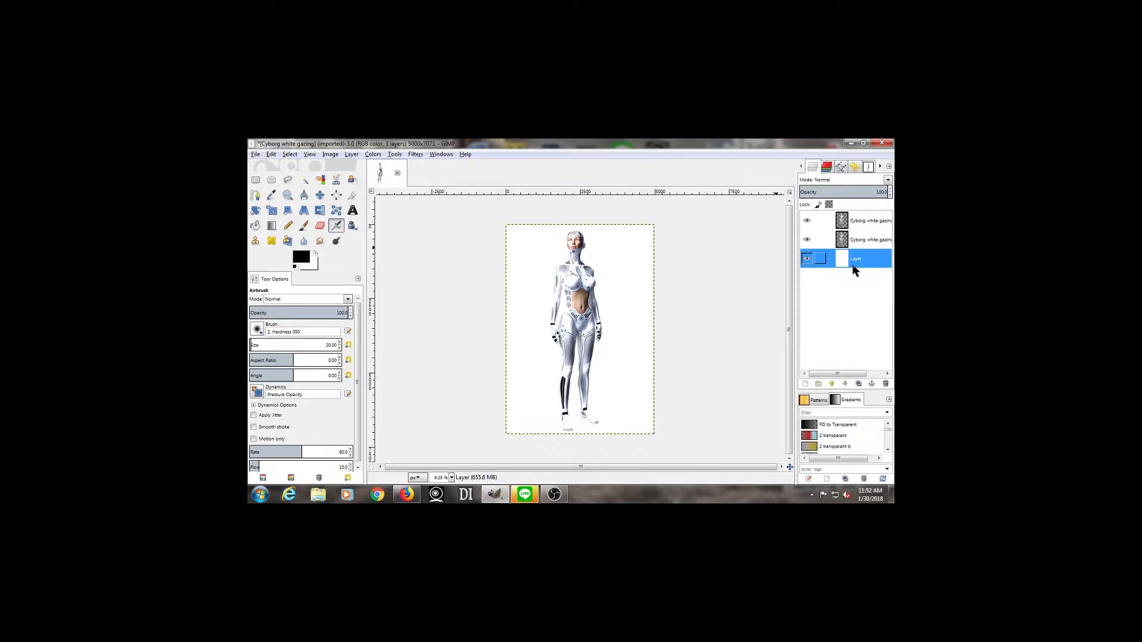
Step: Add a 5000 x 7071 px transparent layer directly above the white layer and hide the white layer
click(805, 383)
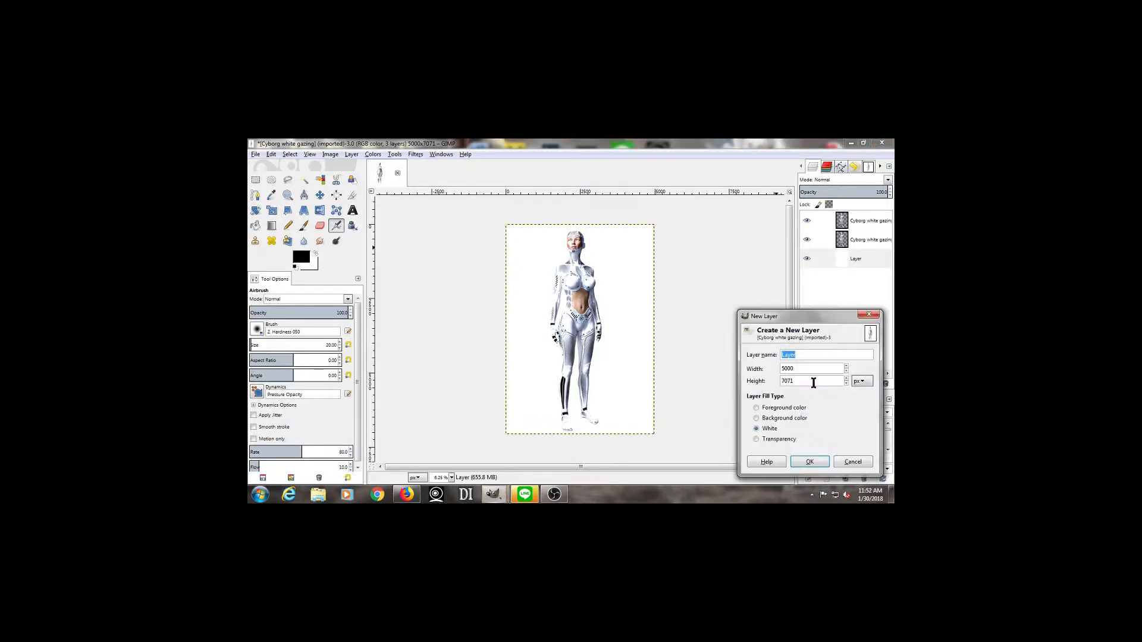
click(756, 438)
drag(851, 319, 677, 271)
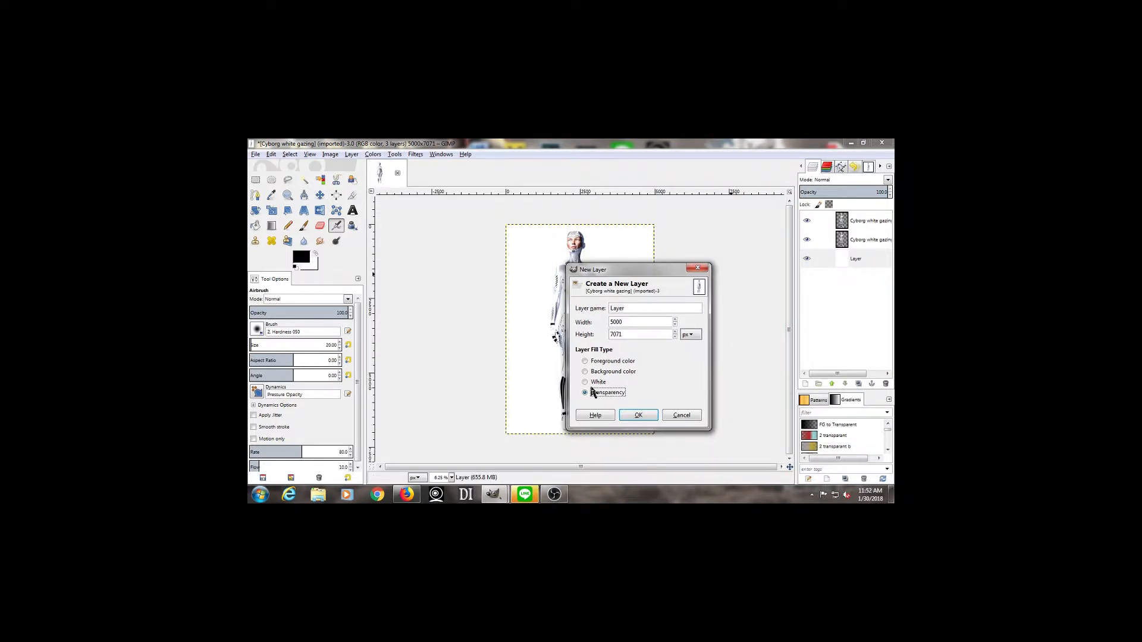
click(634, 415)
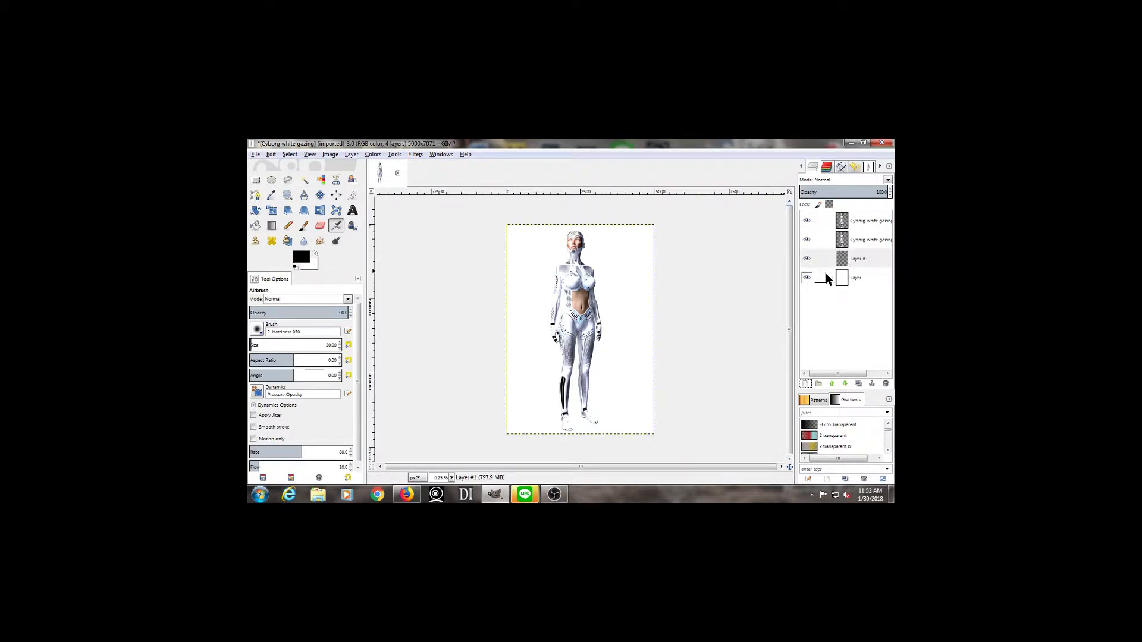
click(805, 277)
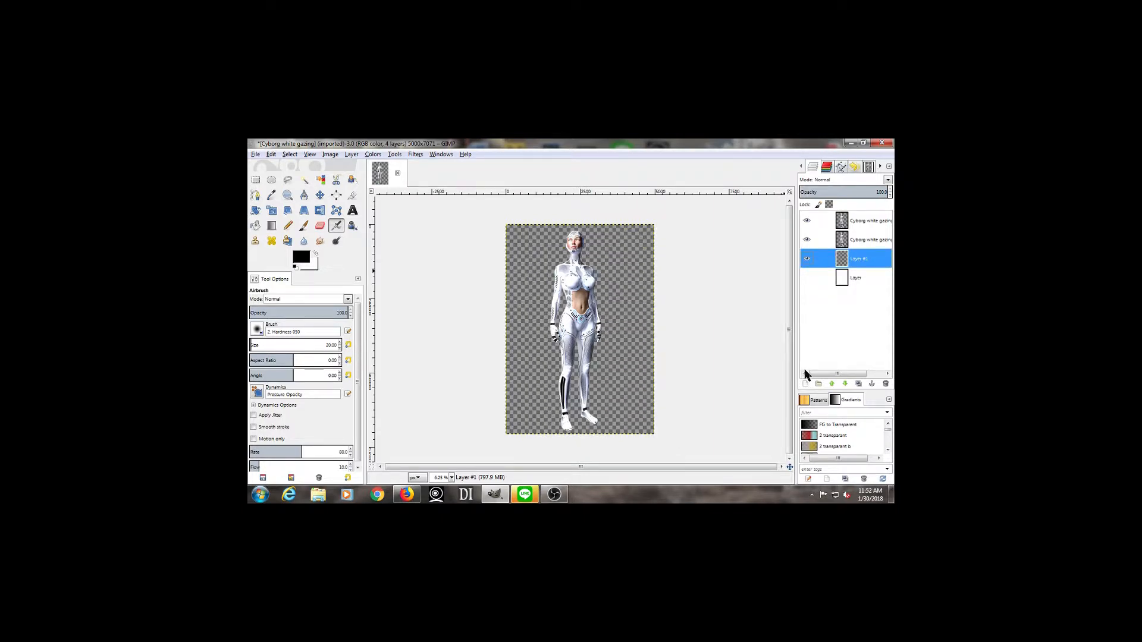
Step: Preview the cyborg figure against the white bottom layer, and hide that layer again
click(807, 277)
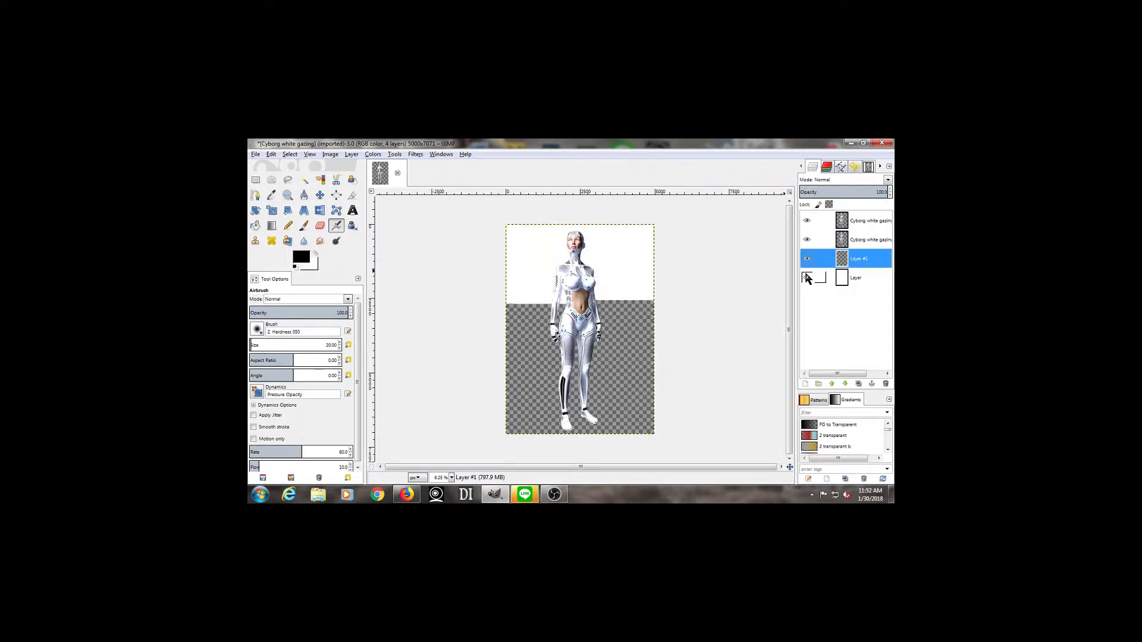
click(807, 277)
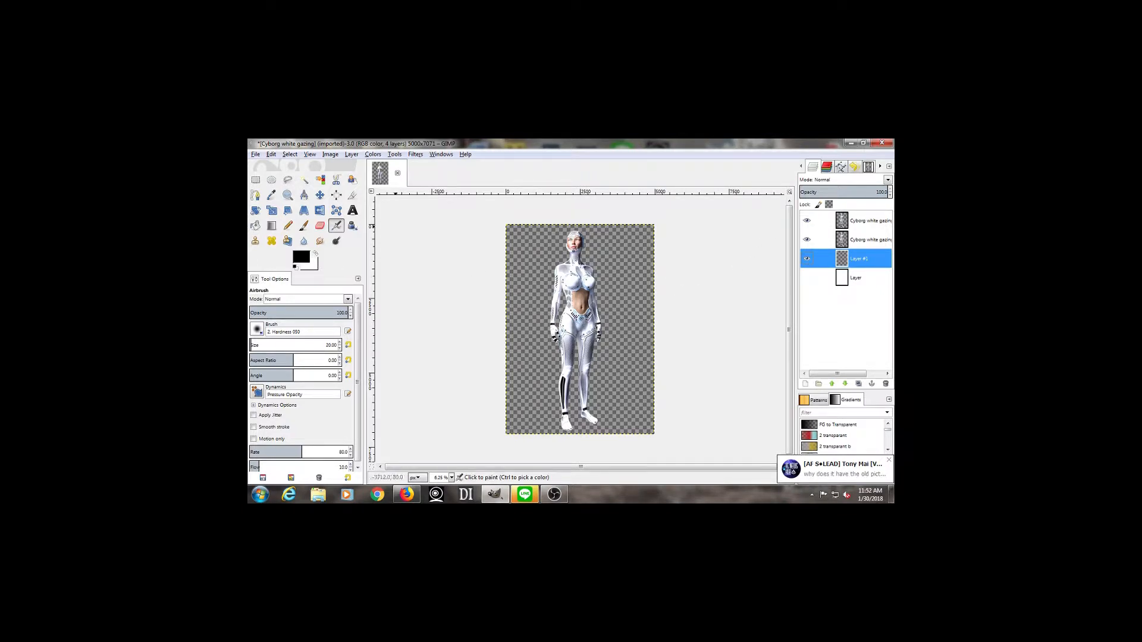
Step: Start opening an image and preview Cyborg Lost color.duf.png in the Render Library folder
click(257, 156)
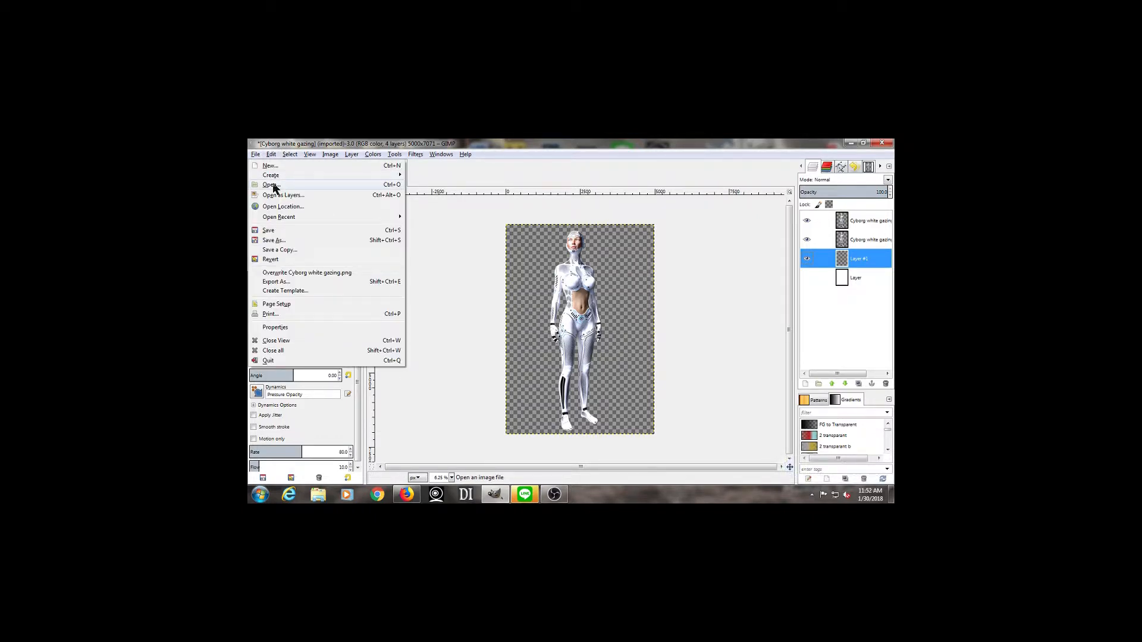
click(273, 185)
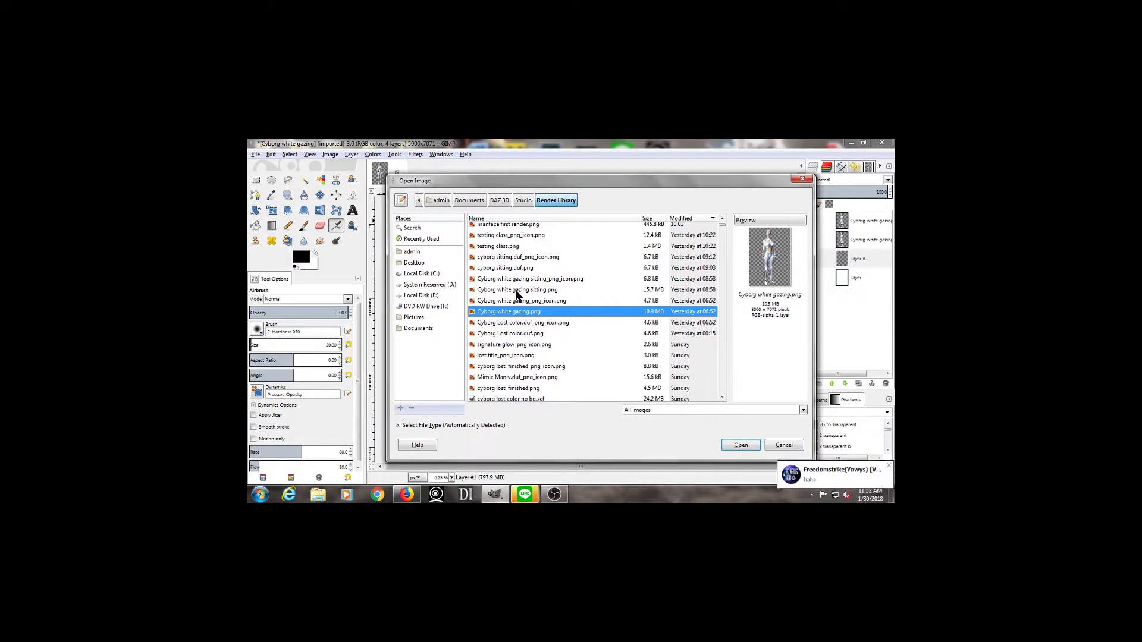
click(512, 335)
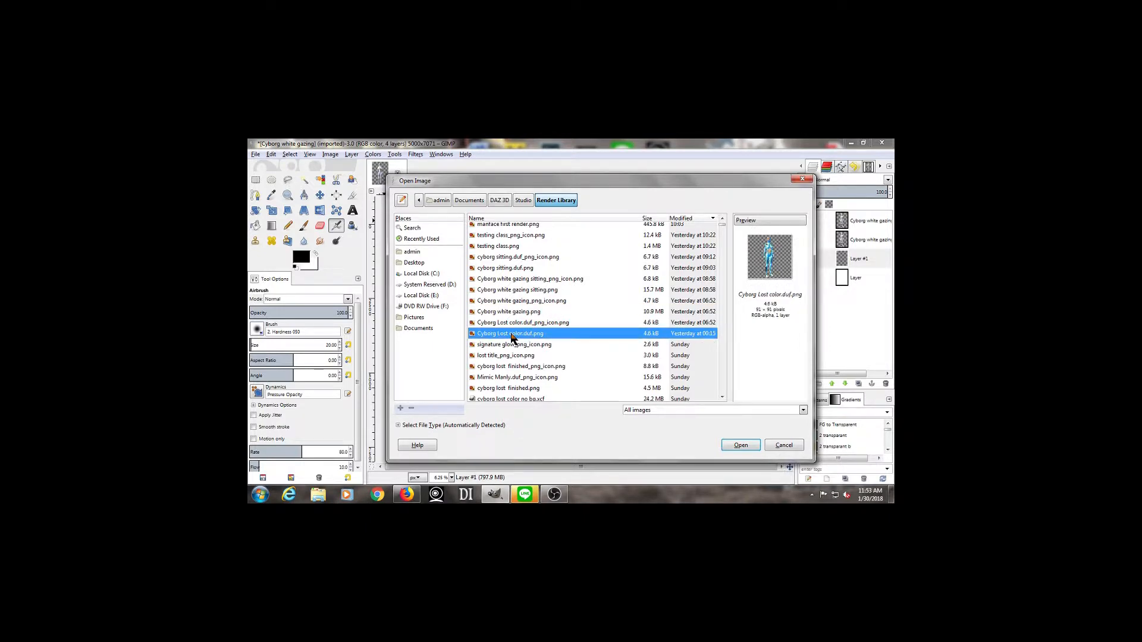
scroll(511, 338, up, 1)
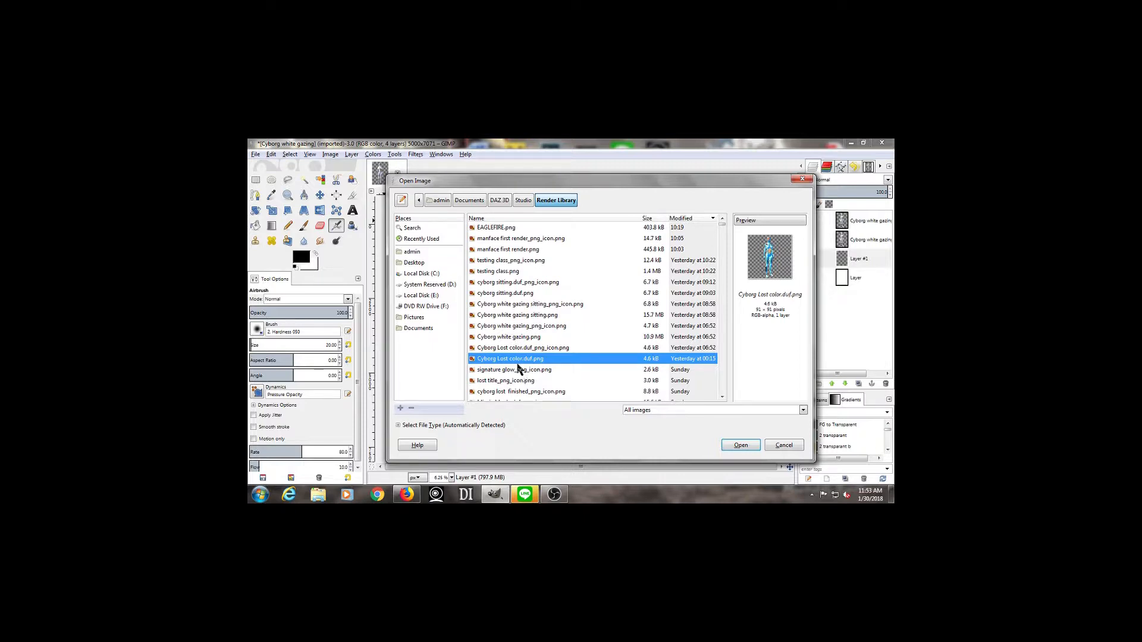
Step: Look through the image files in the Pictures folder for the finished cyborg artwork
click(412, 318)
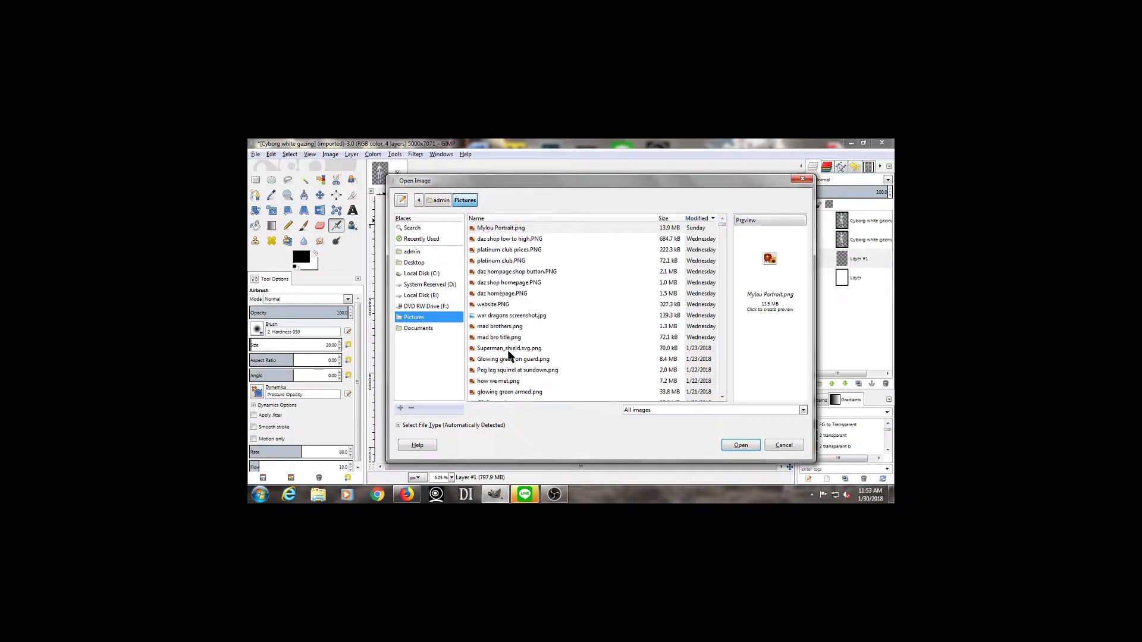
scroll(510, 360, down, 1)
scroll(509, 359, up, 1)
scroll(487, 233, down, 4)
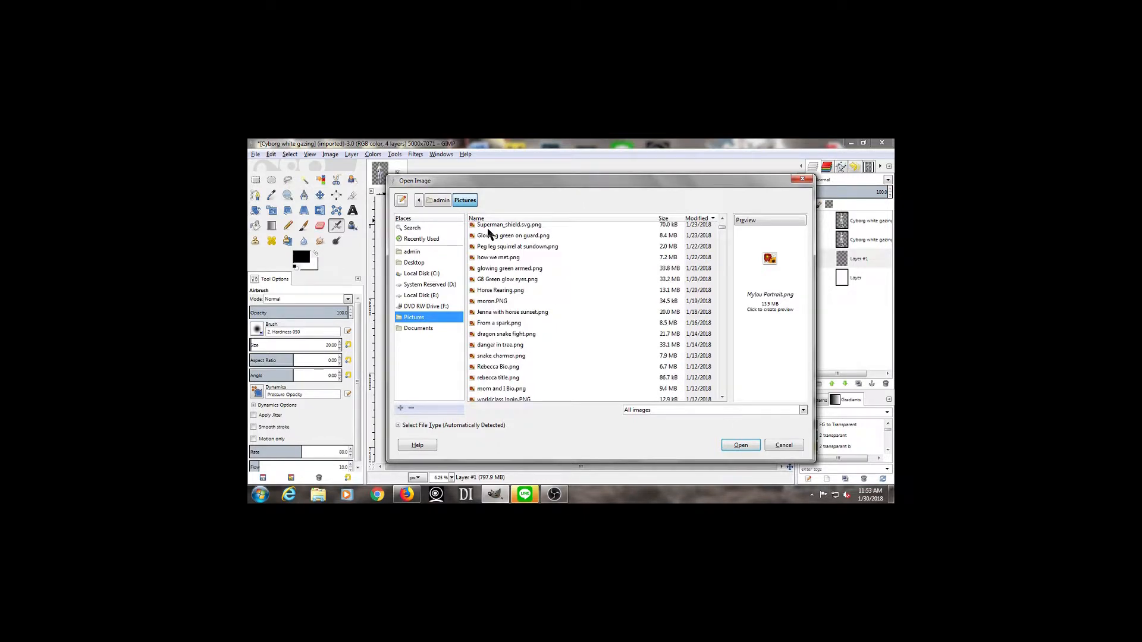
scroll(488, 233, up, 4)
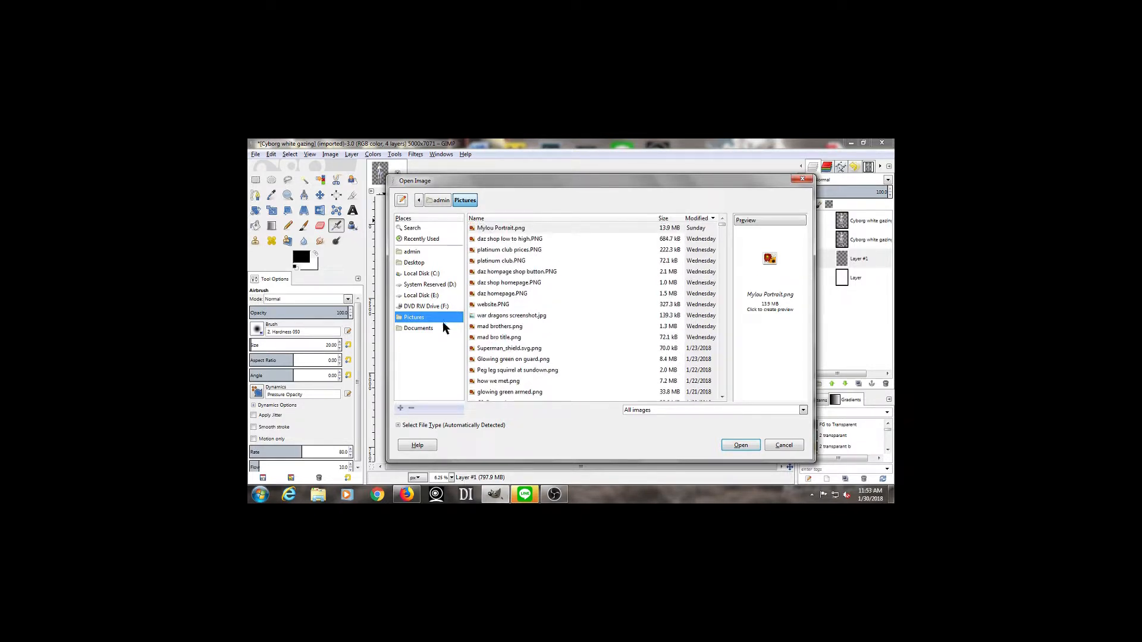
Step: Browse back to the Documents/DAZ 3D/Studio/Render Library folder
click(418, 328)
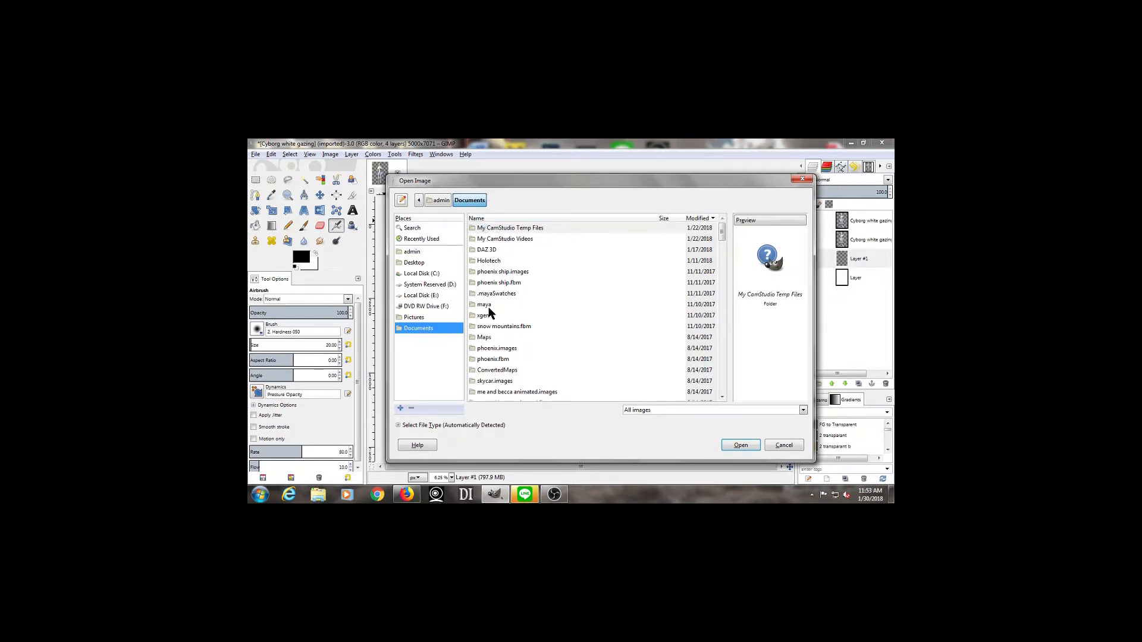
double_click(486, 252)
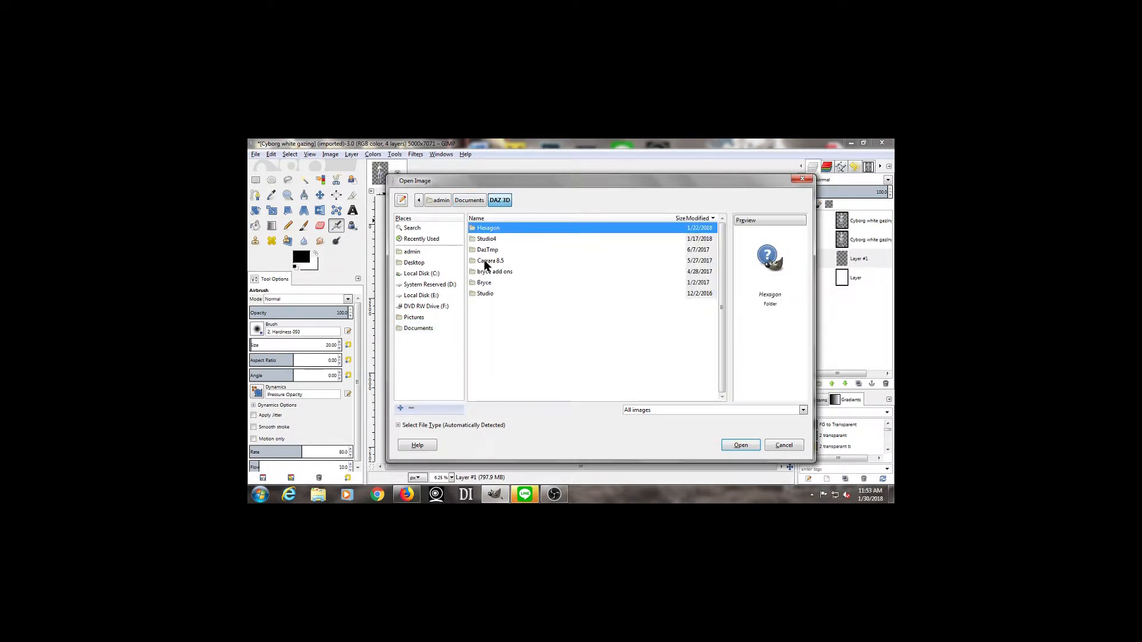
double_click(483, 283)
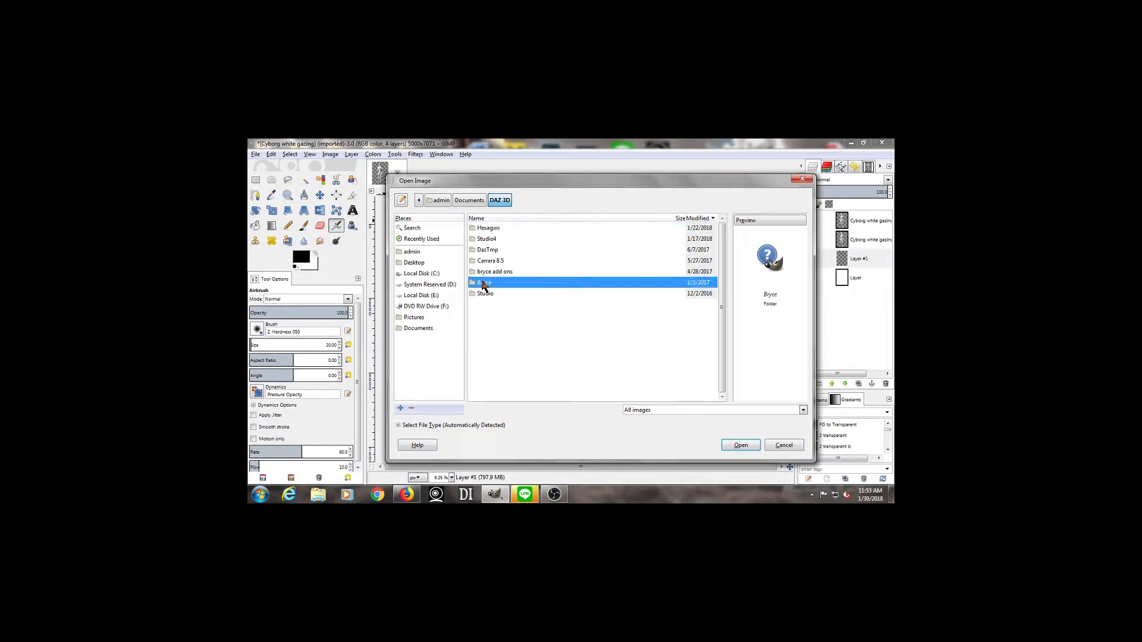
click(493, 201)
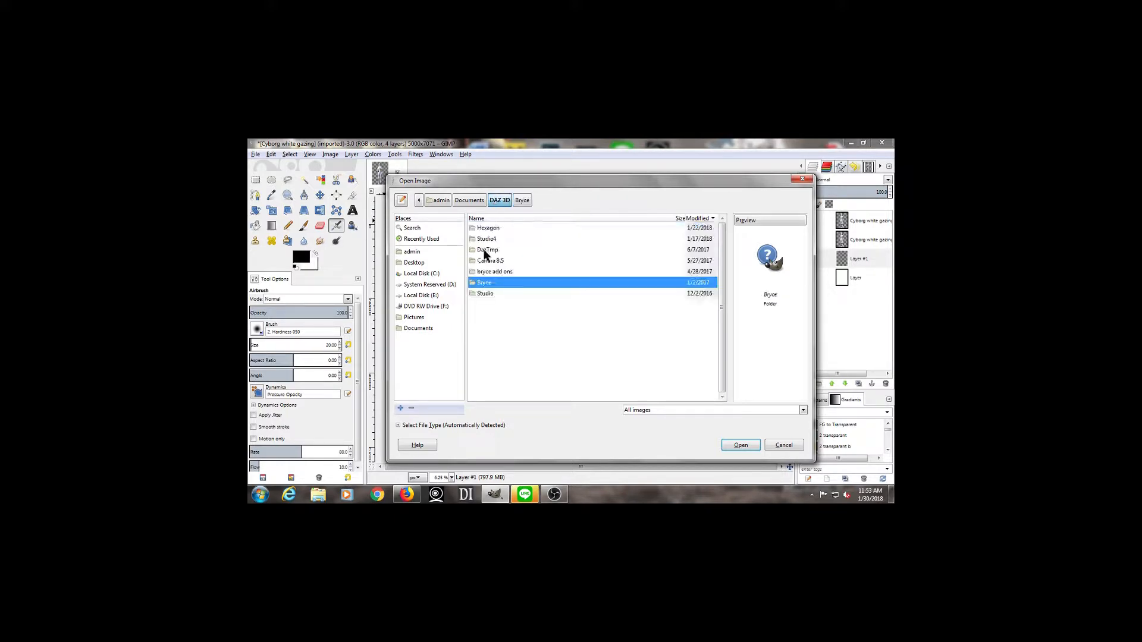
double_click(476, 294)
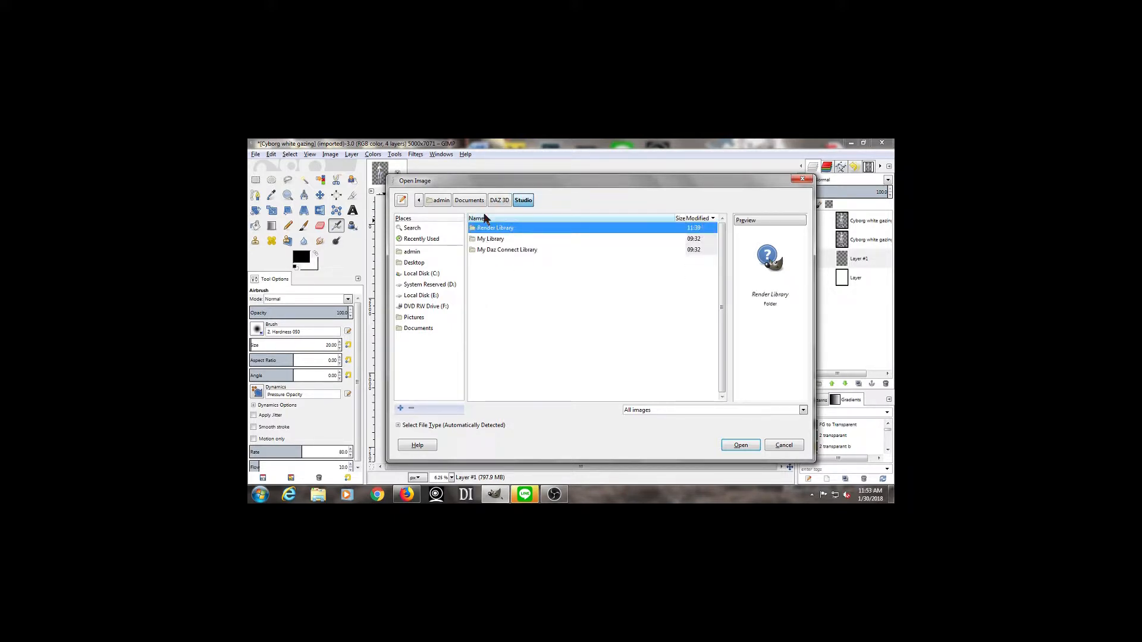
double_click(487, 229)
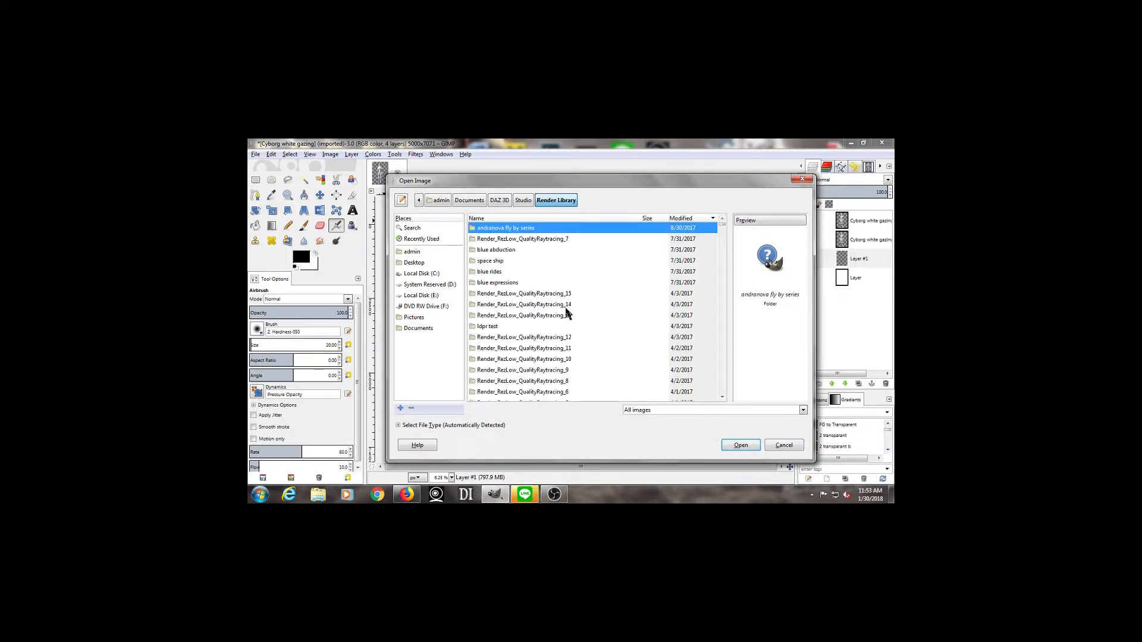
Step: Look through the Render Library files and preview Cyborg Lost color.duf.png and Cyborg Lost color.duf_png_icon.png
scroll(509, 257, down, 5)
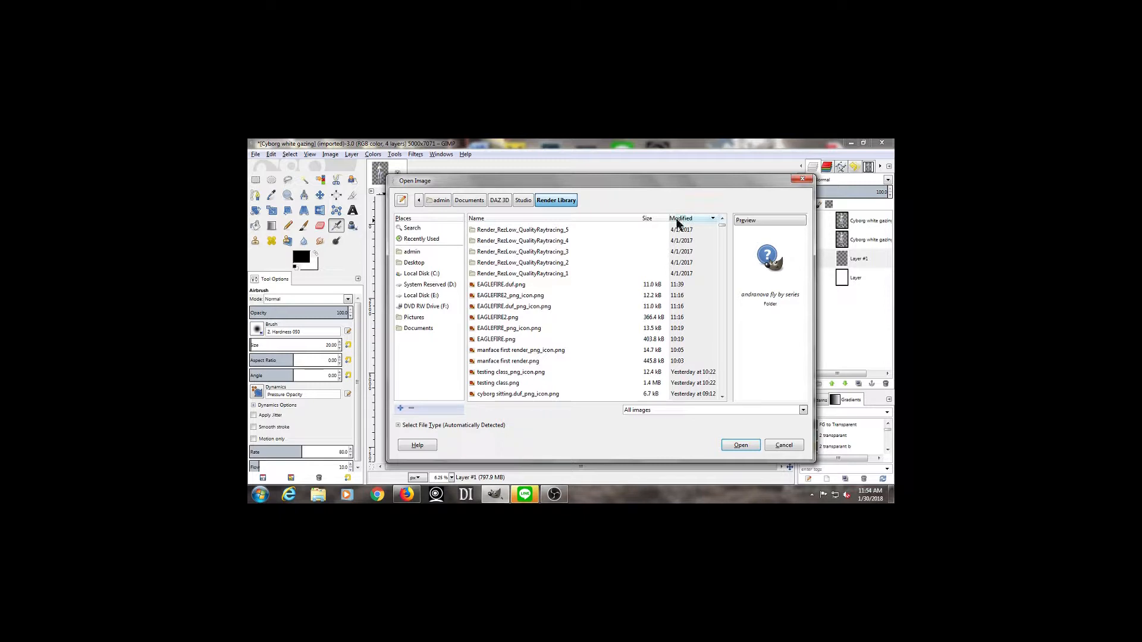
scroll(511, 359, down, 2)
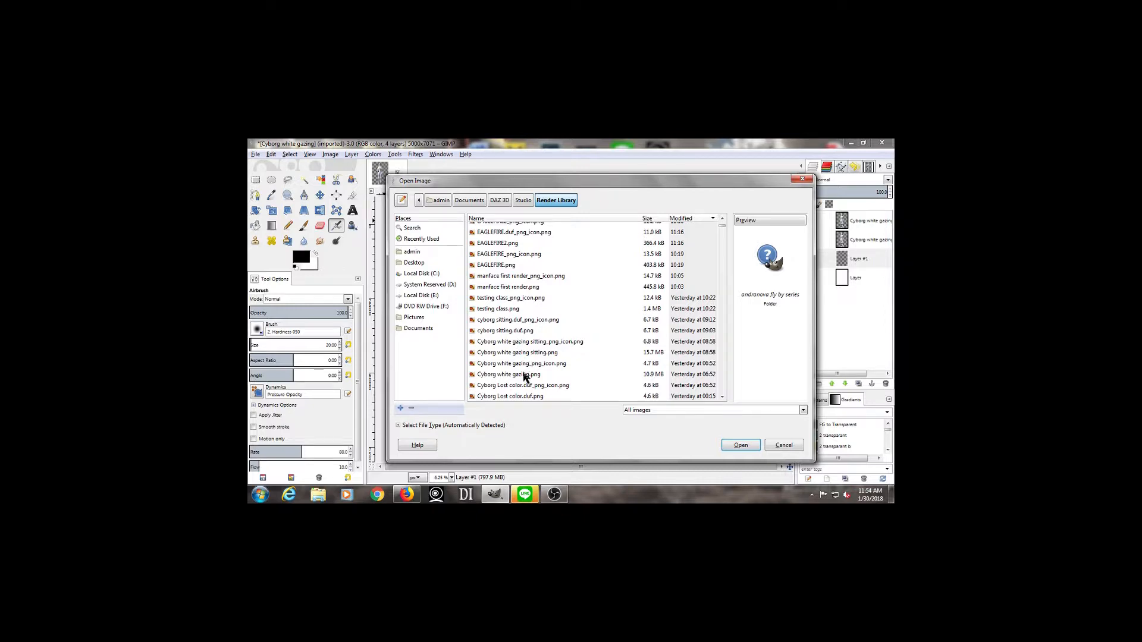
scroll(525, 383, down, 1)
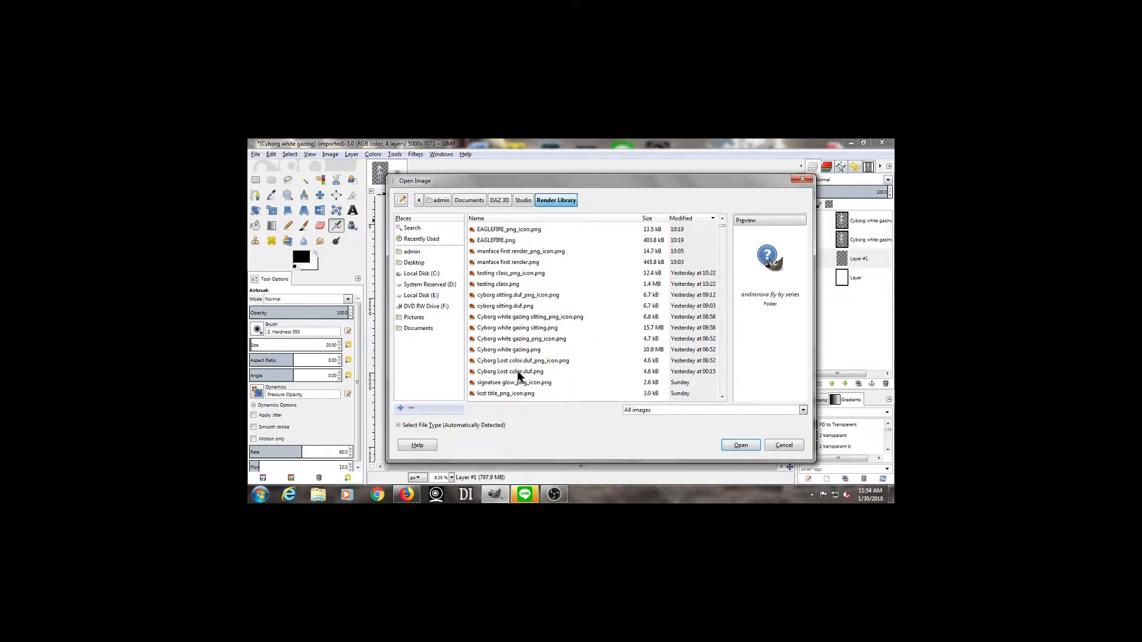
click(519, 373)
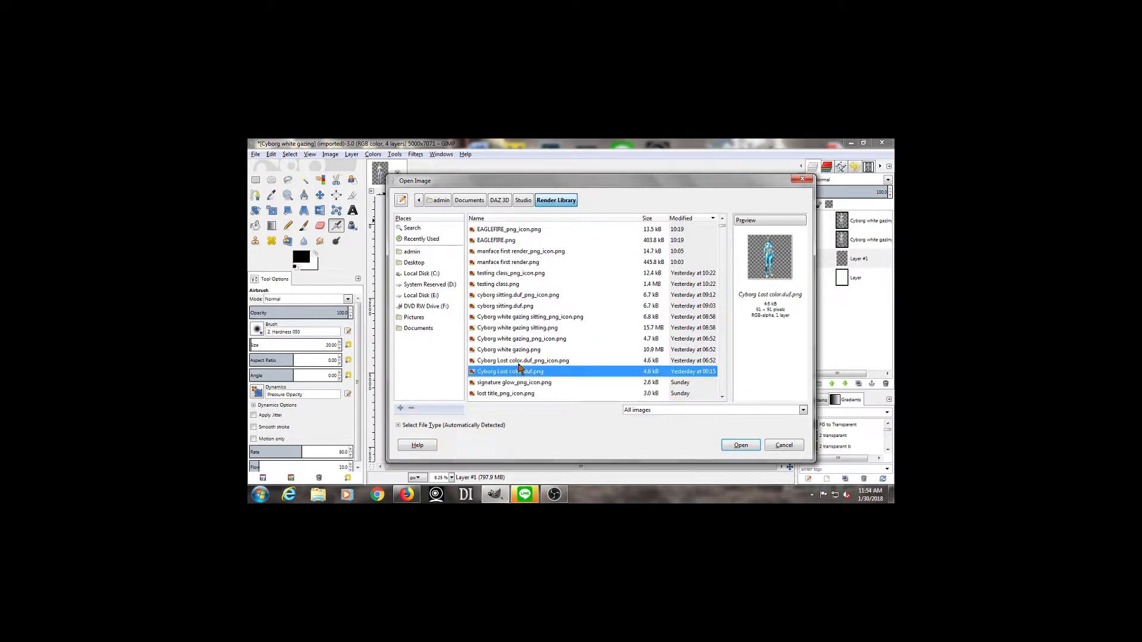
click(521, 362)
scroll(515, 395, down, 1)
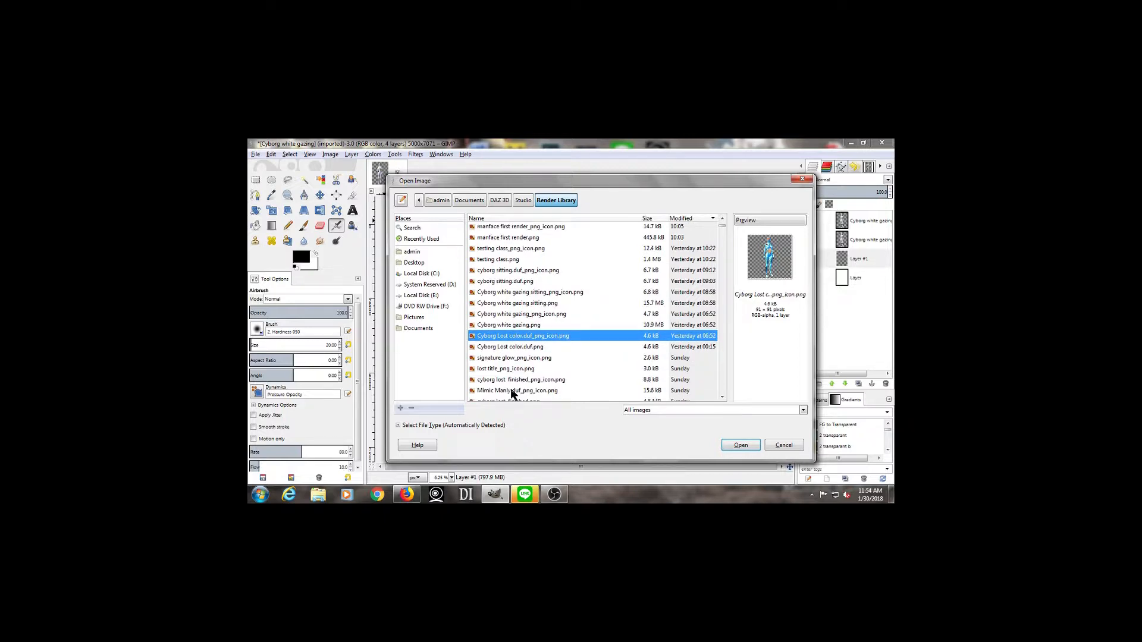
Step: Preview lost title_png_icon.png, open cyborg lost finished_png_icon.png and close that image again
click(510, 370)
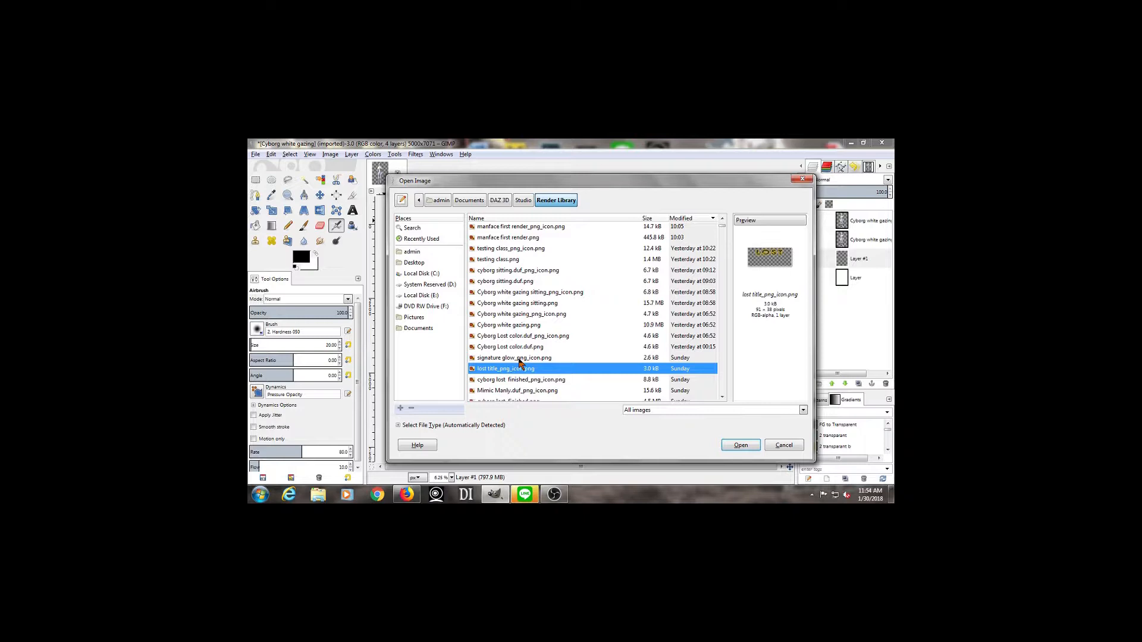
click(514, 381)
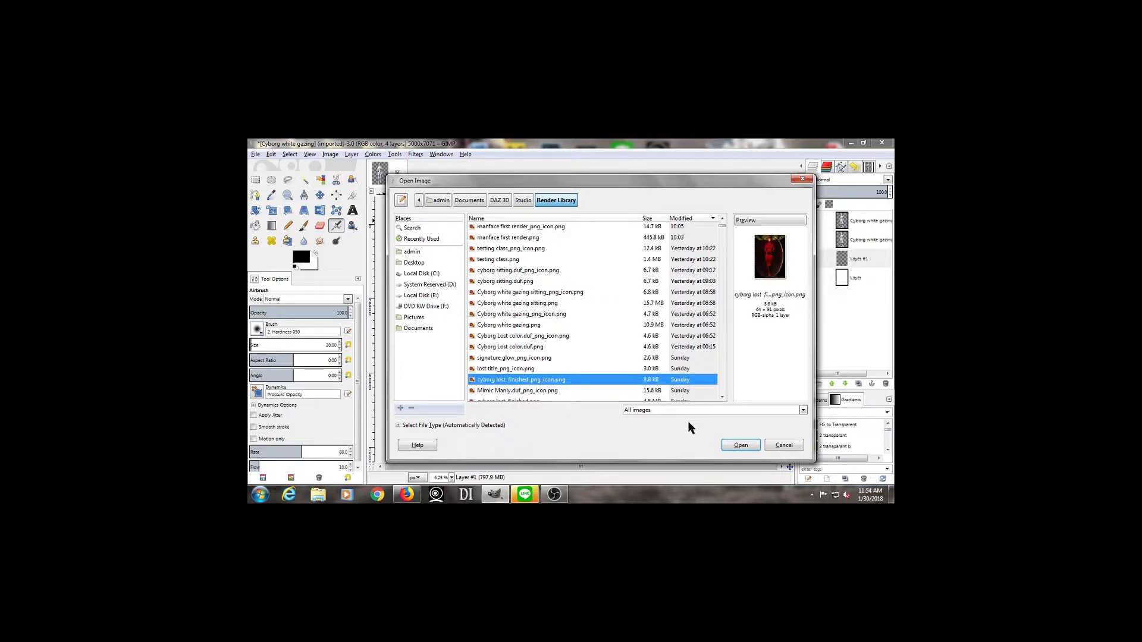
click(737, 445)
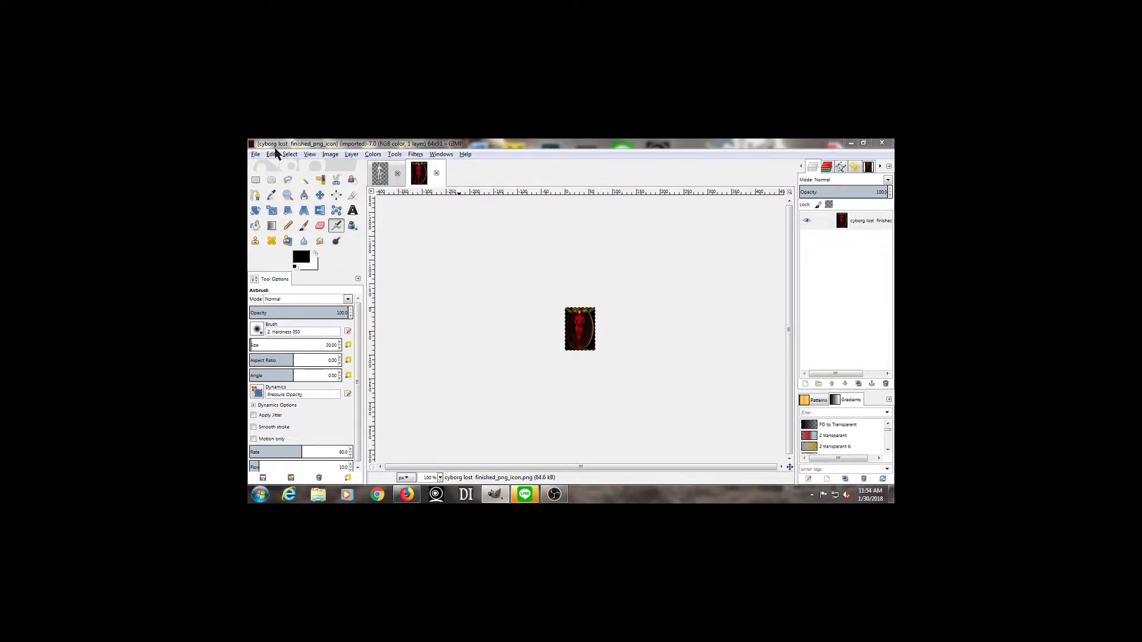
click(436, 174)
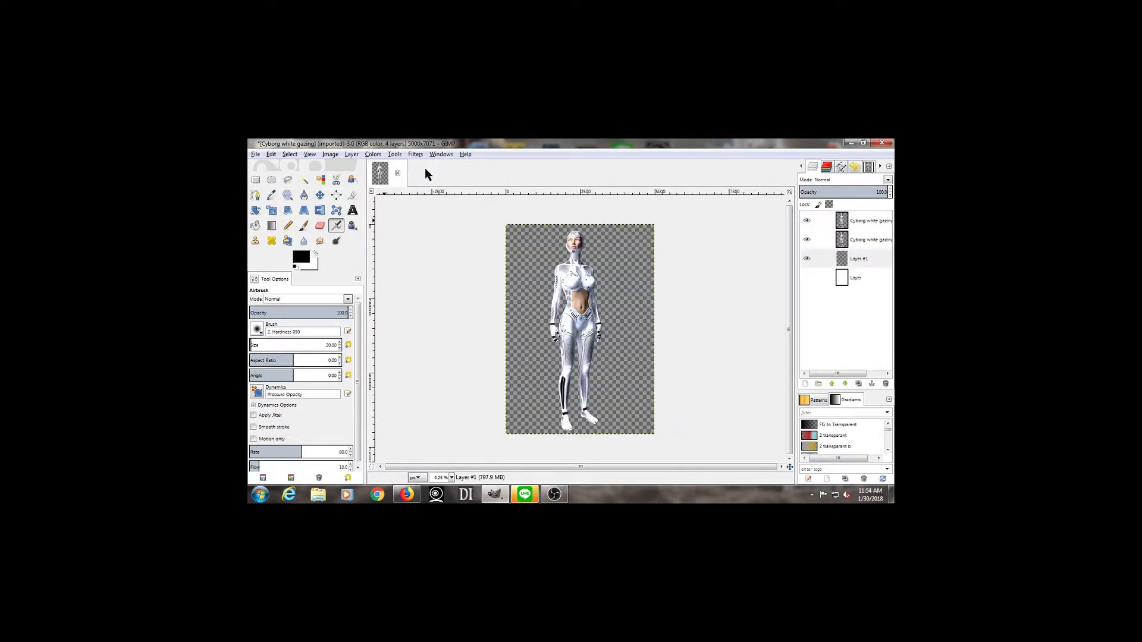
Step: Open cyborg lost finished.png from the Render Library as a separate image
click(259, 155)
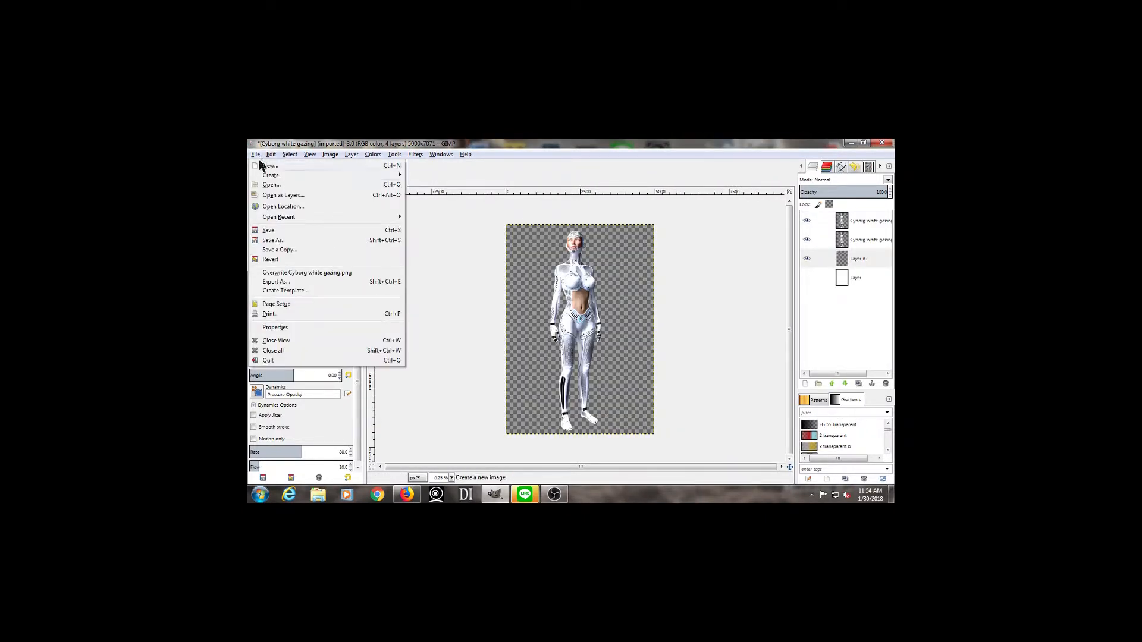
click(265, 184)
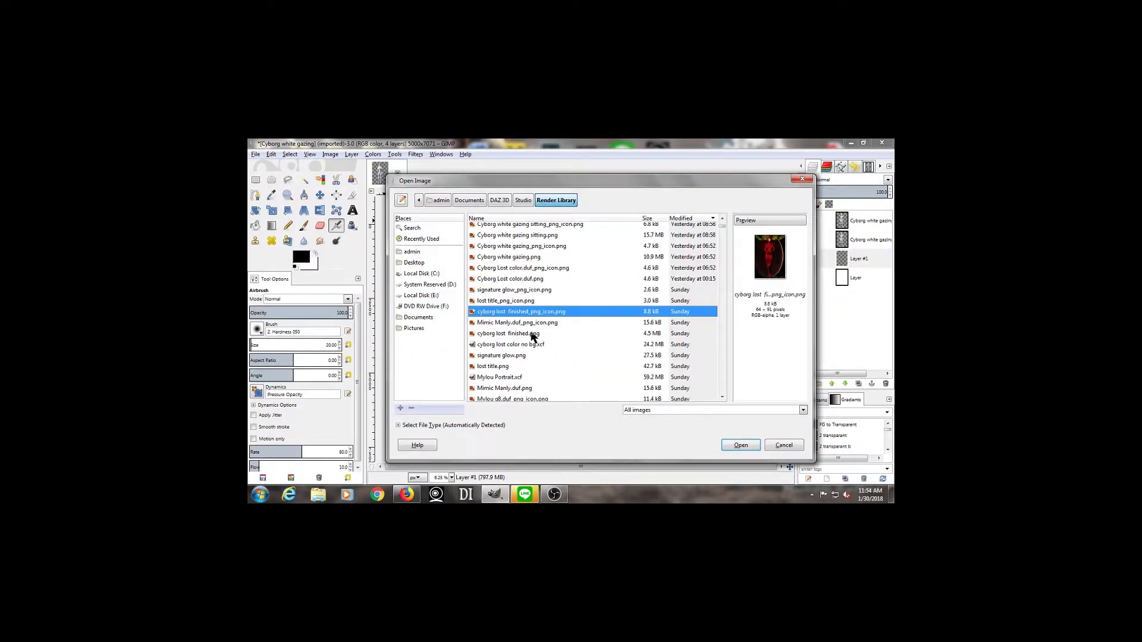
click(498, 334)
double_click(498, 334)
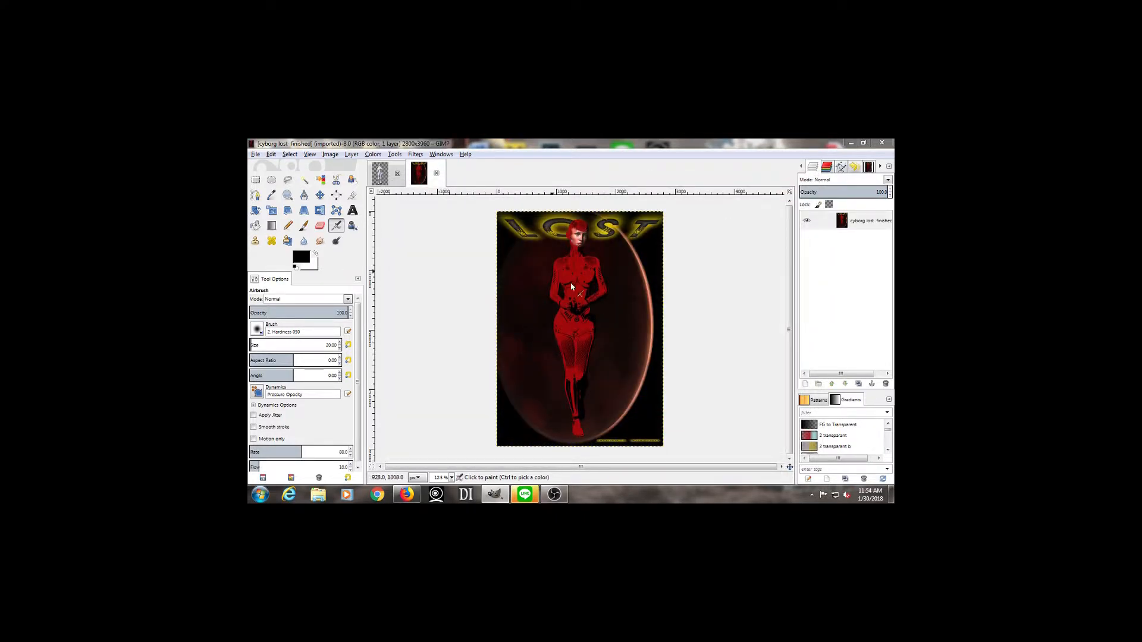
Step: Compare the finished LOST artwork with the white cyborg image, and examine the red cyborg's body, helmet and face up close
click(381, 174)
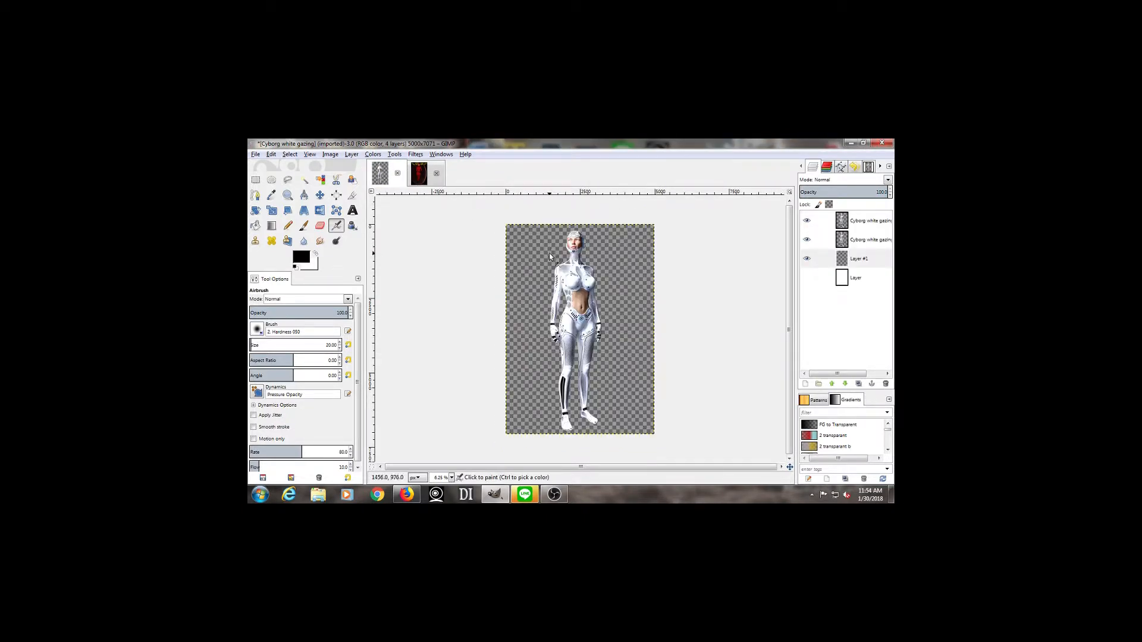
click(422, 174)
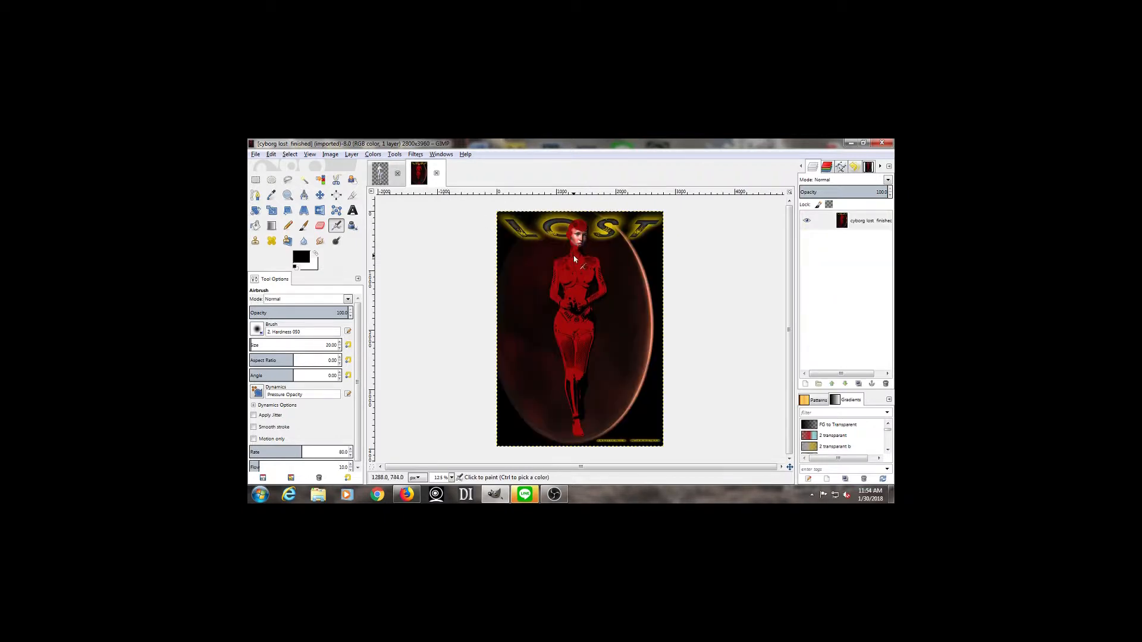
scroll(597, 236, up, 1)
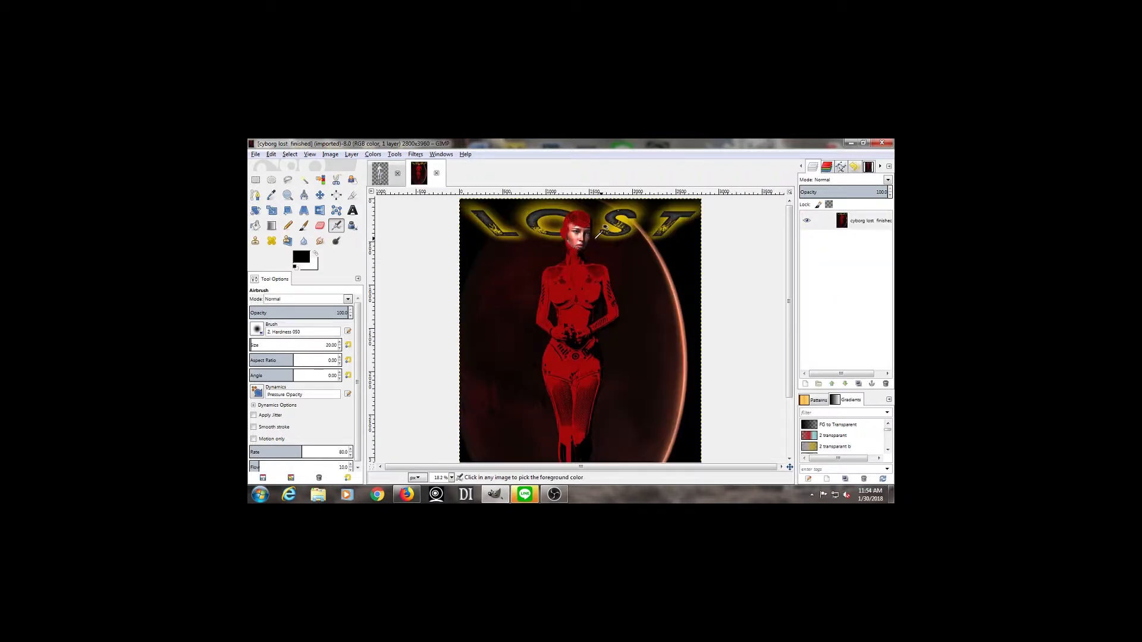
scroll(597, 236, up, 1)
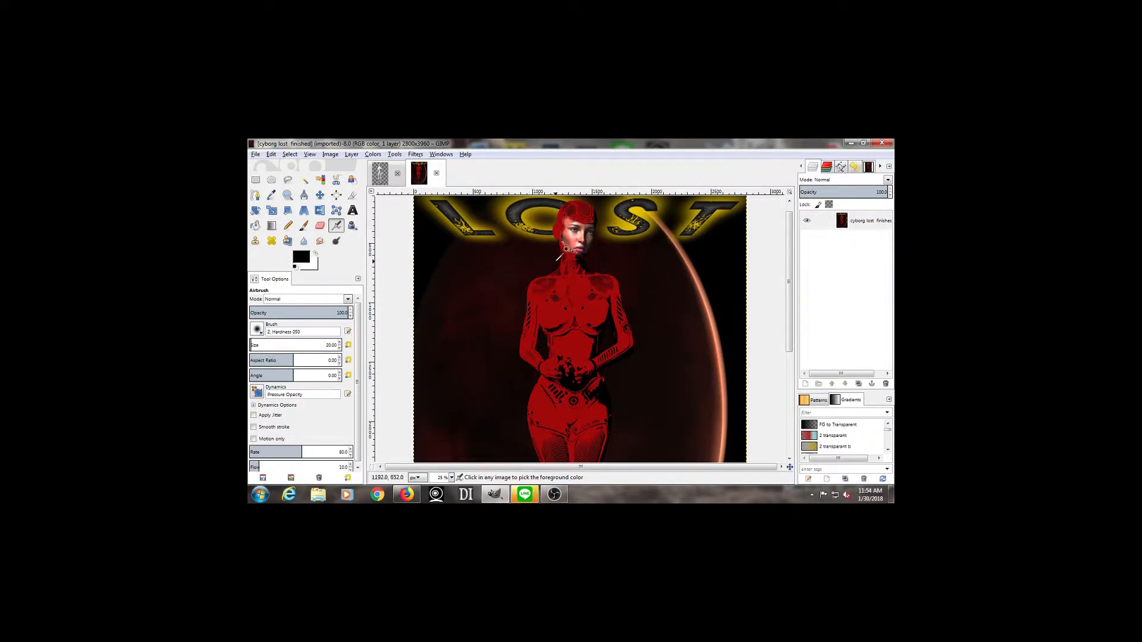
scroll(574, 247, up, 1)
scroll(574, 246, up, 1)
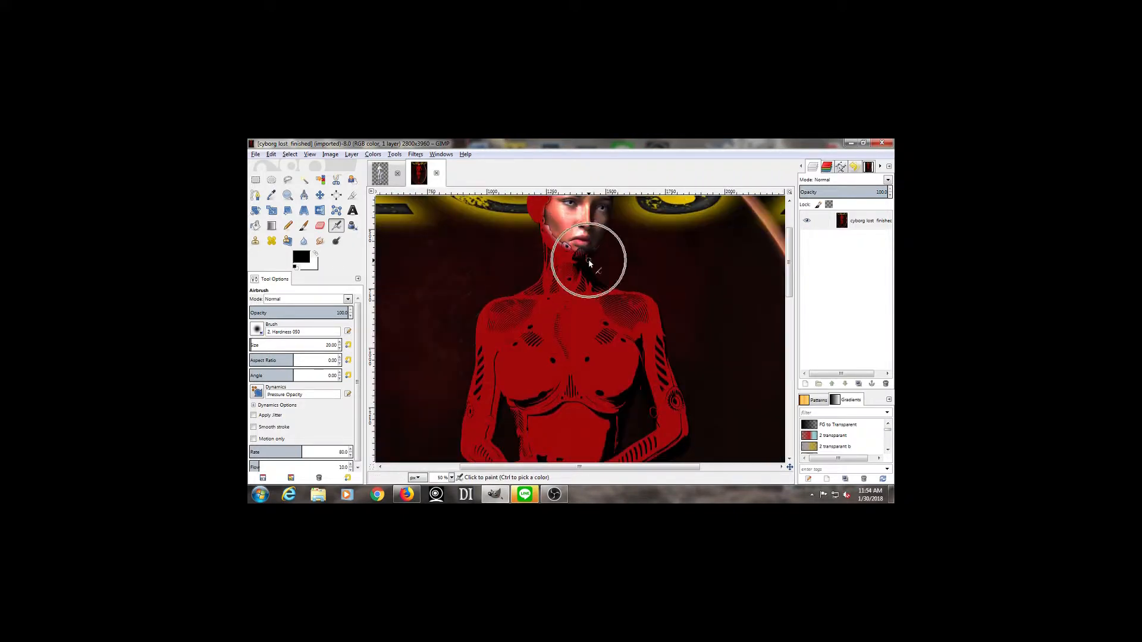
scroll(594, 249, up, 1)
scroll(594, 249, down, 5)
scroll(594, 248, up, 5)
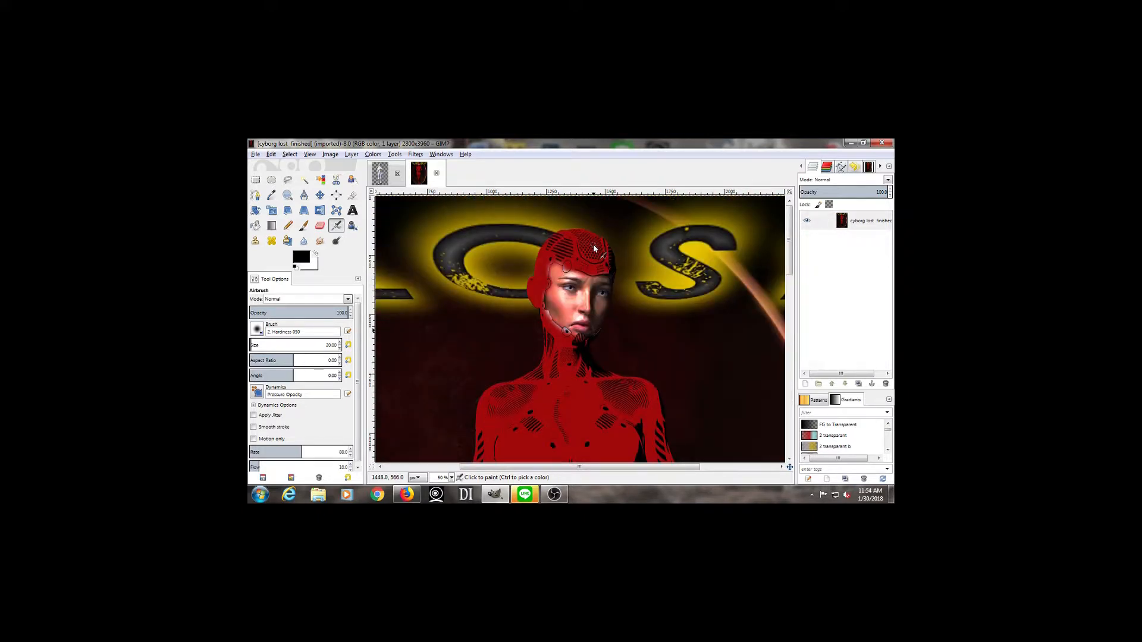
mouse_move(535, 467)
mouse_down()
mouse_move(669, 482)
mouse_move(466, 472)
mouse_move(530, 475)
mouse_up()
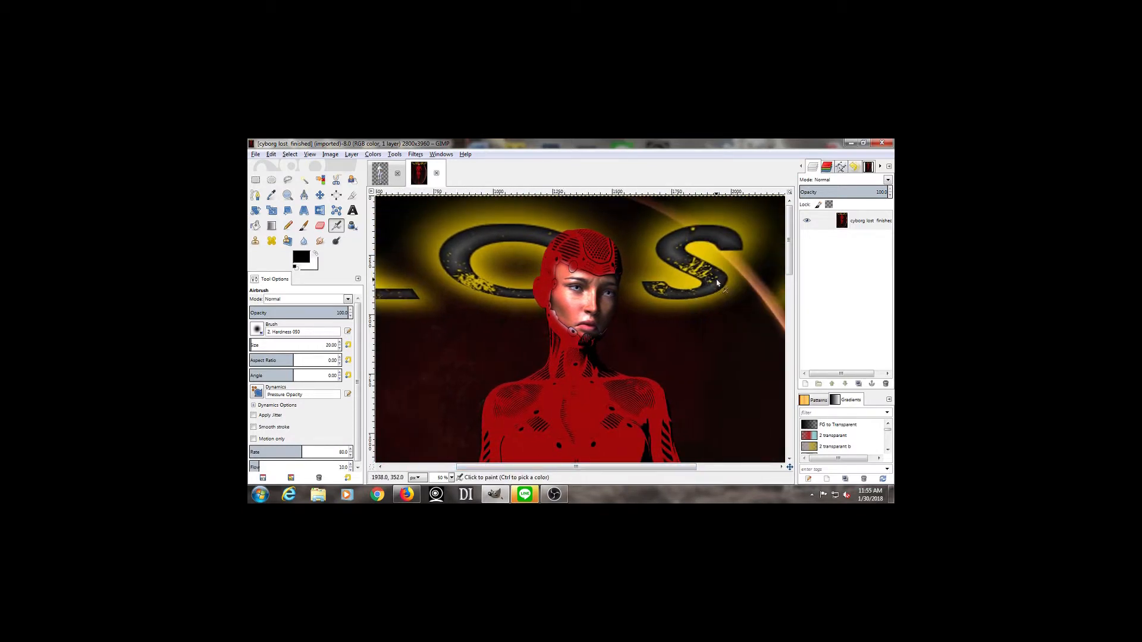
mouse_move(789, 252)
mouse_down()
mouse_move(778, 263)
mouse_move(776, 240)
mouse_up()
scroll(612, 283, up, 3)
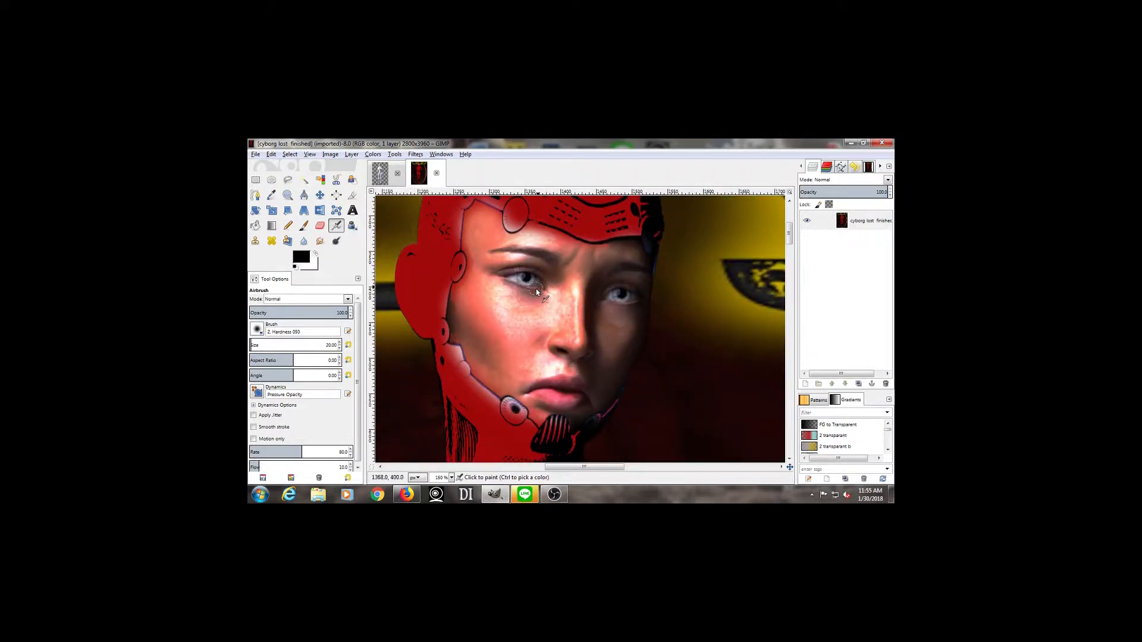
Step: Examine the face, body, legs and title lettering in the finished LOST artwork, and return to the white cyborg image
click(528, 281)
scroll(566, 297, down, 5)
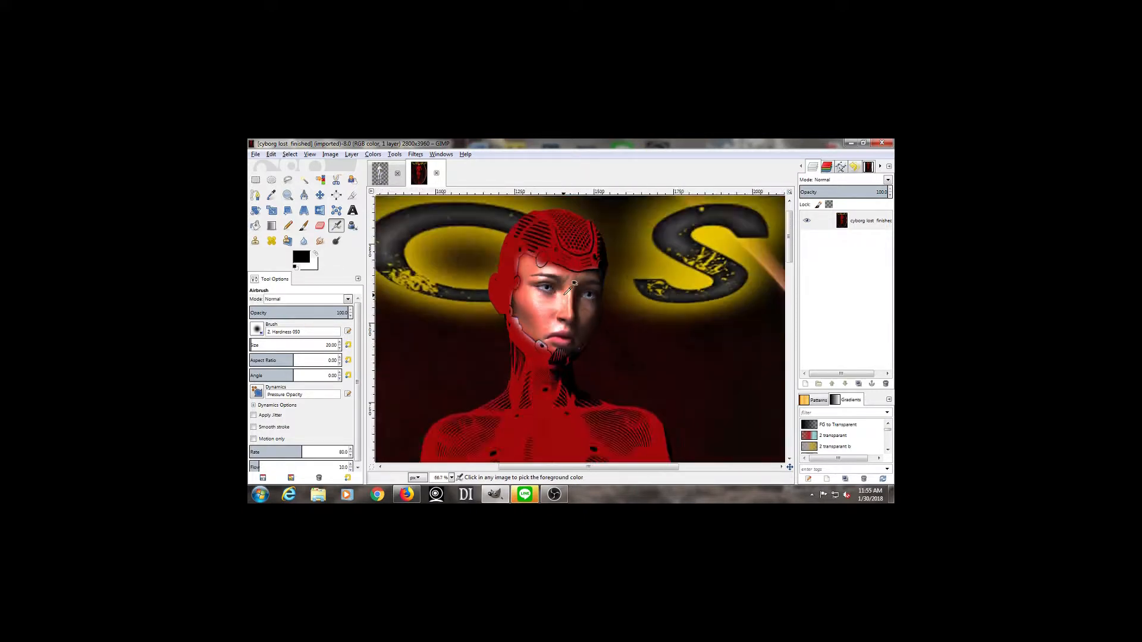
scroll(571, 291, down, 2)
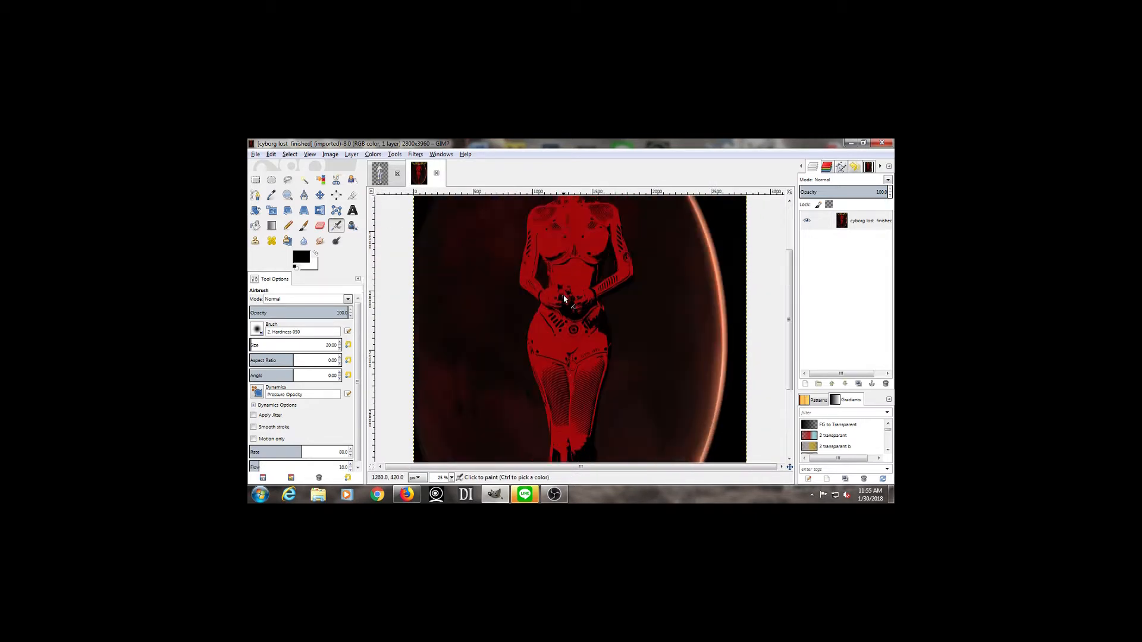
scroll(564, 299, up, 1)
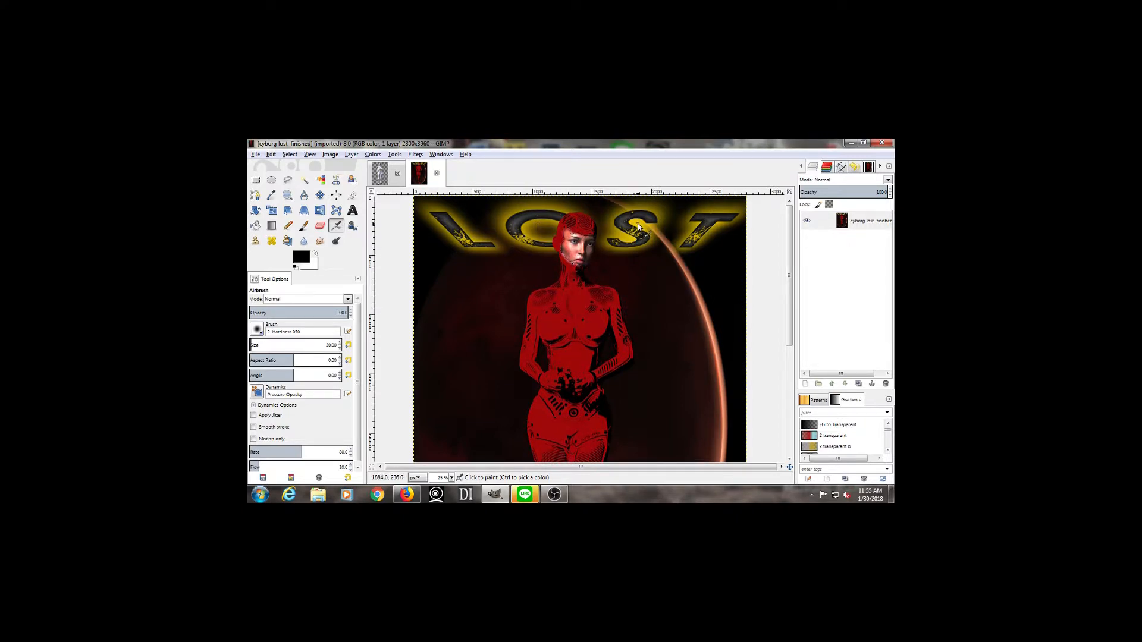
scroll(589, 328, down, 6)
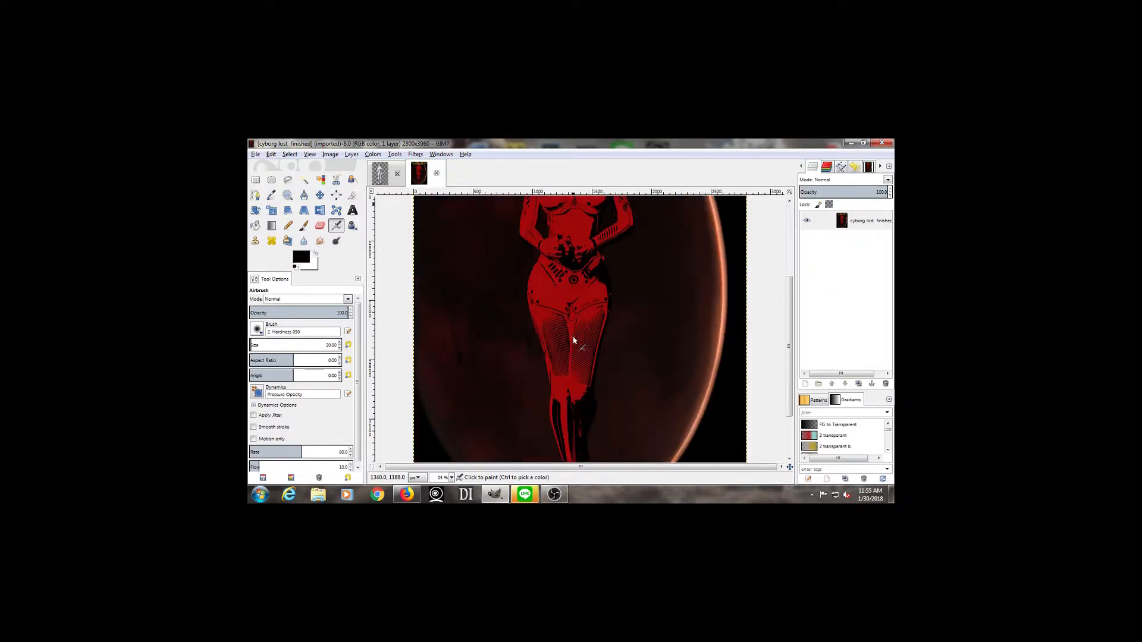
scroll(576, 339, up, 6)
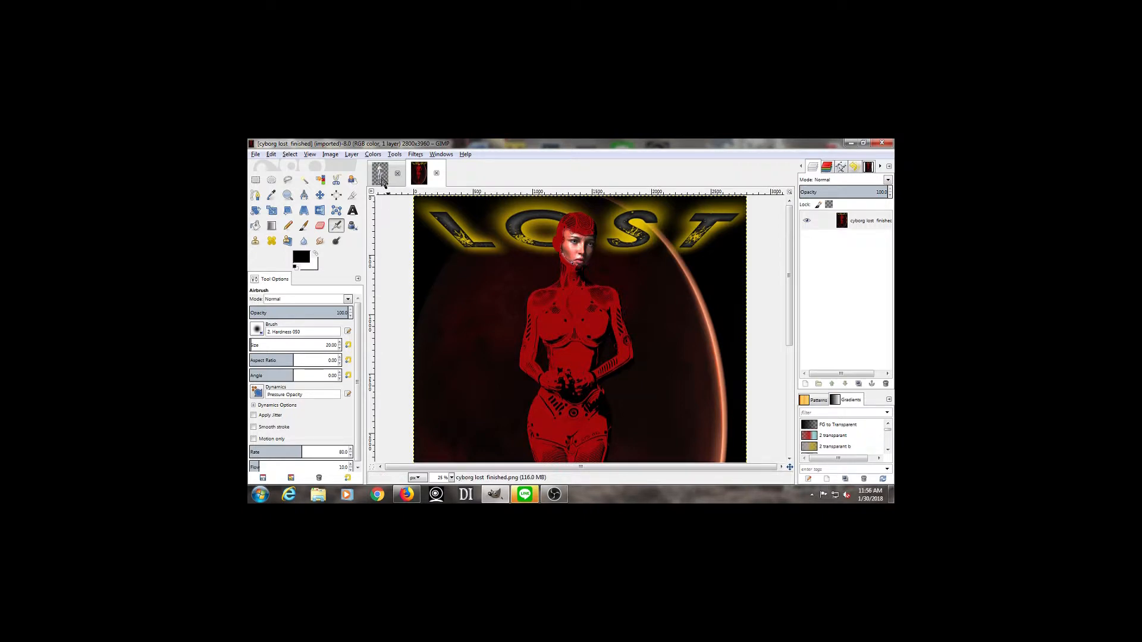
click(381, 175)
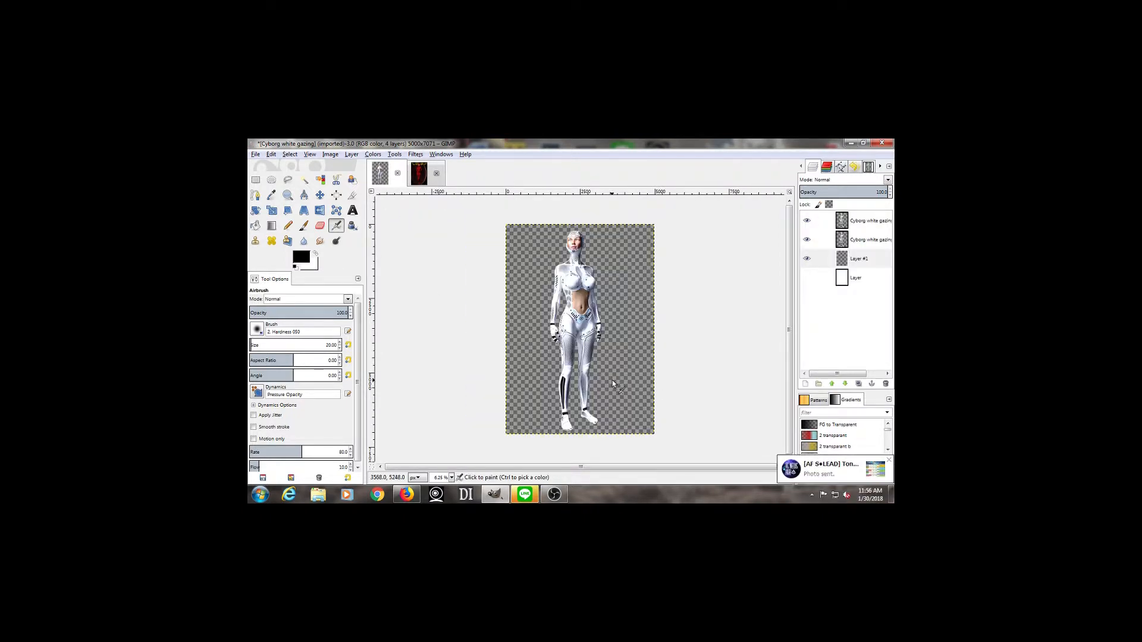
scroll(612, 378, up, 1)
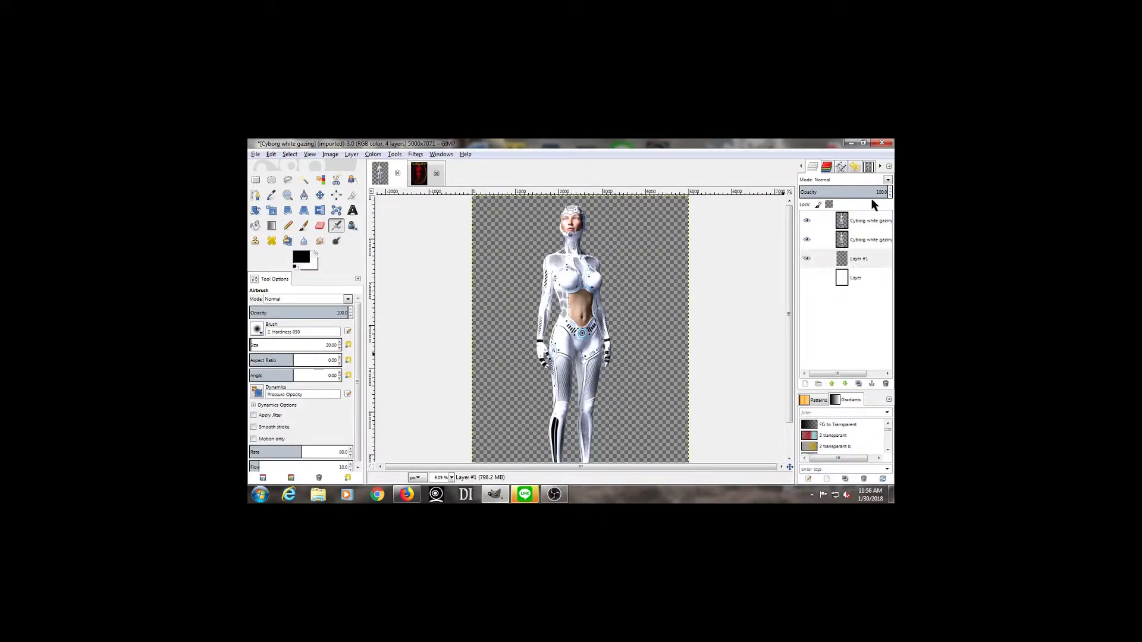
Step: Show the white bottom layer, move it above the cyborg layers and back to the bottom, and hide it again with Layer #1 selected
click(845, 278)
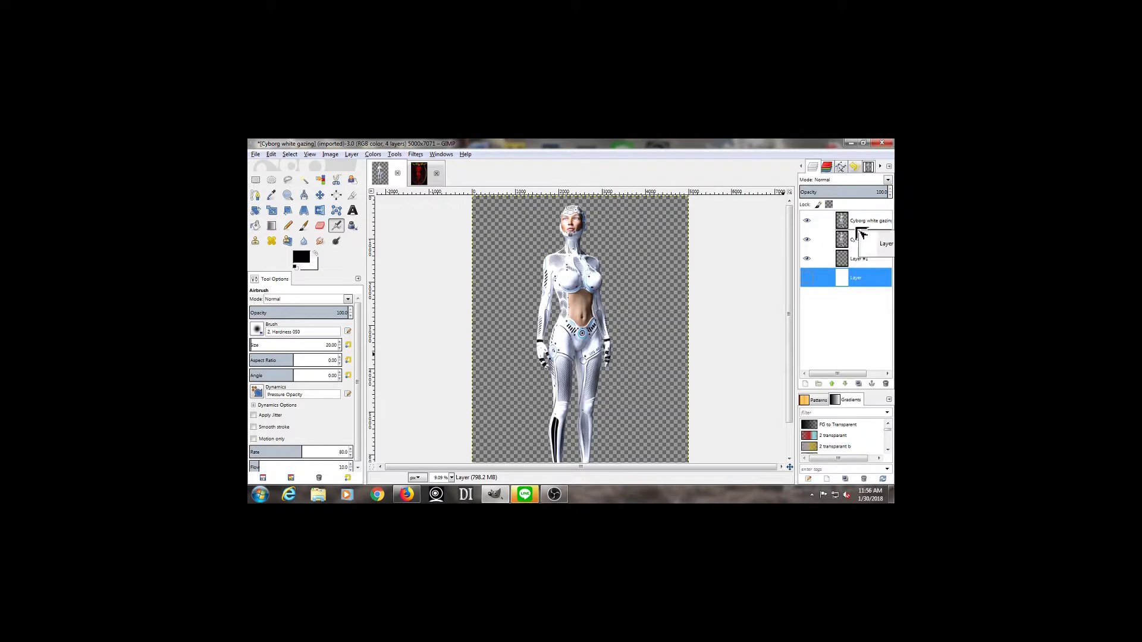
click(806, 278)
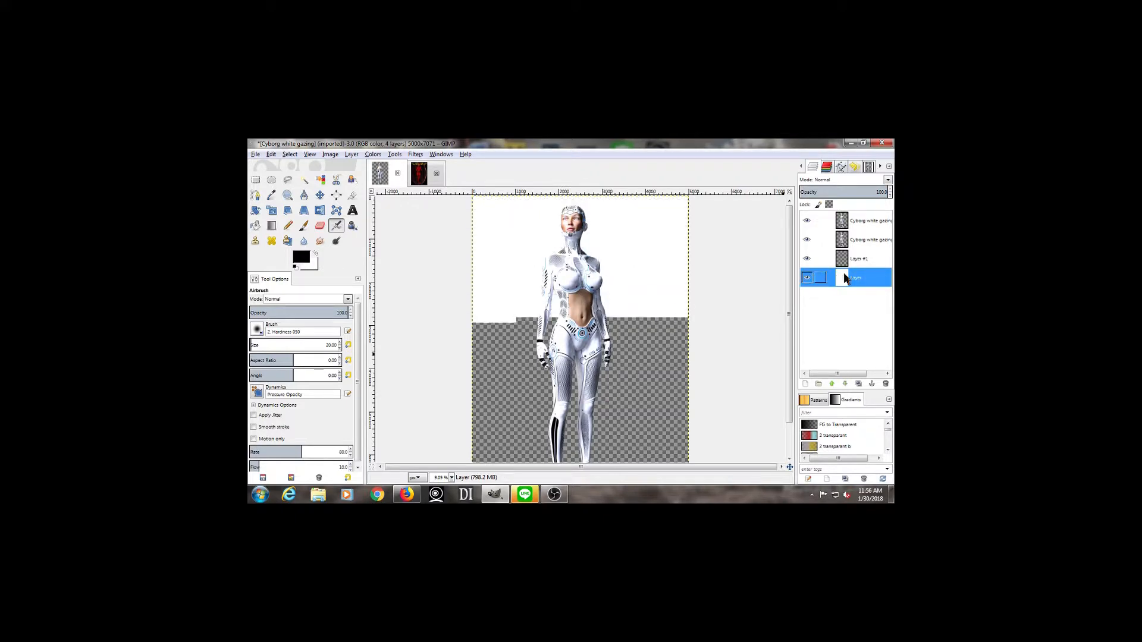
drag(856, 283, 854, 220)
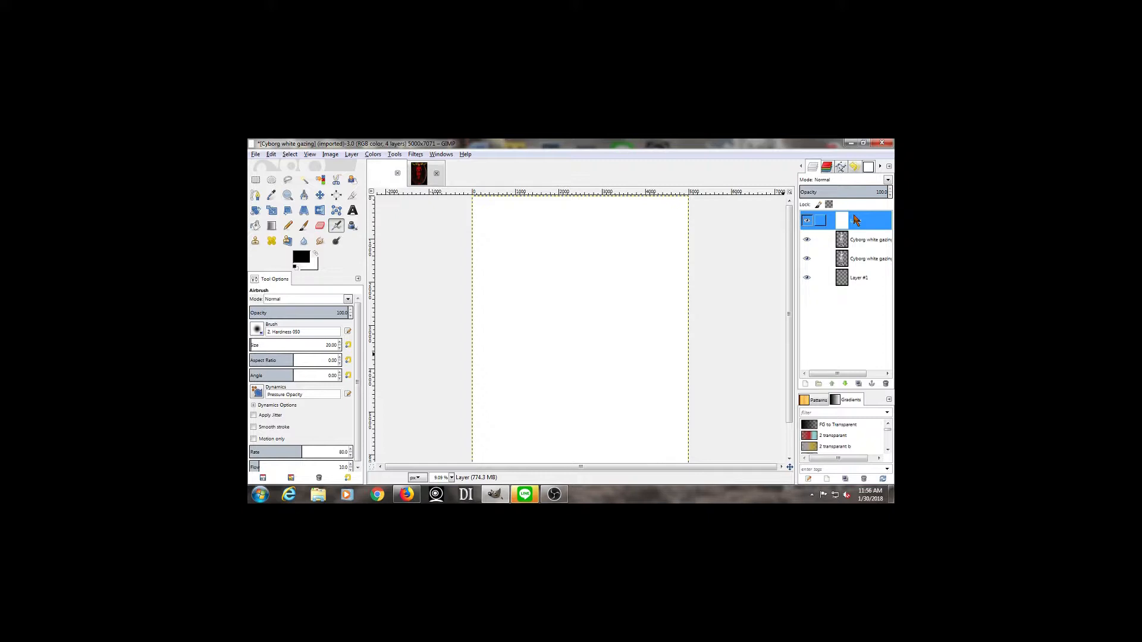
drag(856, 222, 857, 283)
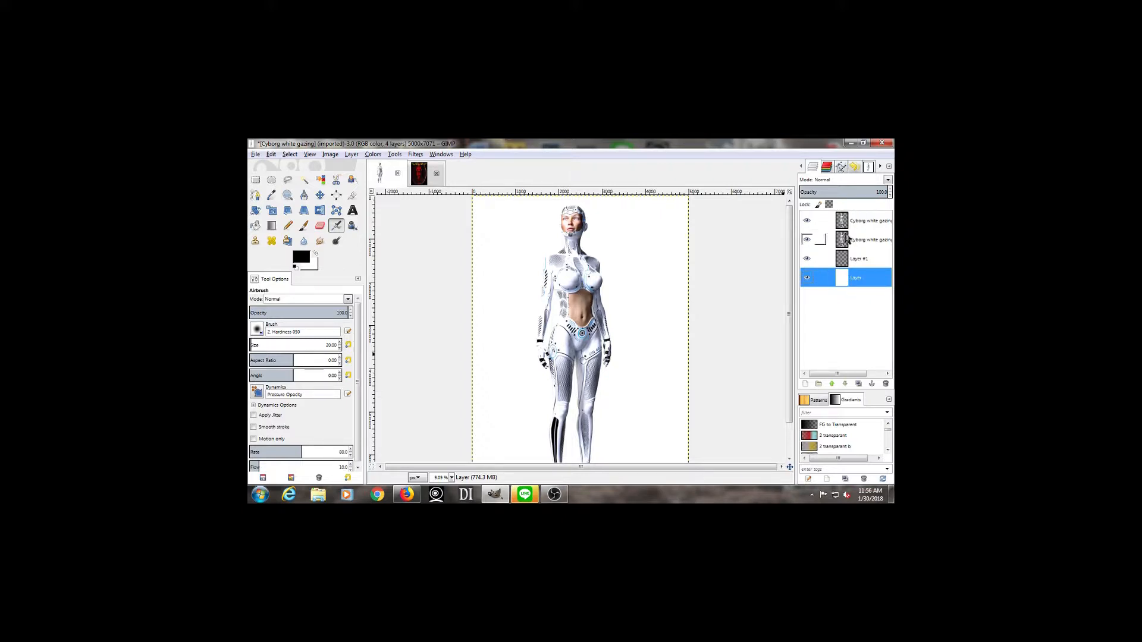
click(861, 259)
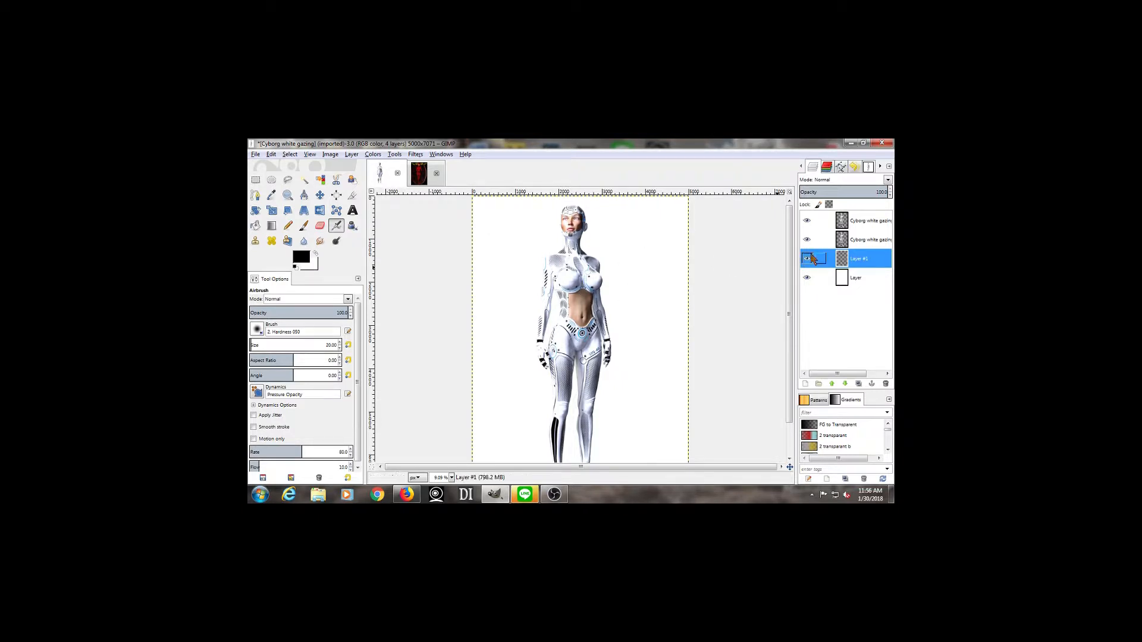
click(807, 278)
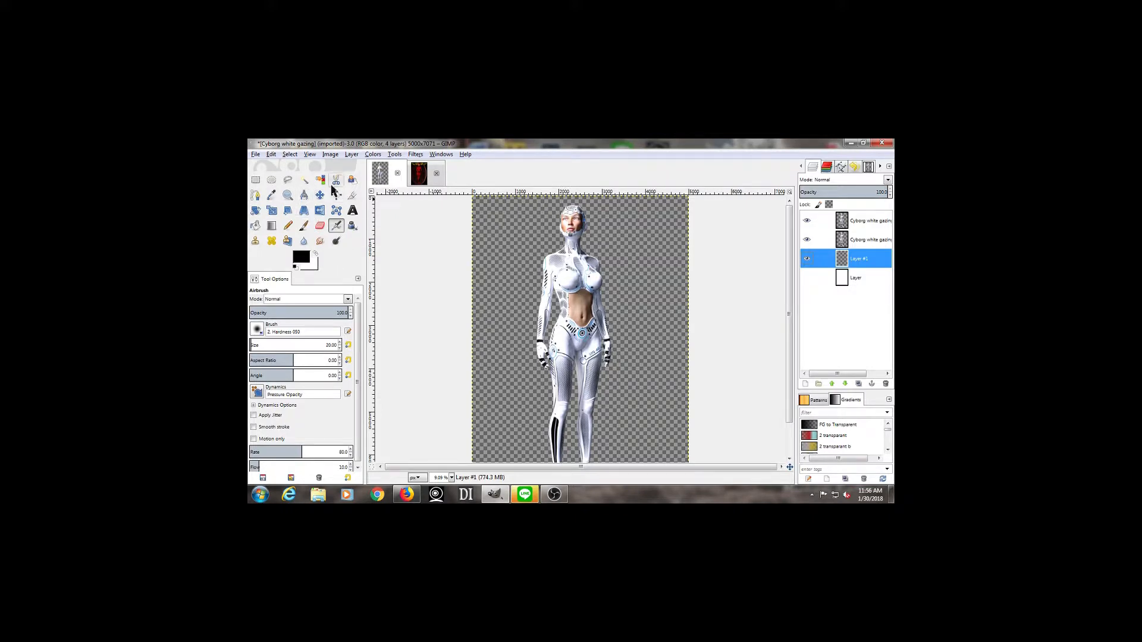
click(395, 155)
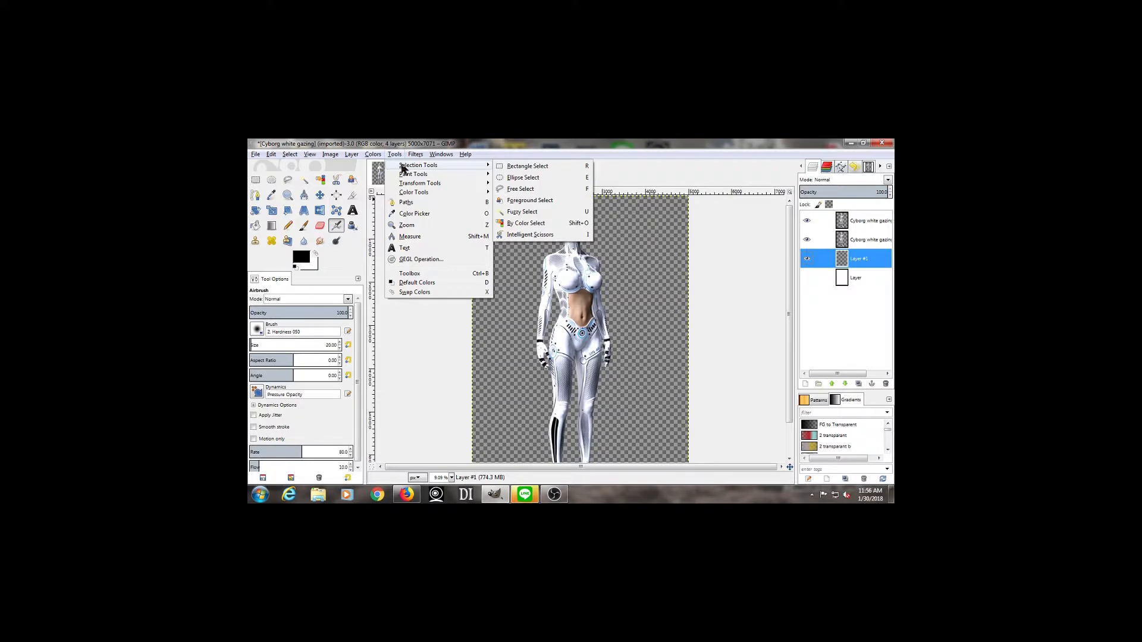
mouse_move(404, 178)
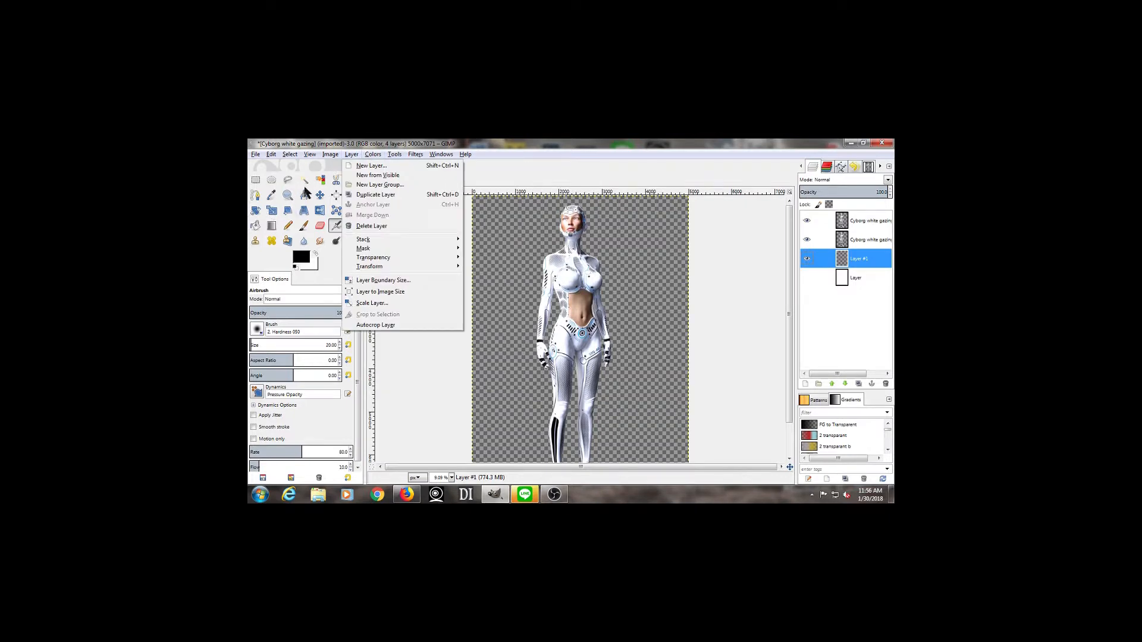
click(314, 145)
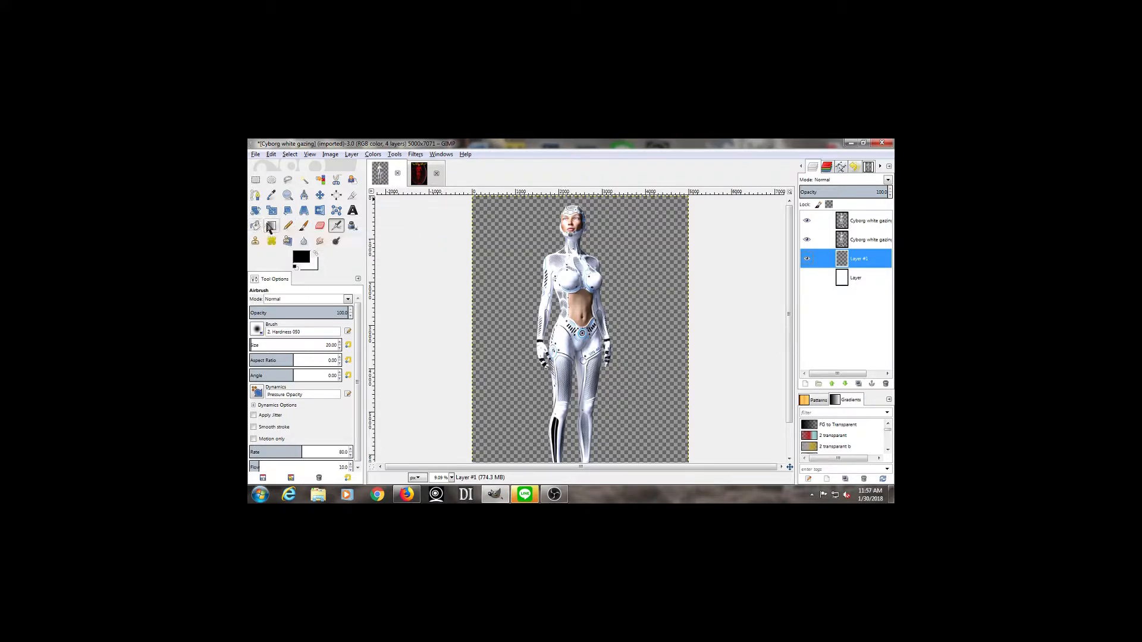
Step: Activate the Blend tool, browse the gradient collection and choose the Deep Sea gradient
click(271, 226)
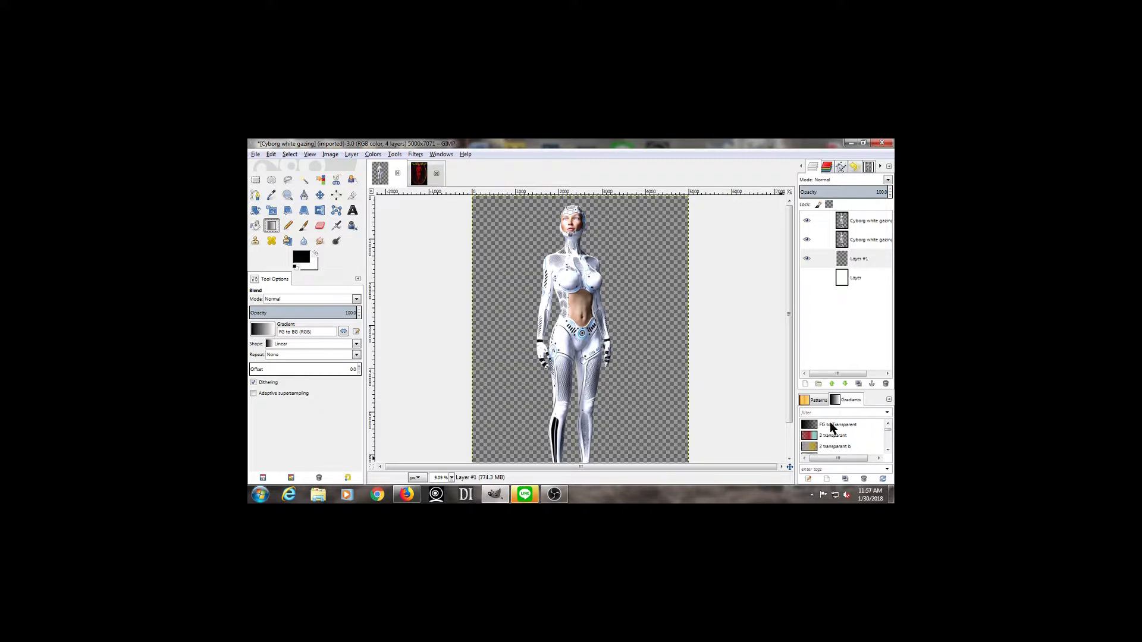
drag(865, 390, 868, 351)
scroll(848, 403, down, 10)
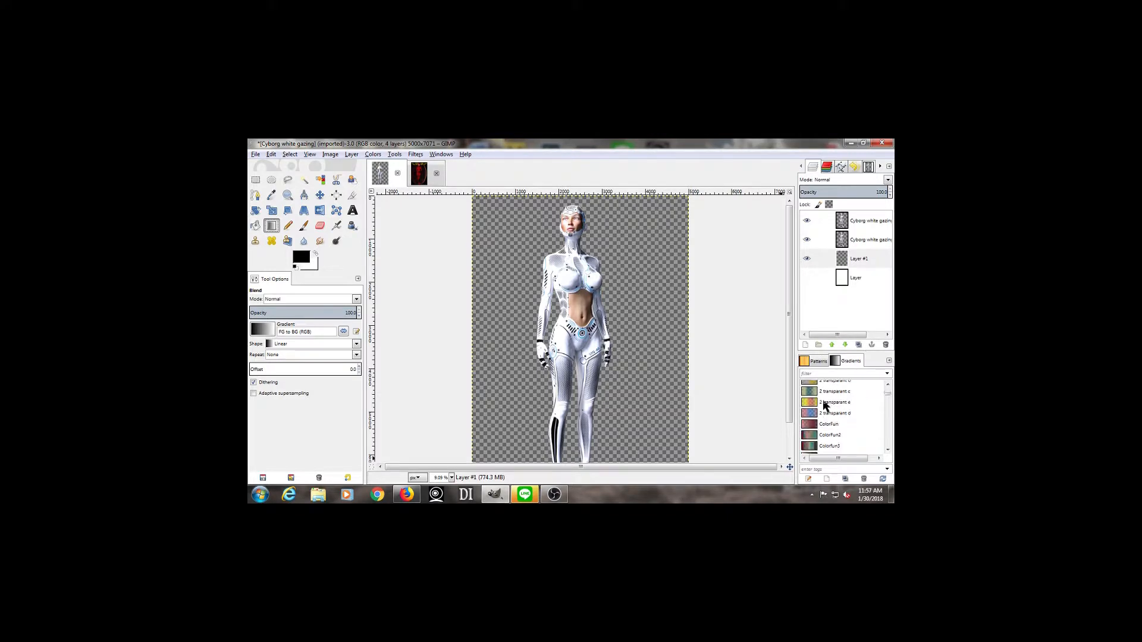
scroll(824, 405, up, 10)
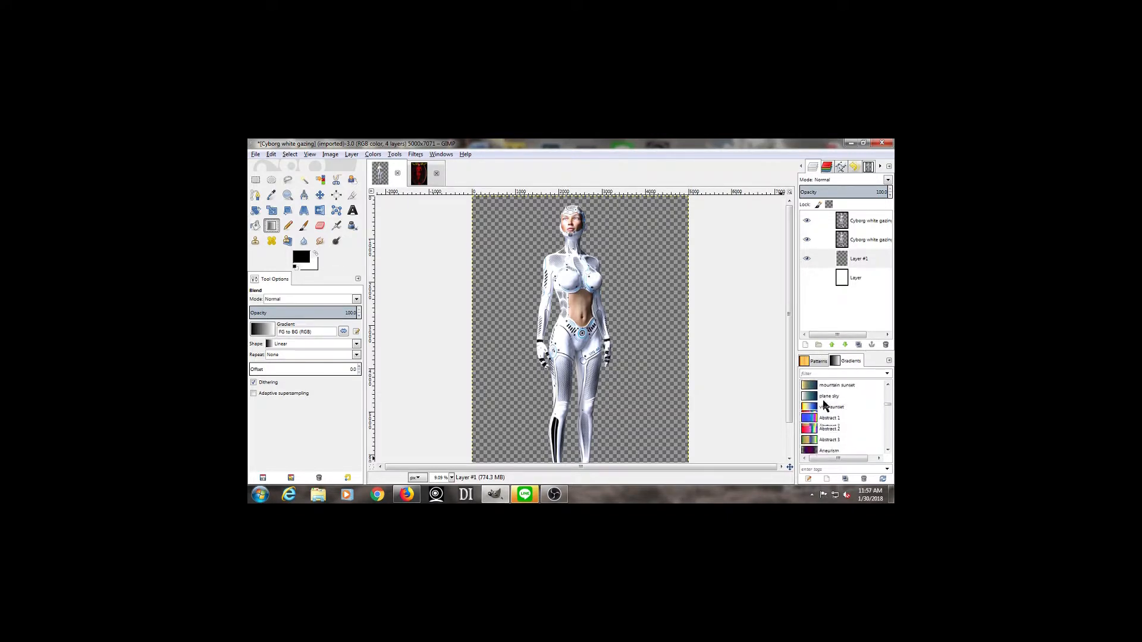
scroll(825, 405, down, 2)
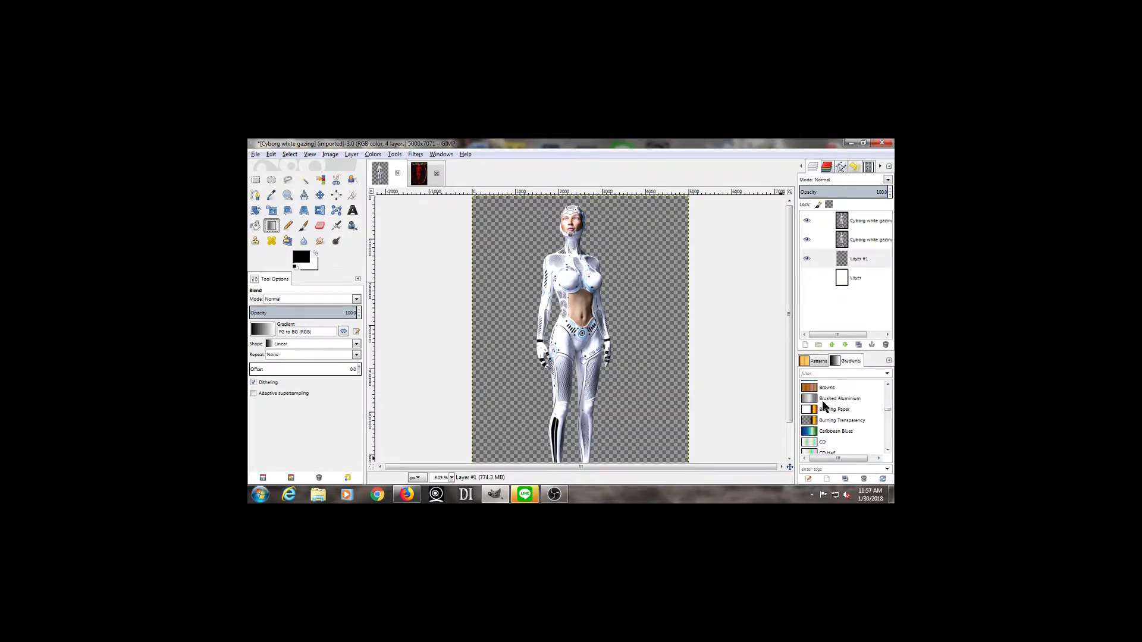
scroll(822, 401, down, 1)
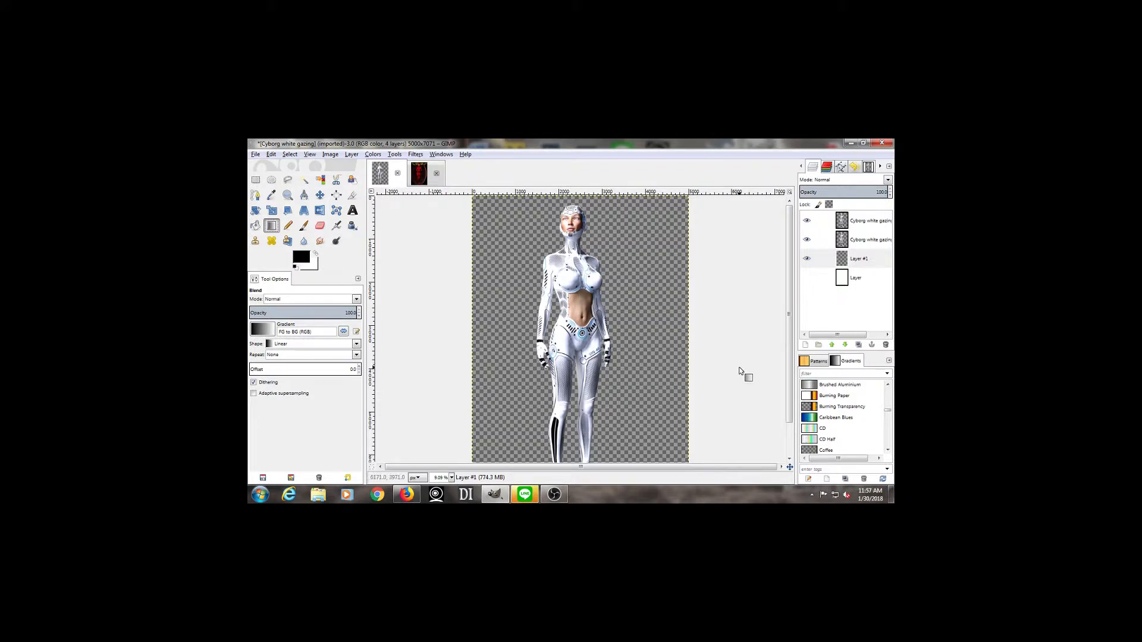
key(minus)
scroll(834, 407, down, 3)
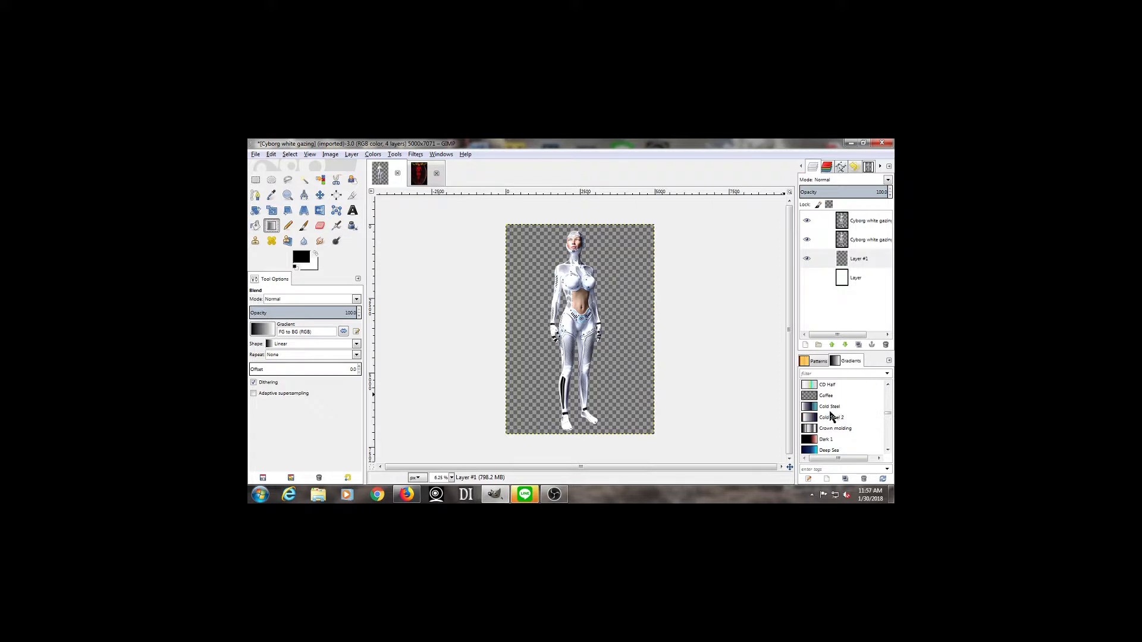
click(816, 452)
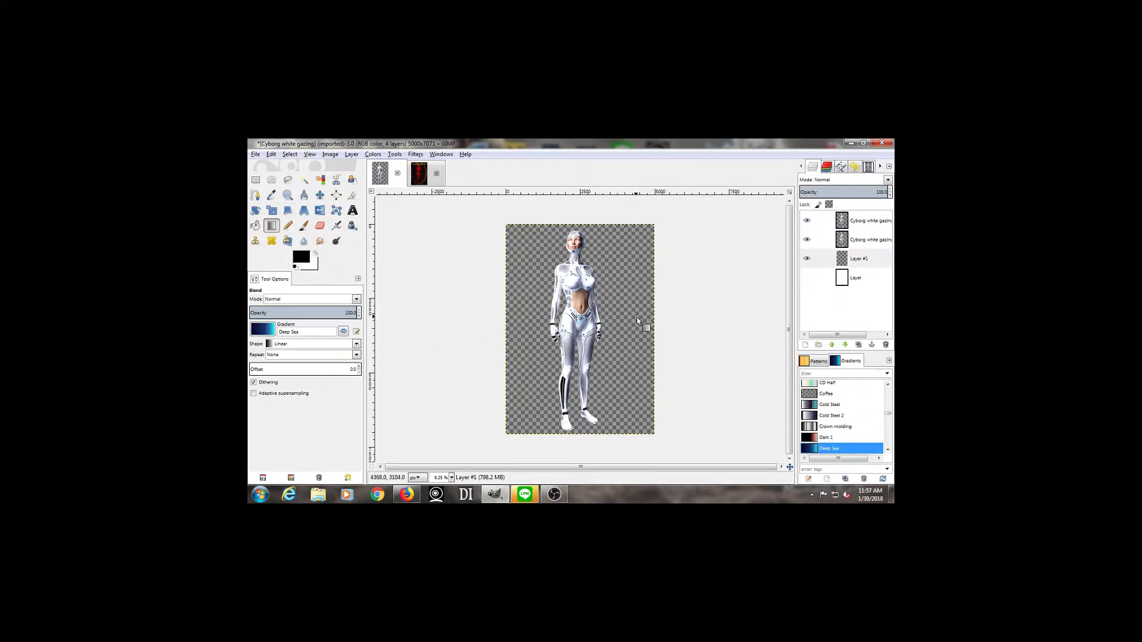
Step: Try the Deep Sea gradient on Layer #1 from bottom to top, upper left to lower right, and lower left to upper right, undoing each
drag(578, 437, 586, 220)
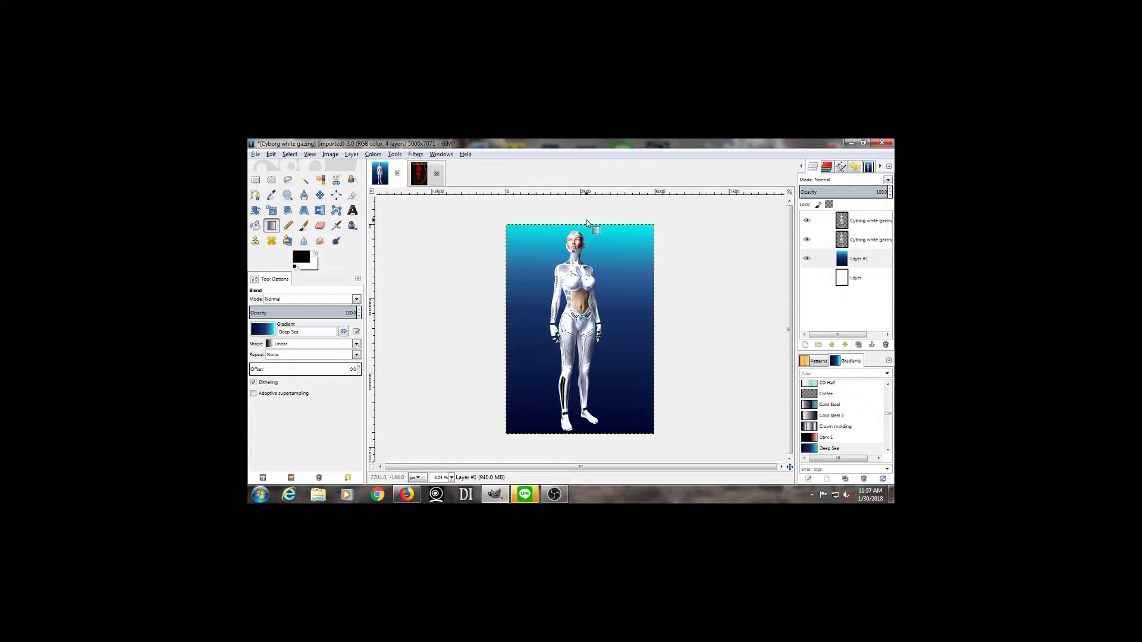
key(ctrl+z)
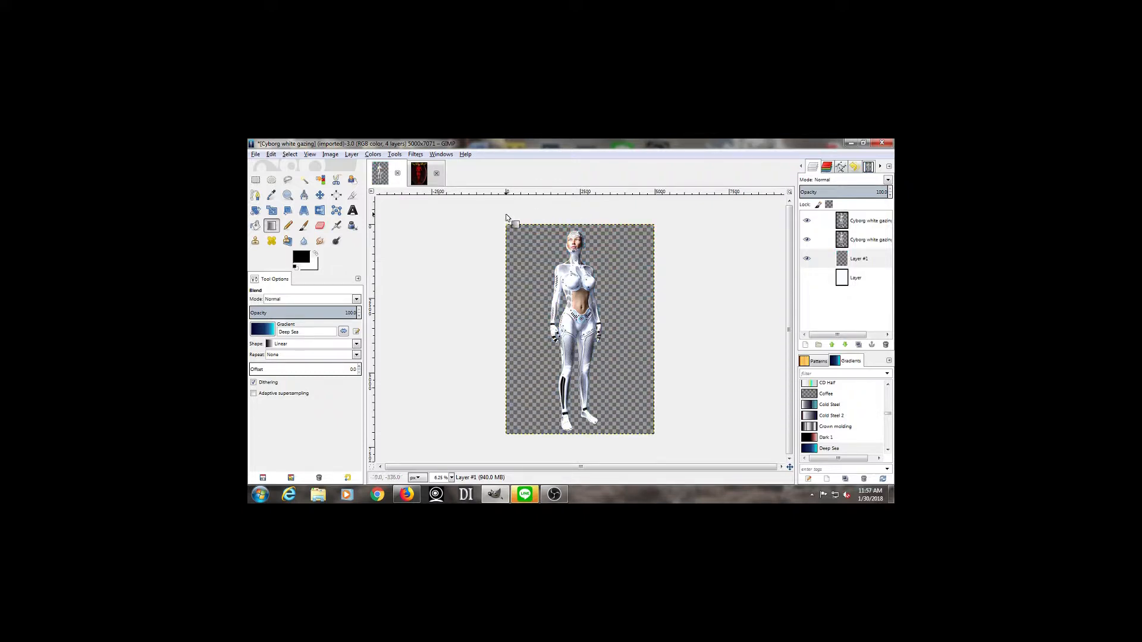
drag(500, 221, 658, 439)
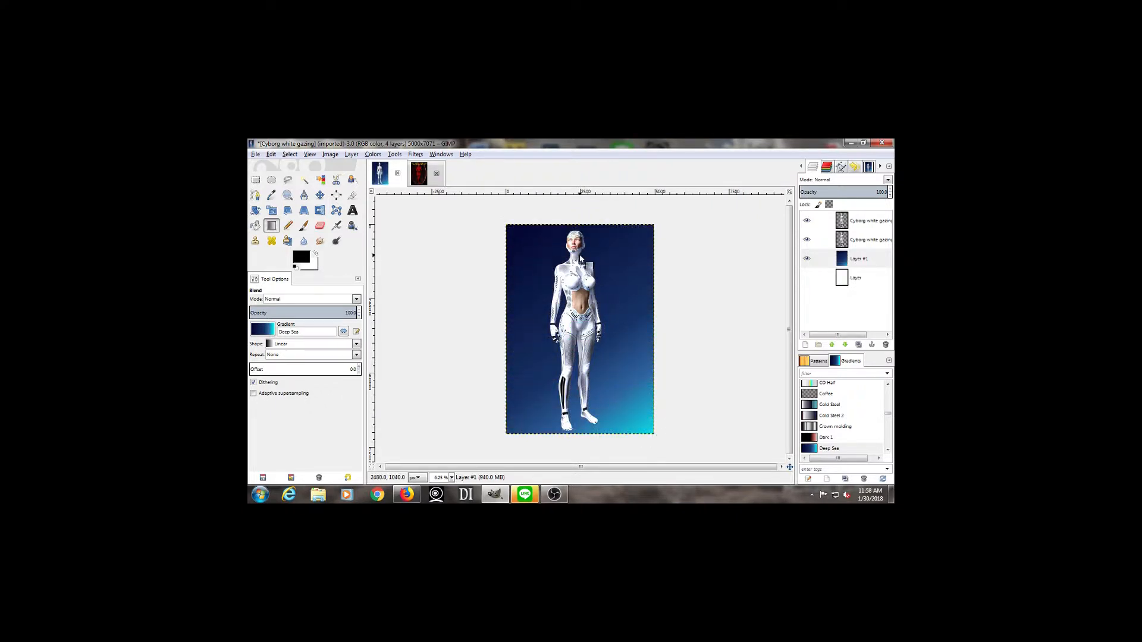
key(ctrl+z)
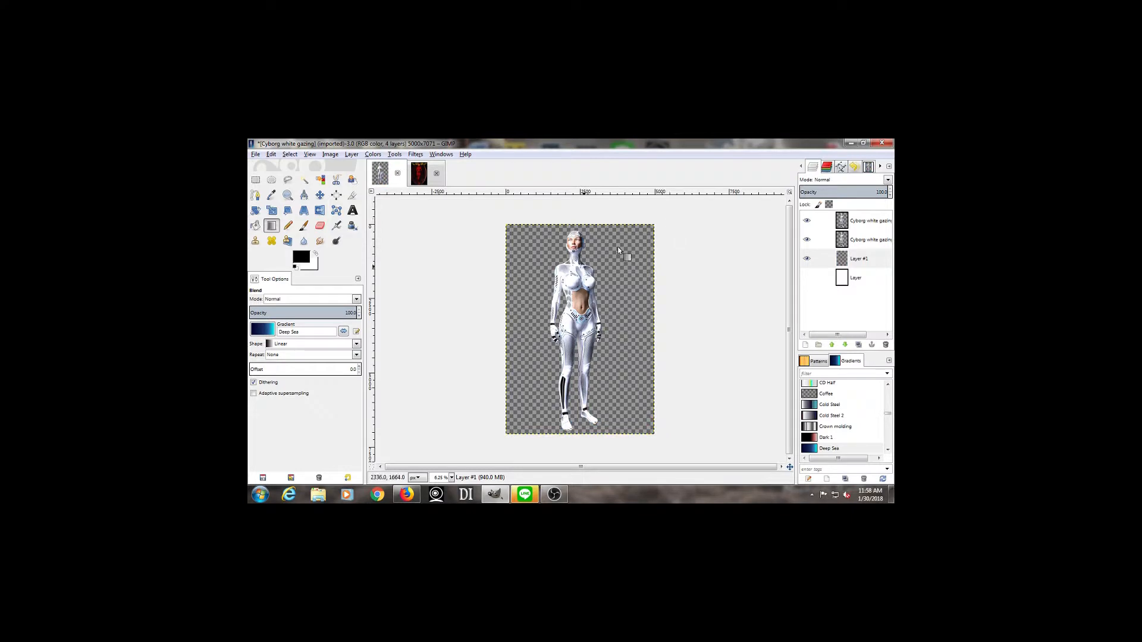
drag(500, 438, 677, 268)
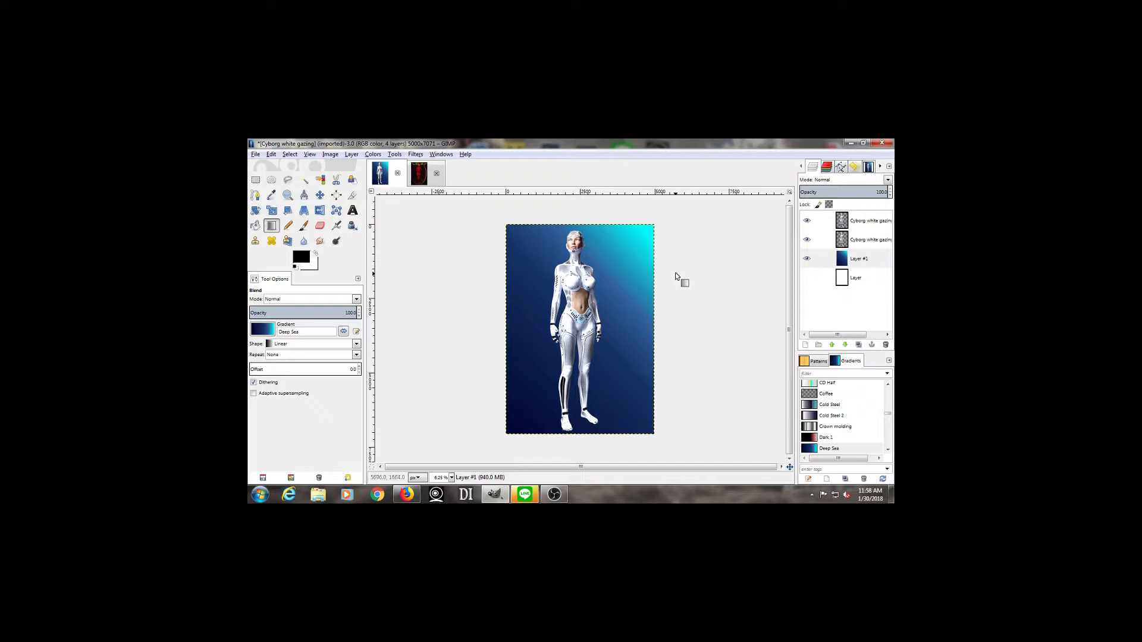
key(ctrl+z)
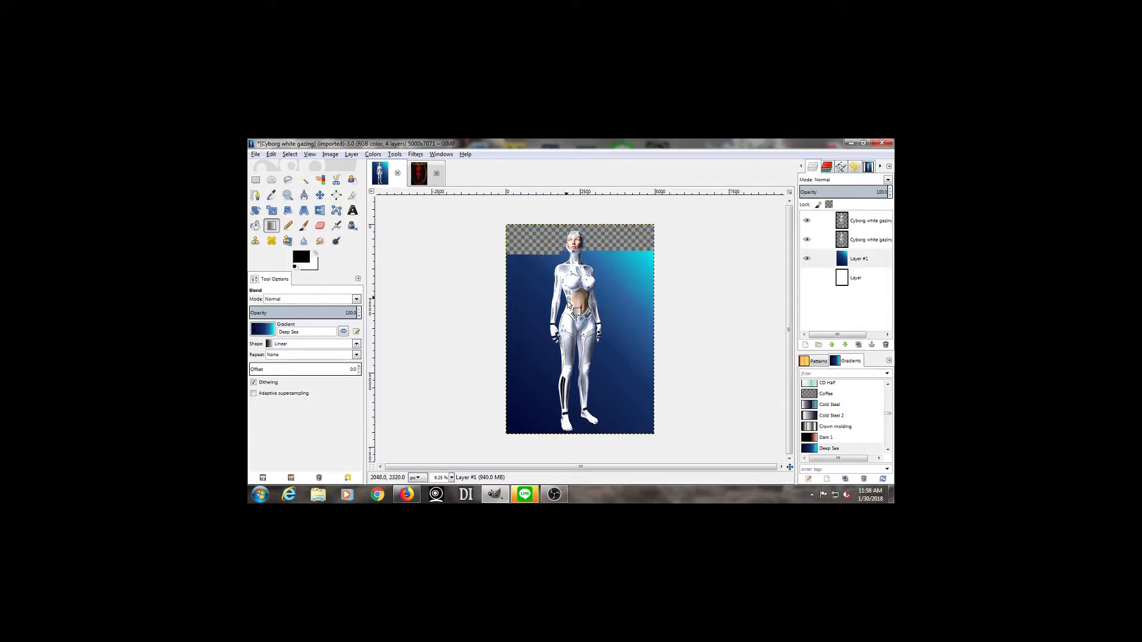
Step: Fill Layer #1 with the Deep Sea gradient running diagonally from the canvas's lower-right corner to its upper-left corner
drag(654, 440, 493, 206)
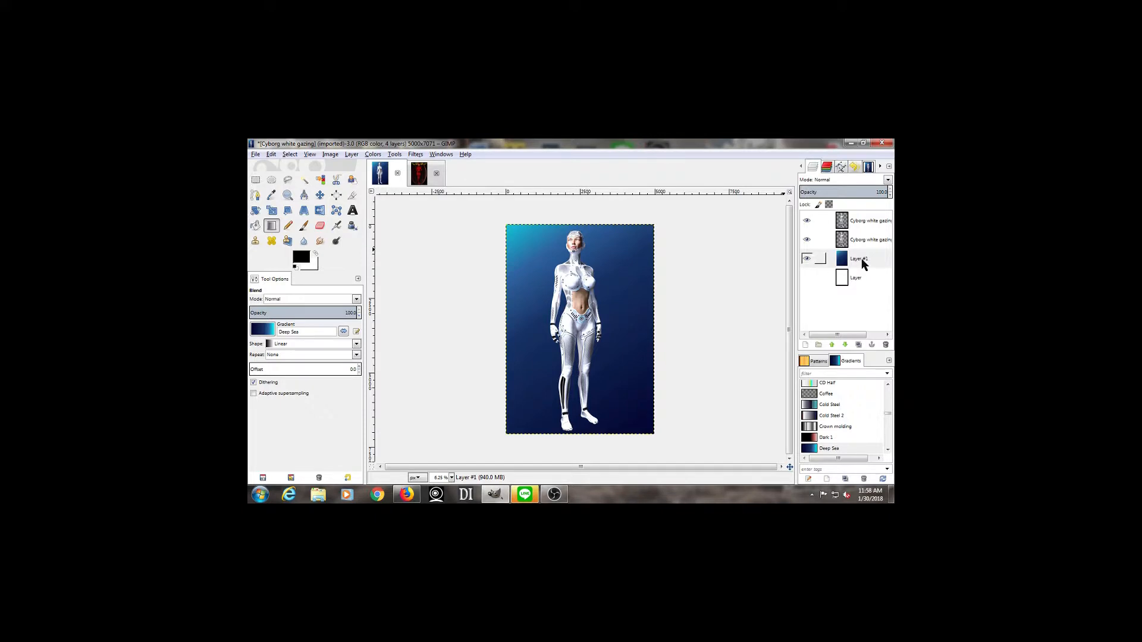
drag(827, 190, 889, 192)
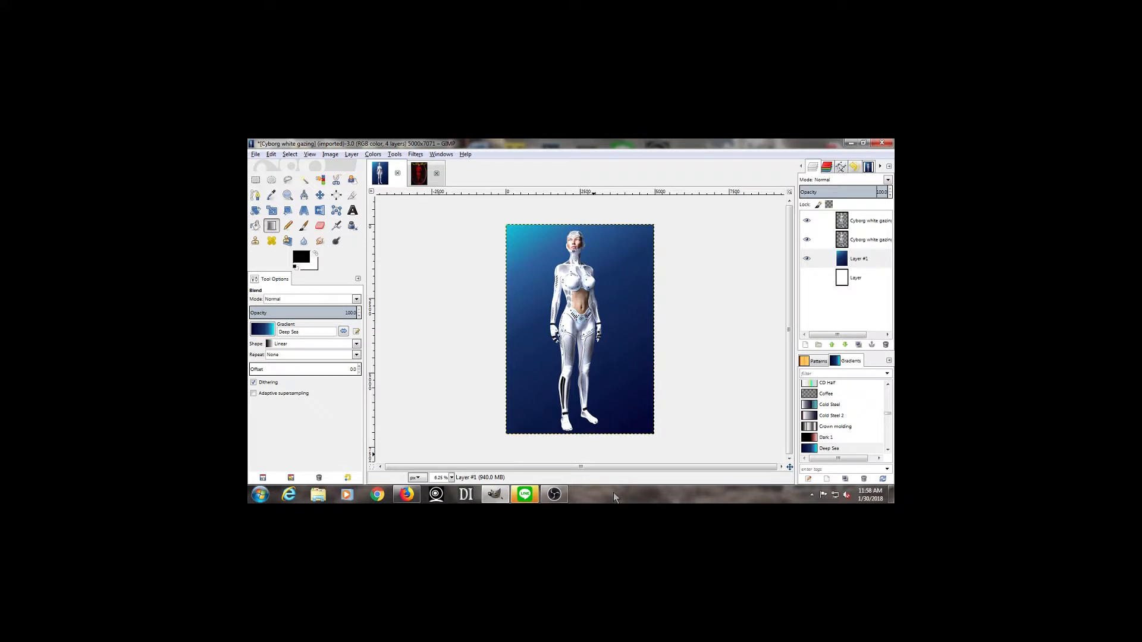
Step: Add a new transparent layer above Layer #1 and fill it with the Dark 1 gradient, running diagonally from upper left to lower right
click(806, 345)
click(809, 424)
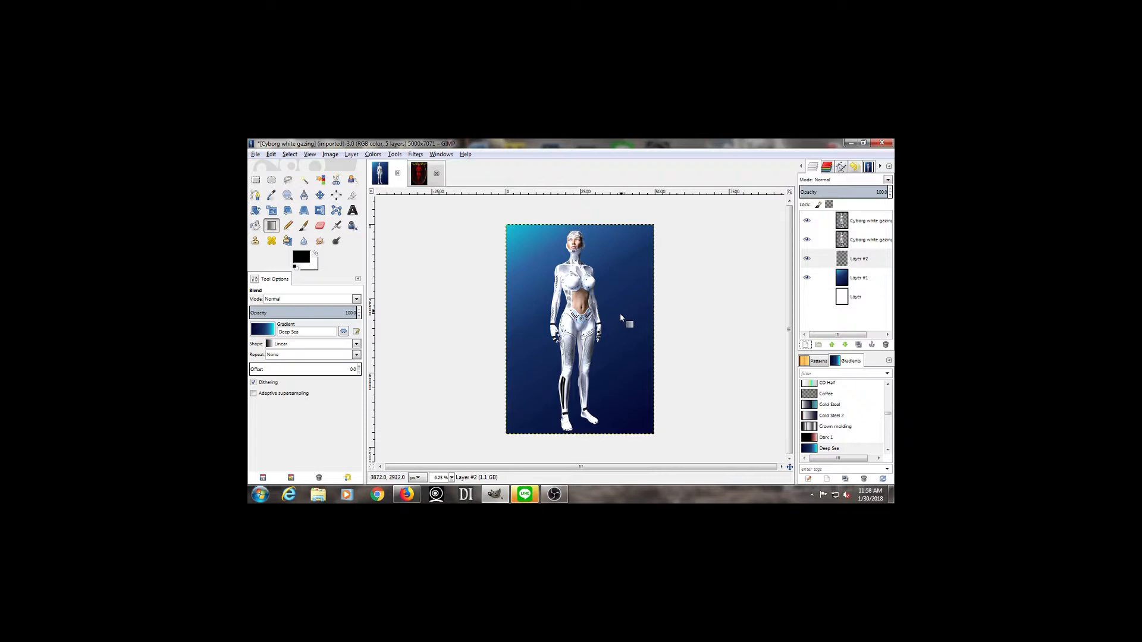
scroll(839, 425, down, 1)
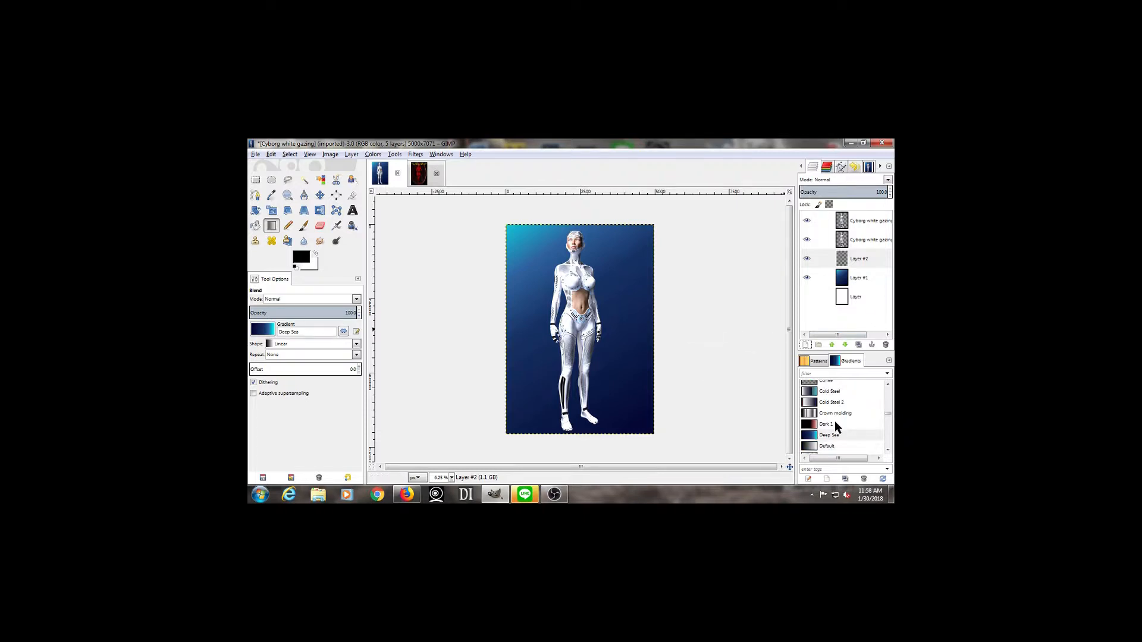
click(813, 425)
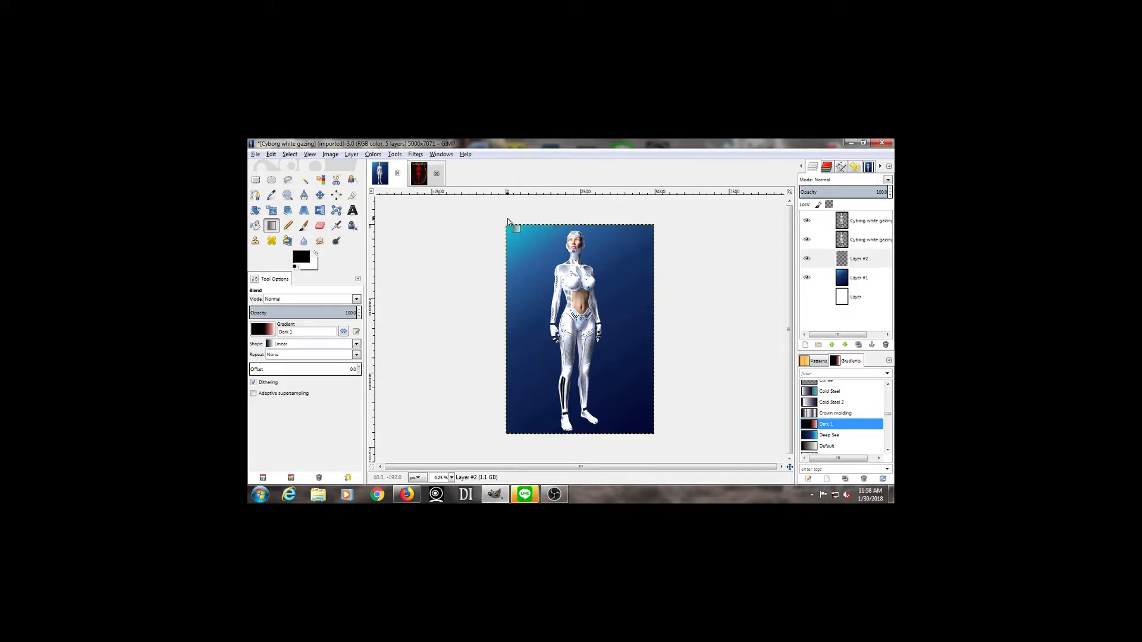
drag(516, 260, 648, 436)
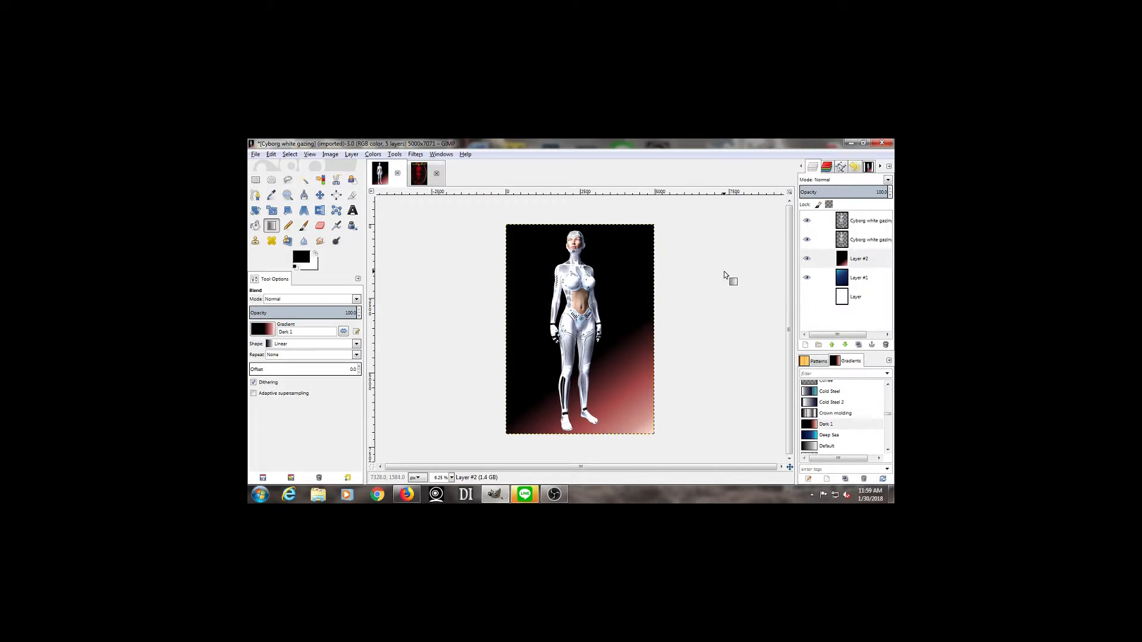
Step: Undo the Dark 1 fill on Layer #2, try the gradient from lower right to upper left, and undo that too
key(ctrl+z)
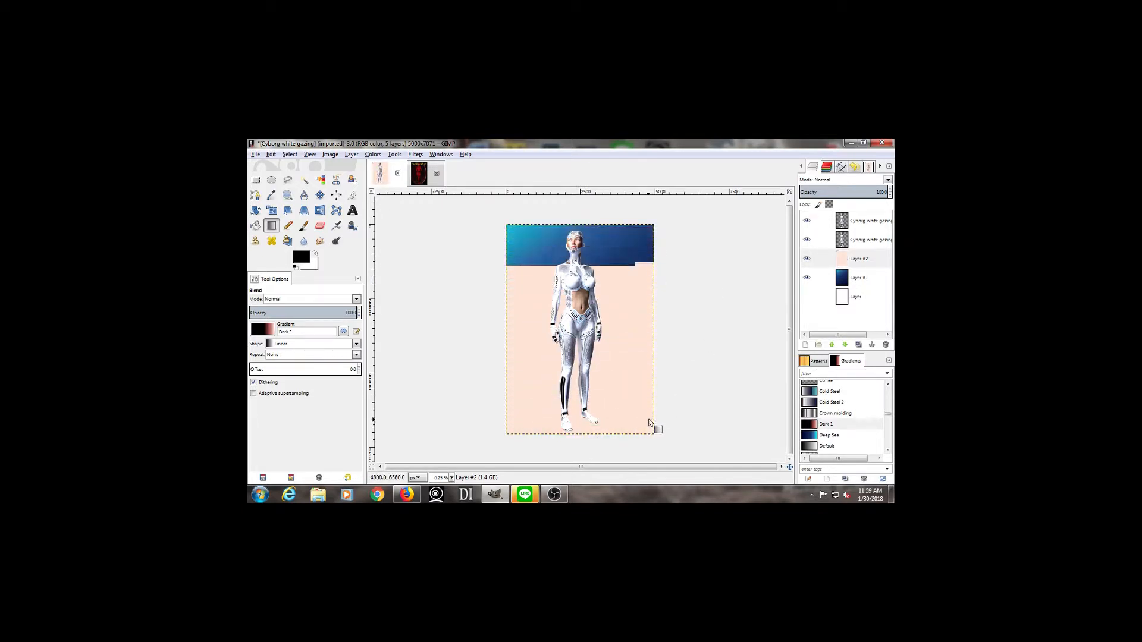
drag(653, 441, 497, 210)
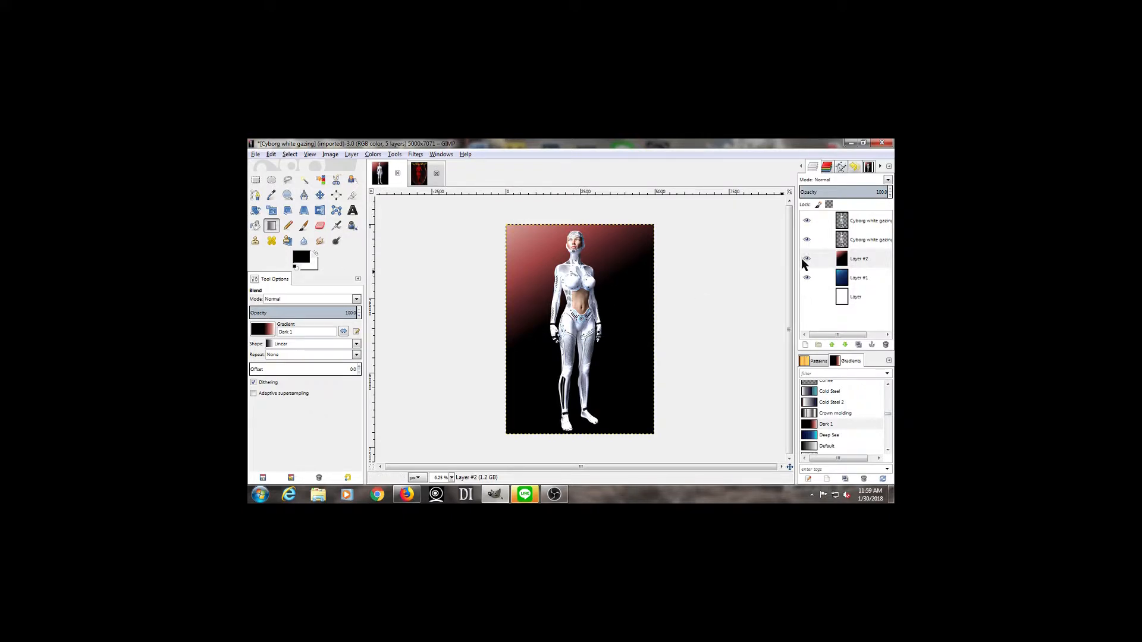
key(ctrl+z)
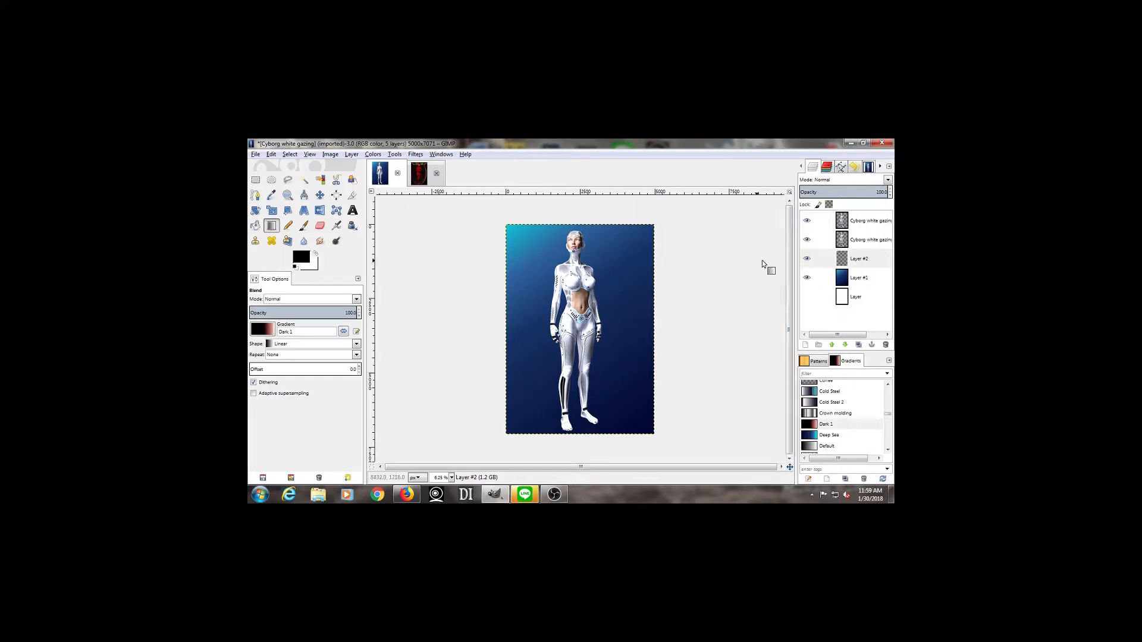
Step: Open armada2.png from the Pictures folder as a new layer in the cyborg image
click(256, 155)
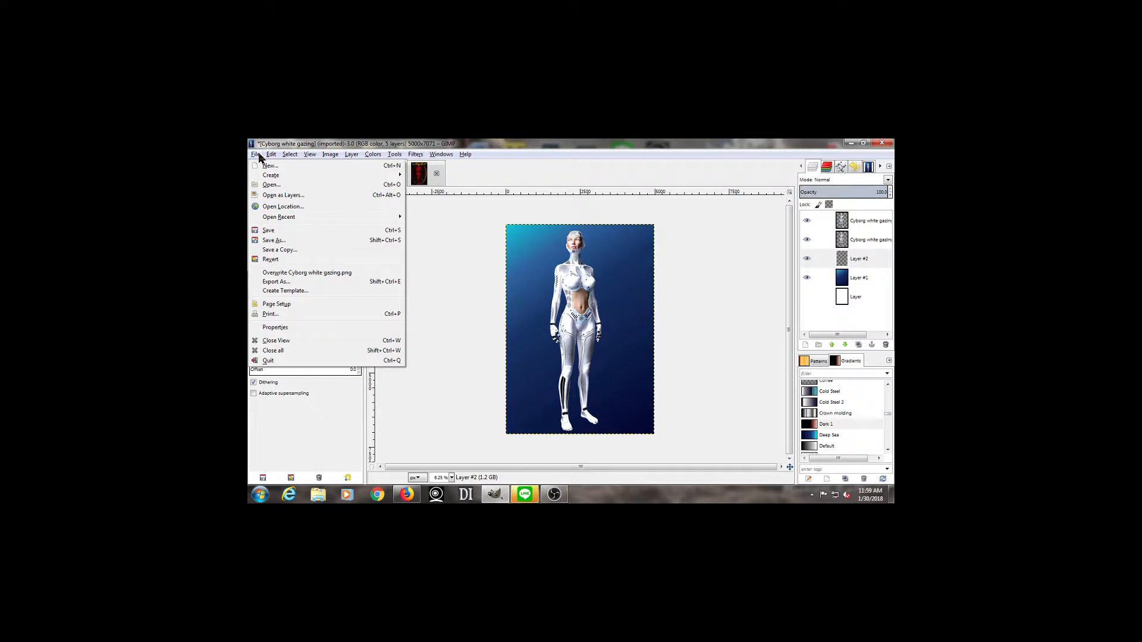
click(280, 196)
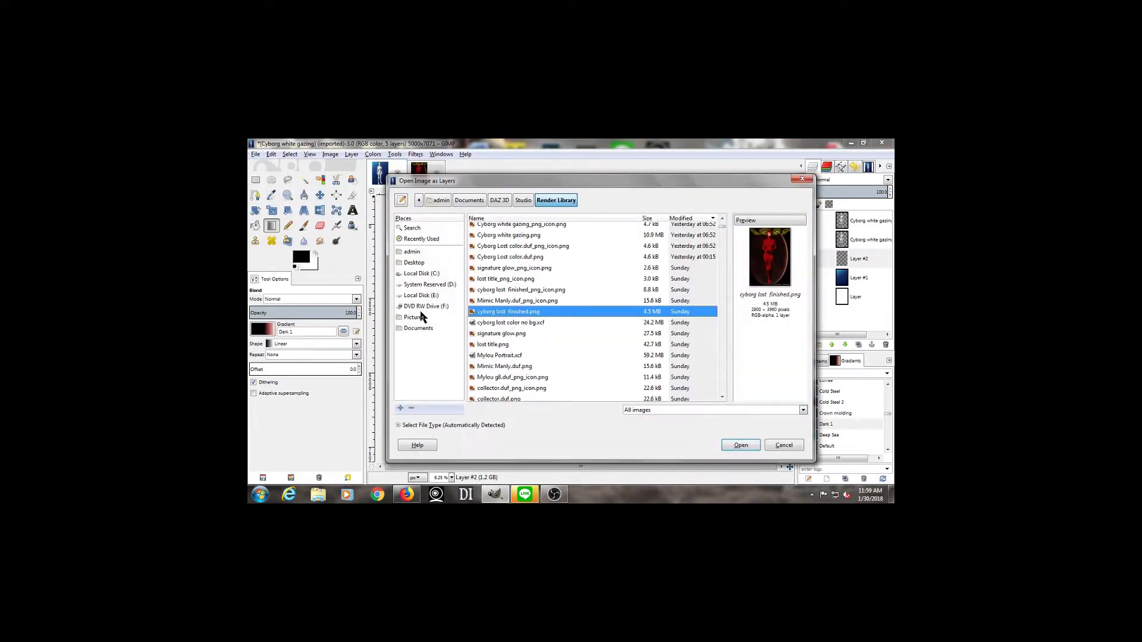
click(421, 317)
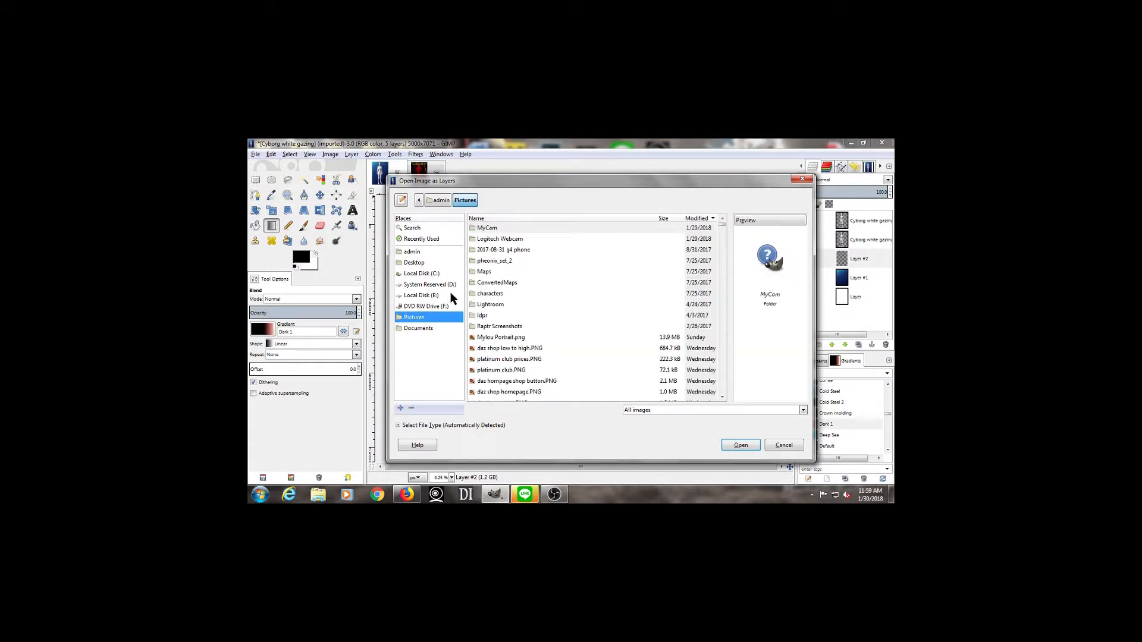
scroll(676, 273, down, 2)
scroll(644, 287, down, 1)
scroll(642, 286, down, 5)
scroll(641, 286, down, 8)
scroll(643, 283, down, 10)
scroll(643, 283, down, 5)
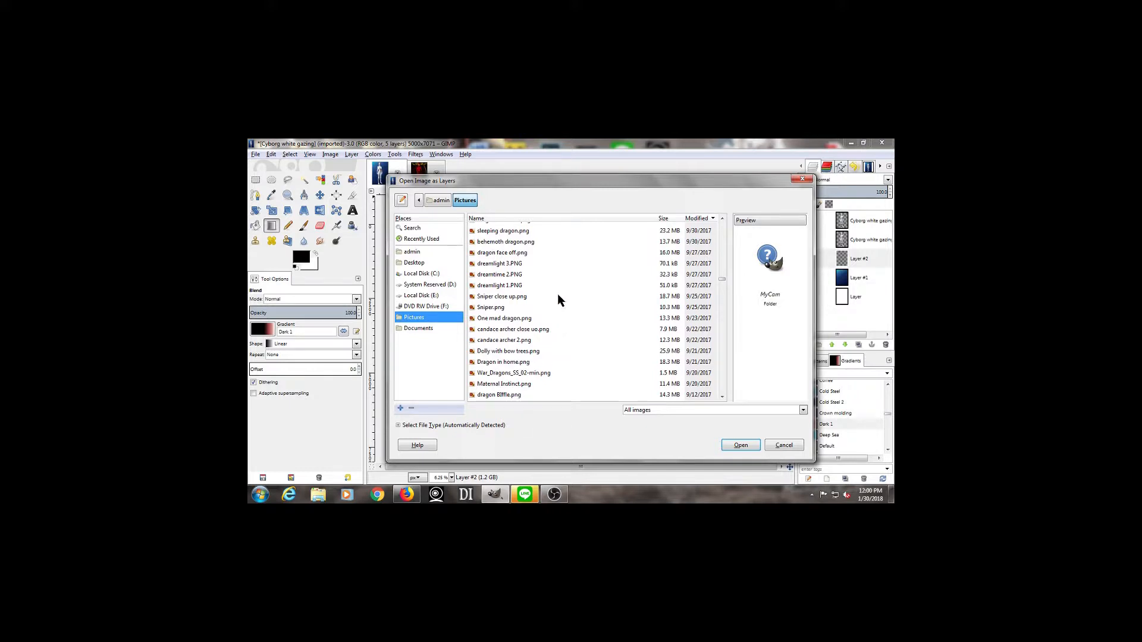
scroll(598, 339, down, 3)
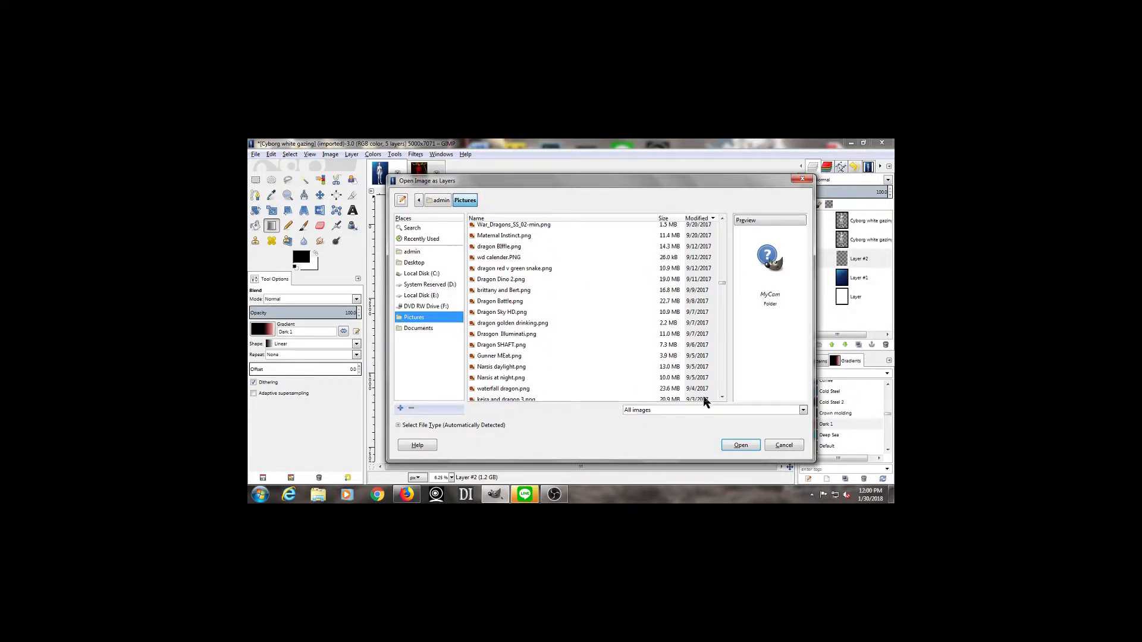
scroll(513, 308, down, 2)
scroll(514, 308, down, 3)
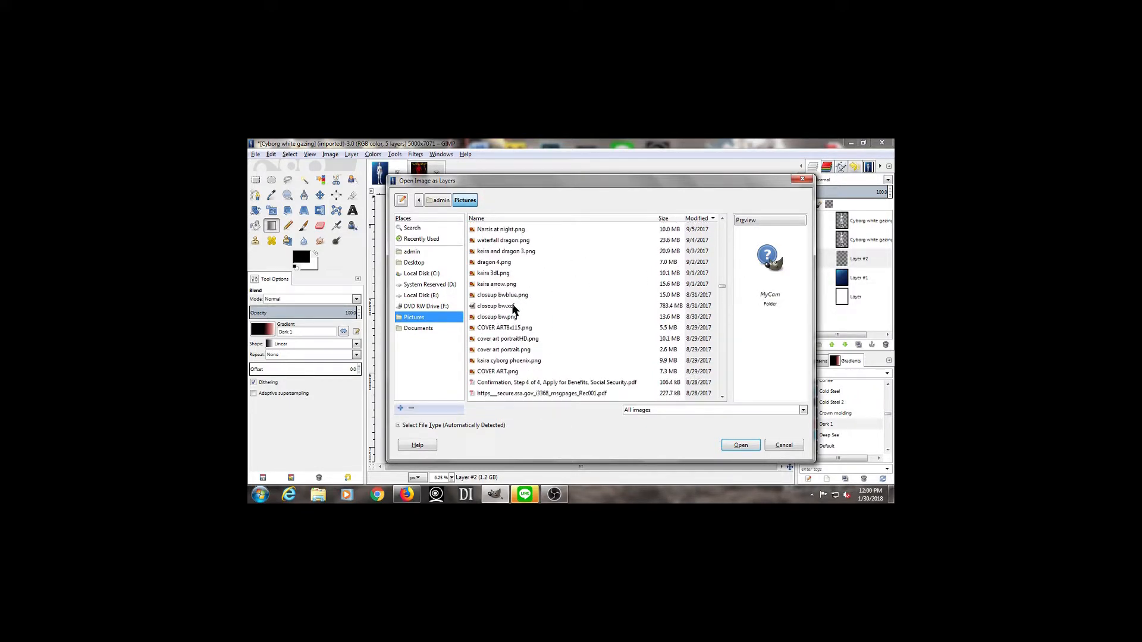
scroll(513, 308, down, 5)
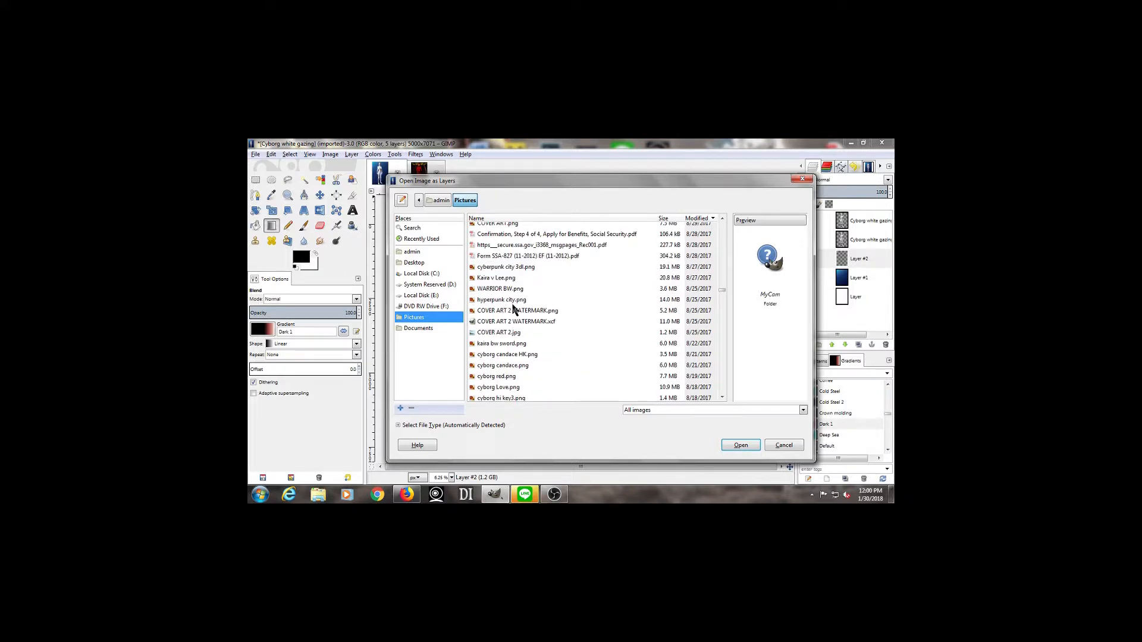
scroll(514, 308, down, 10)
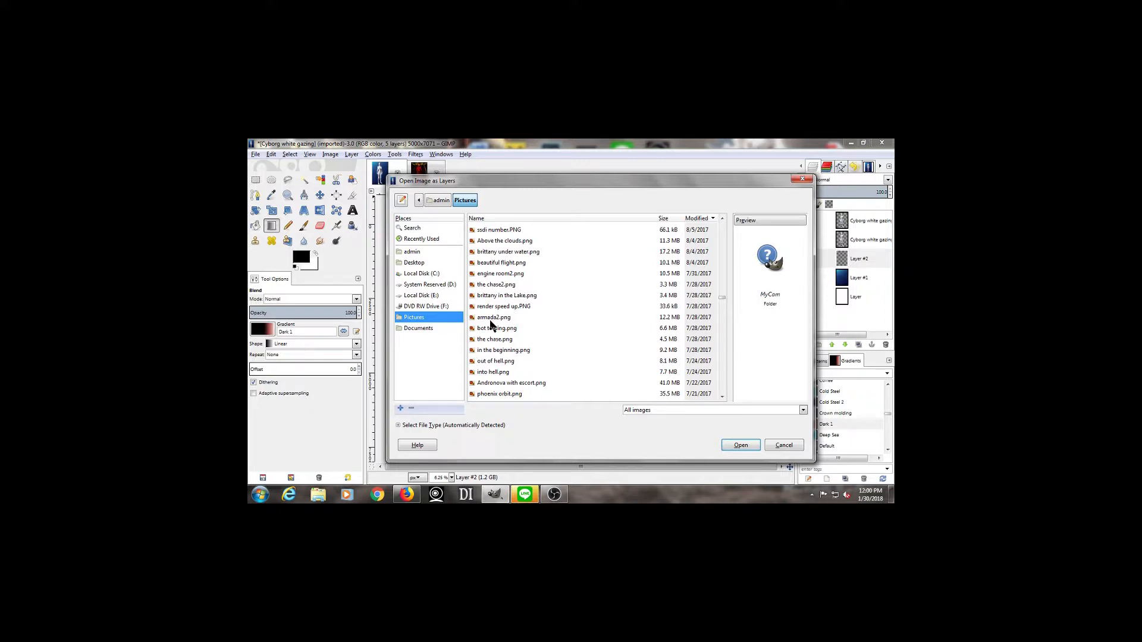
click(491, 318)
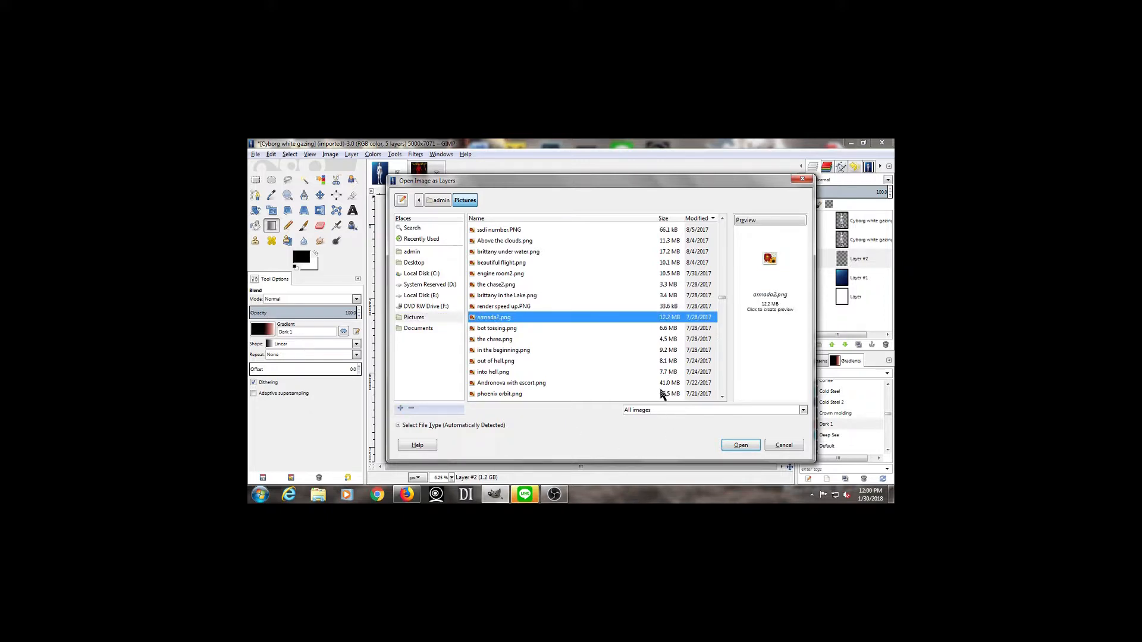
click(740, 445)
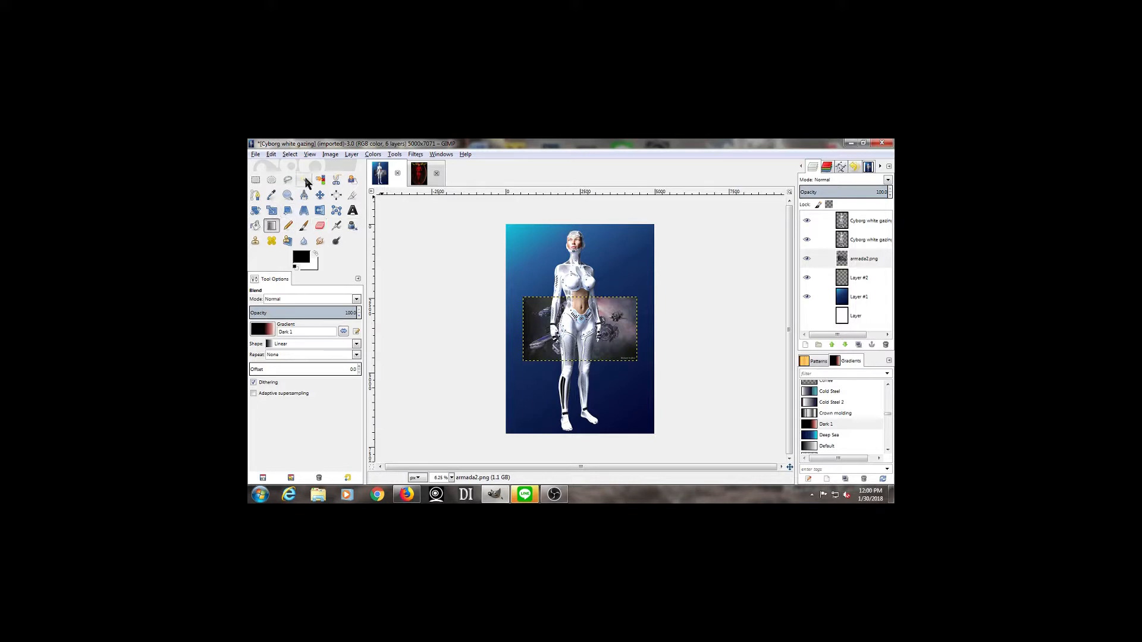
Step: Scale the armada2.png layer freely to about 7376 × 7376 px and position it so that it covers the whole canvas
click(272, 211)
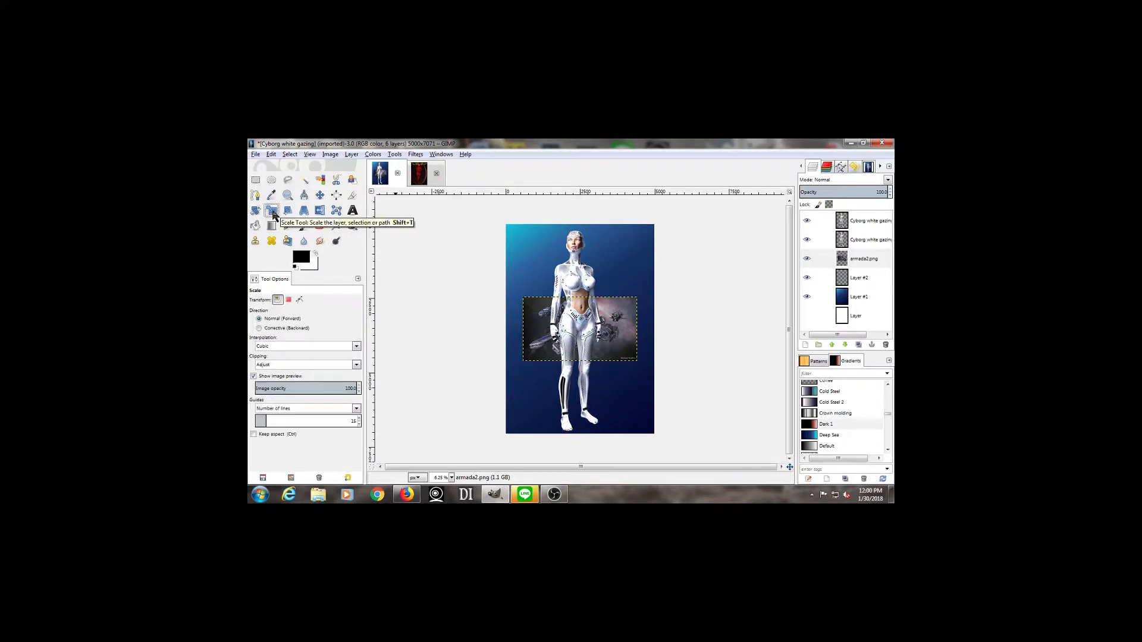
click(862, 259)
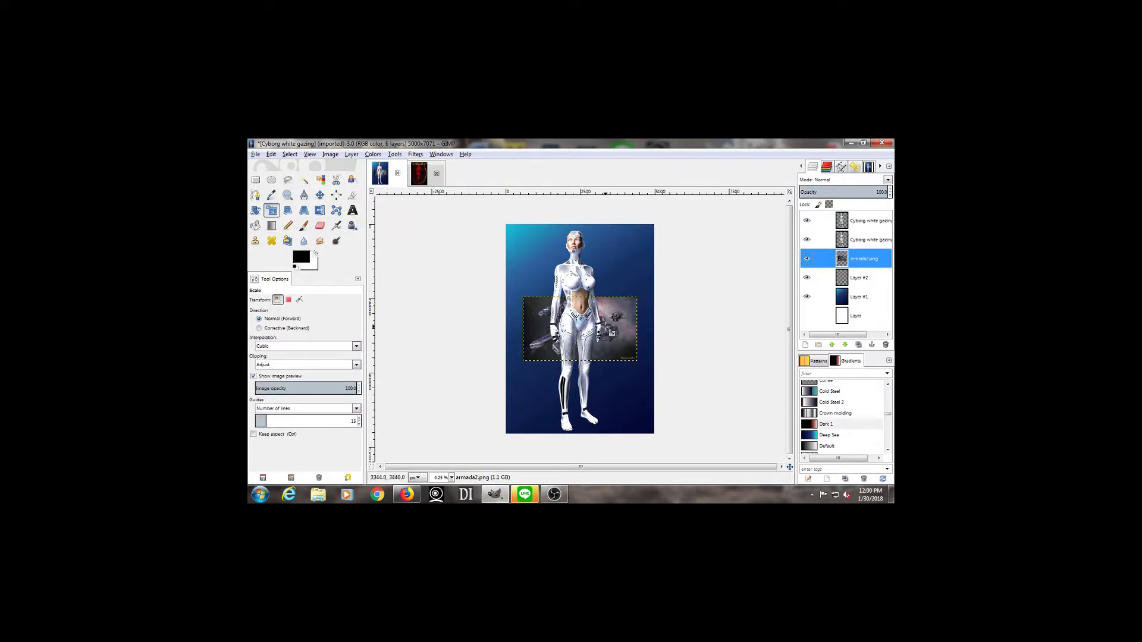
click(619, 328)
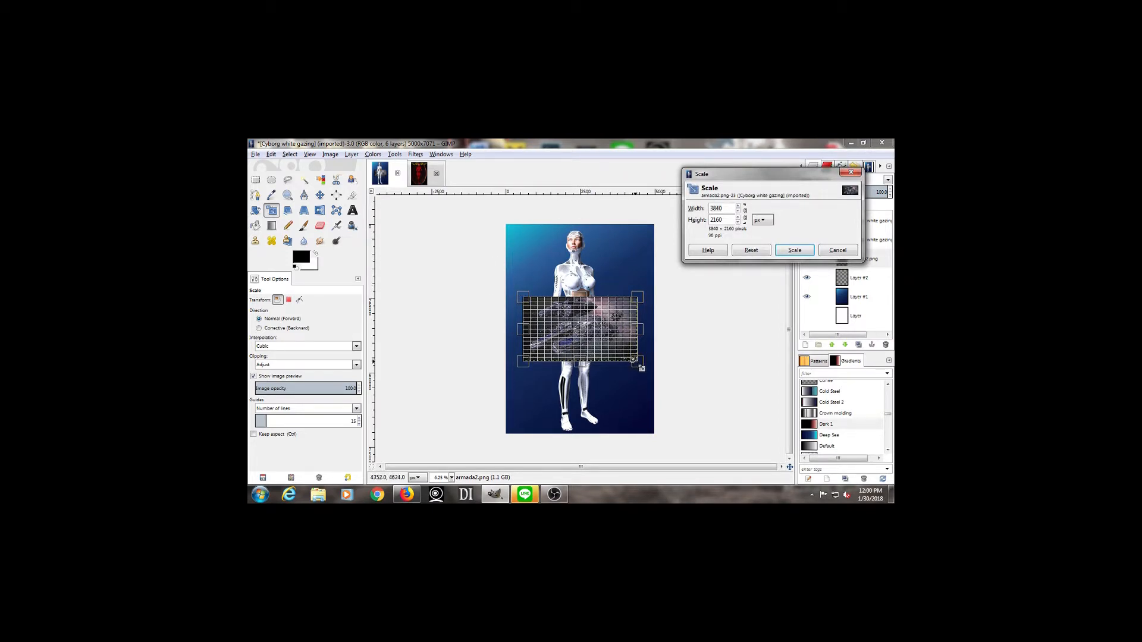
click(746, 213)
click(746, 215)
drag(634, 360, 658, 443)
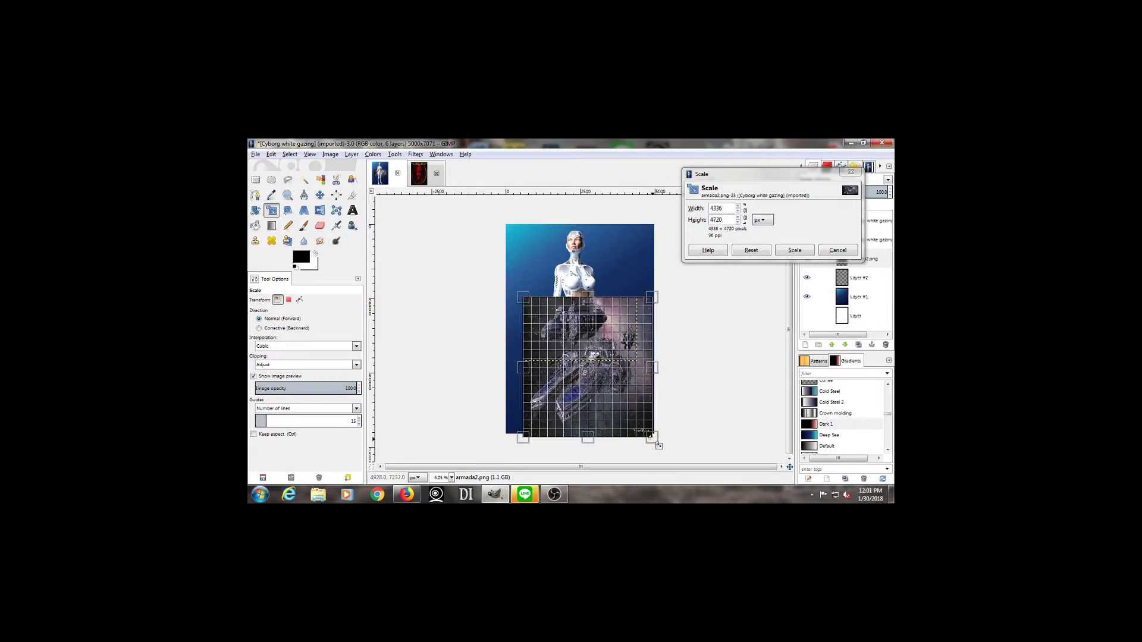
drag(523, 297, 507, 220)
drag(651, 327, 722, 342)
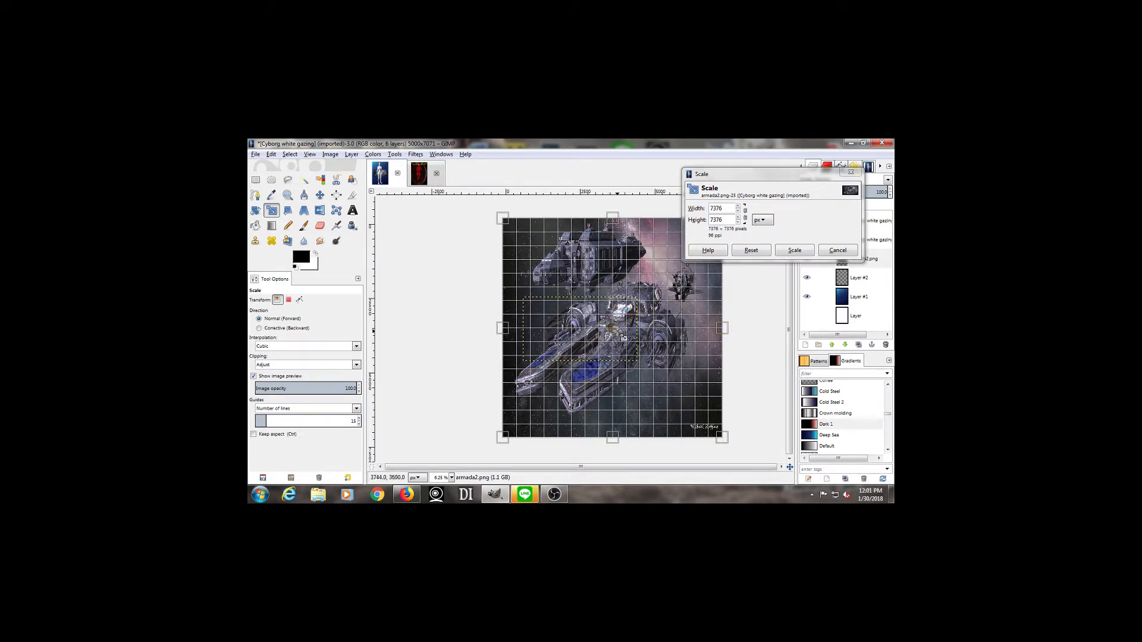
drag(614, 329, 607, 329)
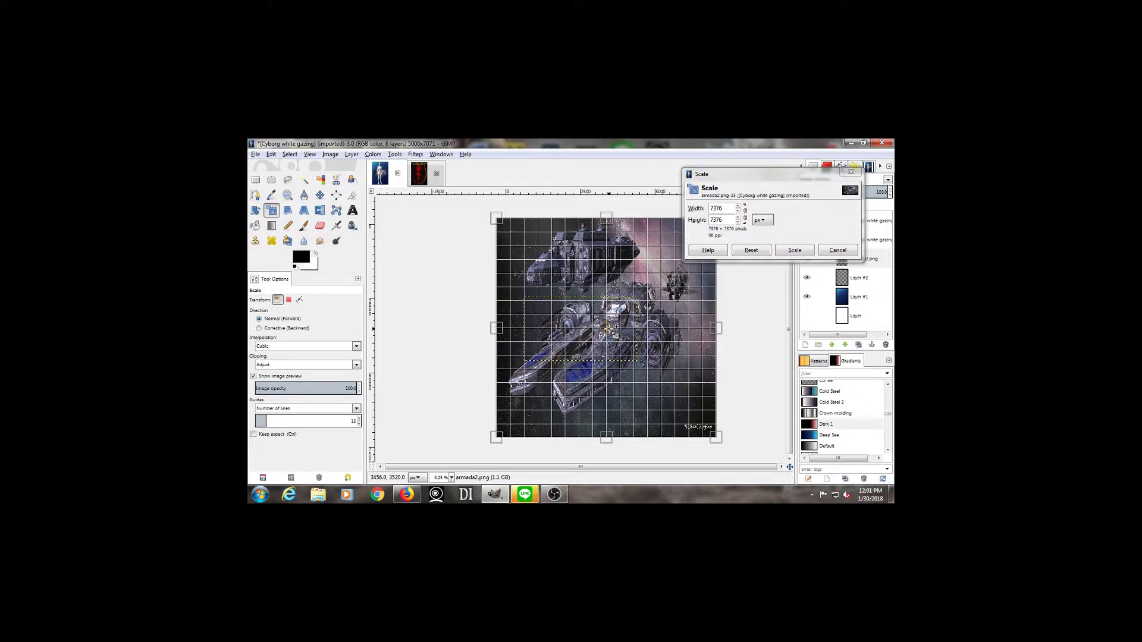
click(804, 250)
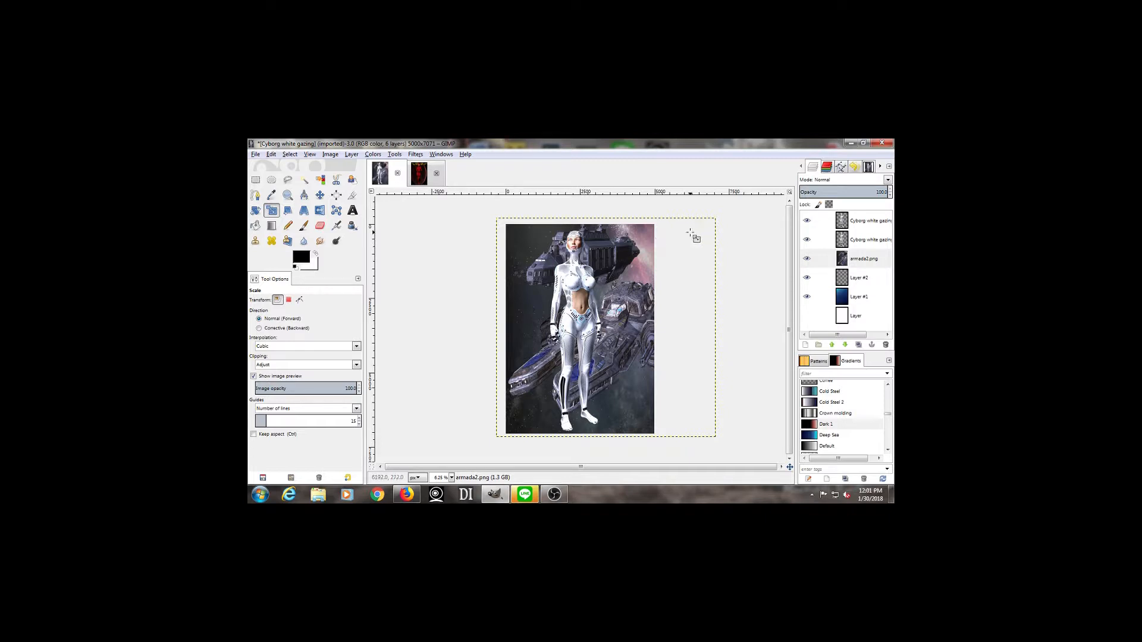
Step: Hide the armada2.png layer and make Layer #2 the active layer
click(806, 259)
click(807, 258)
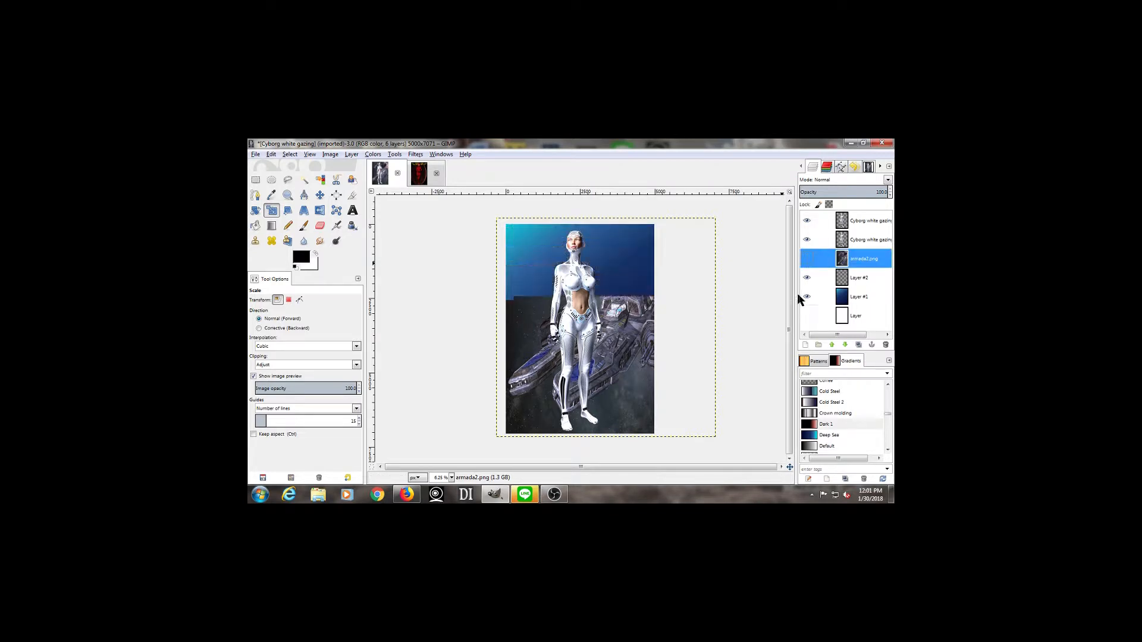
click(861, 277)
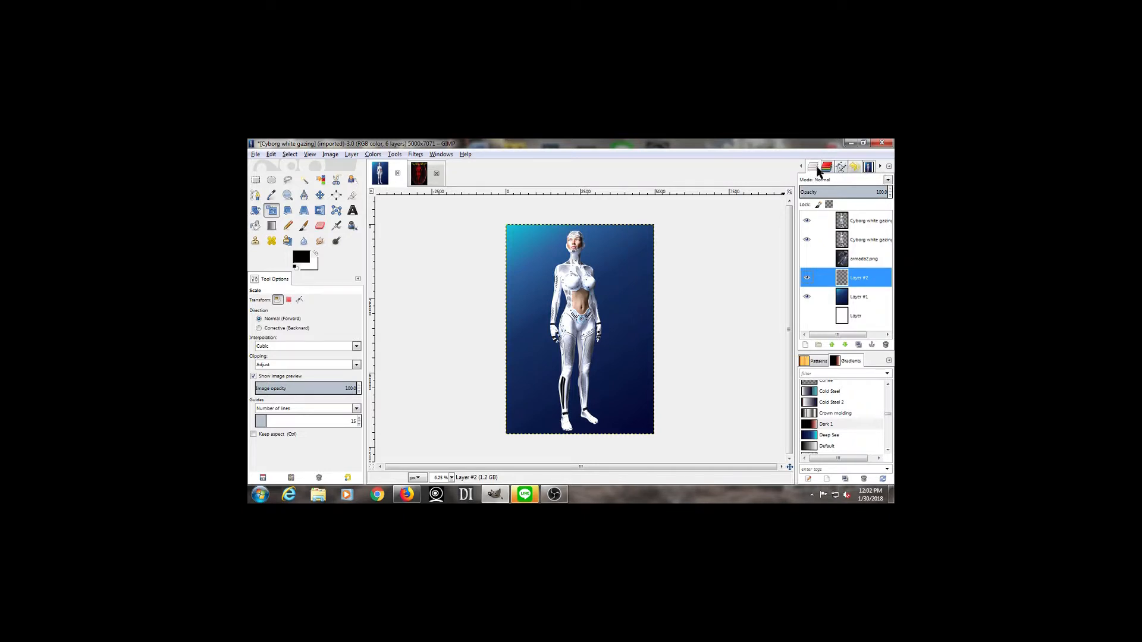
Step: Bring up the brush collection and choose the Water_2 brush
click(878, 169)
click(879, 169)
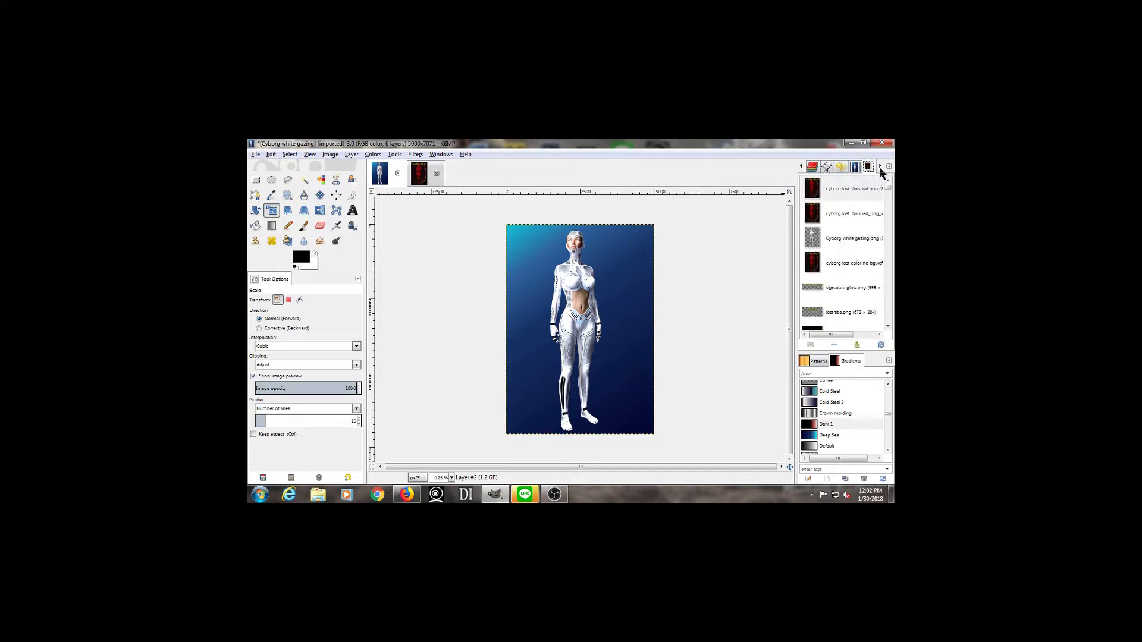
click(880, 167)
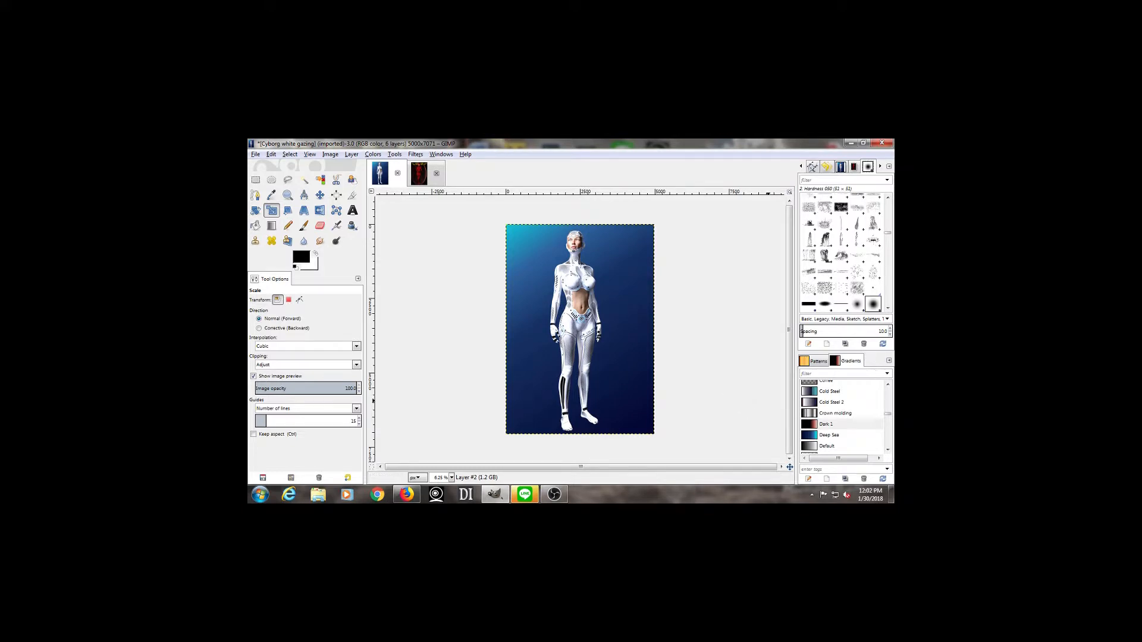
scroll(864, 276, up, 3)
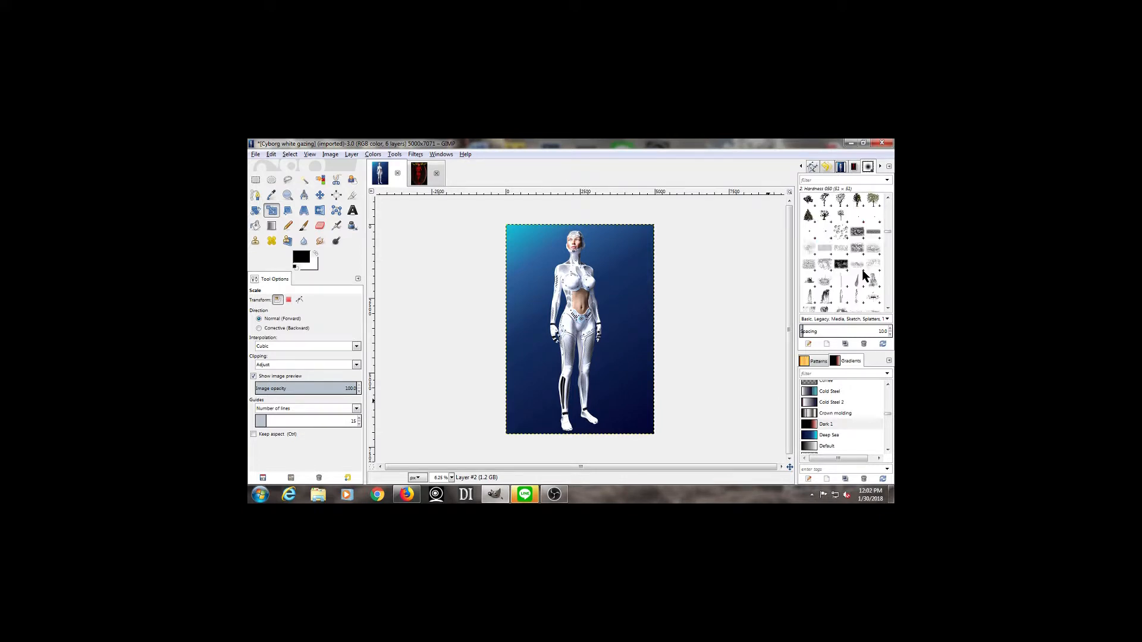
click(854, 267)
Step: Find the cloud brushes in the brush collection and choose a puffy cloud brush from the ps_and_gimp_cloud_brushes set
scroll(855, 267, down, 5)
scroll(854, 267, down, 5)
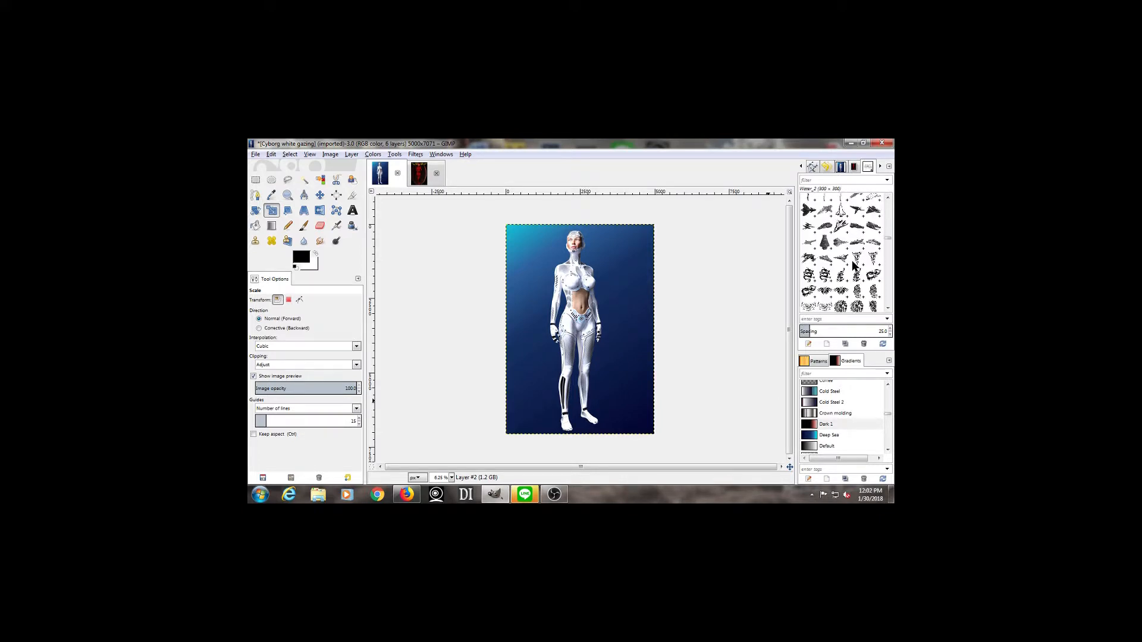
scroll(854, 267, down, 5)
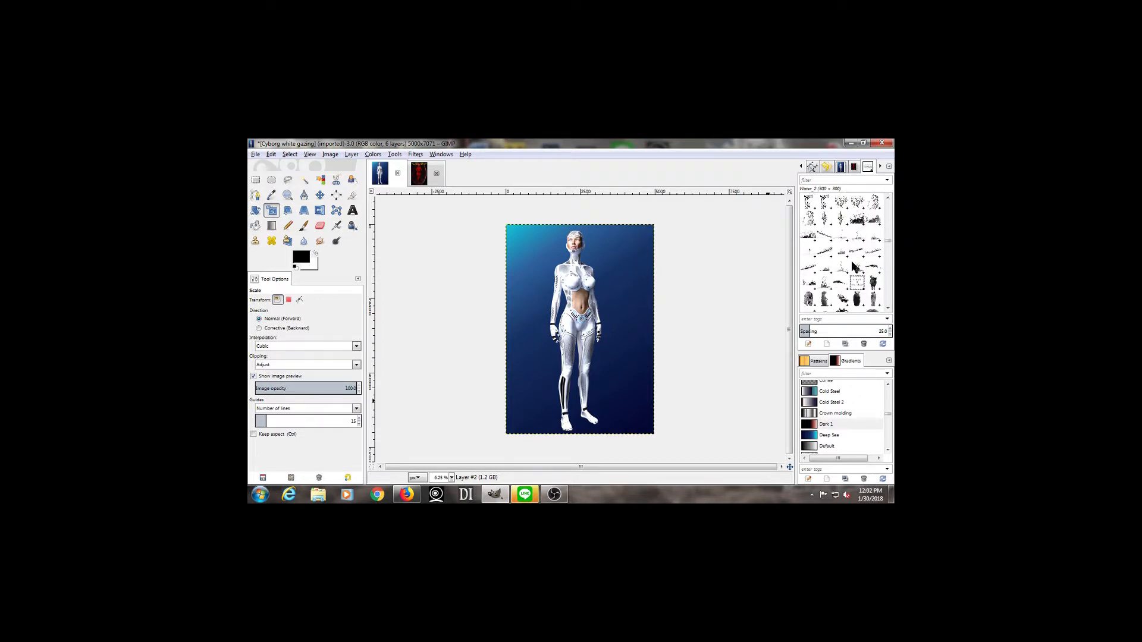
scroll(855, 267, down, 5)
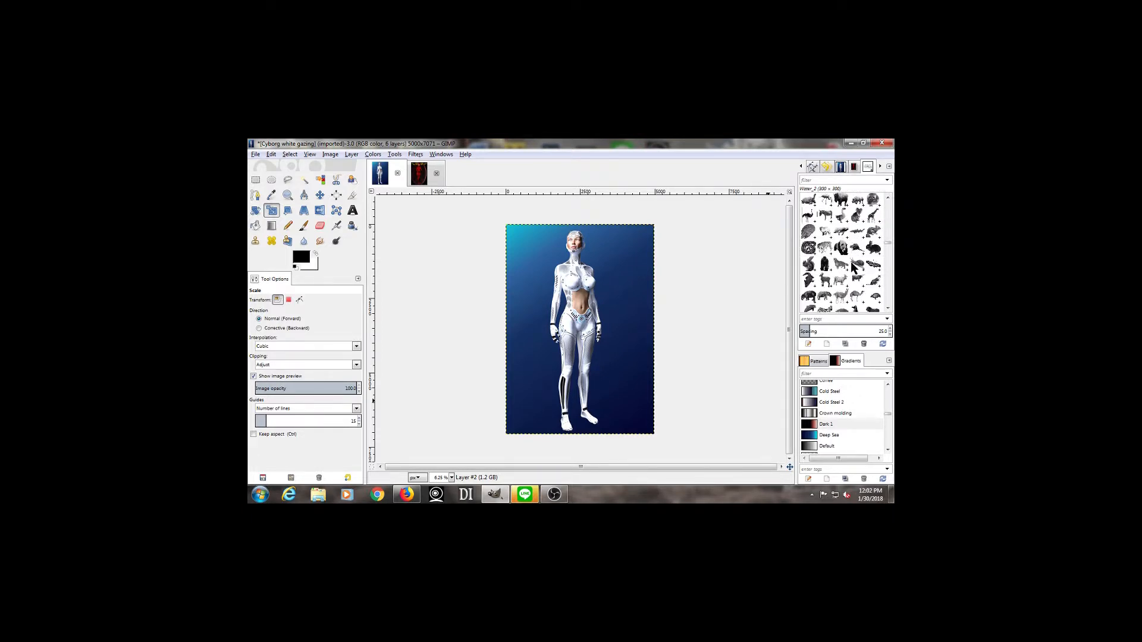
scroll(854, 267, up, 2)
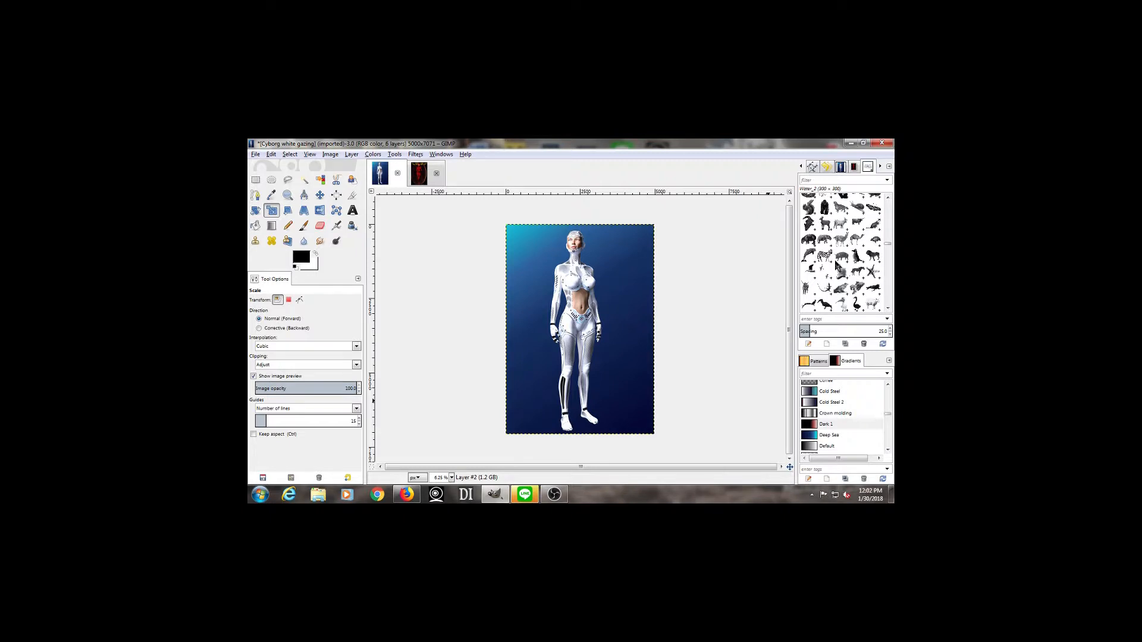
scroll(836, 266, down, 3)
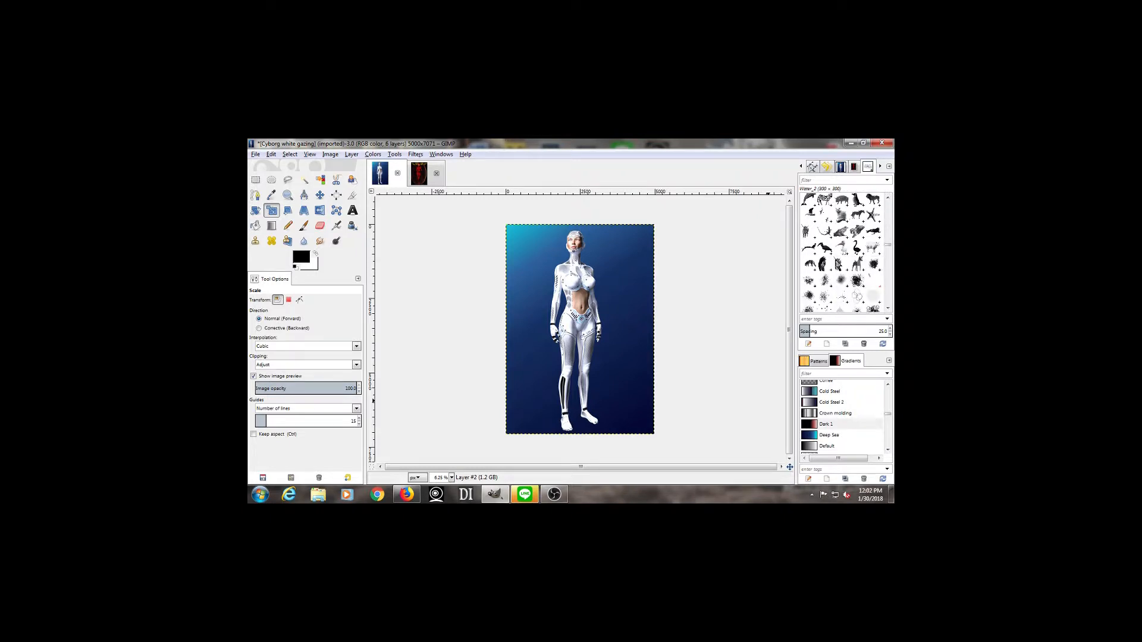
scroll(836, 223, down, 5)
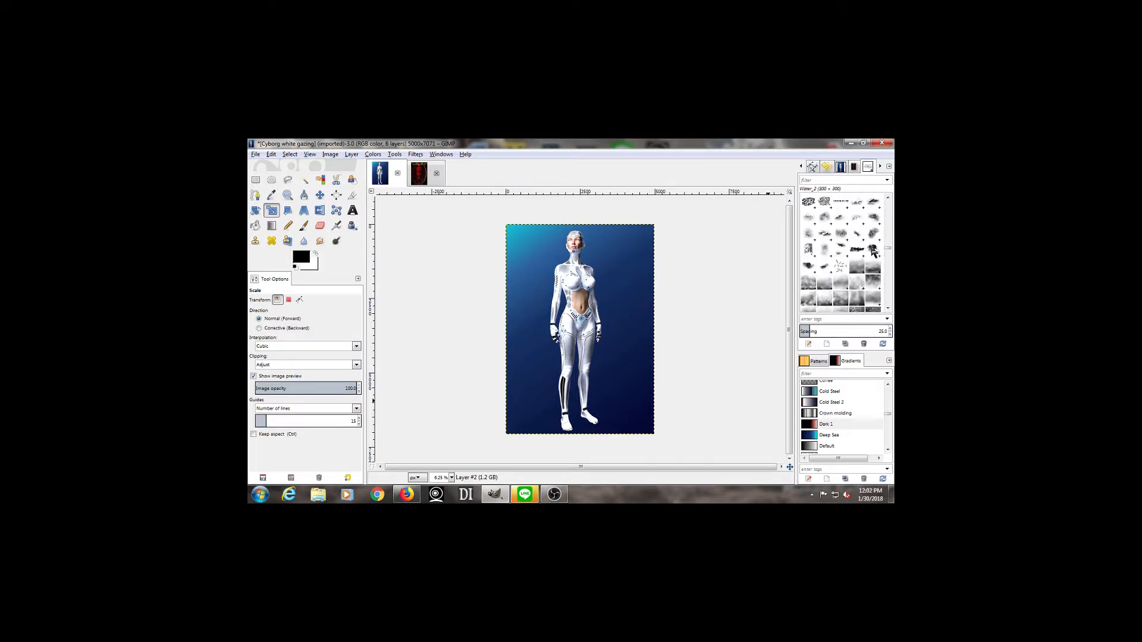
scroll(868, 261, down, 5)
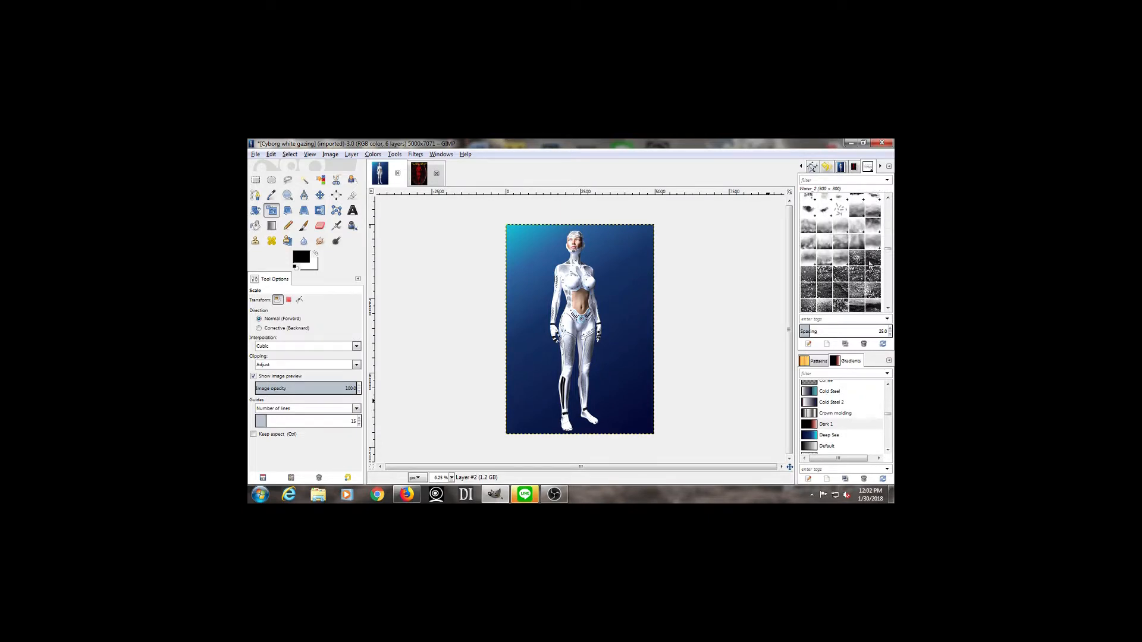
scroll(870, 266, down, 5)
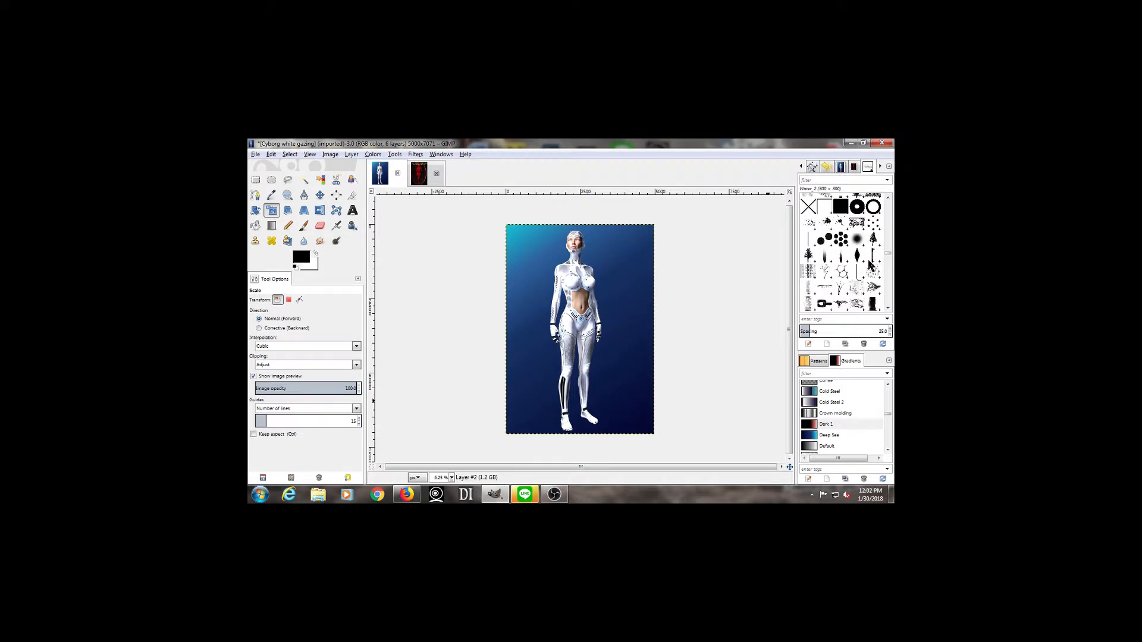
scroll(857, 271, down, 3)
scroll(844, 249, down, 3)
scroll(844, 247, down, 5)
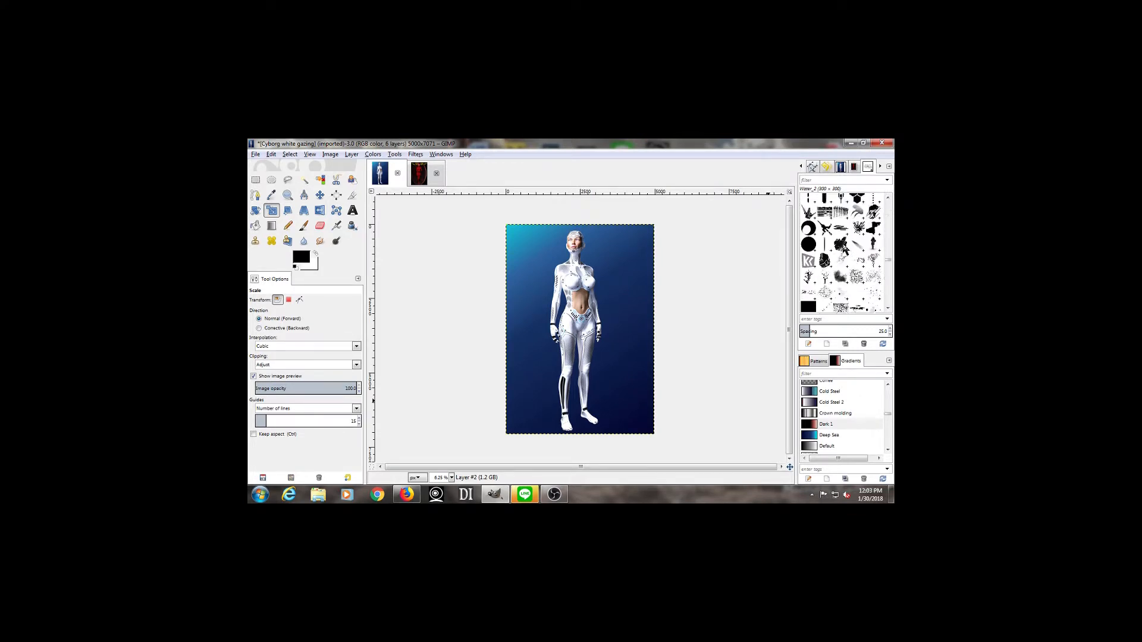
scroll(842, 246, down, 3)
scroll(844, 249, down, 6)
scroll(858, 259, down, 6)
scroll(858, 261, up, 3)
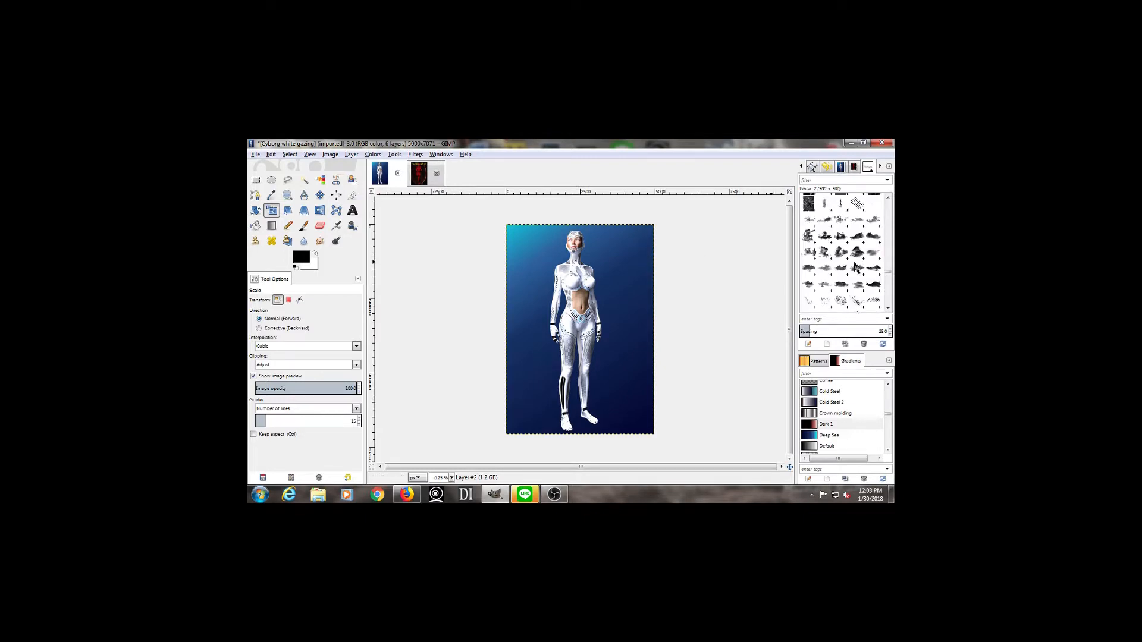
click(842, 257)
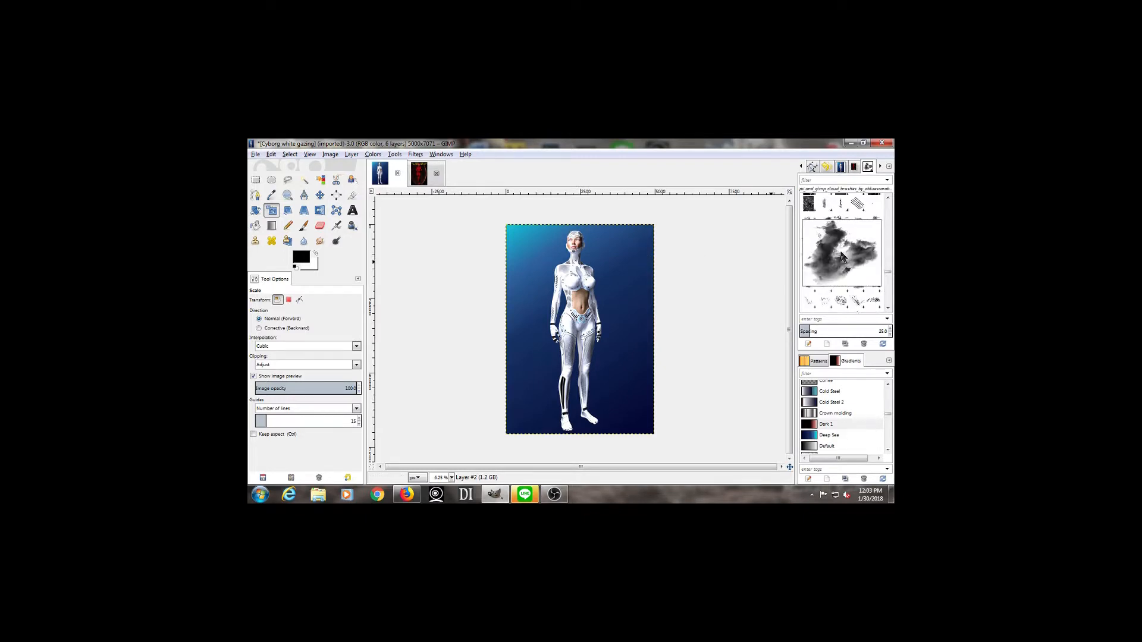
click(830, 239)
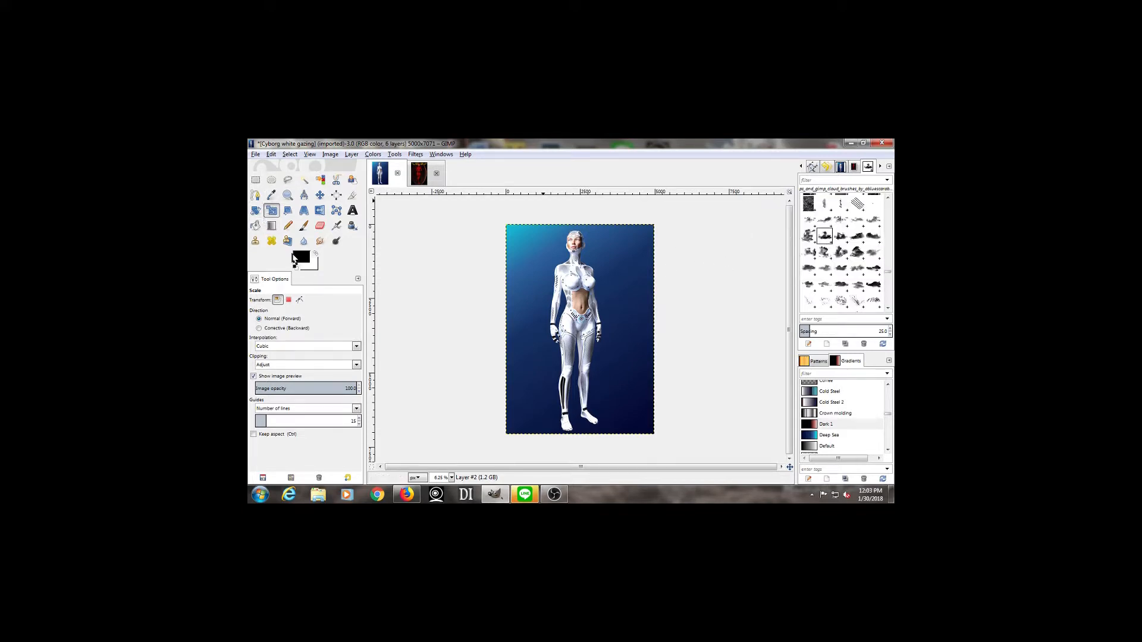
Step: Set the foreground colour to white (ffffff) with black as the background, and activate the Paintbrush
click(315, 256)
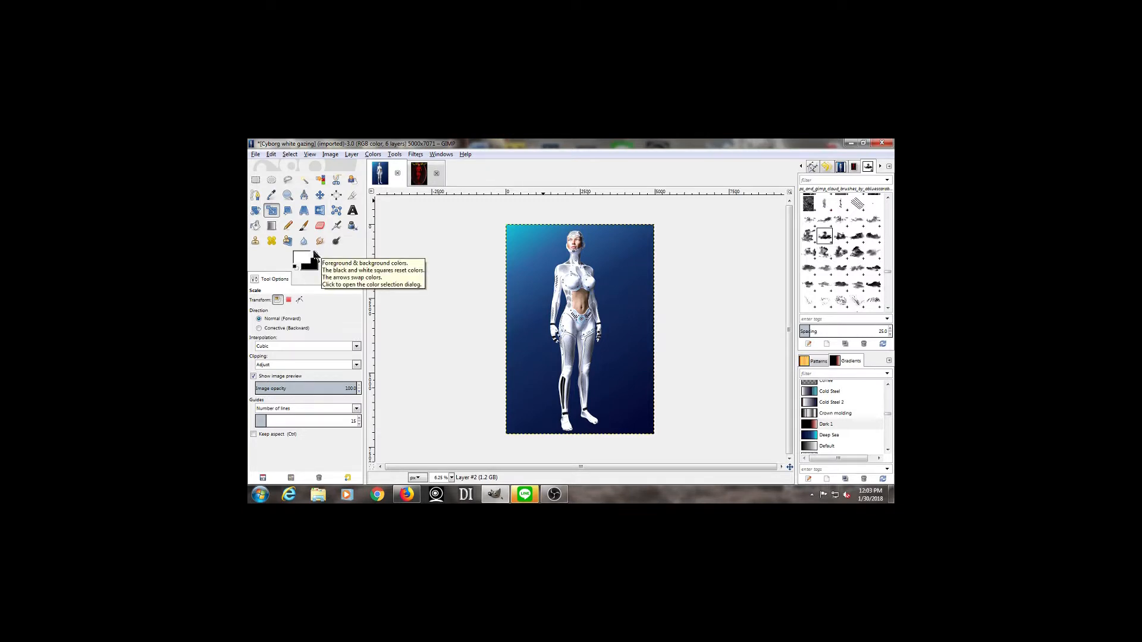
click(314, 255)
click(316, 256)
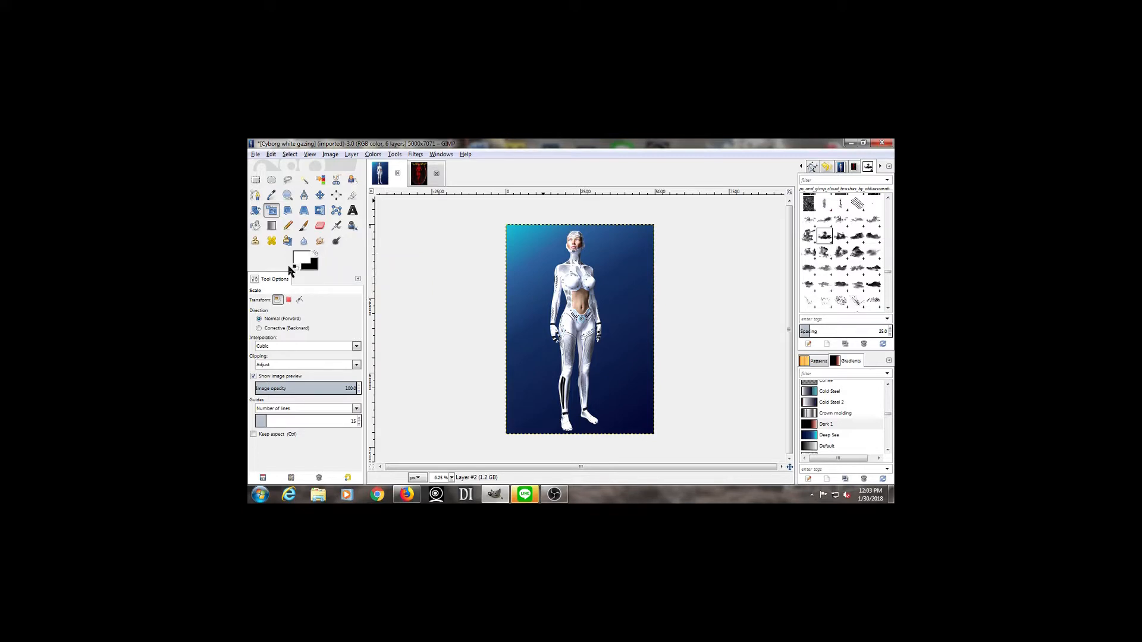
click(303, 258)
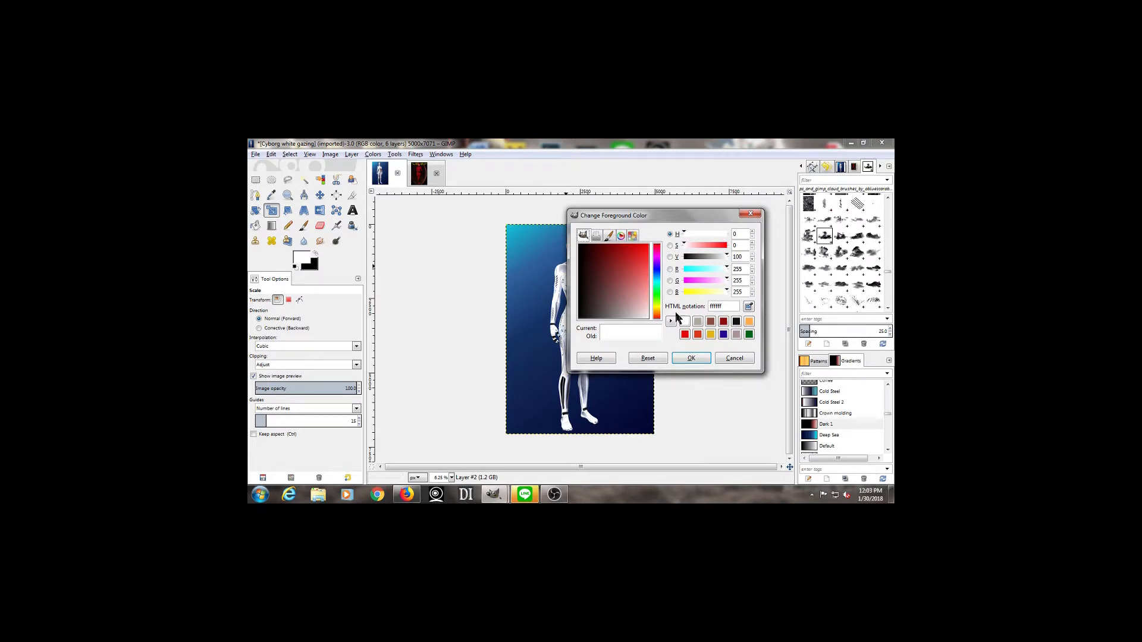
click(641, 258)
mouse_move(641, 258)
mouse_down()
mouse_move(595, 269)
mouse_move(607, 294)
mouse_move(640, 268)
mouse_move(607, 276)
mouse_move(634, 249)
mouse_move(641, 273)
mouse_up()
click(655, 275)
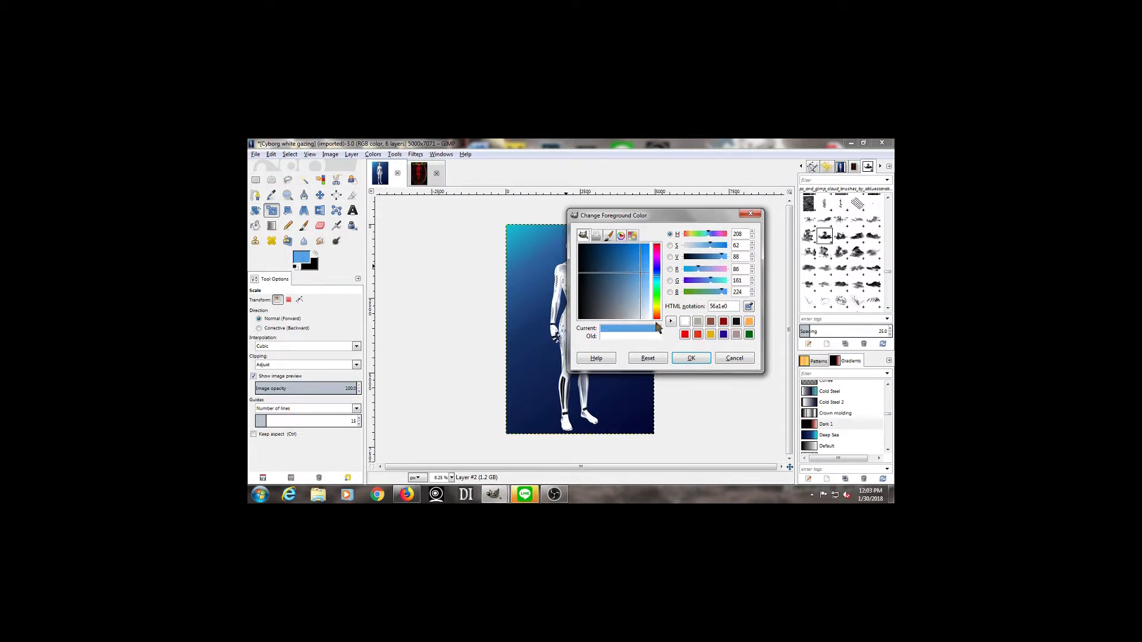
click(685, 322)
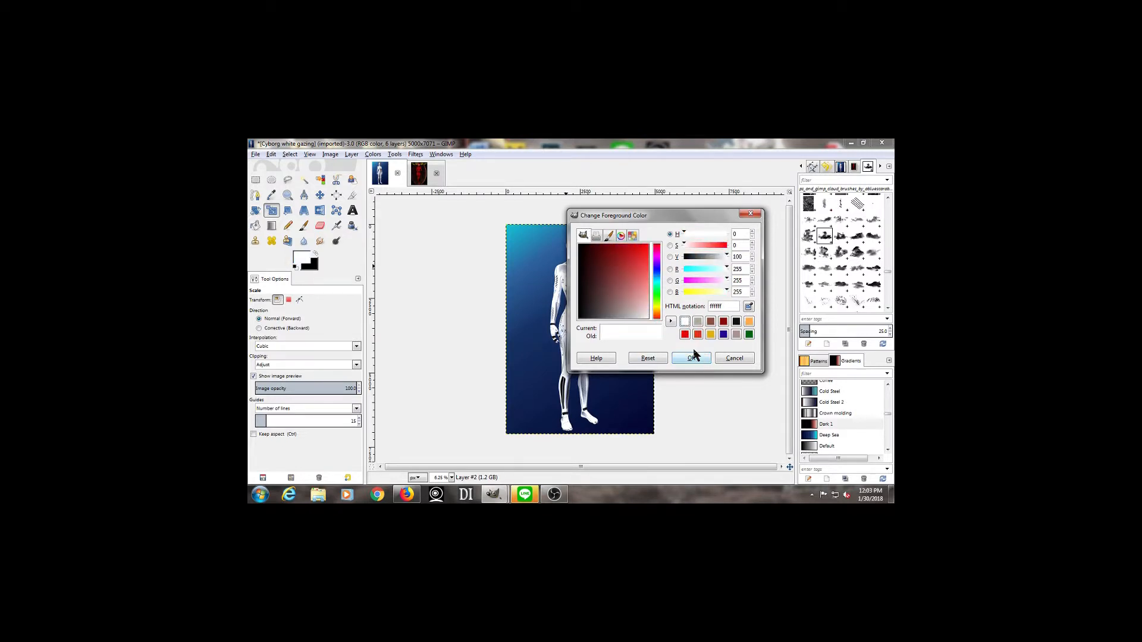
click(694, 356)
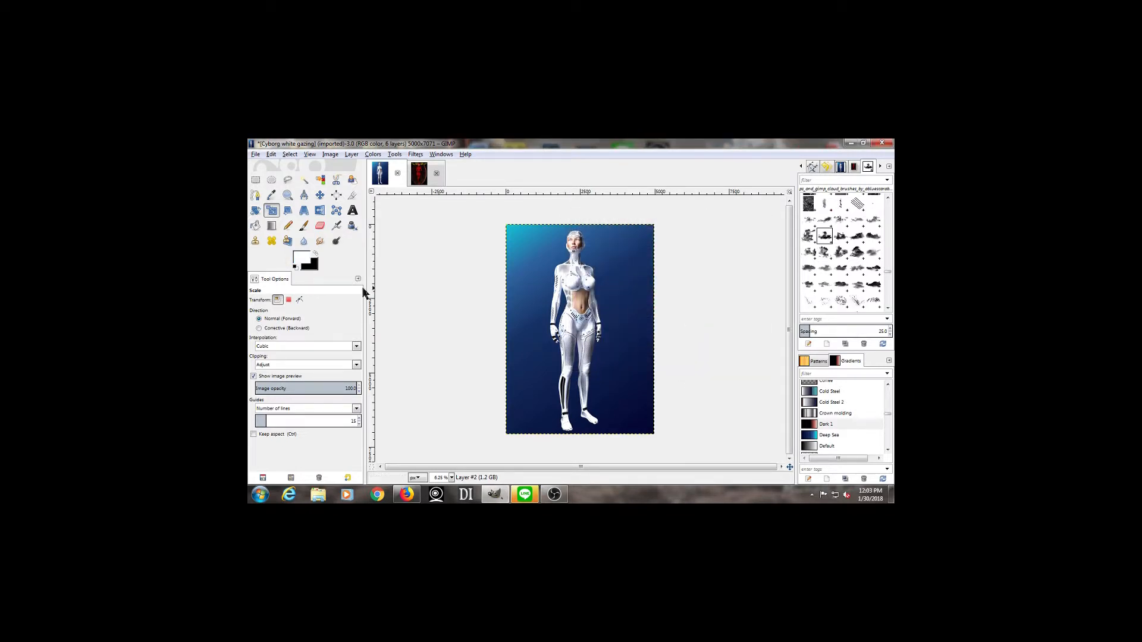
click(303, 230)
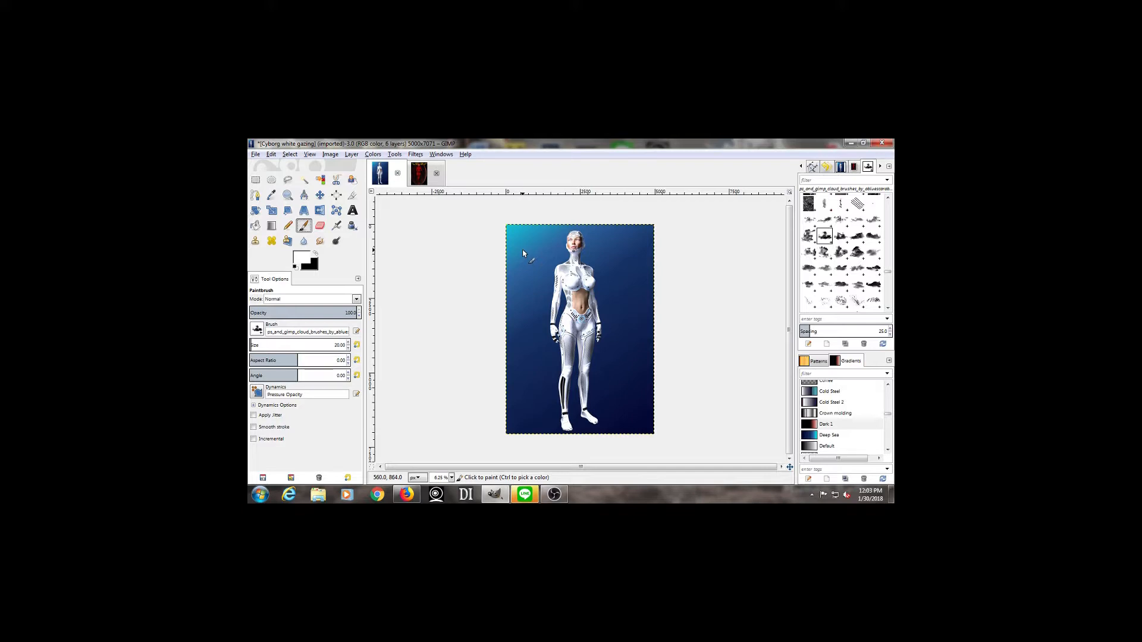
Step: Try a small white cloud beside the figure's head at a brush size of about 848 px, and undo it
scroll(446, 309, up, 6)
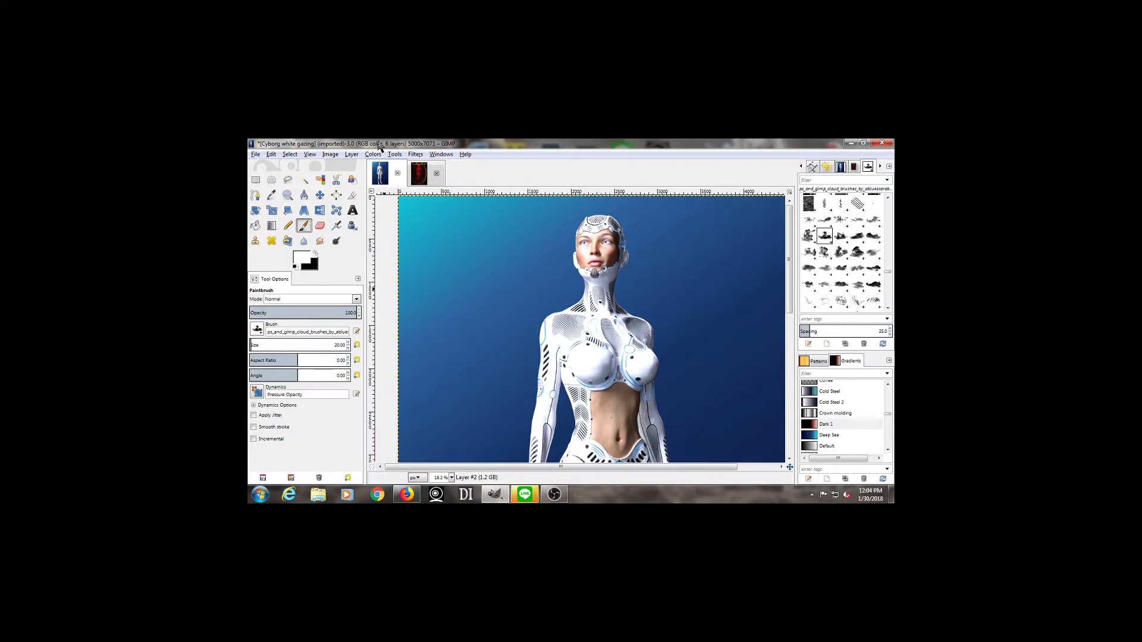
click(263, 345)
drag(262, 345, 331, 345)
mouse_move(505, 294)
mouse_down()
mouse_move(480, 284)
mouse_move(523, 262)
mouse_move(507, 276)
mouse_up()
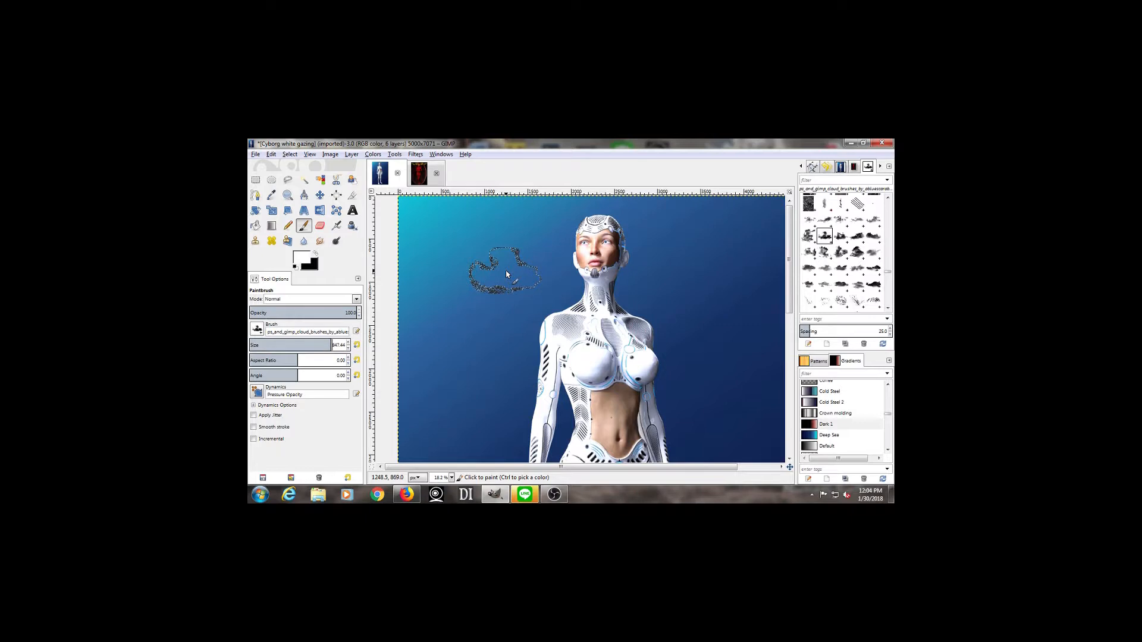
click(506, 275)
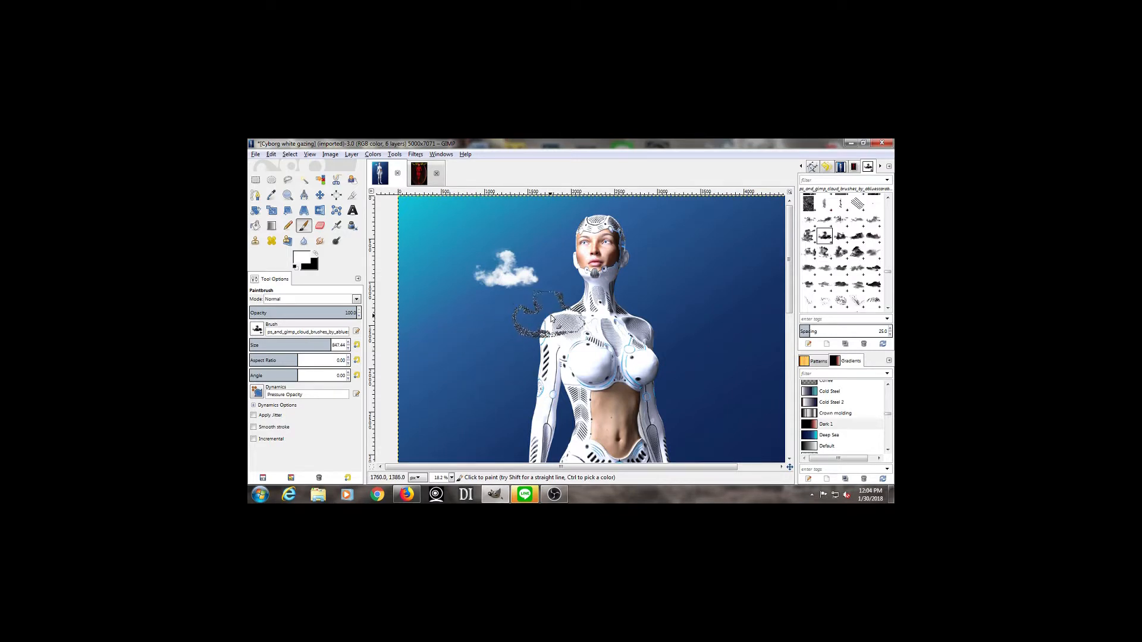
key(ctrl+z)
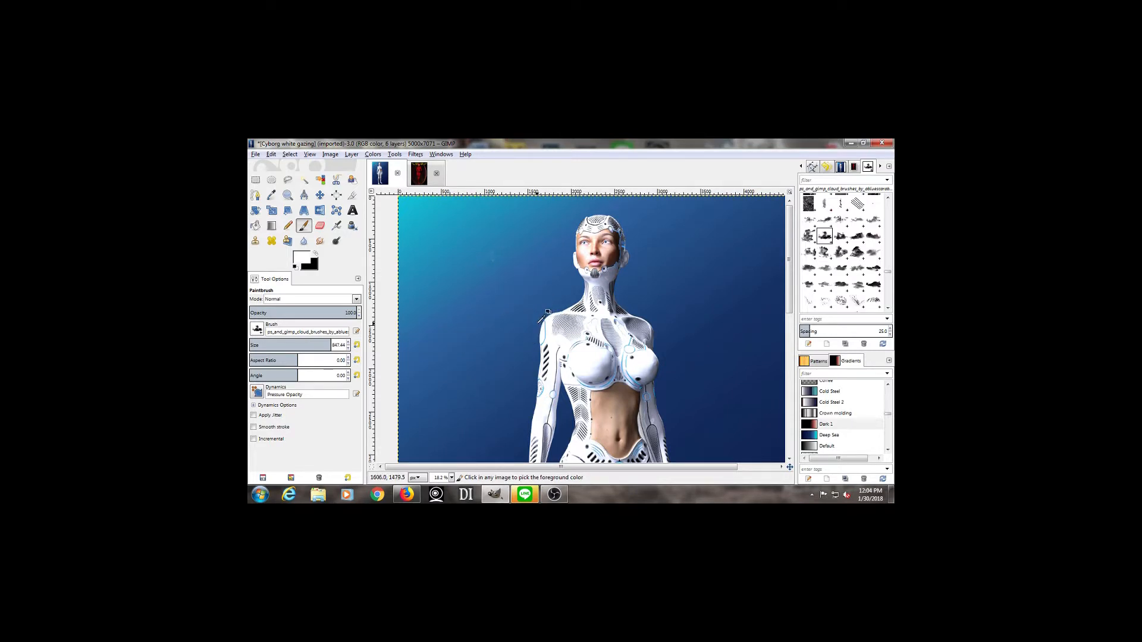
Step: Enlarge the brush to about 4435 px and paint one large white cloud behind the figure's head and shoulders
drag(317, 346, 330, 345)
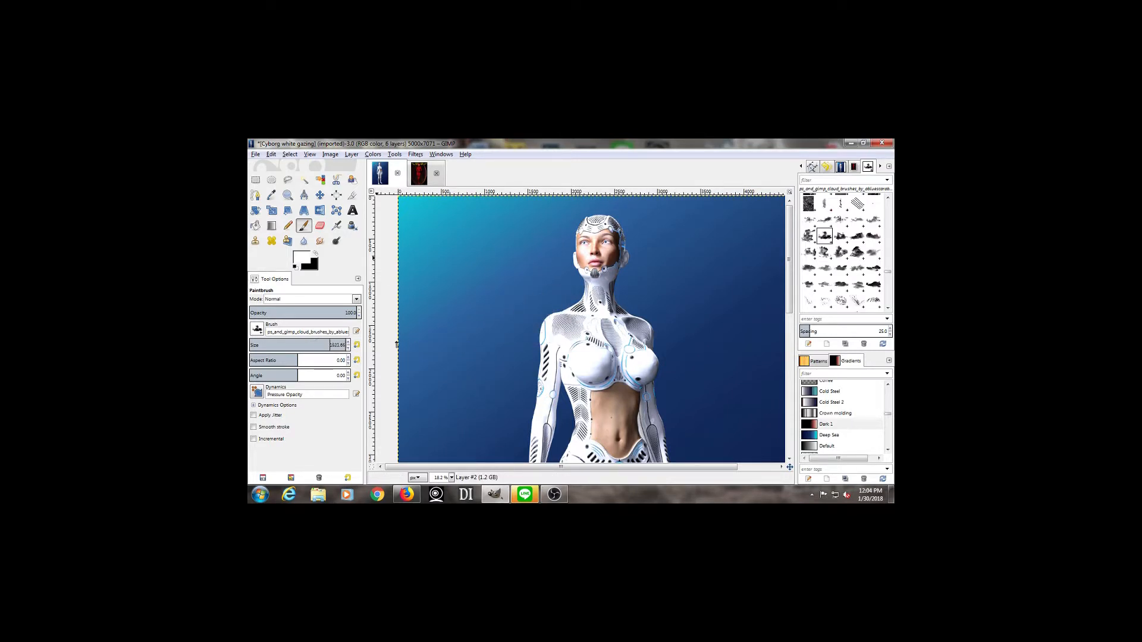
drag(524, 346, 676, 347)
click(590, 279)
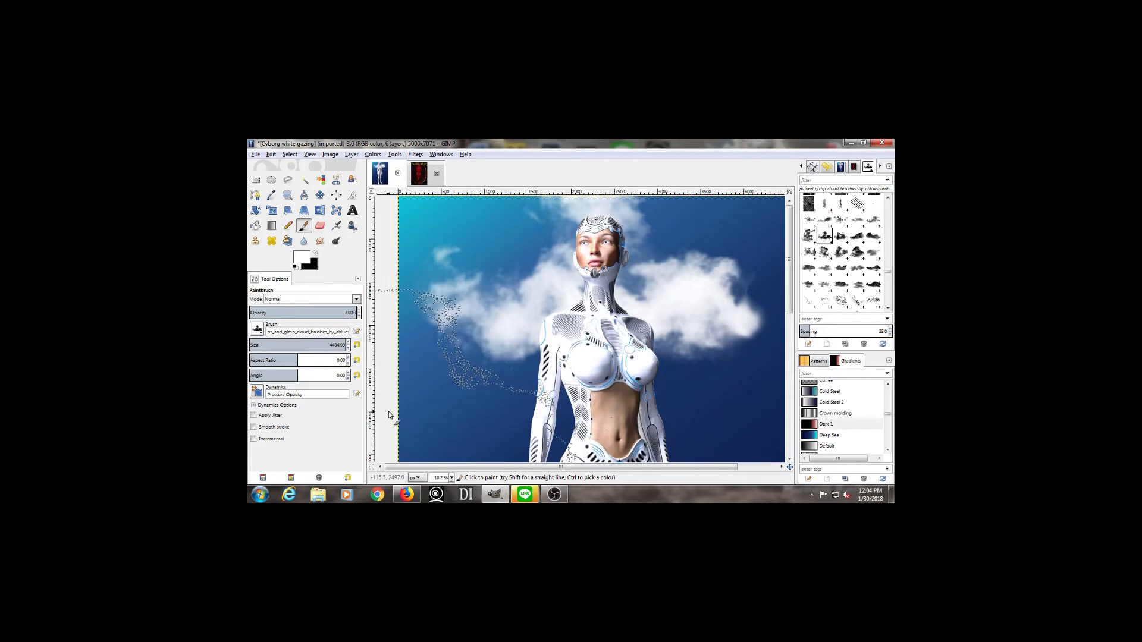
Step: Paint two more white clouds with different cloud brushes, one in the upper-left corner and one in the upper-right area of the background
click(858, 221)
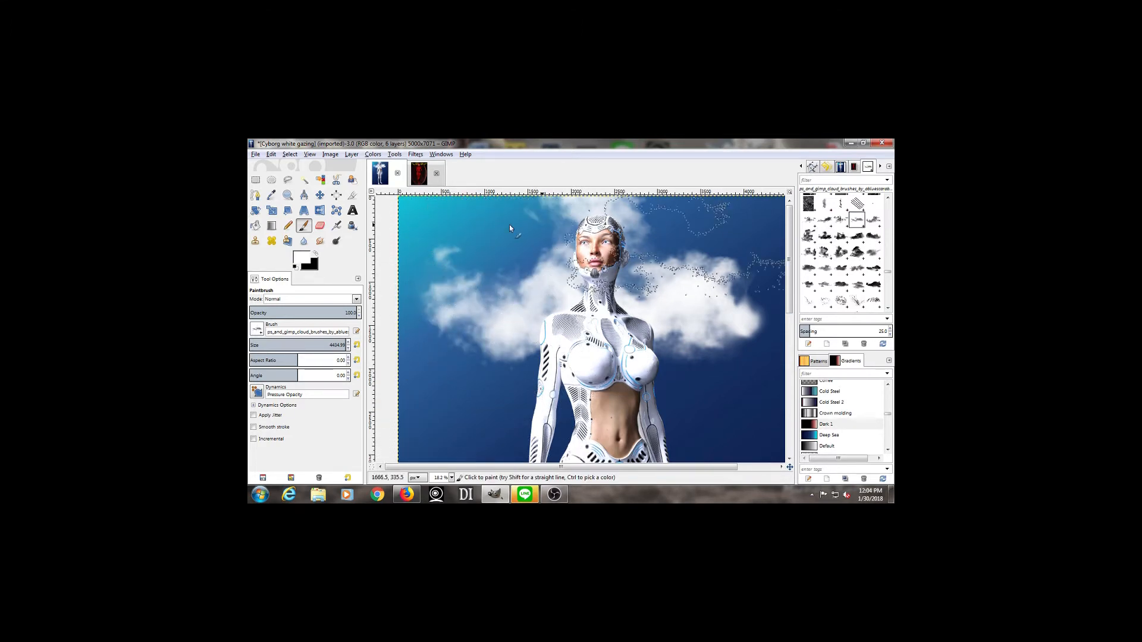
scroll(394, 232, down, 1)
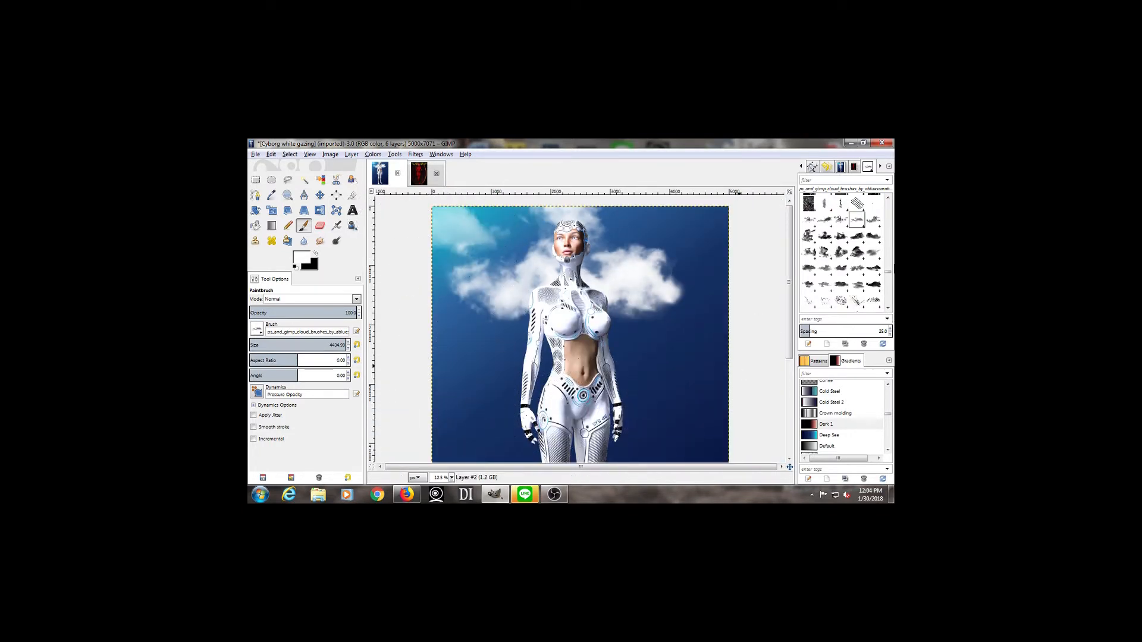
click(857, 269)
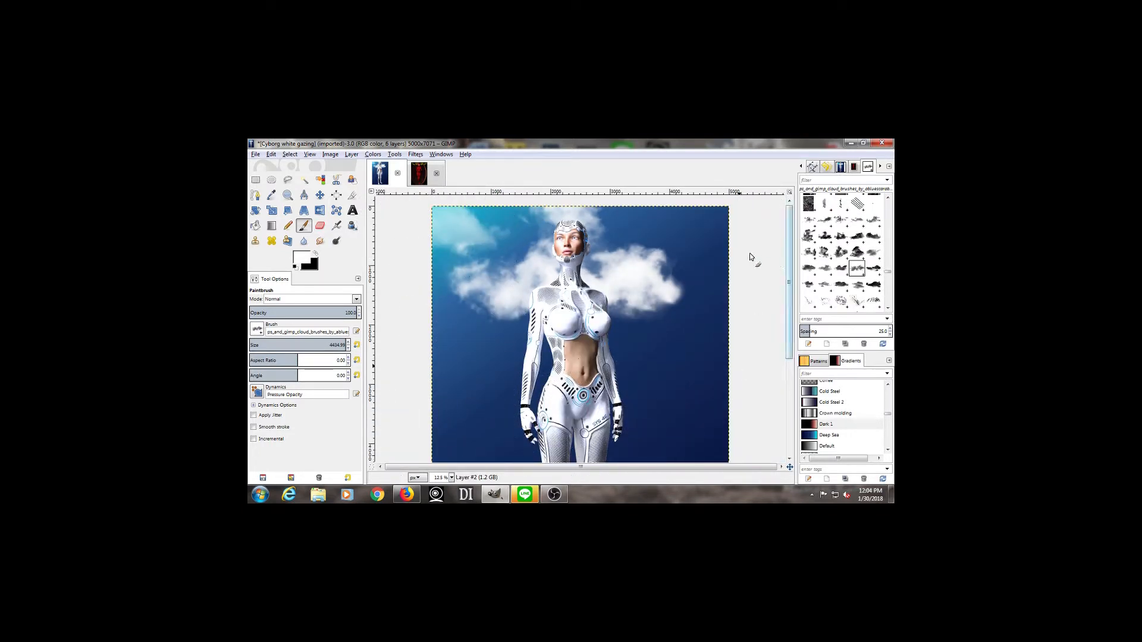
click(684, 262)
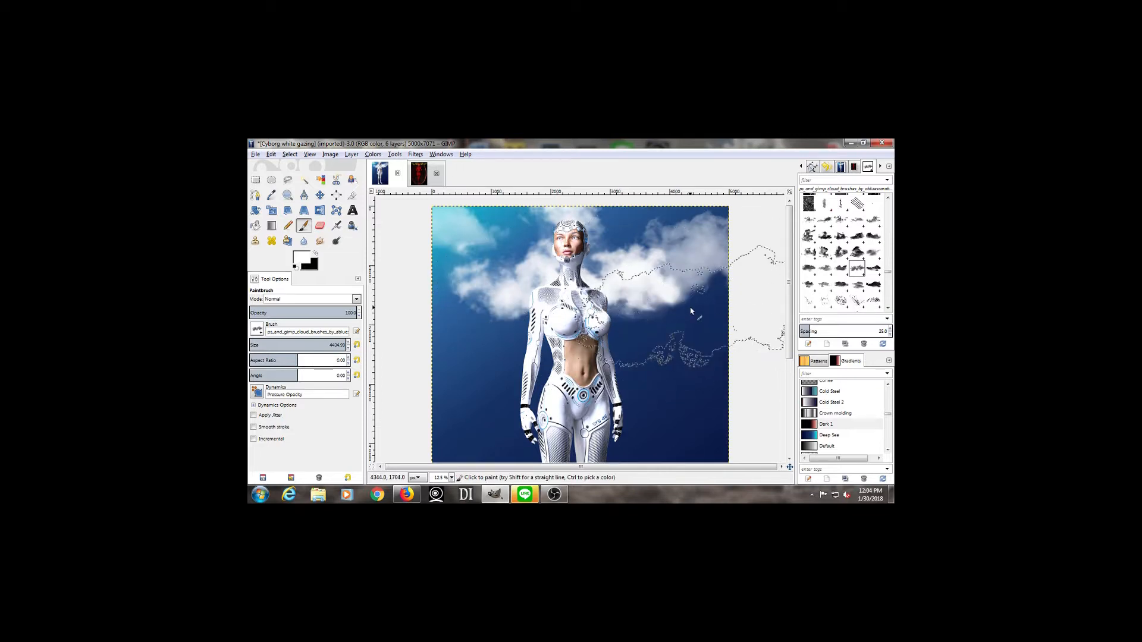
Step: Reduce the brush size to about 183 px and look through the brushes beyond the cloud set
scroll(696, 300, down, 1)
scroll(695, 303, down, 2)
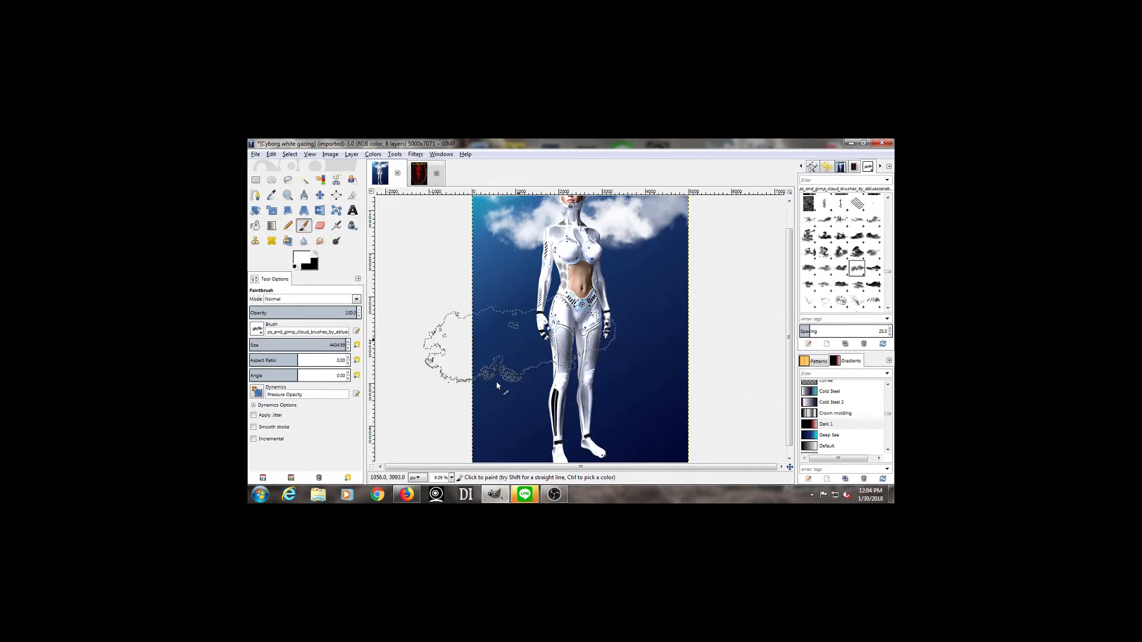
scroll(639, 364, down, 1)
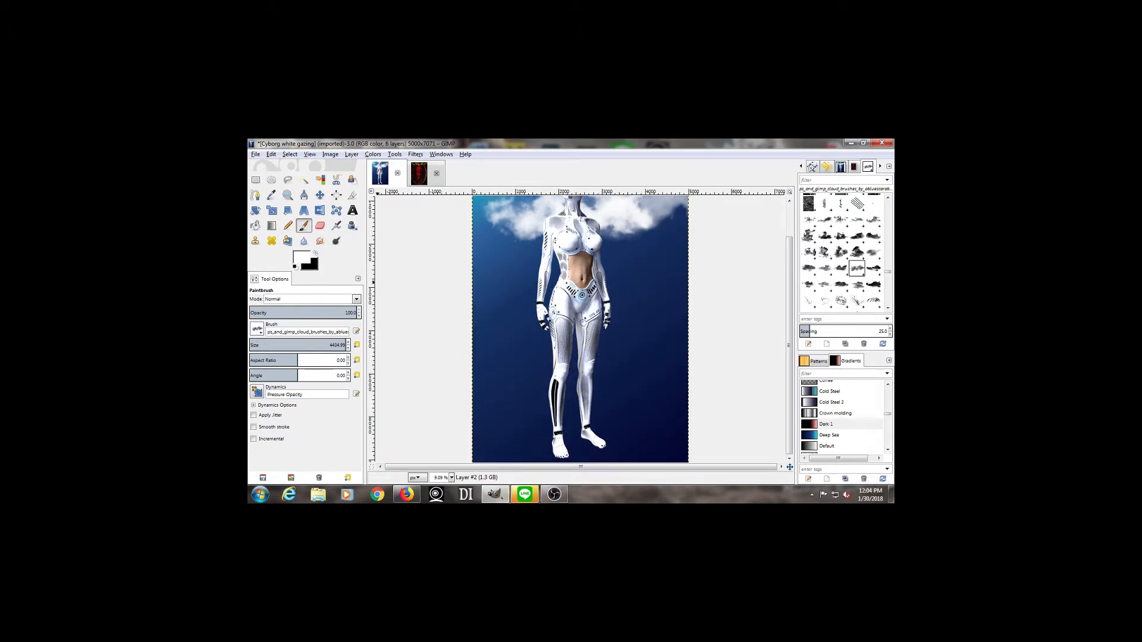
click(267, 342)
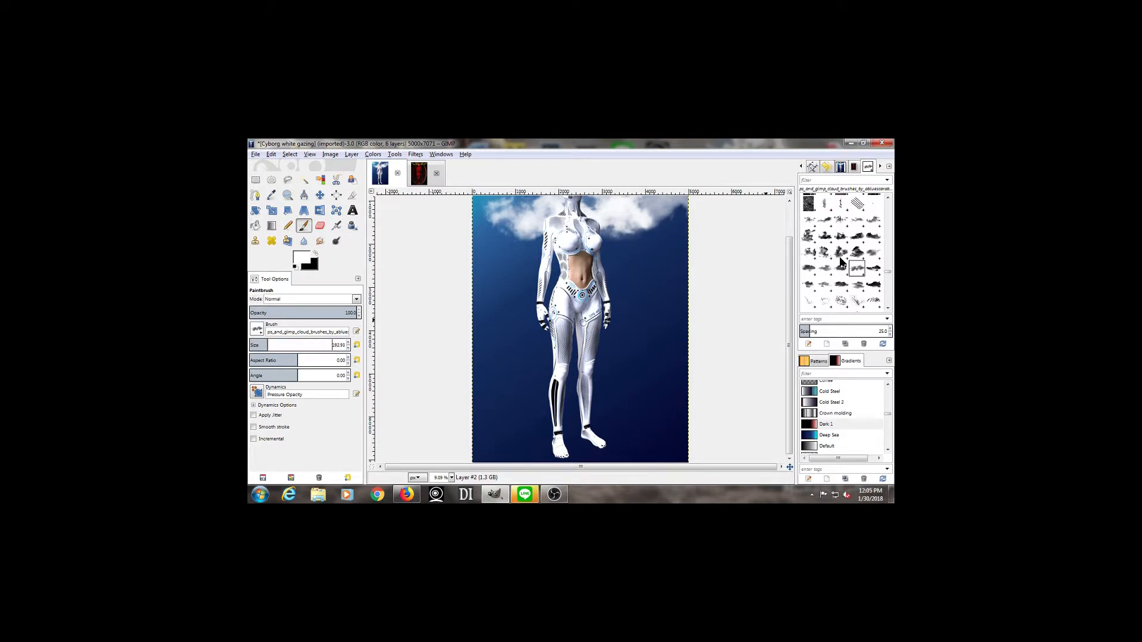
scroll(841, 262, down, 5)
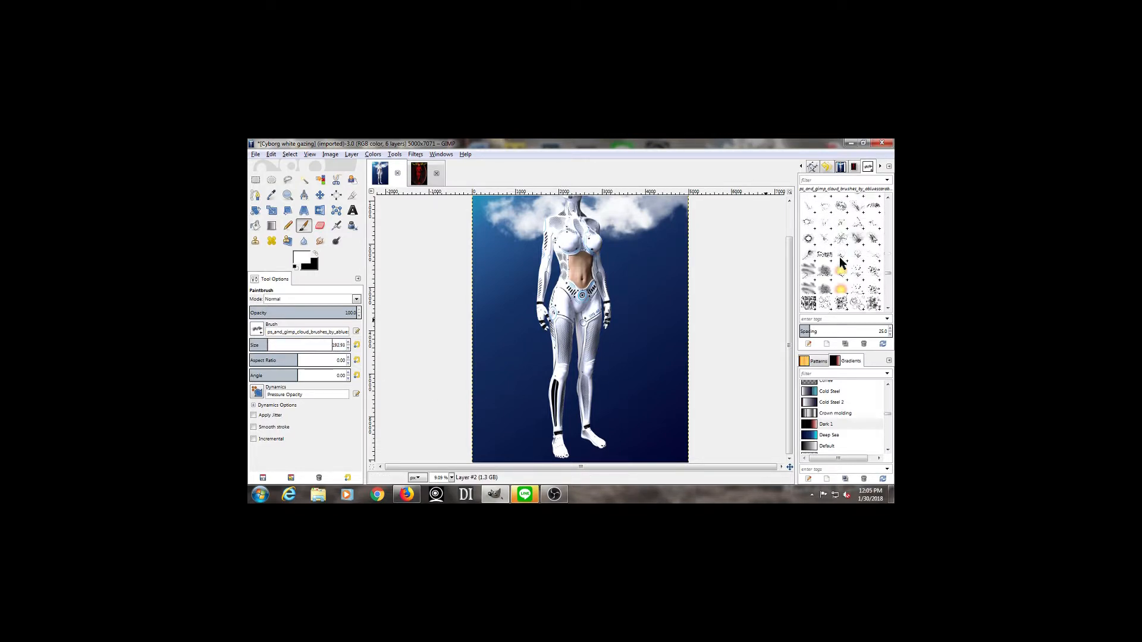
scroll(842, 263, down, 3)
scroll(841, 263, up, 5)
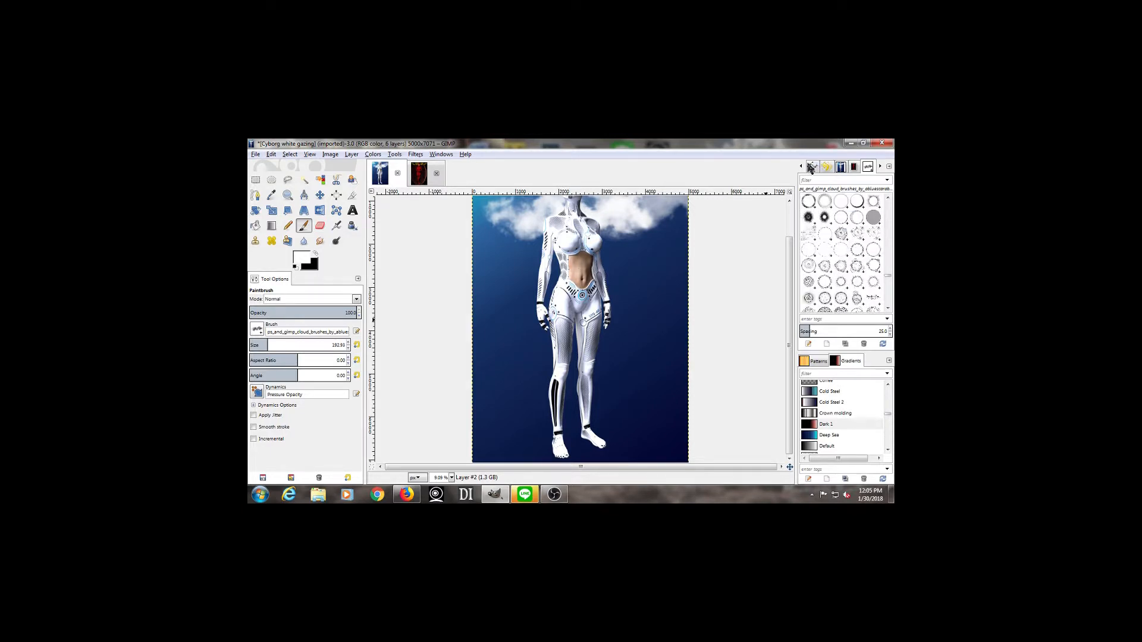
Step: Add a transparent 5000 × 7071 px layer named "clouds" directly above Layer #2
click(801, 167)
click(801, 167)
click(801, 167)
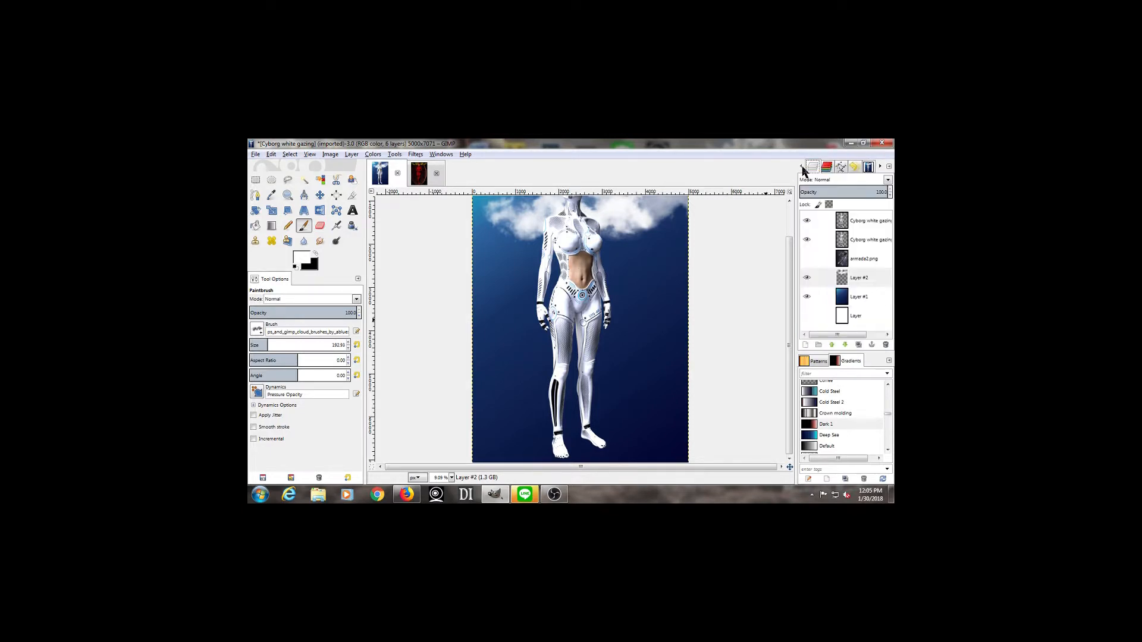
right_click(857, 282)
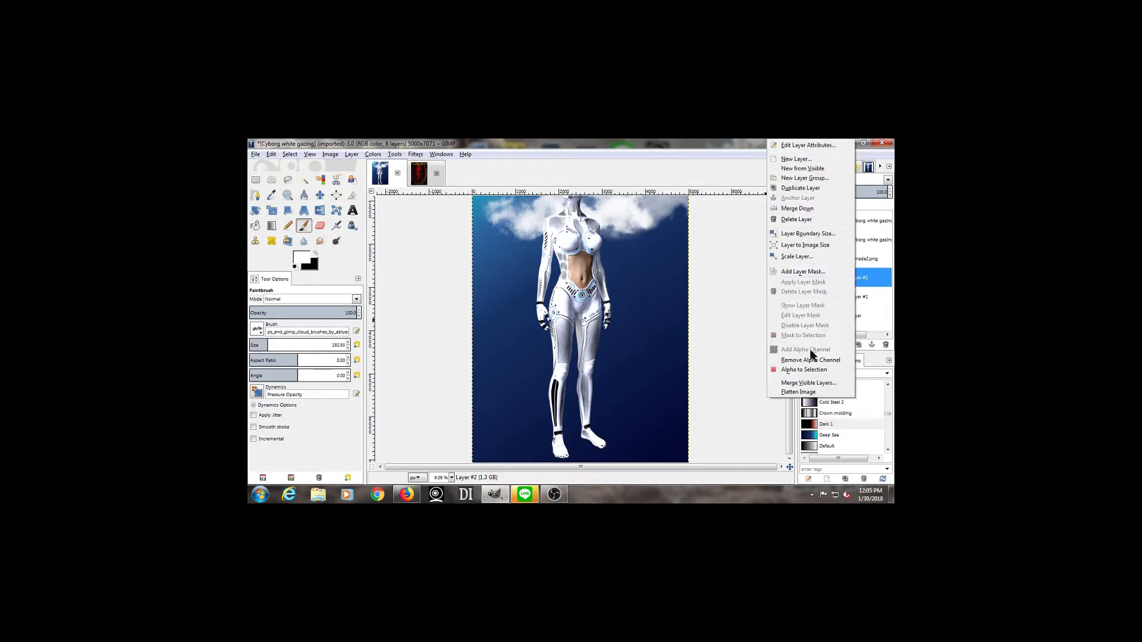
click(812, 155)
text(clouds)
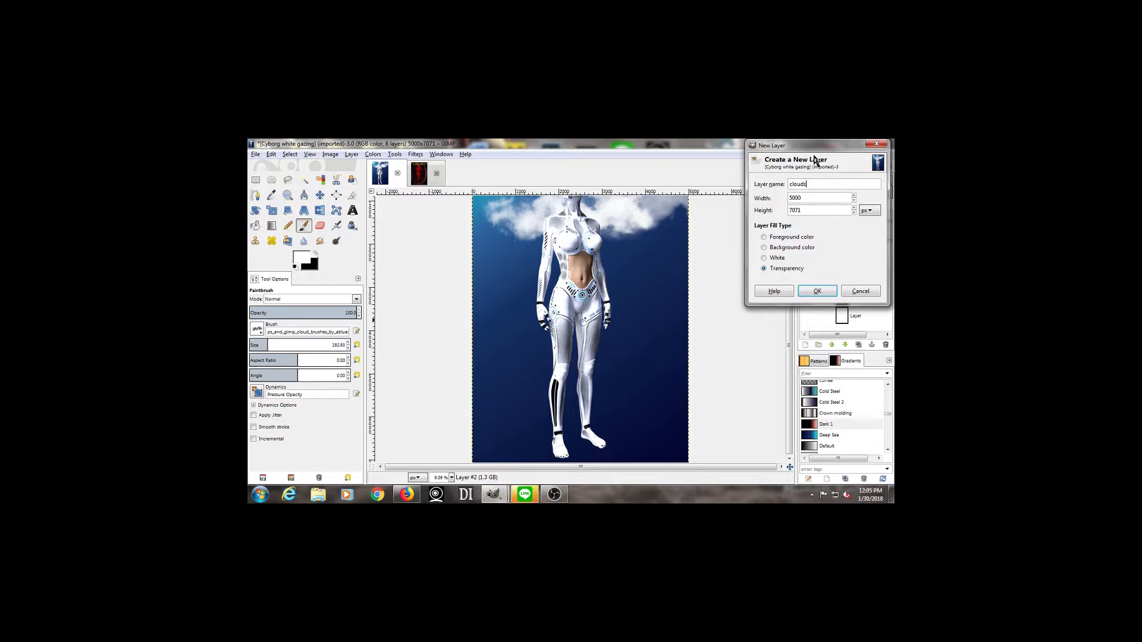
click(818, 292)
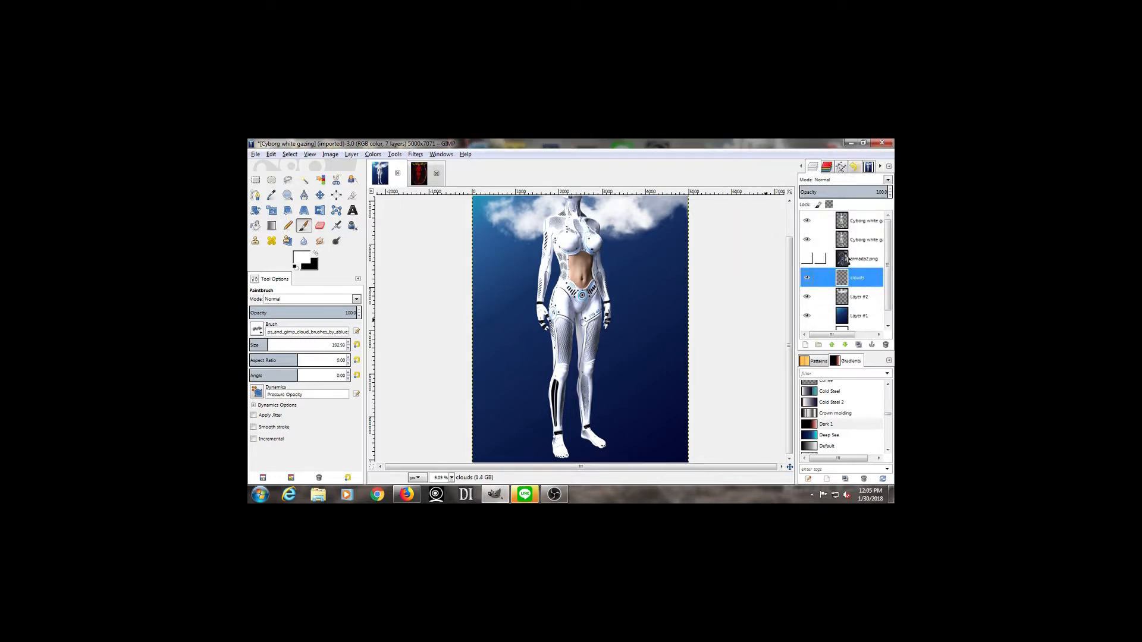
Step: Add another transparent 5000 × 7071 px layer named "ground" directly above the clouds layer
click(805, 344)
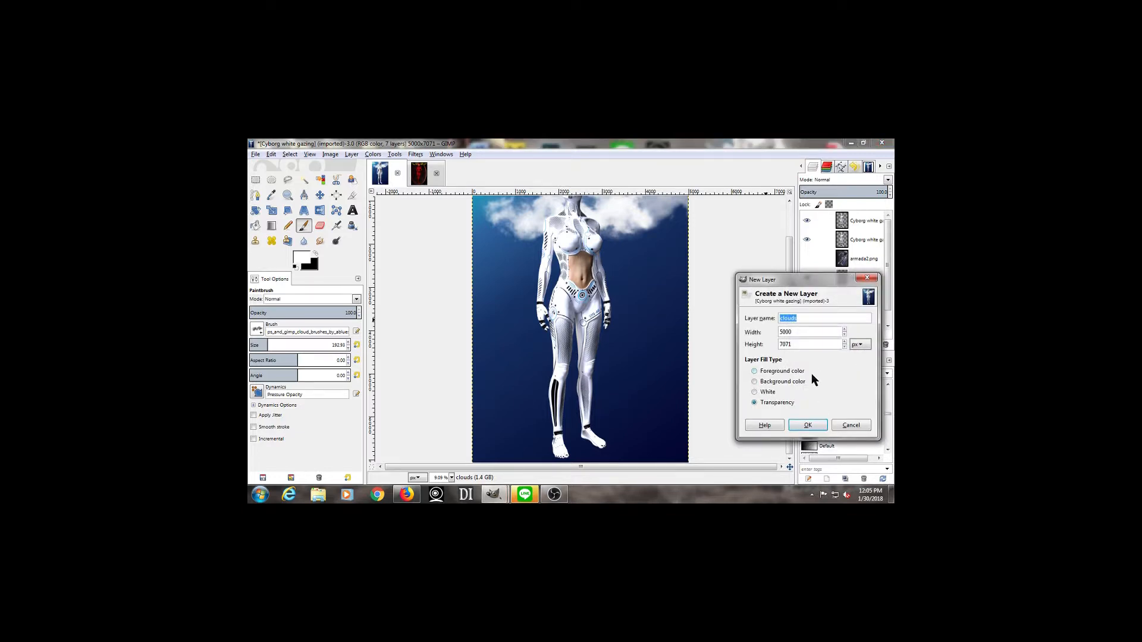
text(ground)
click(806, 426)
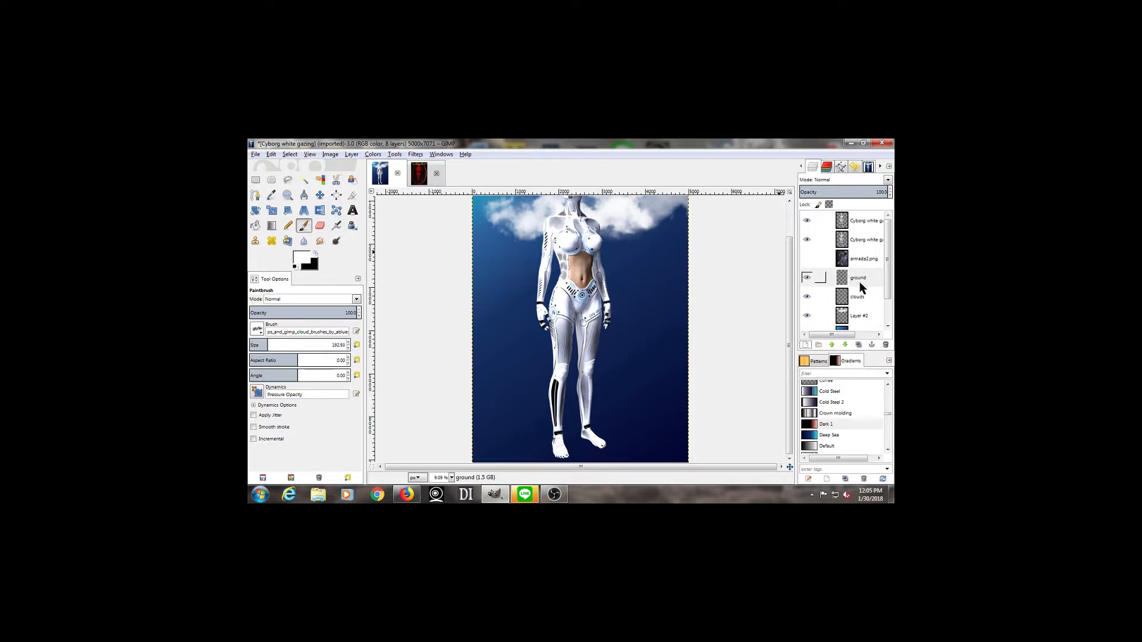
Step: Look through the brush collection and preview several of the texturemate rock brushes as possible ground textures
click(880, 167)
click(880, 168)
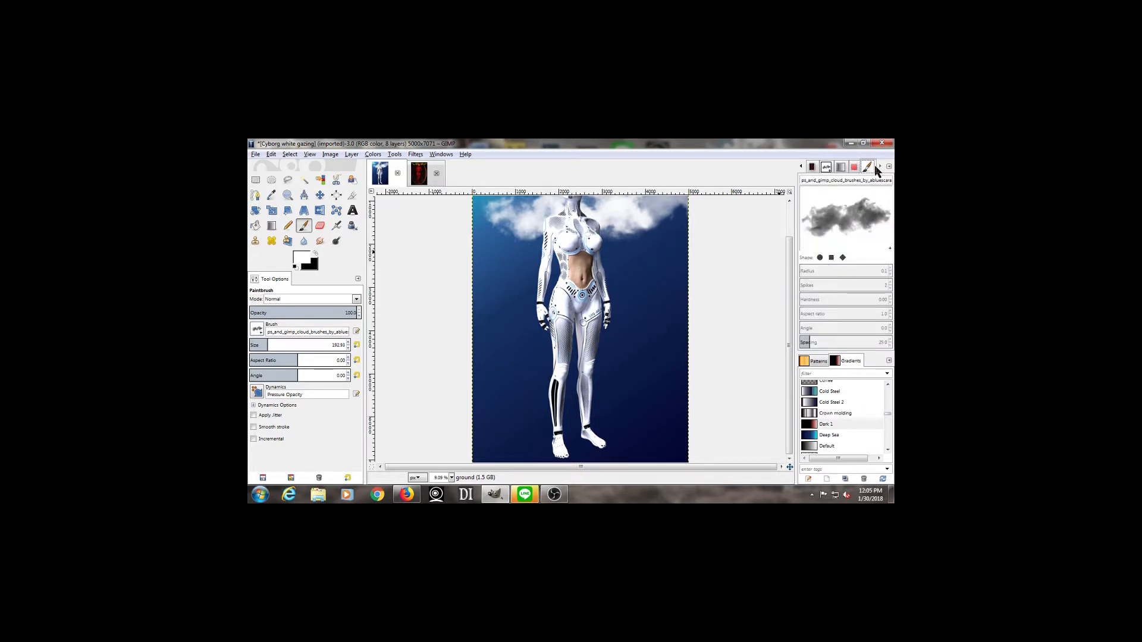
click(826, 167)
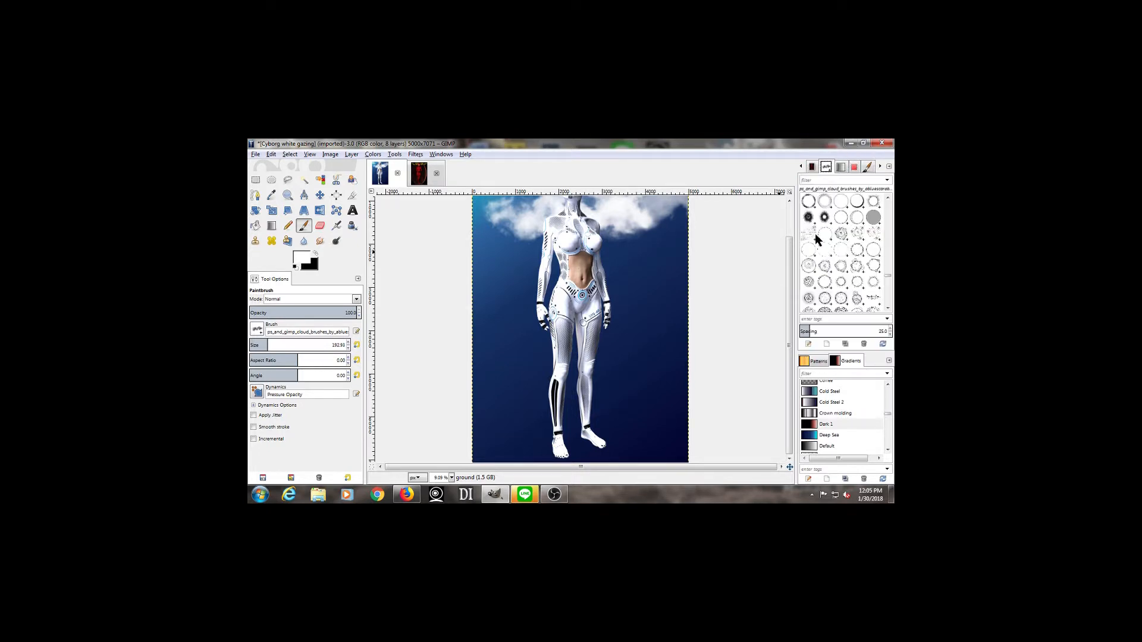
scroll(858, 236, down, 5)
scroll(857, 237, down, 5)
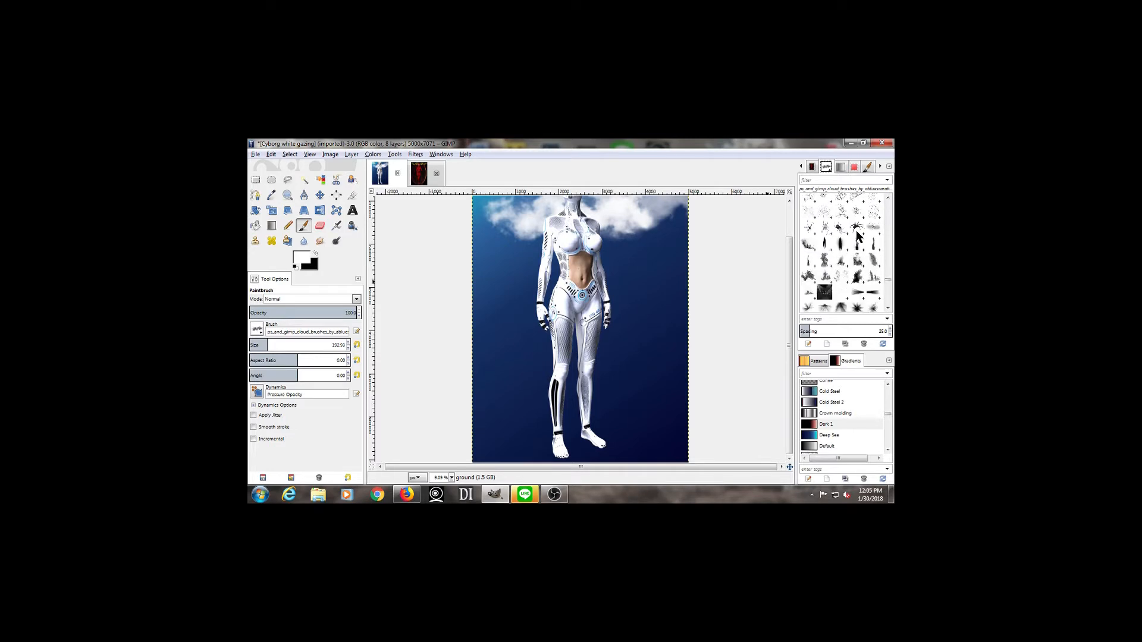
scroll(856, 238, down, 8)
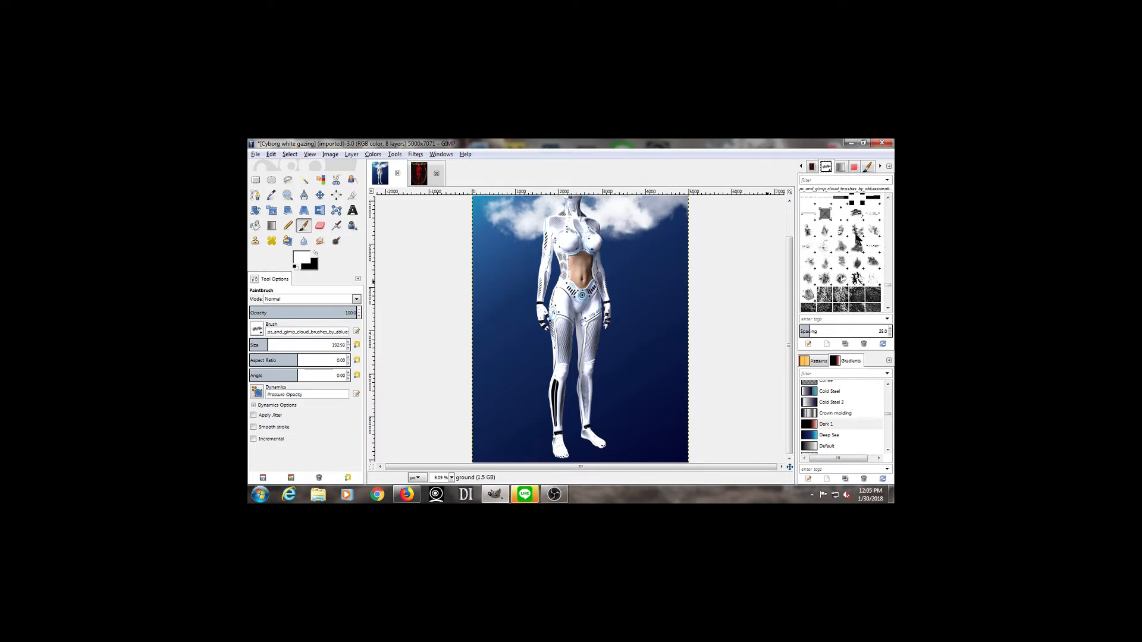
click(839, 274)
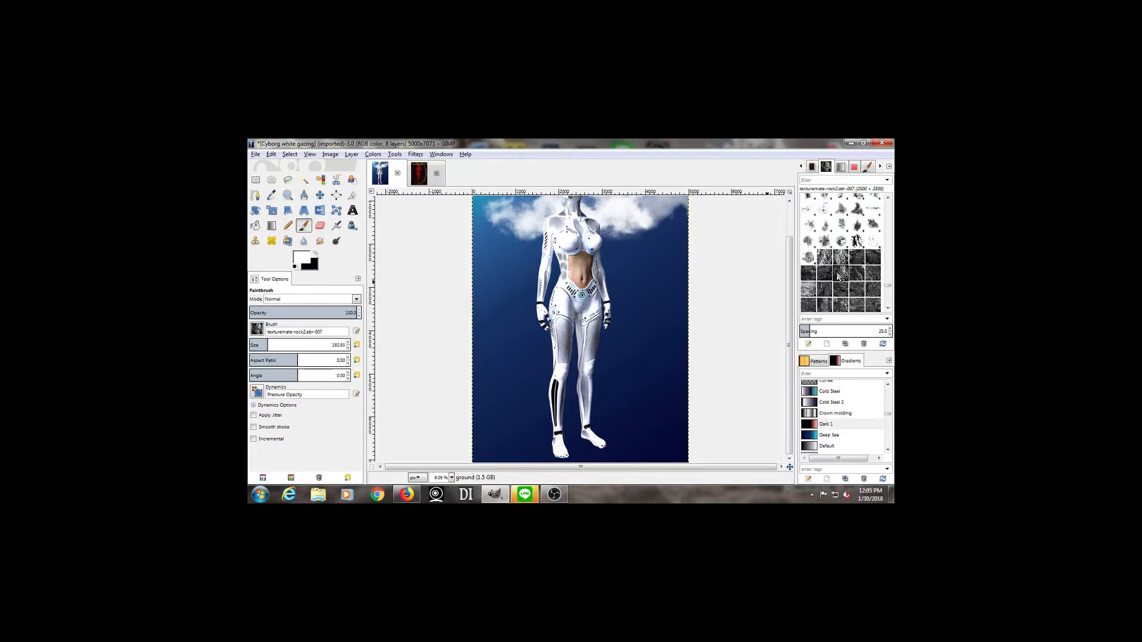
click(834, 275)
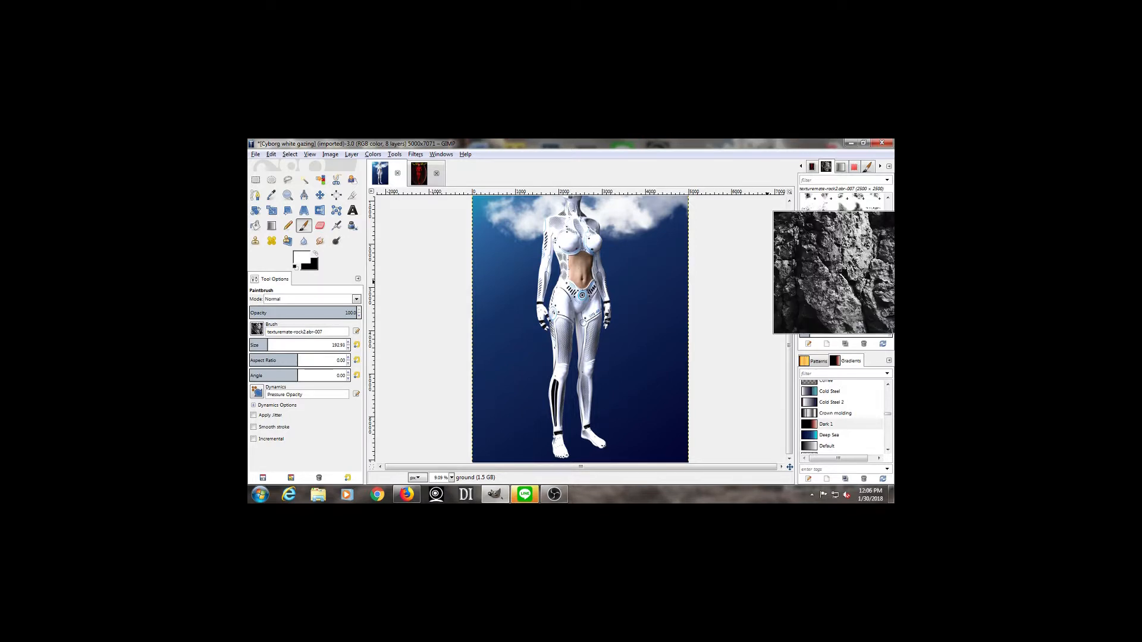
click(827, 278)
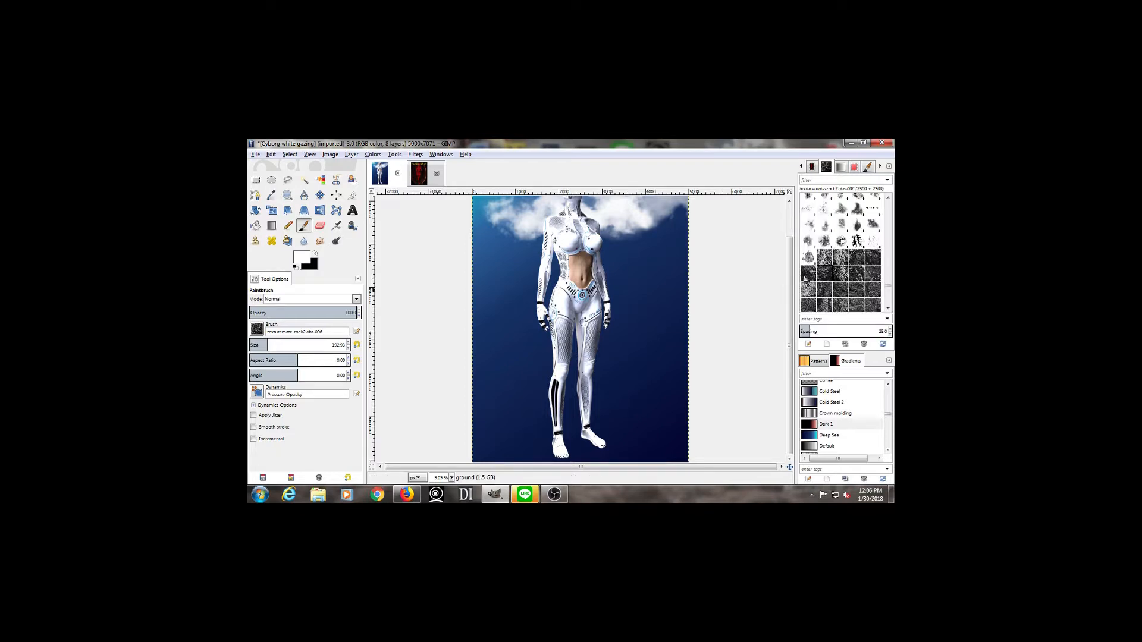
click(822, 289)
scroll(820, 284, down, 2)
click(819, 285)
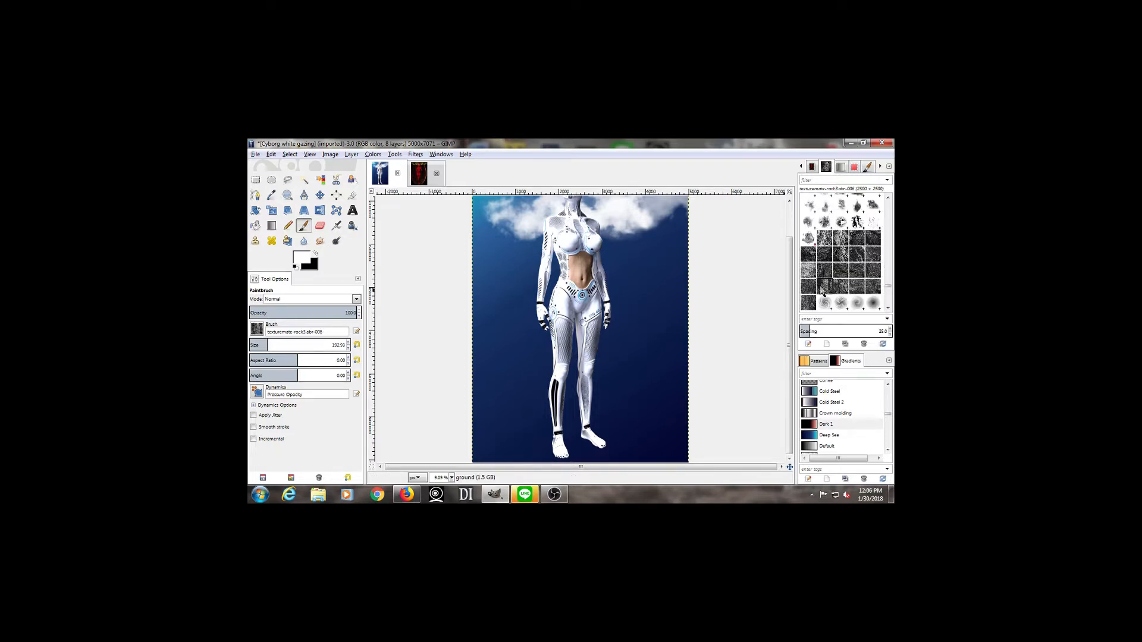
click(862, 288)
Step: Look further through the brush collection, previewing a tiger brush and a galaxy brush from the space pack
scroll(863, 287, down, 3)
scroll(854, 254, down, 3)
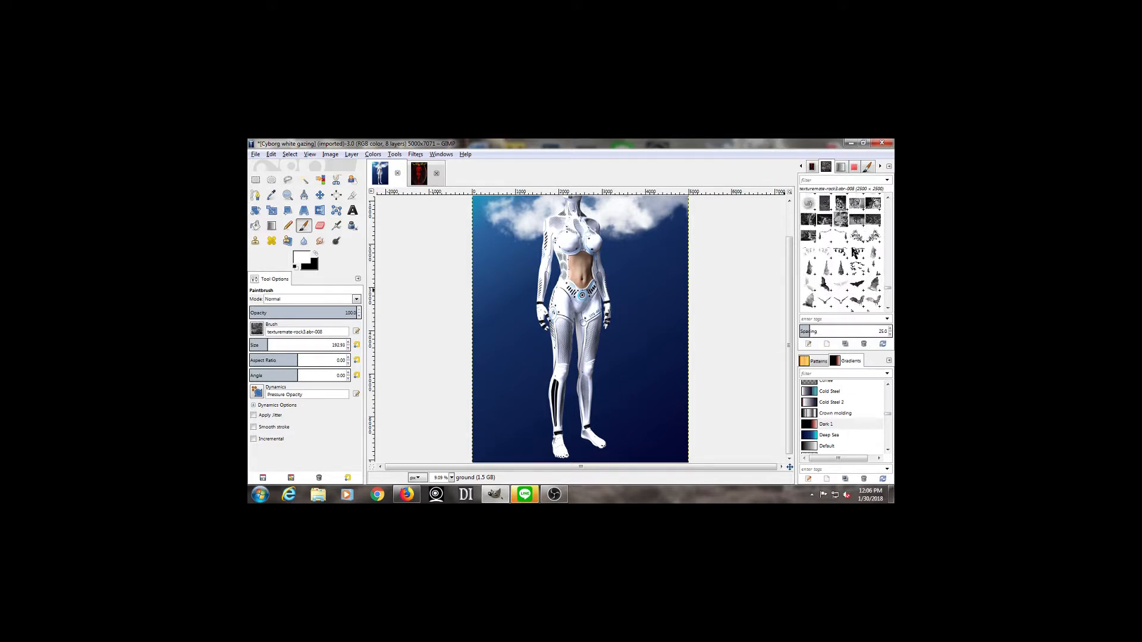
click(856, 217)
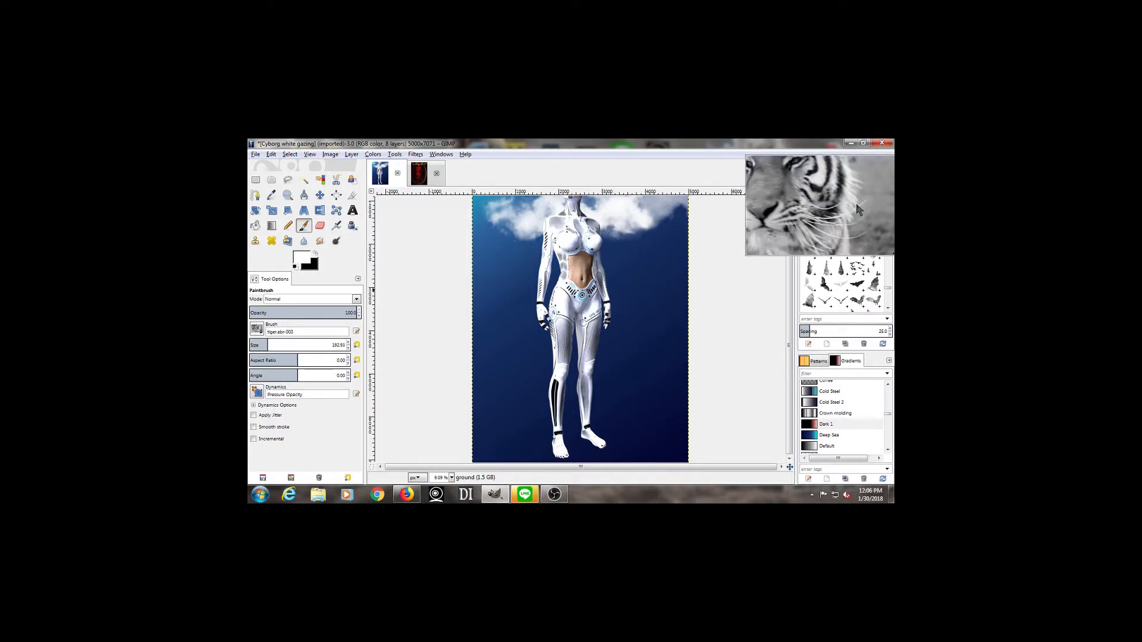
scroll(840, 238, down, 5)
scroll(844, 254, down, 2)
click(840, 283)
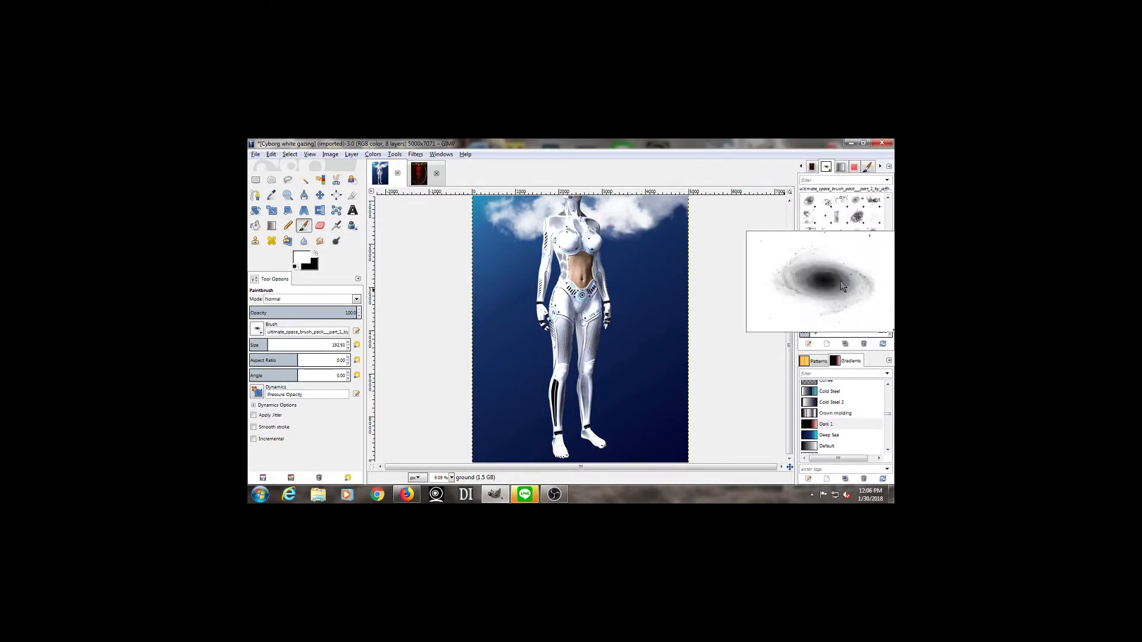
scroll(836, 272, down, 3)
scroll(834, 274, down, 4)
Step: With a cloudy planet brush from space brush pack part 2, enlarged to about 5518 px, paint a white planet behind the figure's legs
click(831, 266)
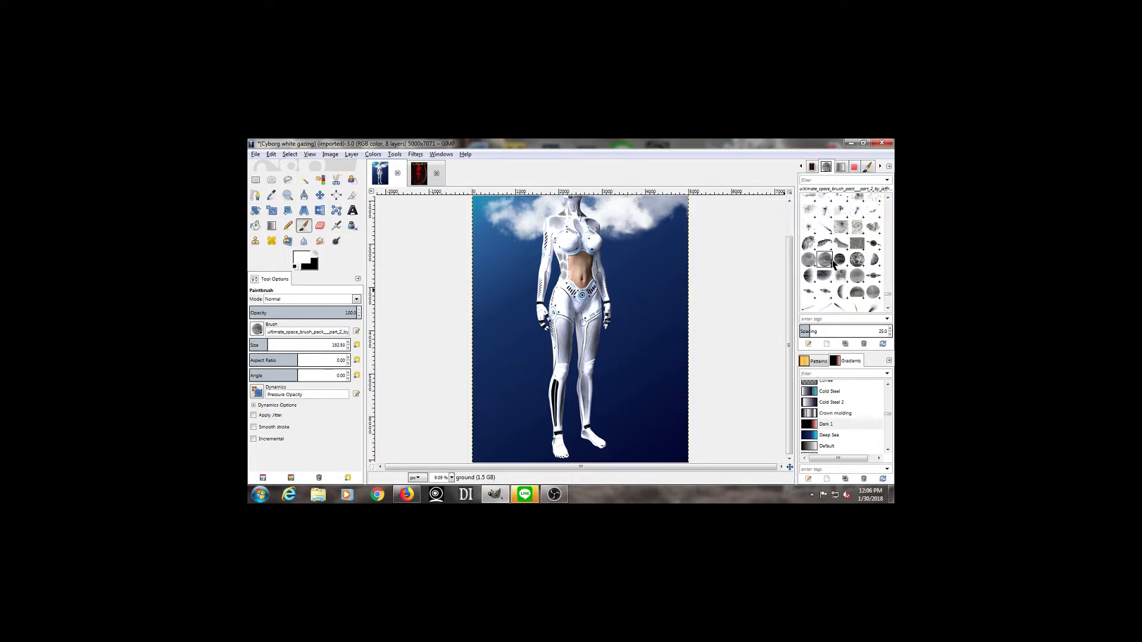
click(854, 263)
click(854, 263)
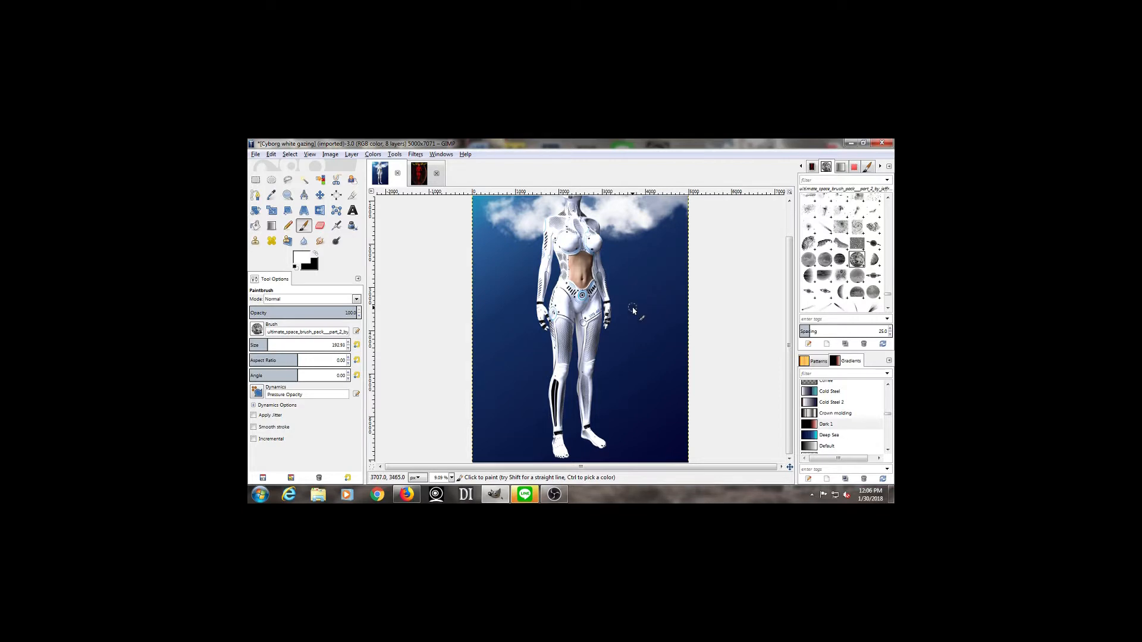
key(minus)
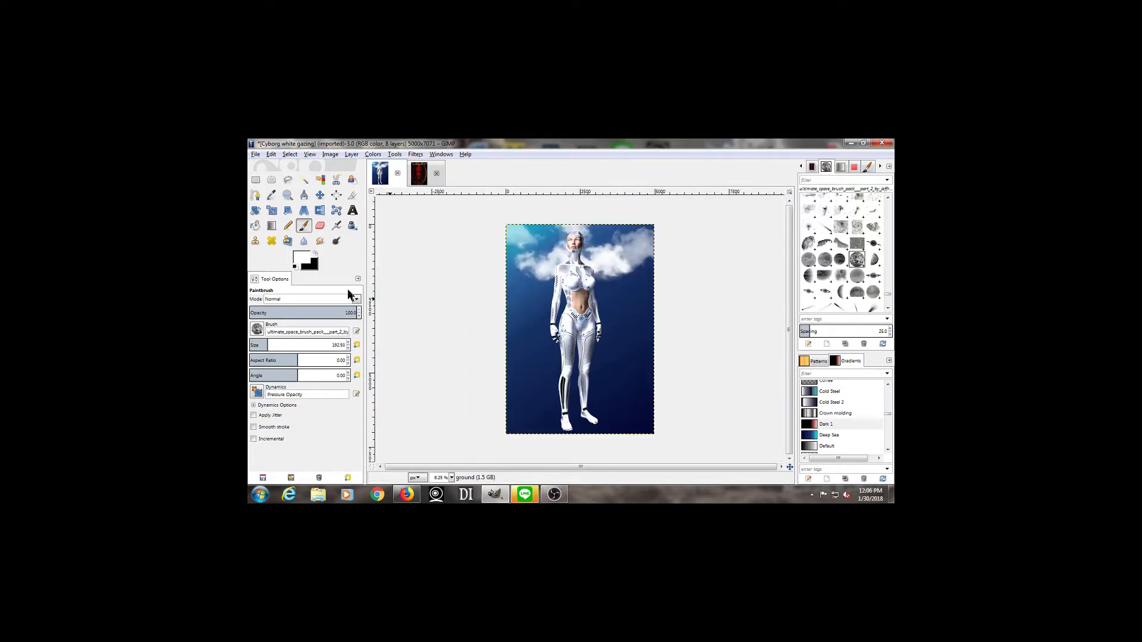
drag(268, 345, 405, 342)
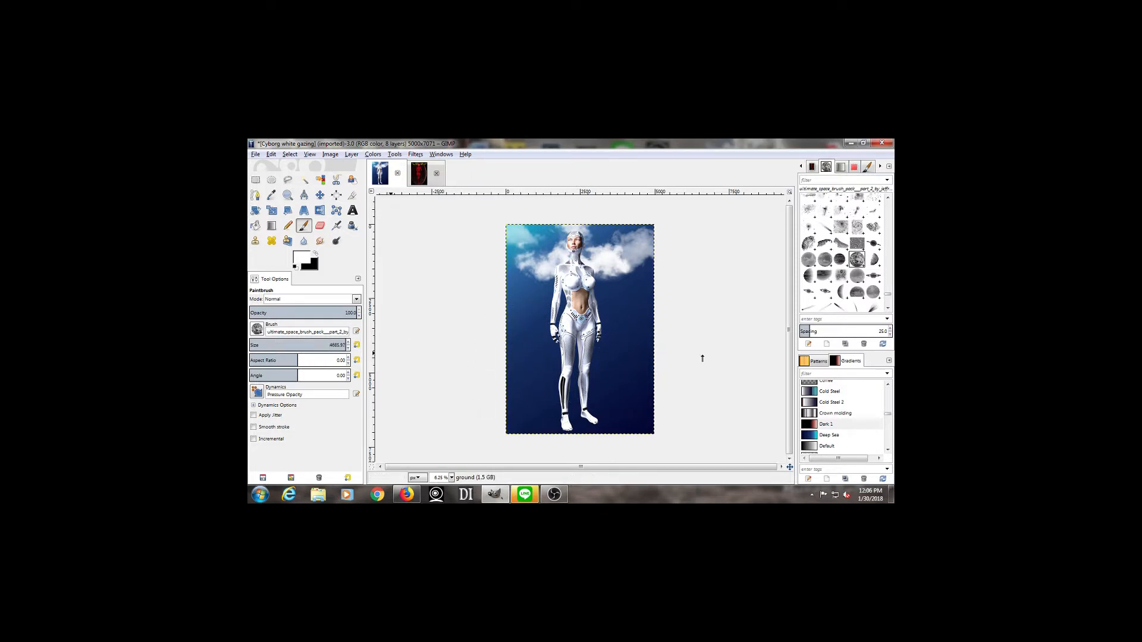
drag(316, 344, 667, 348)
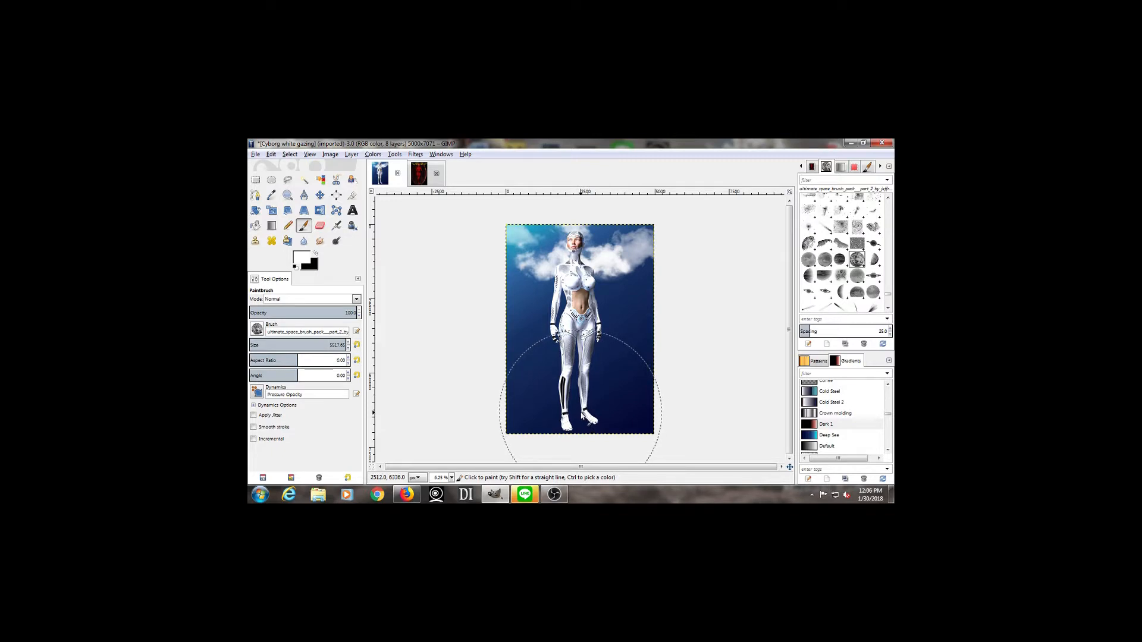
click(580, 415)
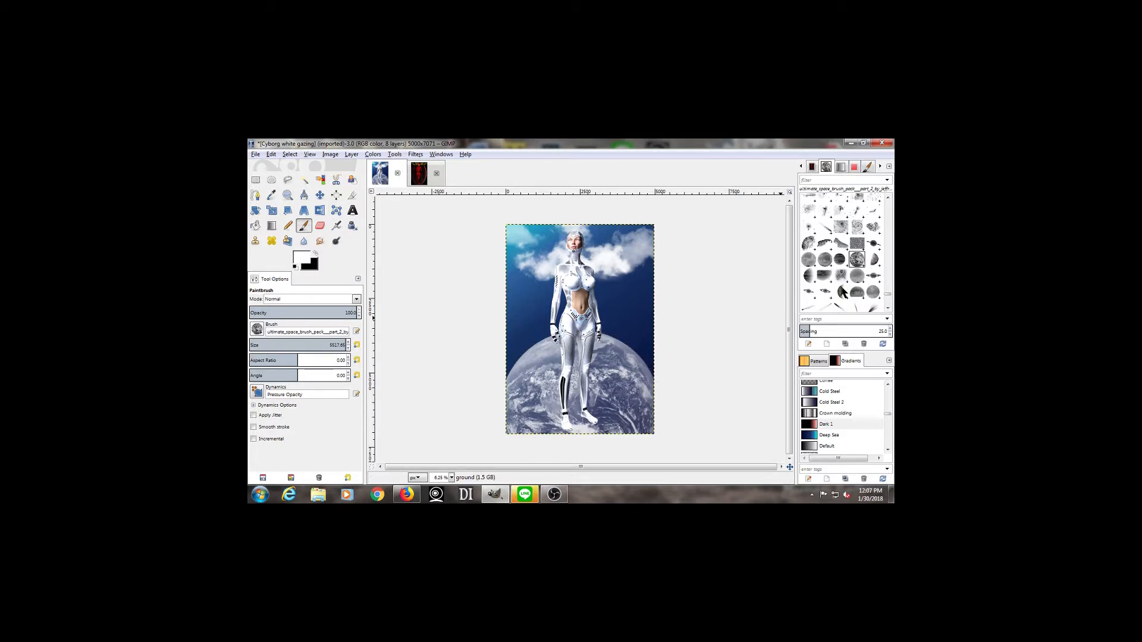
Step: Hide Layer #2, which holds the painted clouds
click(806, 170)
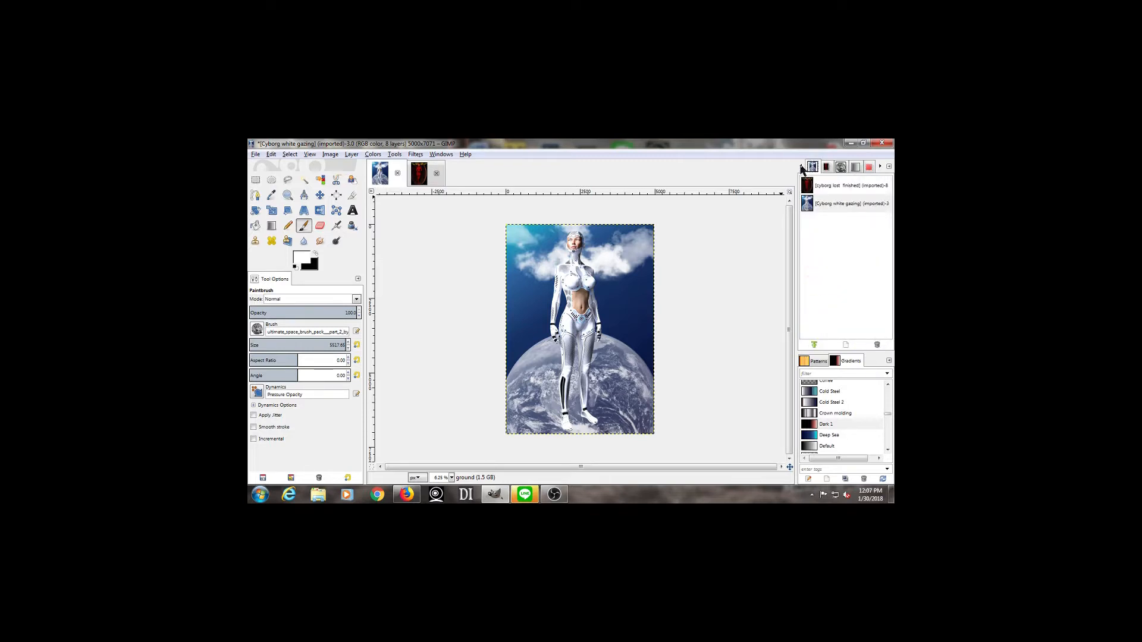
click(801, 169)
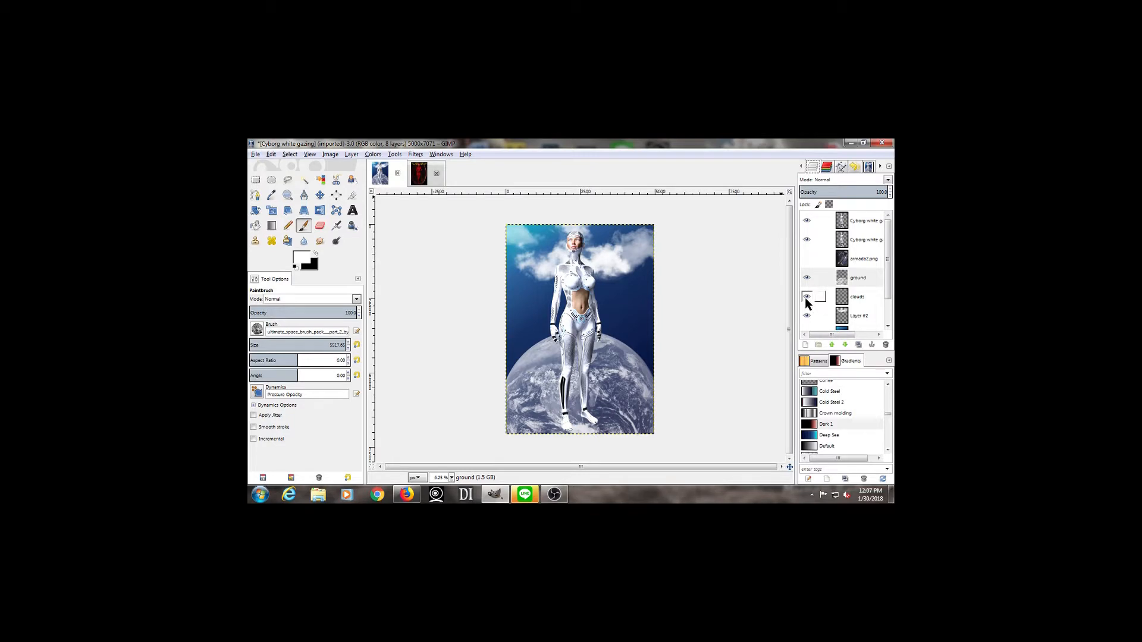
click(807, 316)
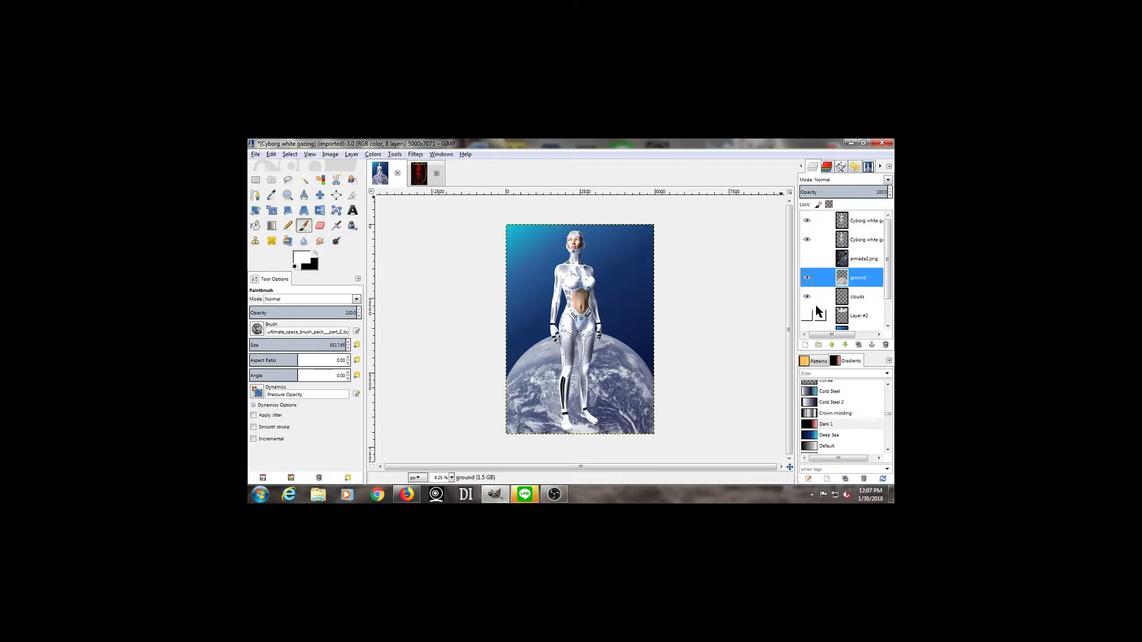
Step: Add a transparent 5000 × 7071 px layer directly above the gradient layer, Layer #1, keeping the suggested name and size
scroll(860, 319, down, 2)
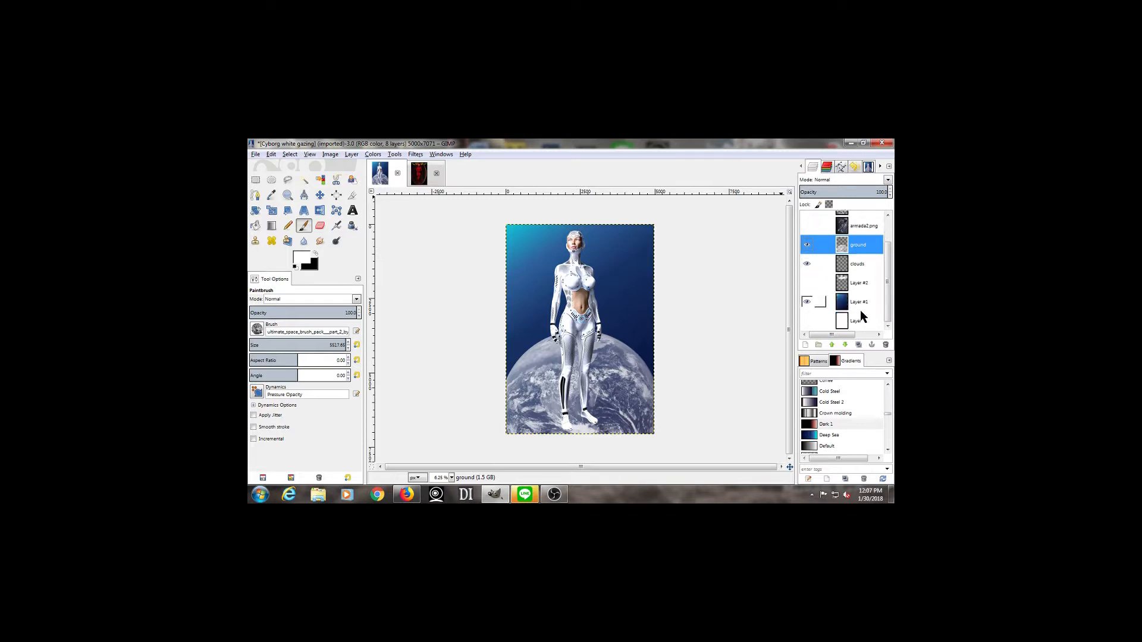
click(860, 302)
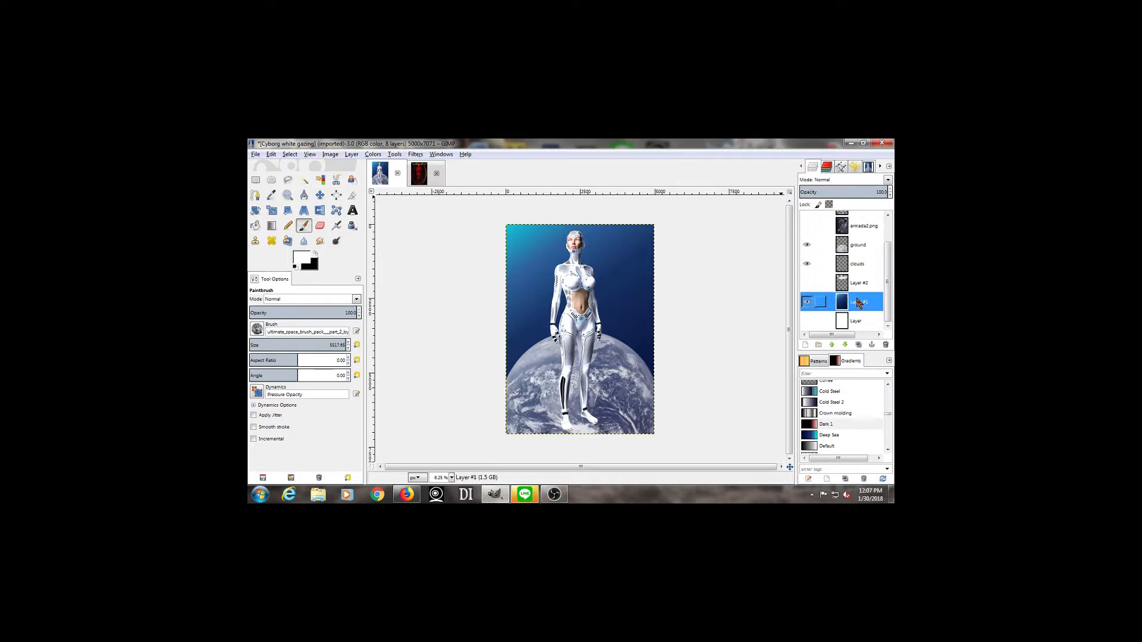
click(806, 345)
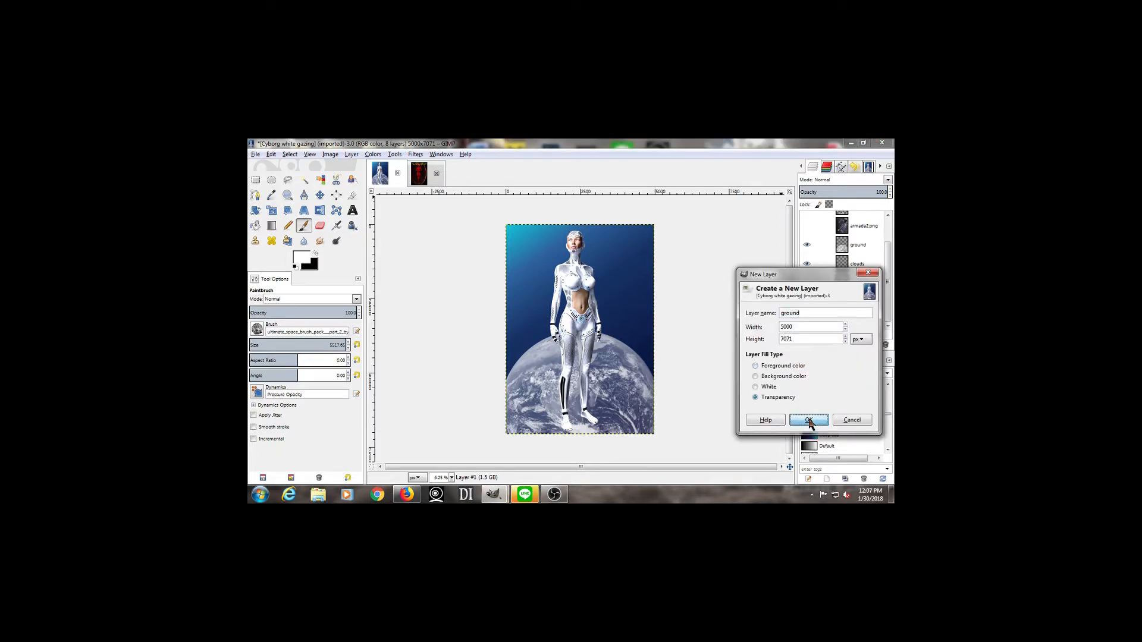
click(809, 419)
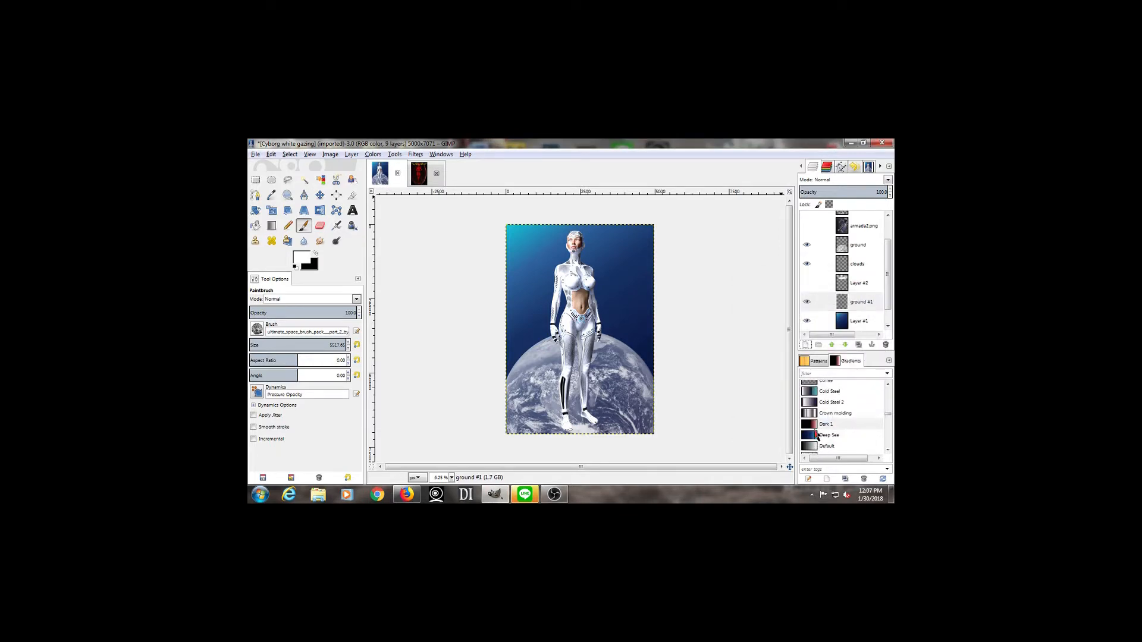
Step: Activate the Blend tool, look through the gradient collection and choose the deep sky gradient
scroll(814, 433, down, 4)
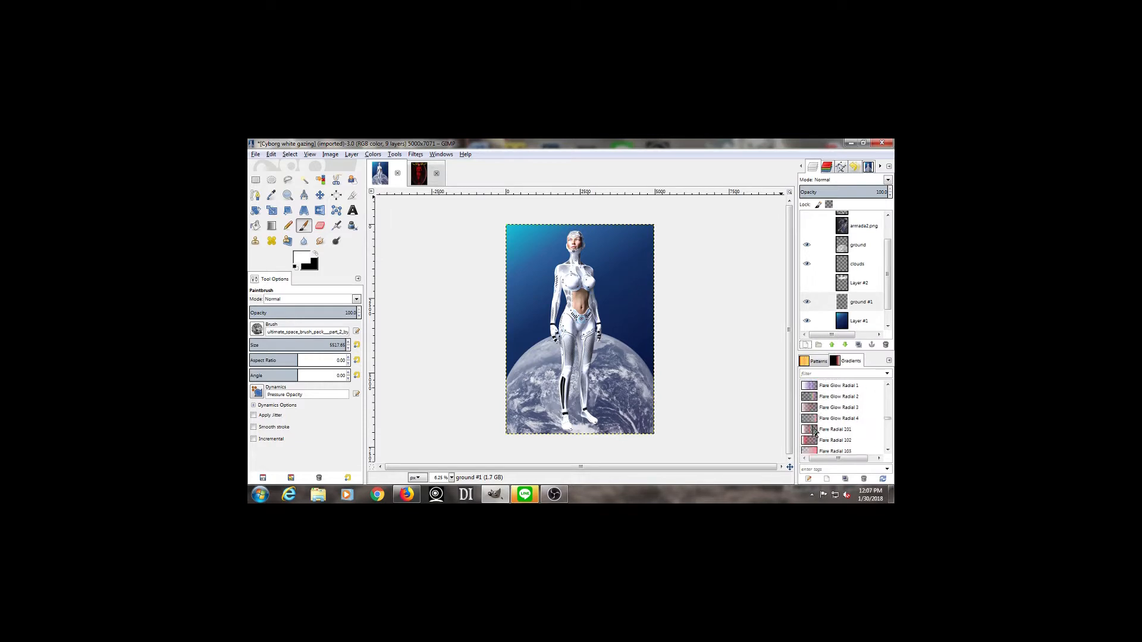
scroll(814, 433, down, 2)
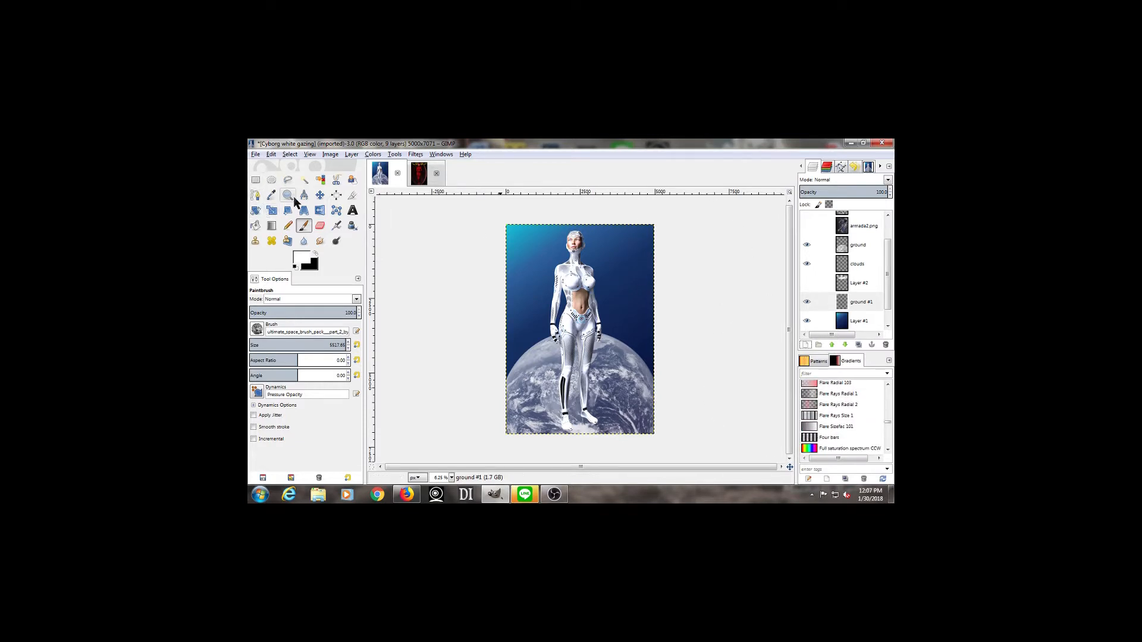
click(271, 226)
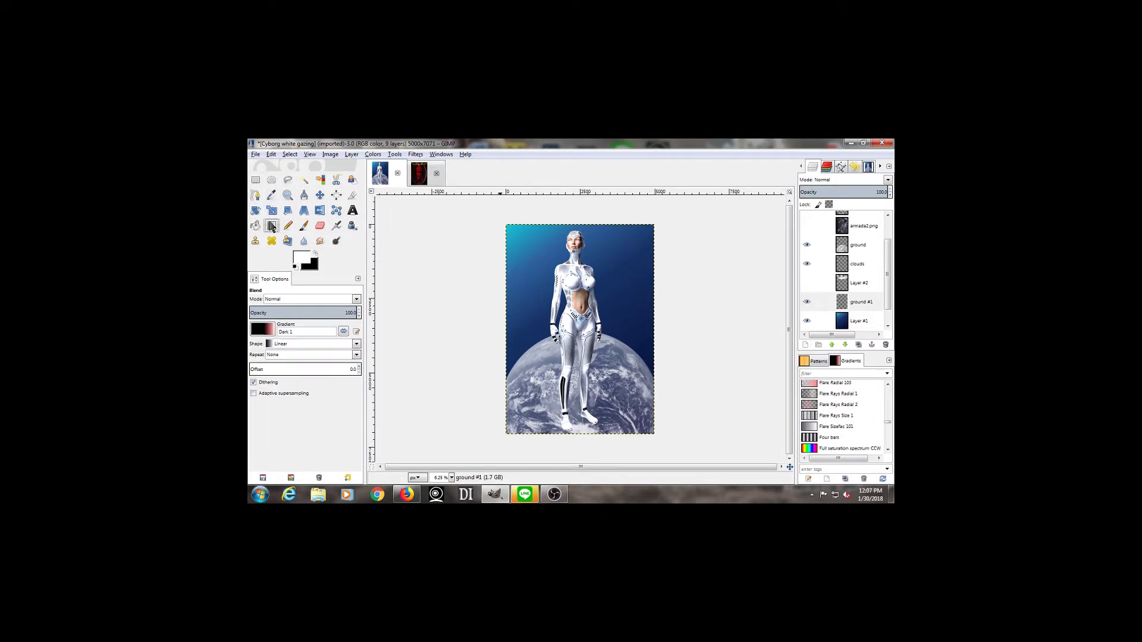
scroll(837, 403, down, 3)
scroll(847, 404, down, 5)
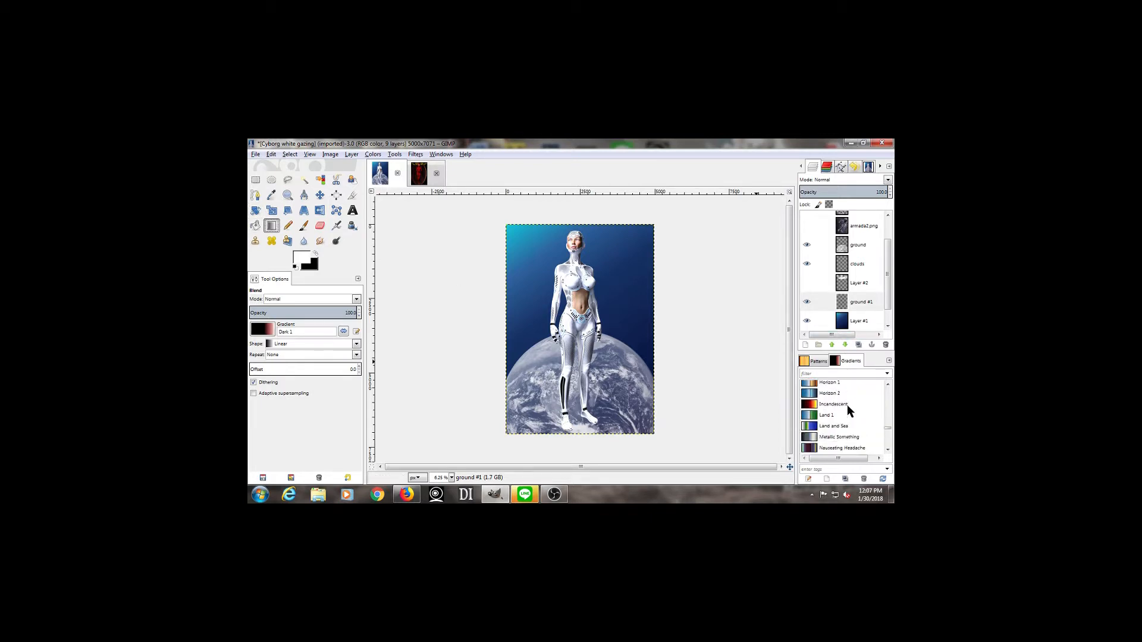
scroll(848, 407, down, 5)
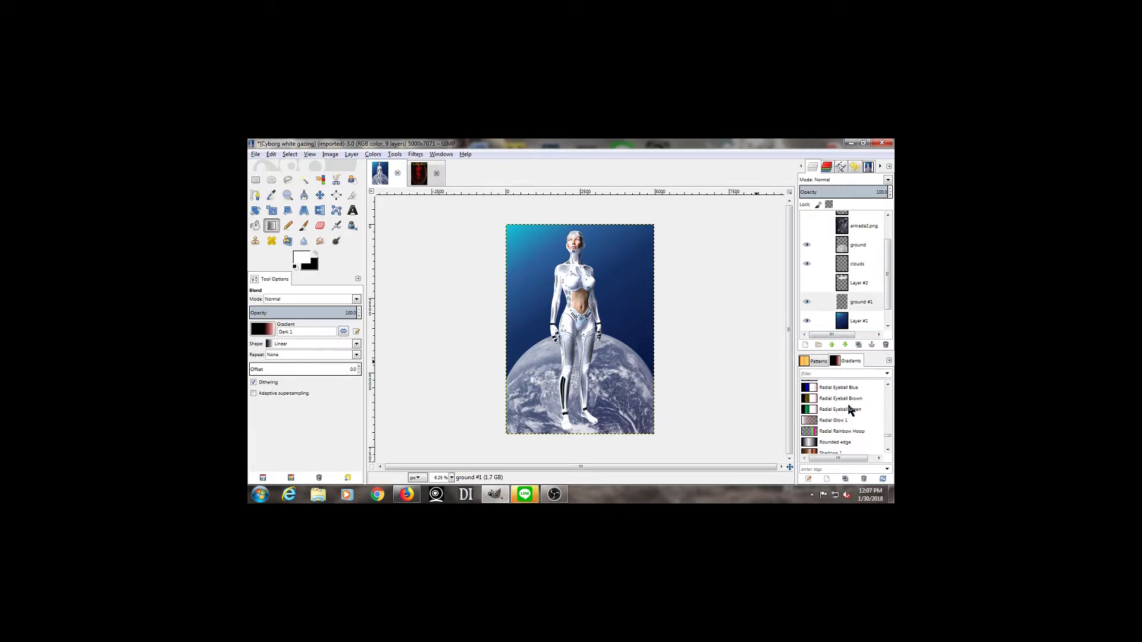
scroll(849, 406, down, 2)
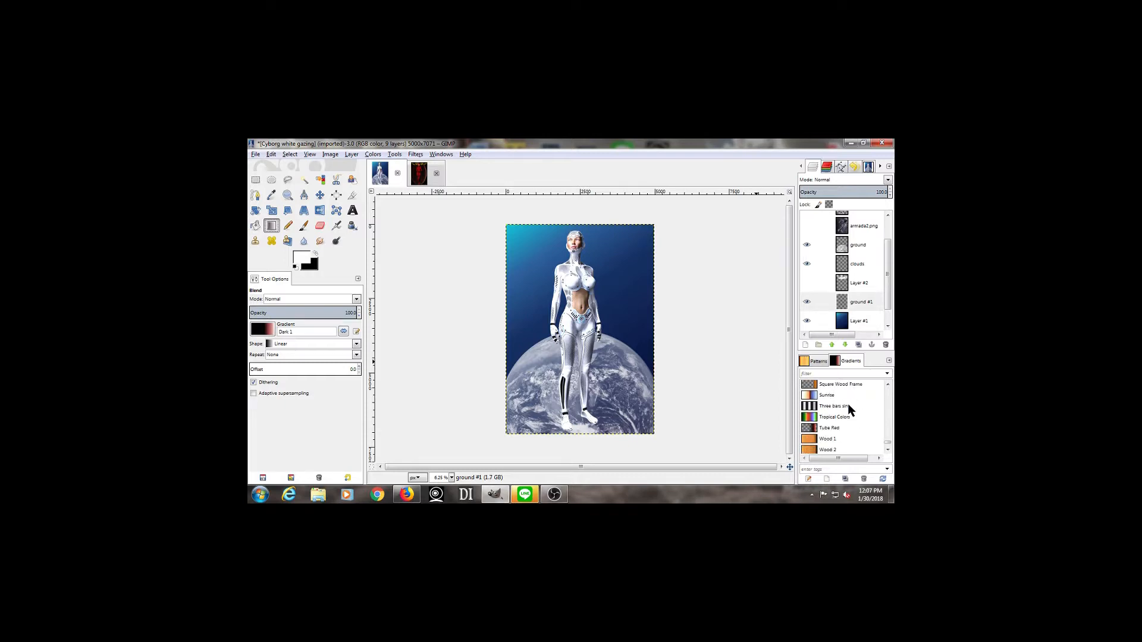
scroll(849, 406, down, 2)
scroll(848, 408, up, 10)
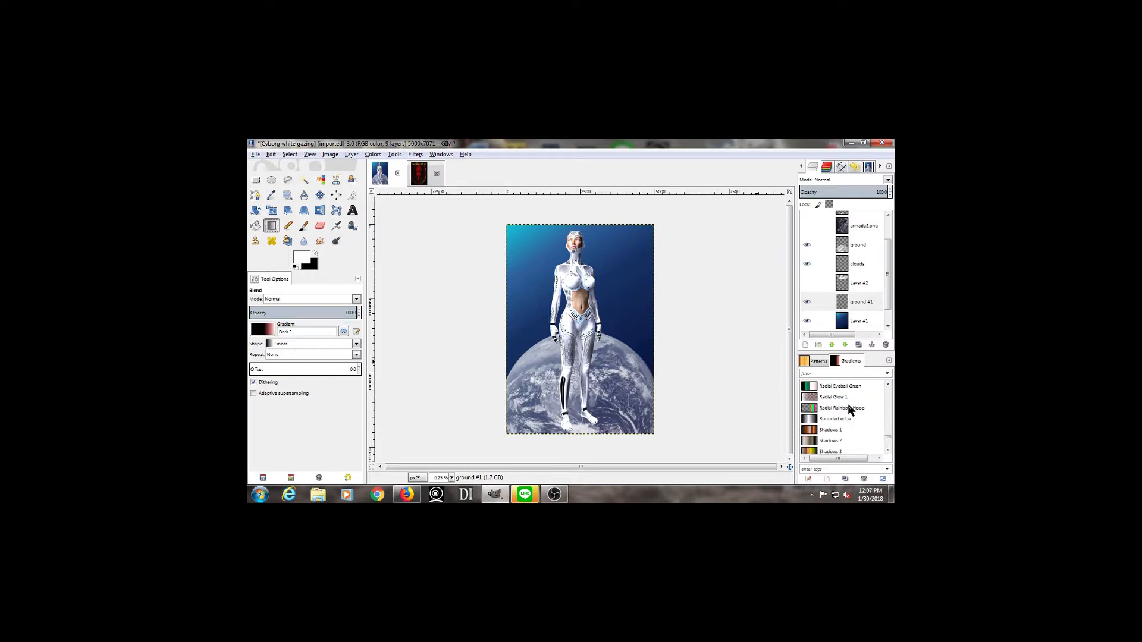
scroll(849, 408, up, 1)
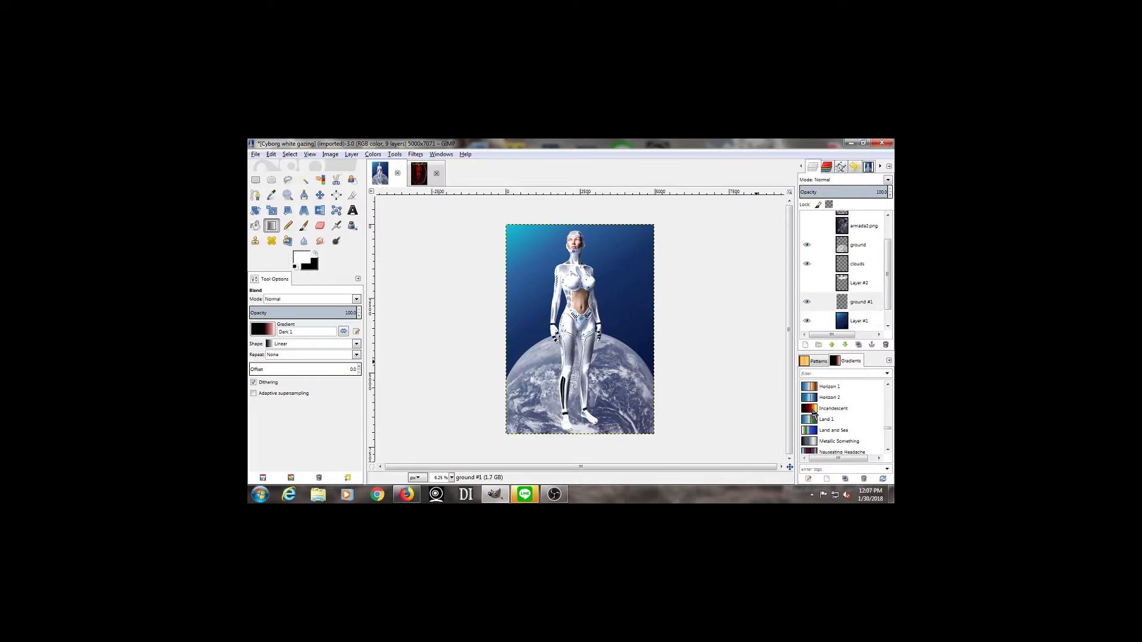
scroll(815, 410, up, 1)
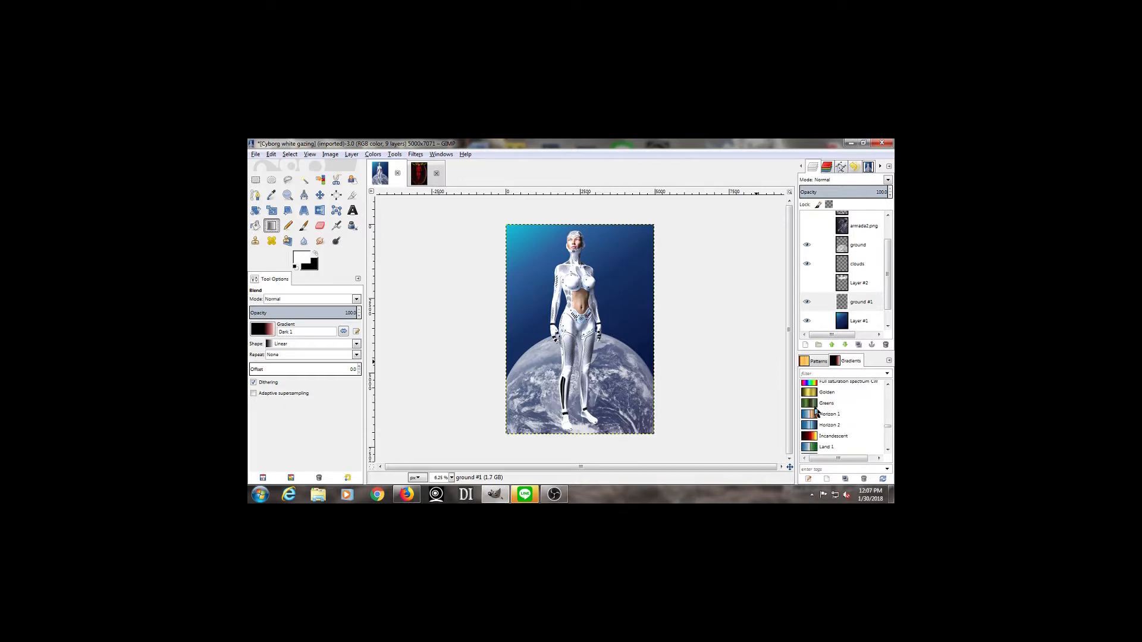
scroll(815, 410, up, 5)
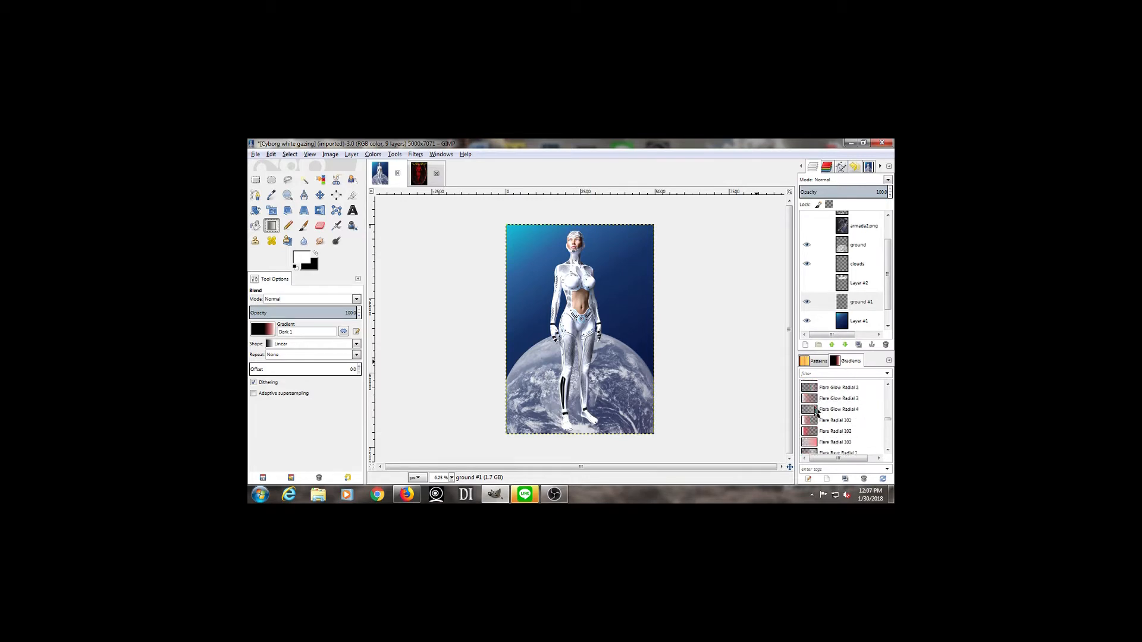
scroll(815, 411, up, 1)
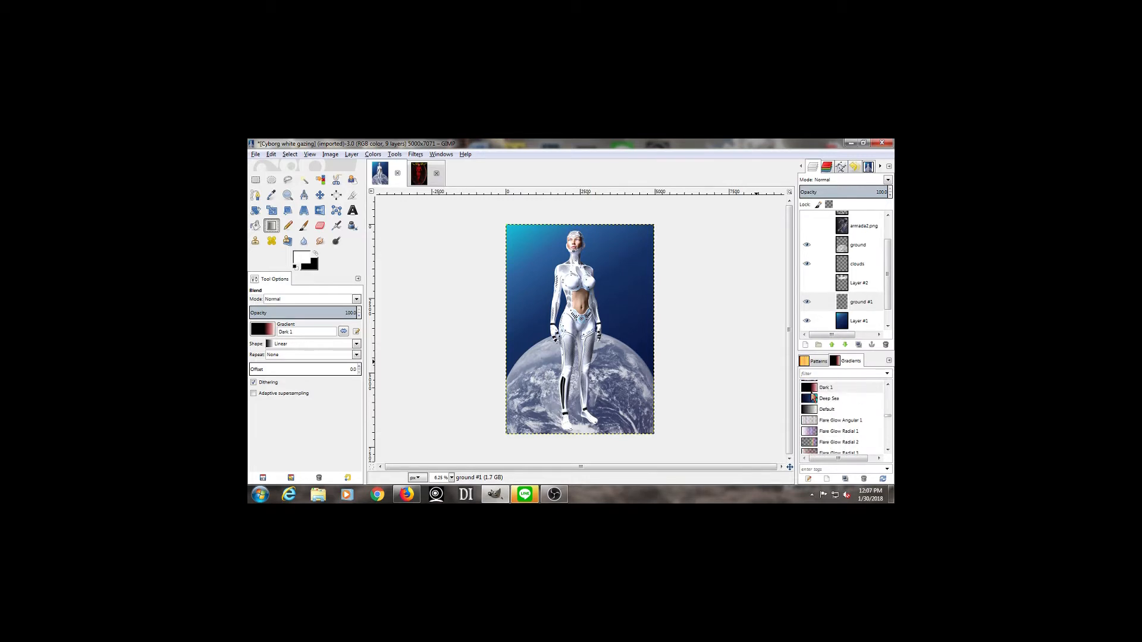
scroll(812, 397, up, 2)
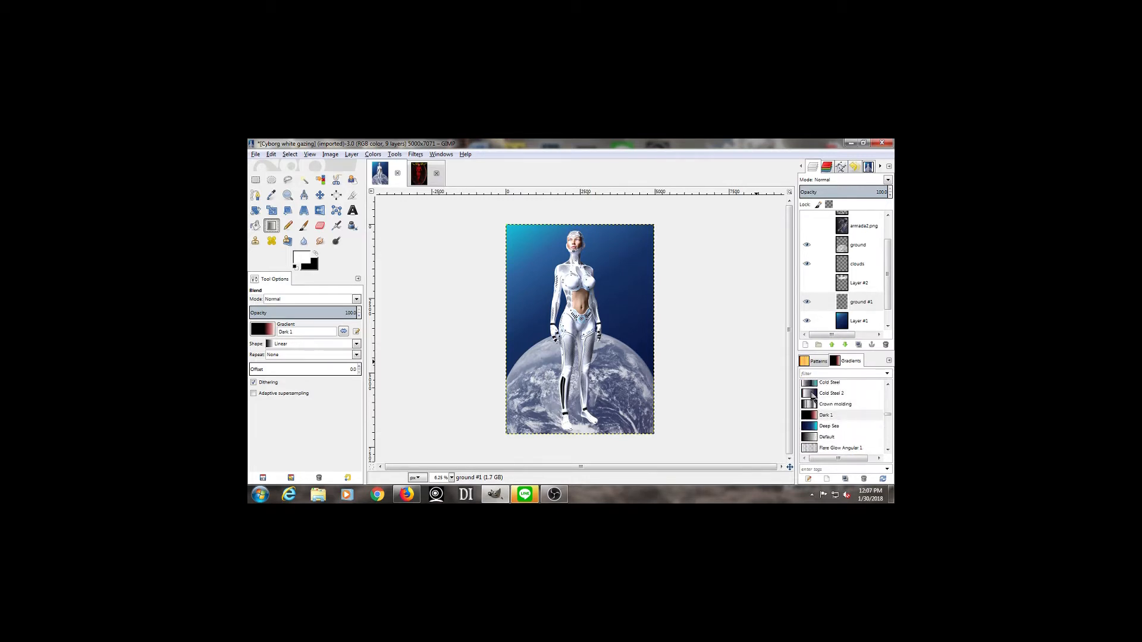
scroll(813, 396, up, 1)
scroll(812, 397, up, 5)
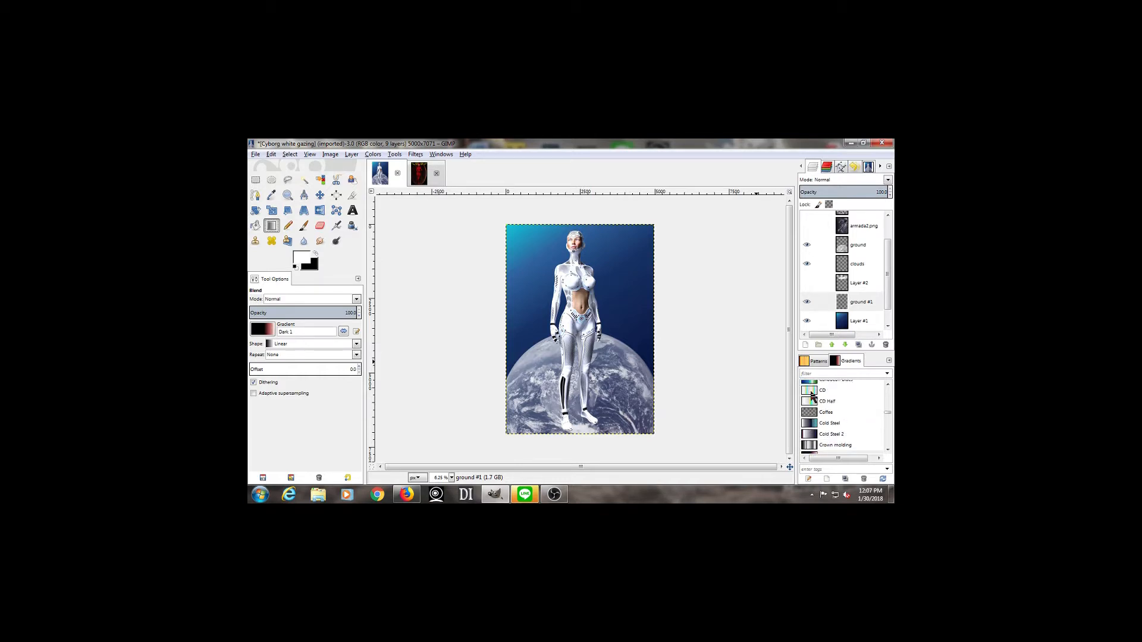
scroll(812, 396, up, 5)
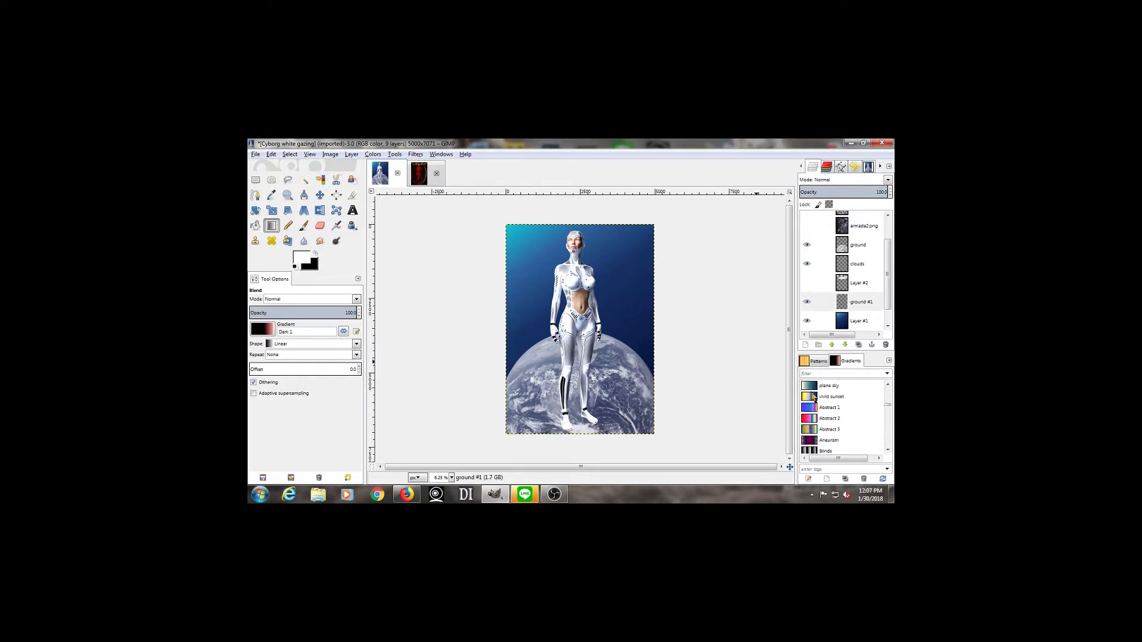
scroll(813, 397, up, 3)
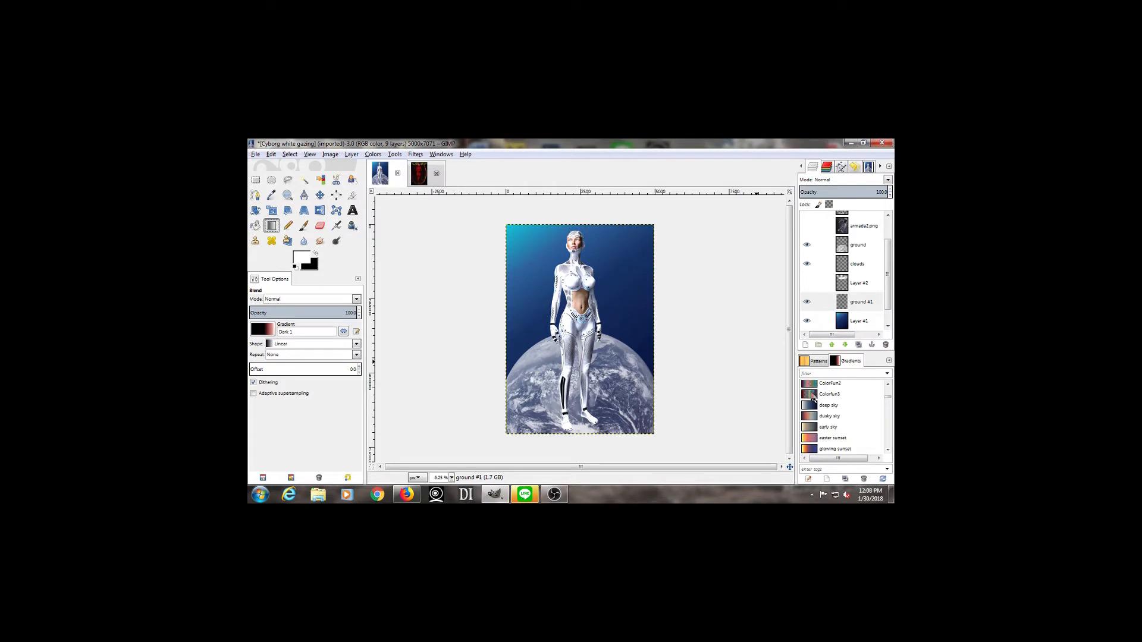
scroll(812, 397, up, 2)
scroll(812, 396, up, 1)
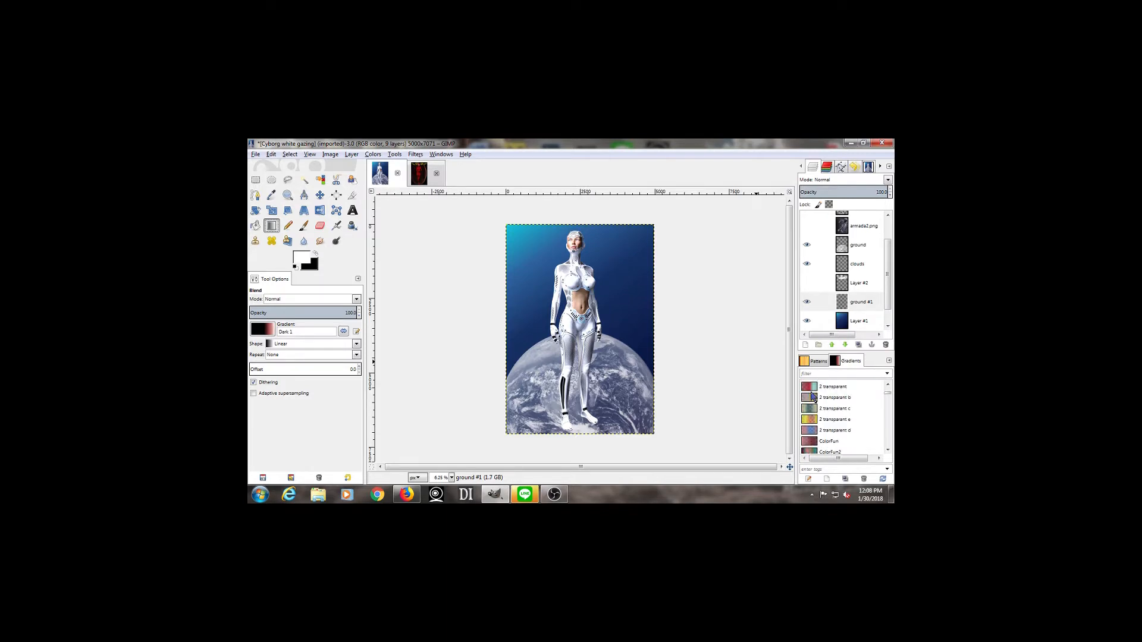
scroll(812, 397, down, 2)
scroll(813, 397, down, 2)
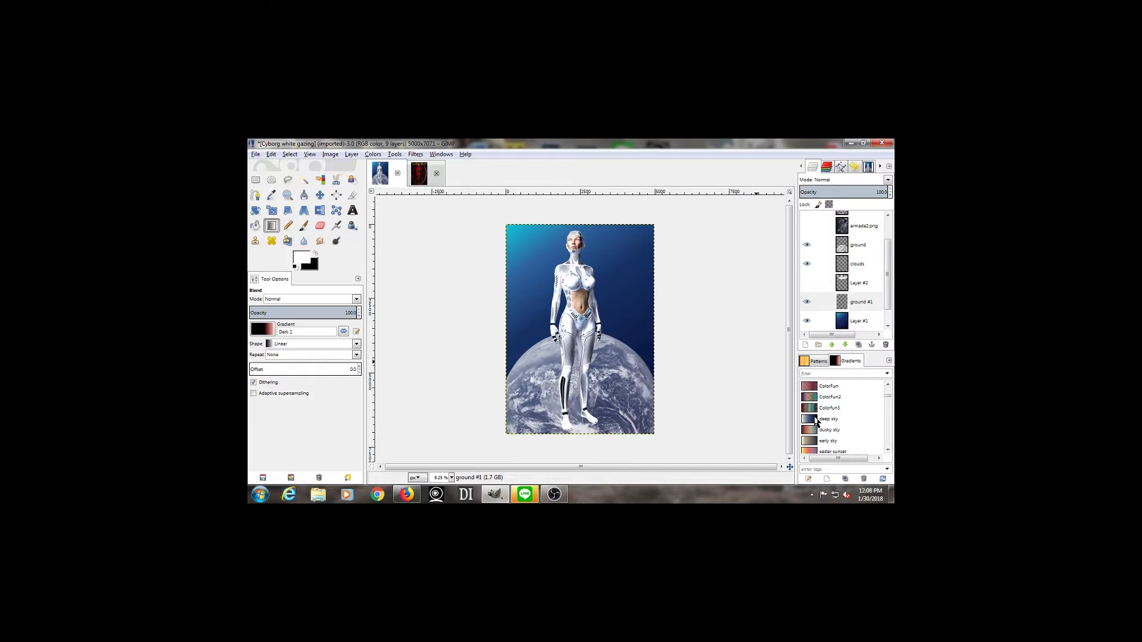
click(815, 420)
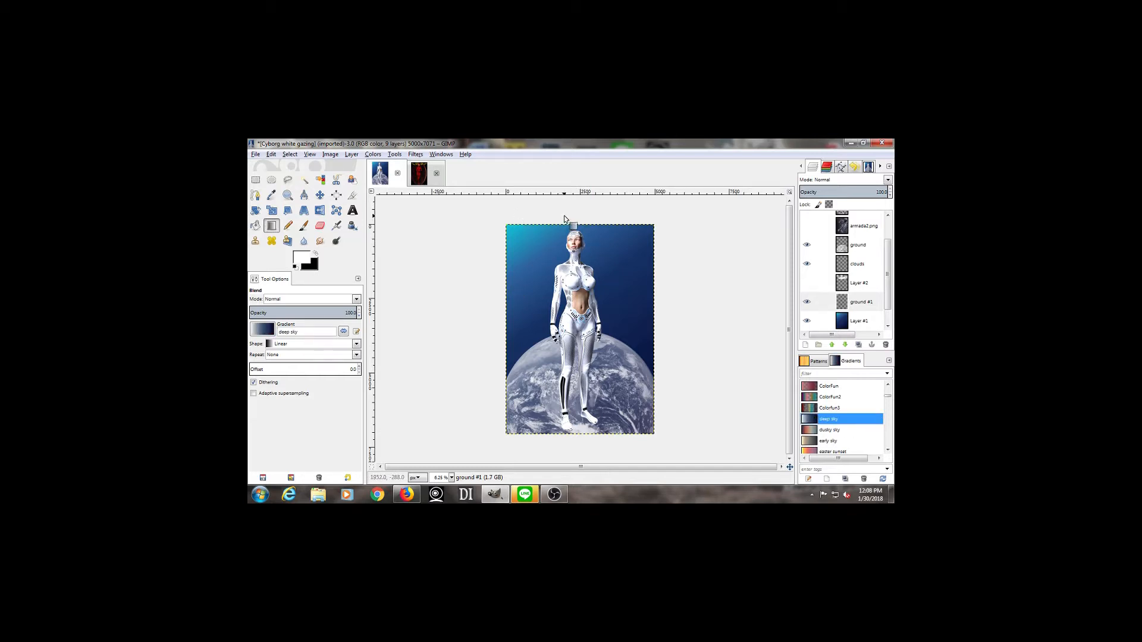
Step: Try linear deep sky gradients on the ground #1 layer, running vertically downward and upward, and undo them
scroll(578, 270, down, 1)
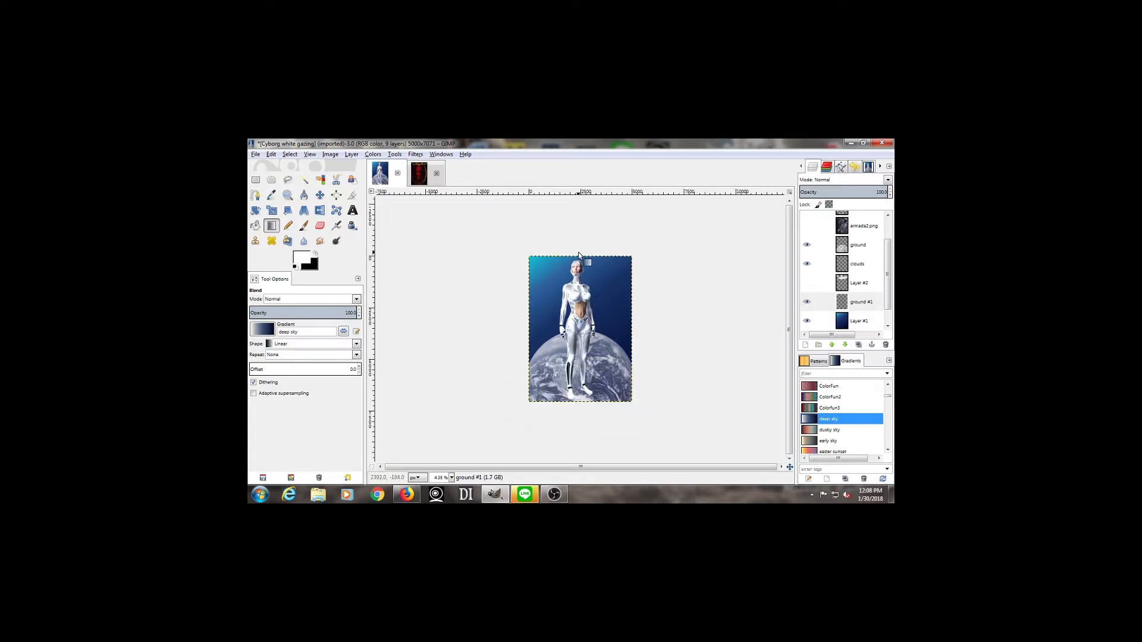
drag(579, 254, 575, 466)
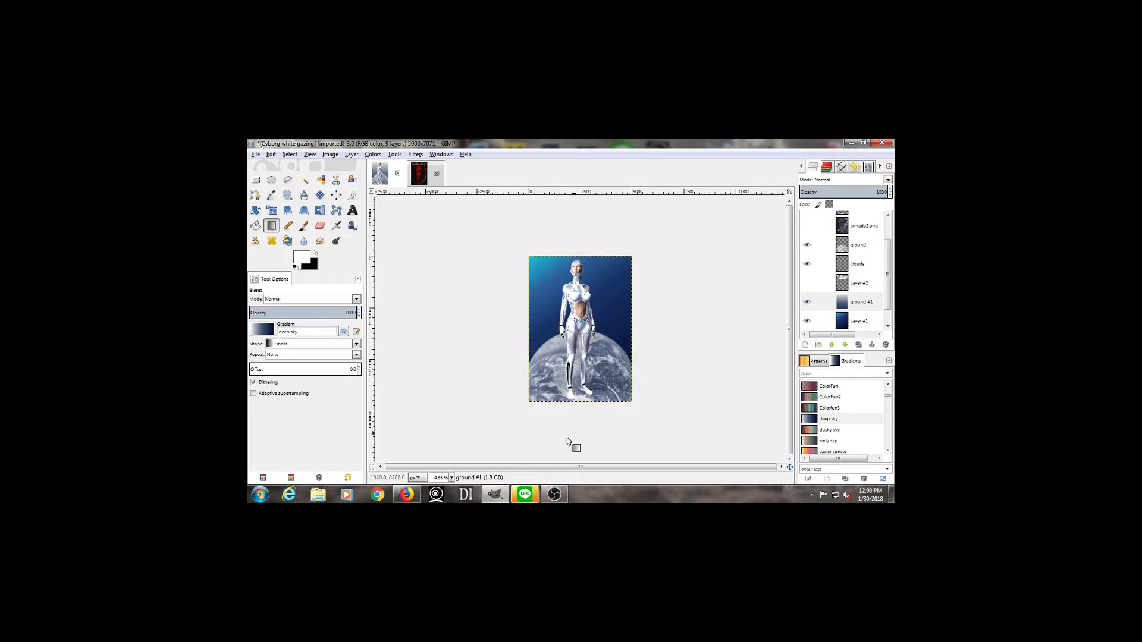
drag(577, 404, 587, 192)
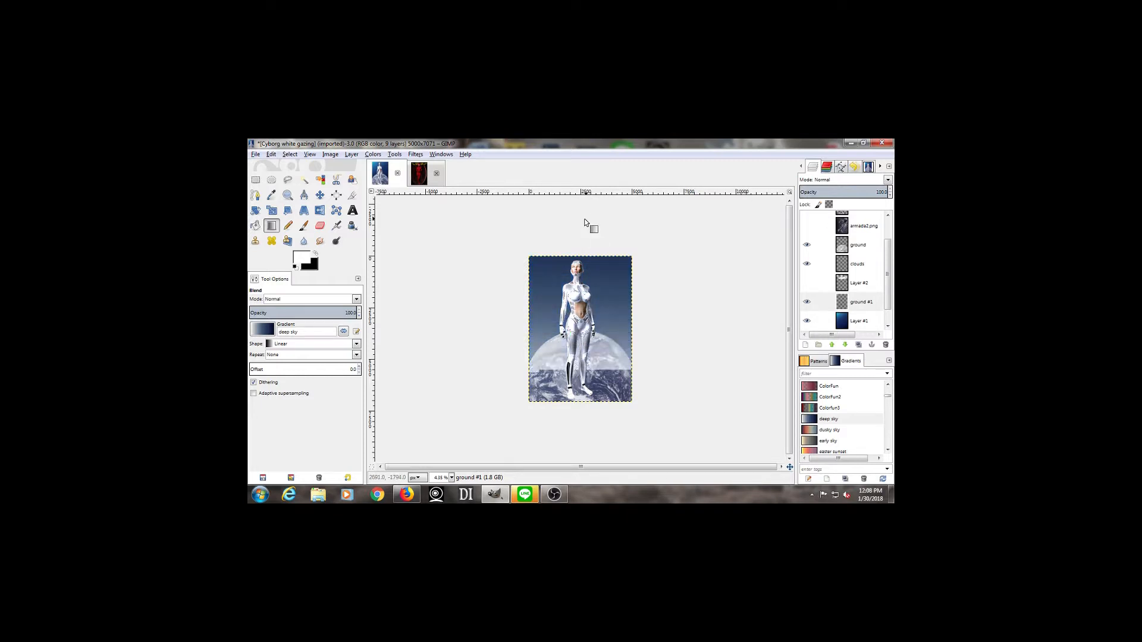
key(ctrl+z)
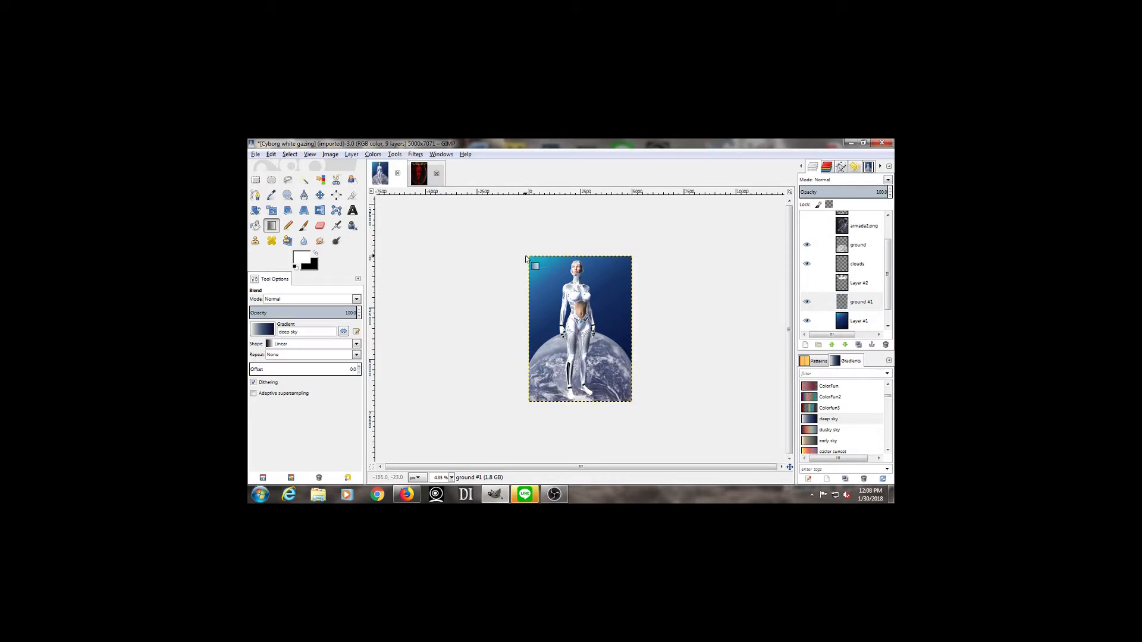
Step: Fill the ground #1 layer with a linear deep sky gradient from above the canvas down to its bottom edge, and compare it by toggling the layer's visibility
drag(587, 219, 584, 403)
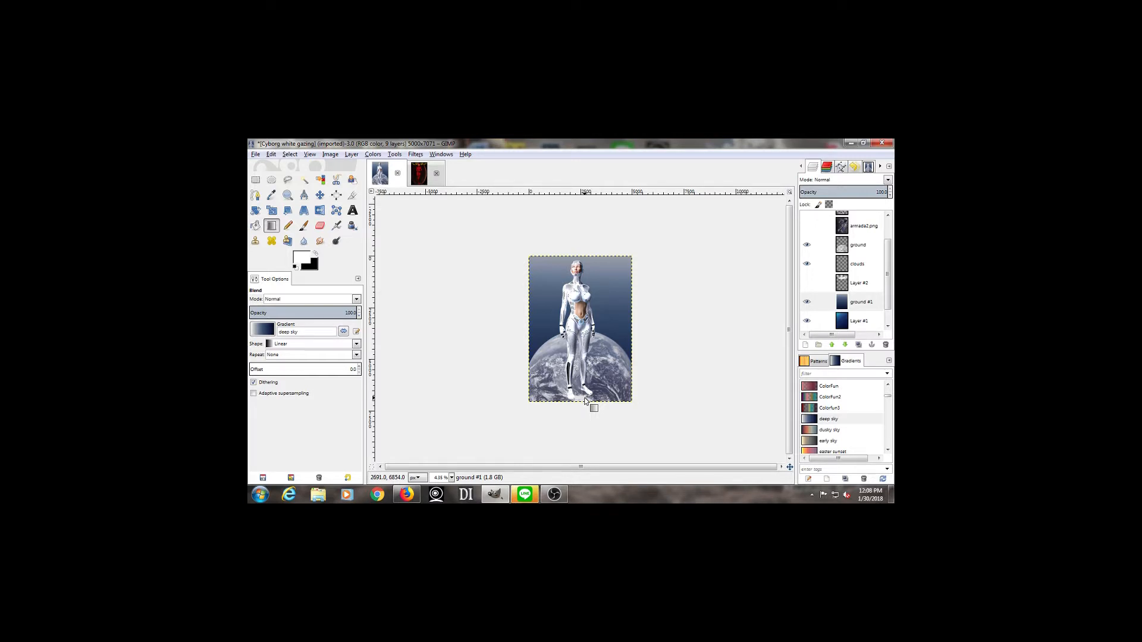
scroll(605, 346, up, 1)
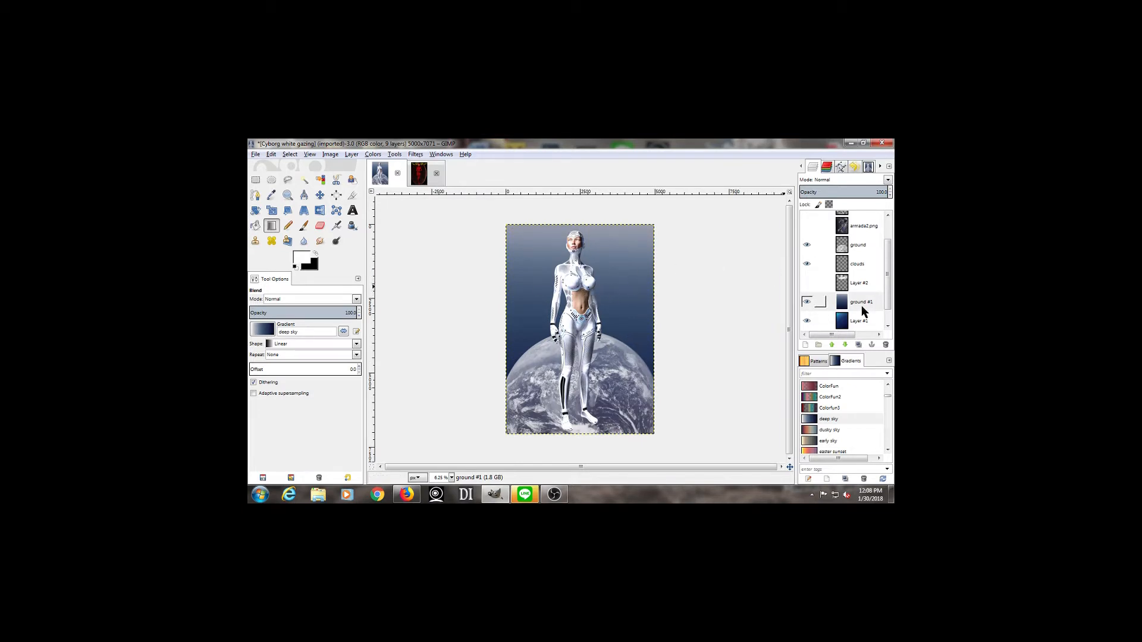
click(807, 302)
click(807, 302)
click(807, 302)
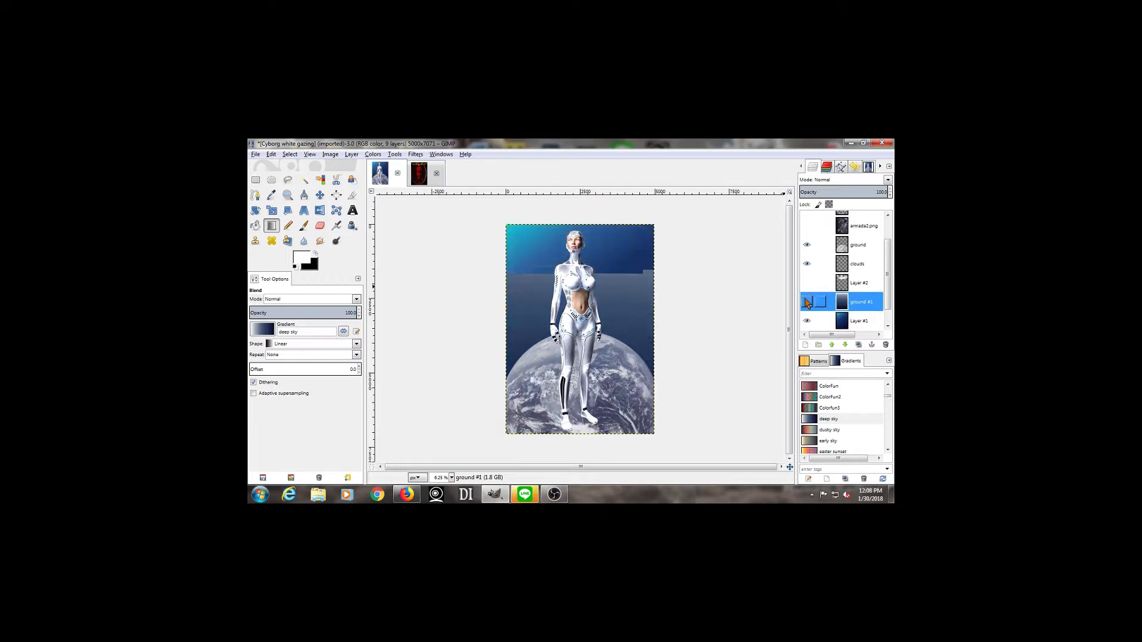
click(807, 302)
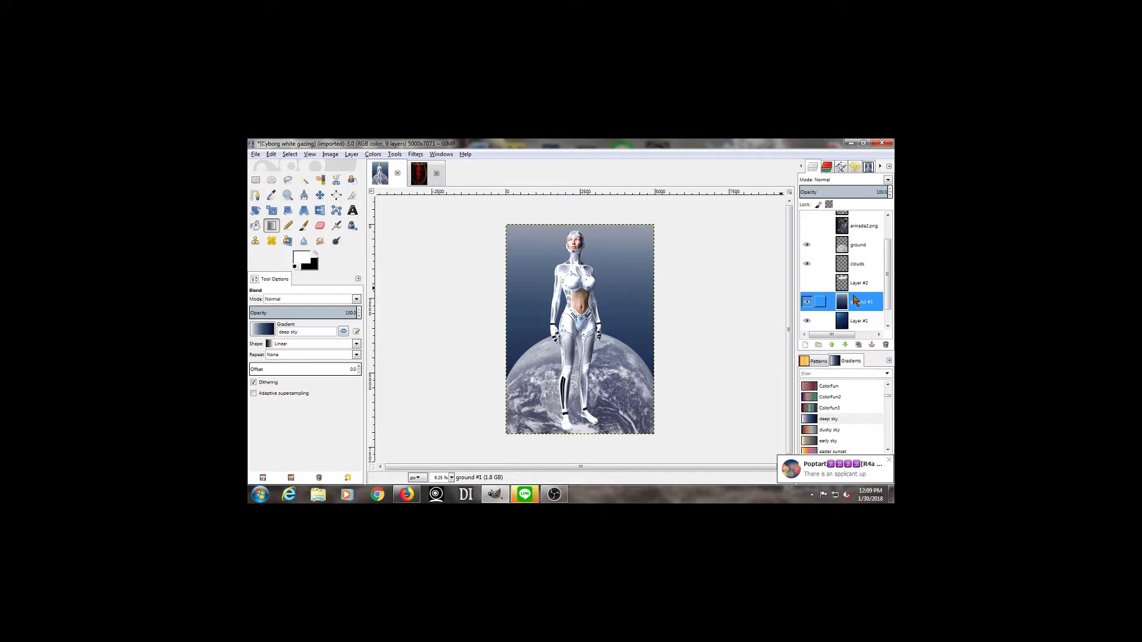
Step: Darken the ground #1 layer with Brightness-Contrast, setting brightness to -127 and contrast to 16
click(373, 154)
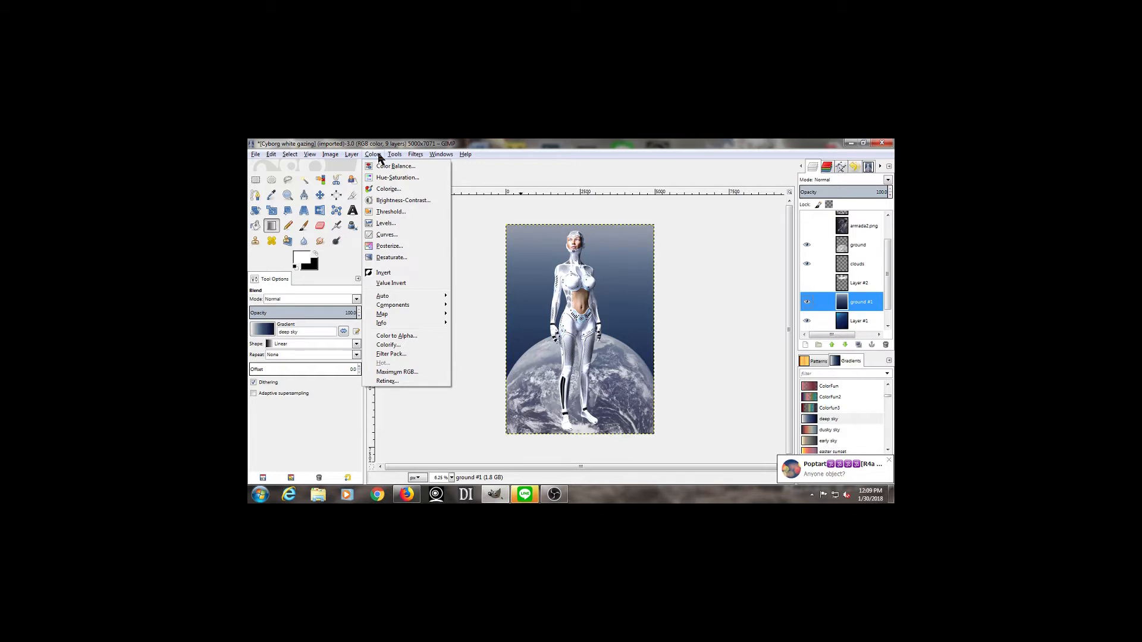
click(388, 200)
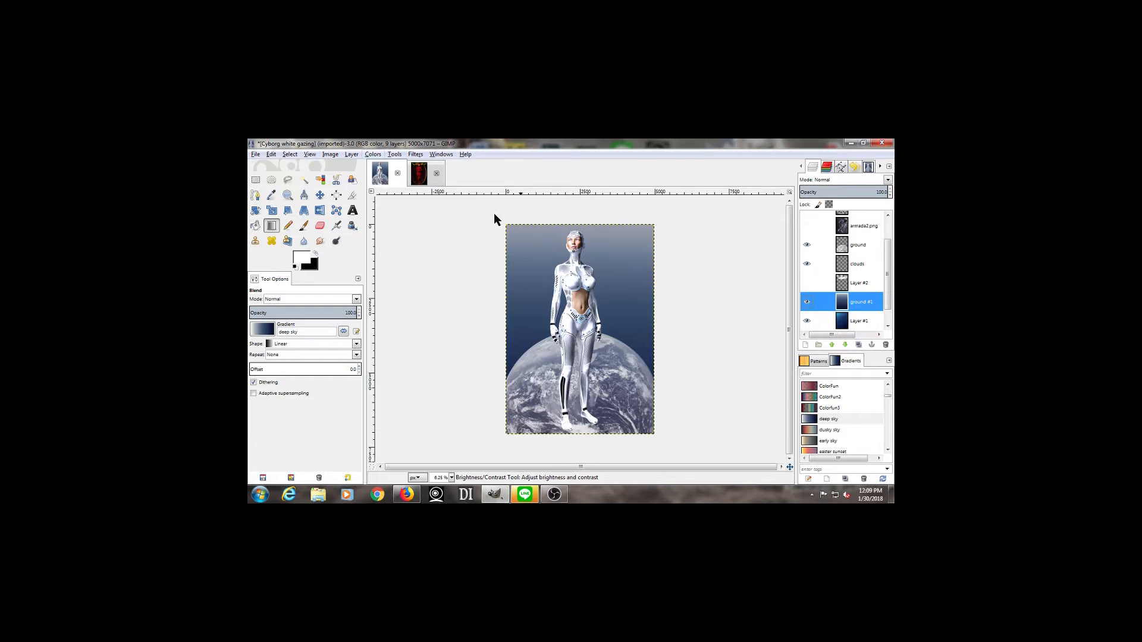
click(663, 288)
drag(786, 325, 729, 322)
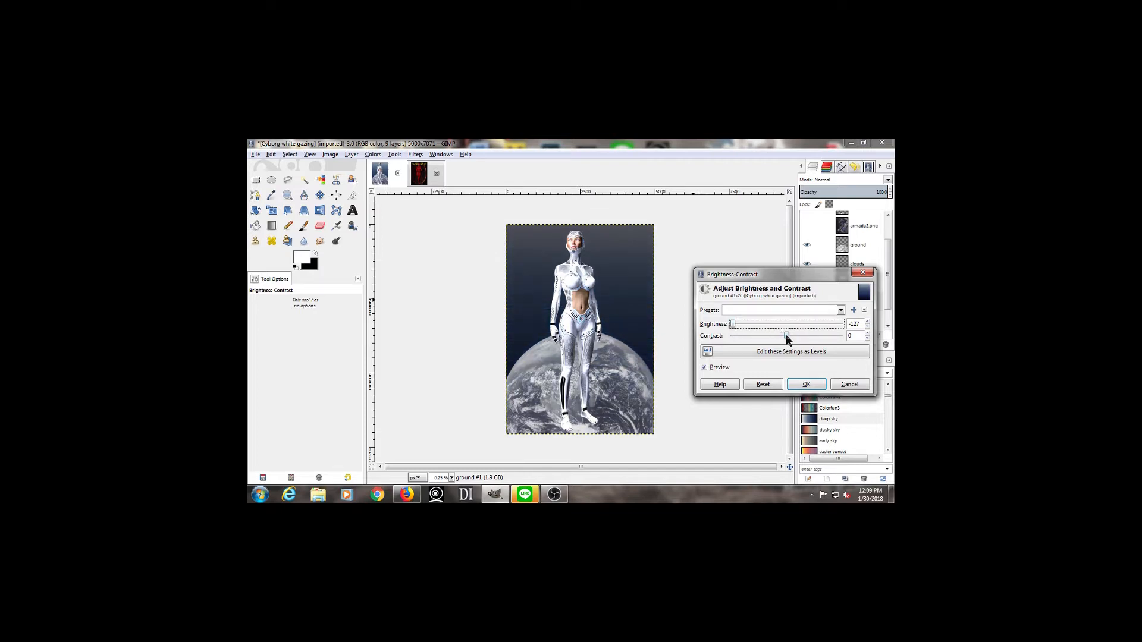
drag(787, 337, 794, 336)
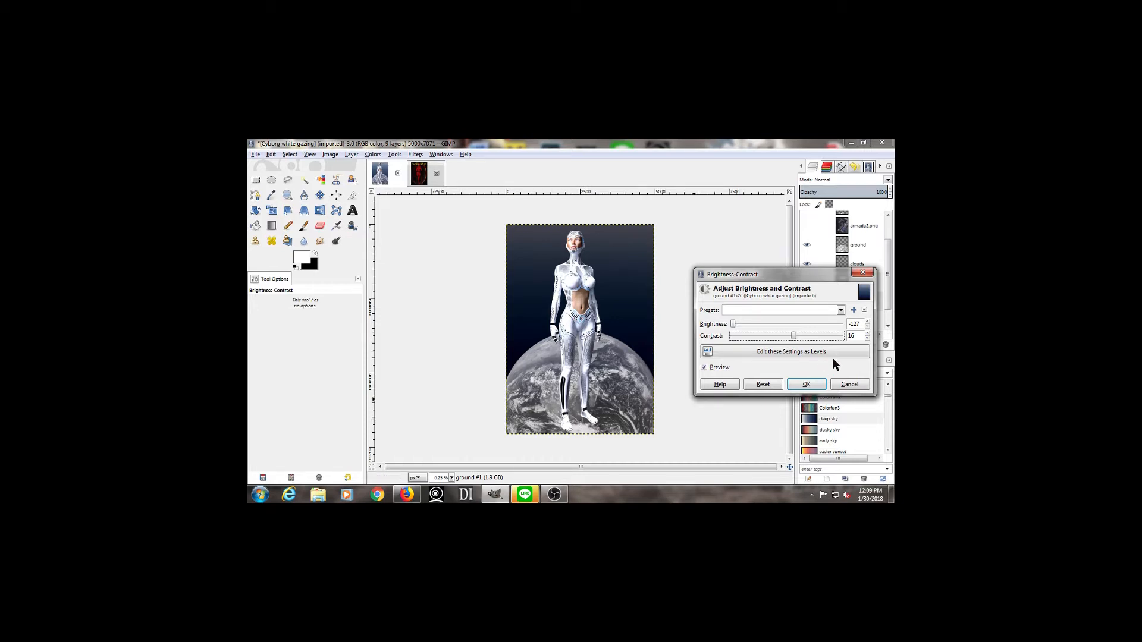
click(806, 386)
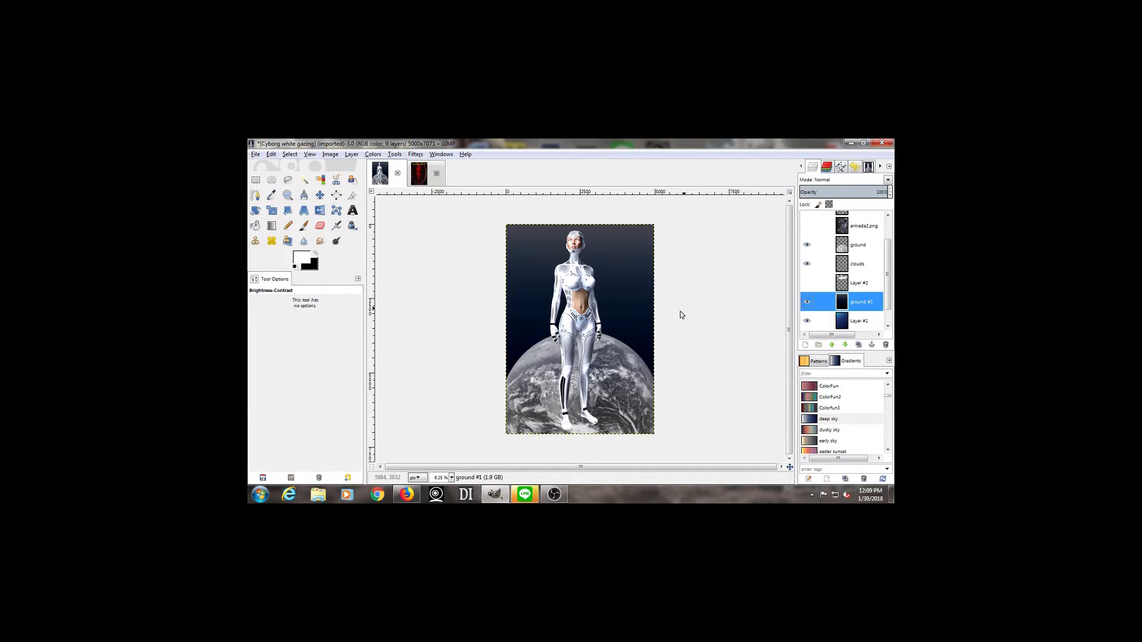
Step: Hide the darkened ground #1 layer, keeping the blue gradient of Layer #1 visible
click(807, 322)
click(807, 303)
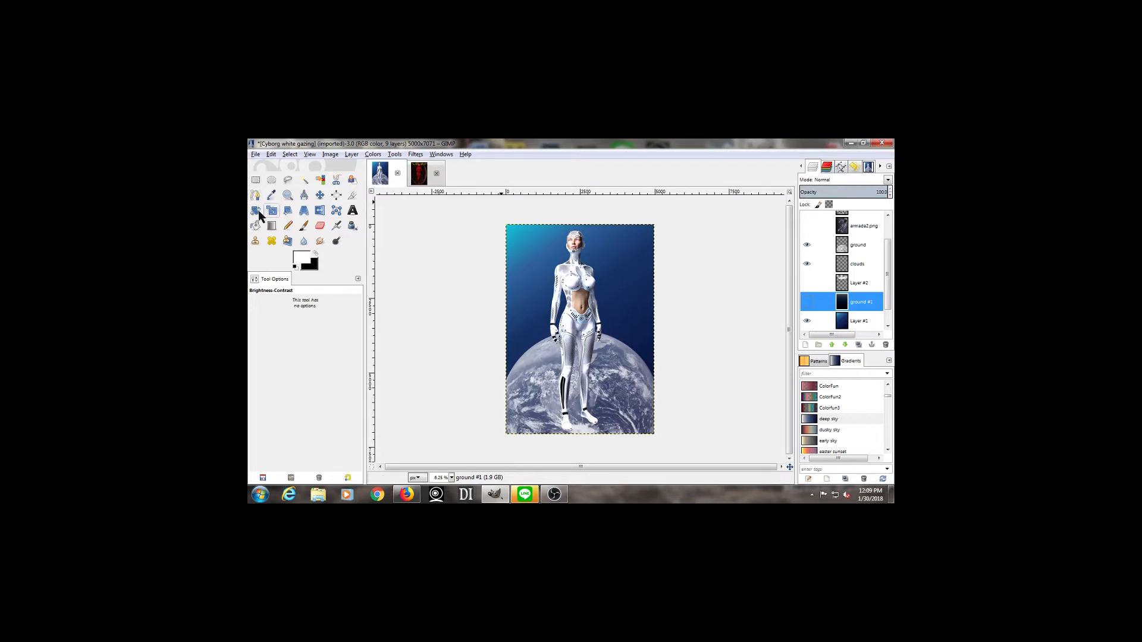
Step: Try moving the blue gradient, Layer #1, about 32 px across and 32 px down with the Move tool
click(320, 197)
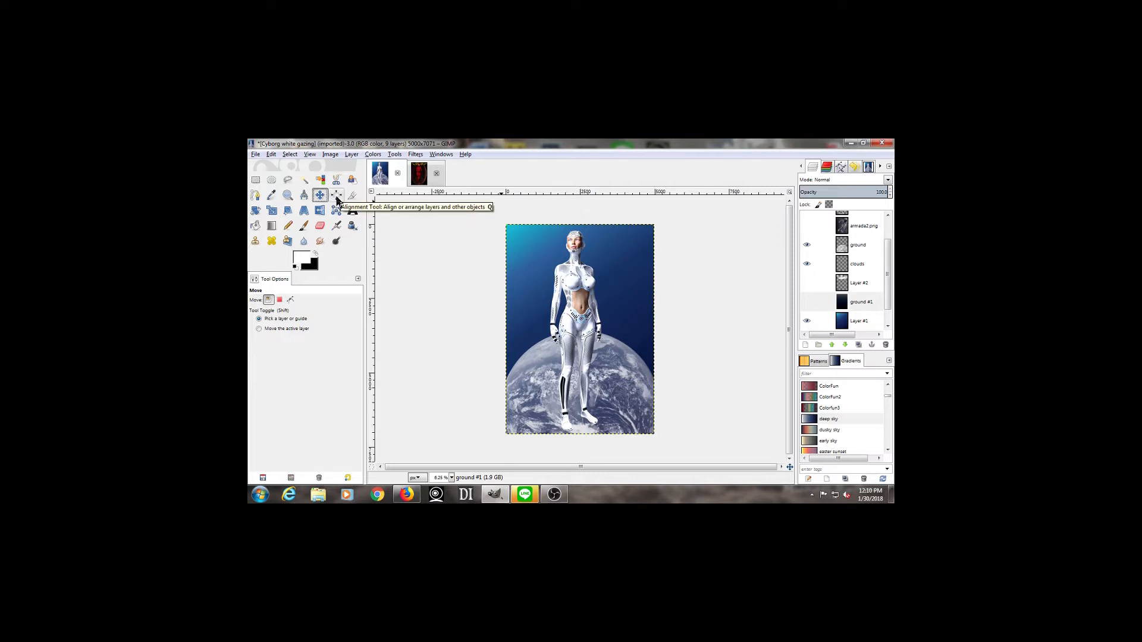
mouse_move(626, 270)
mouse_down()
mouse_move(620, 369)
mouse_move(627, 272)
mouse_up()
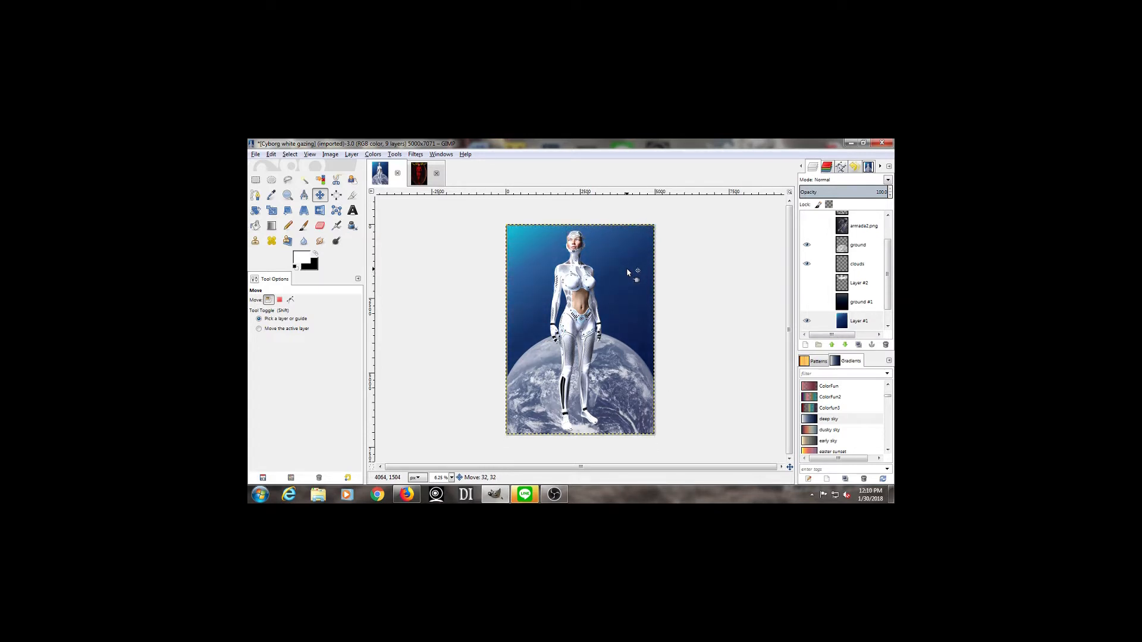
Step: Darken the hidden ground #1 layer with Brightness-Contrast, setting brightness to -91
click(373, 154)
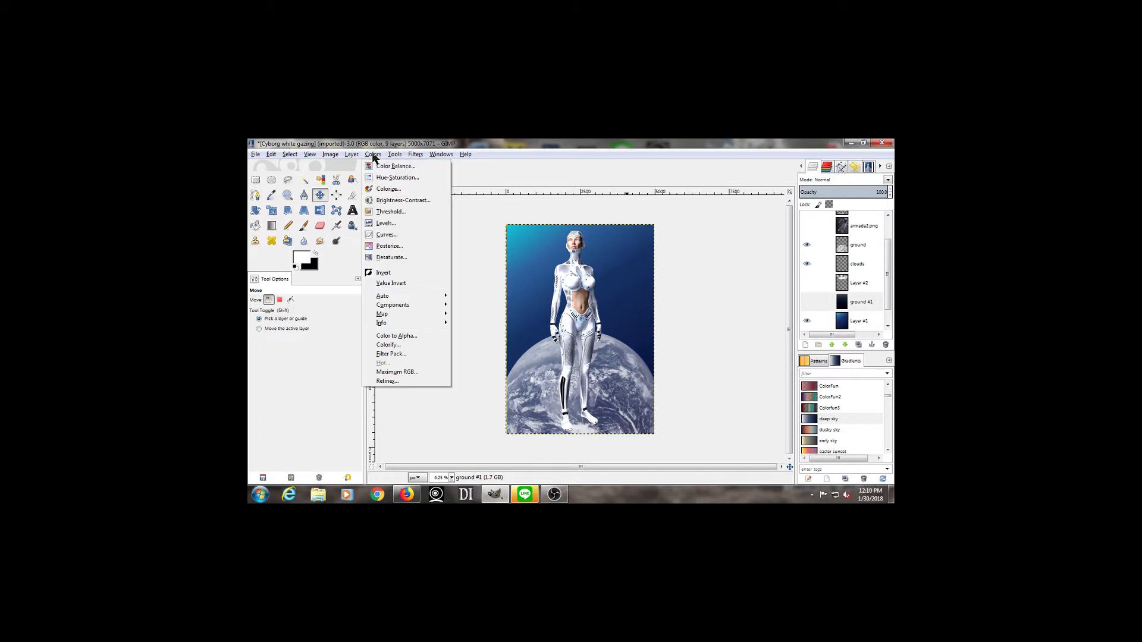
click(403, 200)
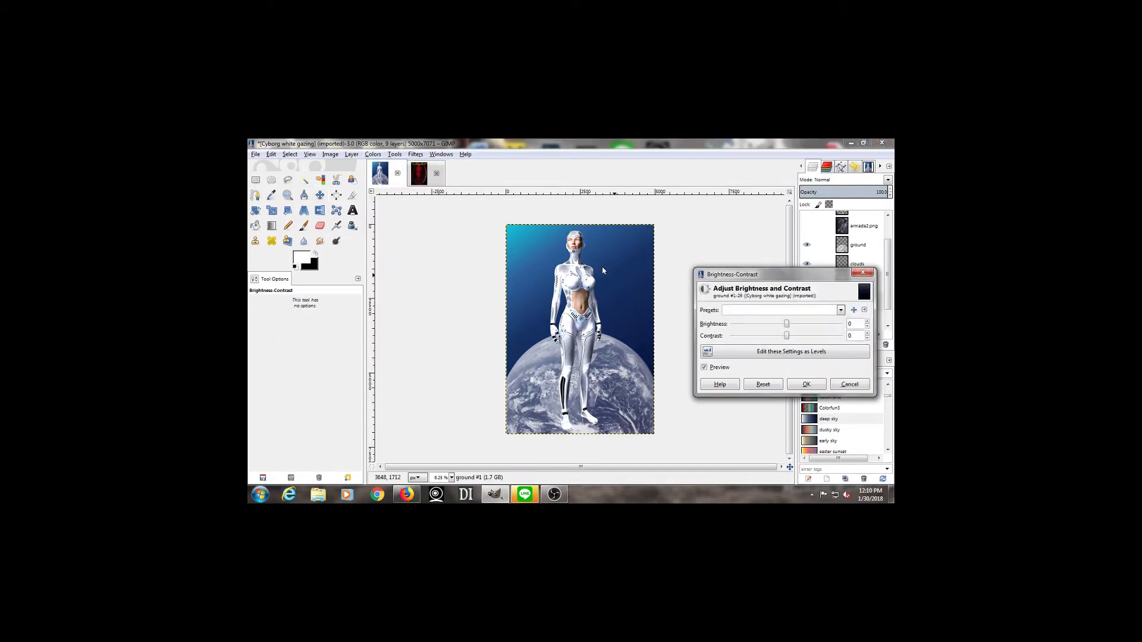
drag(787, 324, 767, 330)
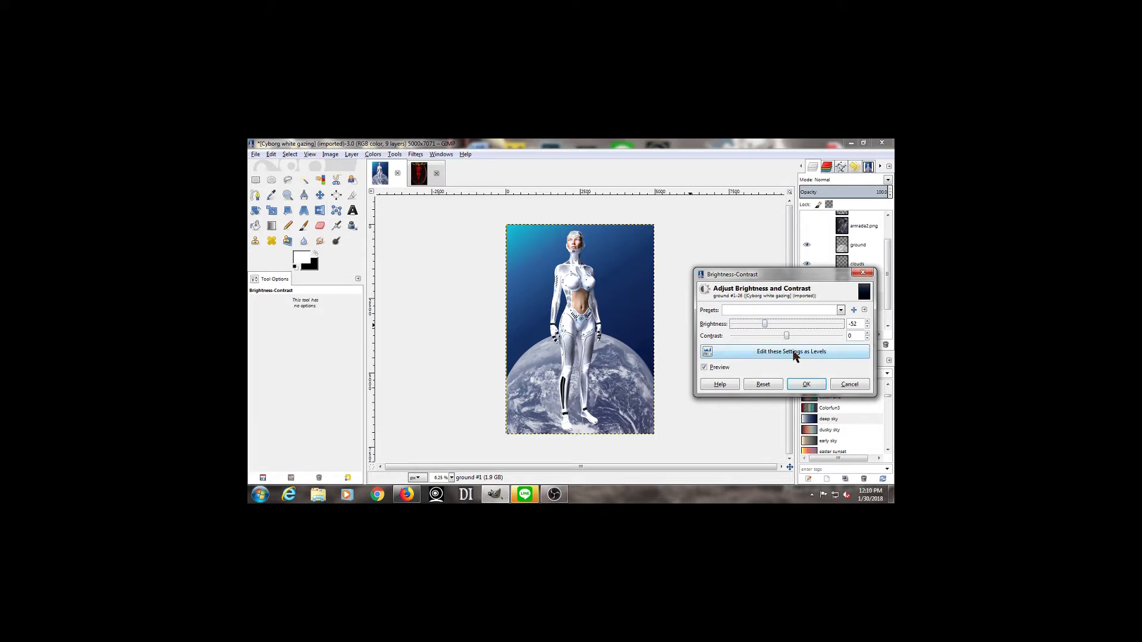
drag(741, 328, 748, 330)
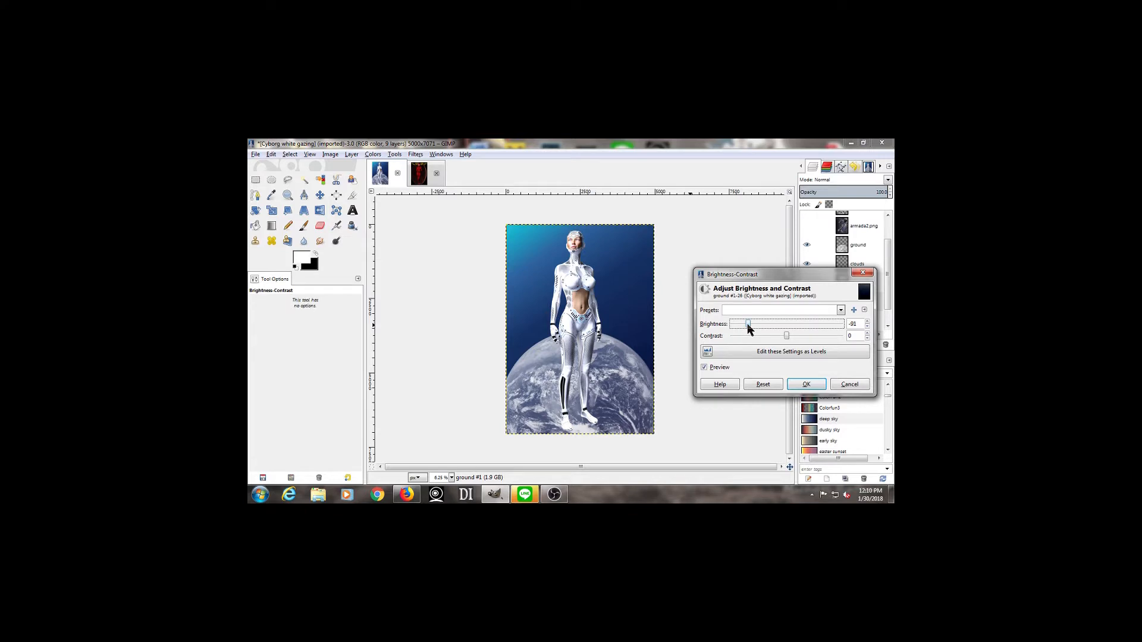
click(805, 384)
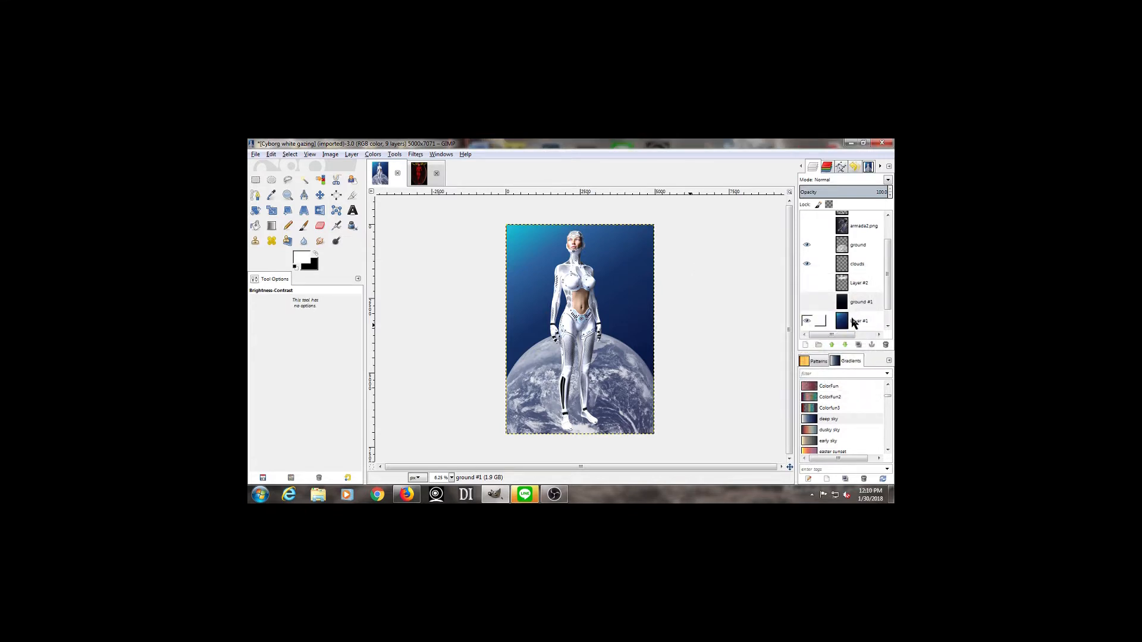
Step: Darken the blue gradient on Layer #1 with Brightness-Contrast, setting brightness to -126 and contrast to 0
click(858, 321)
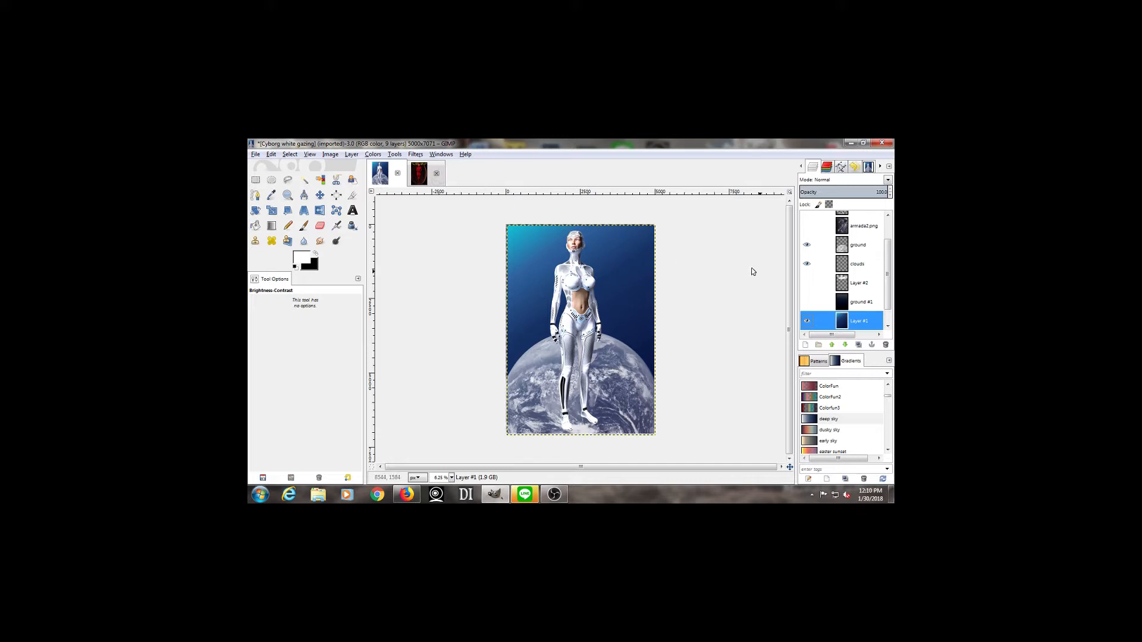
click(376, 156)
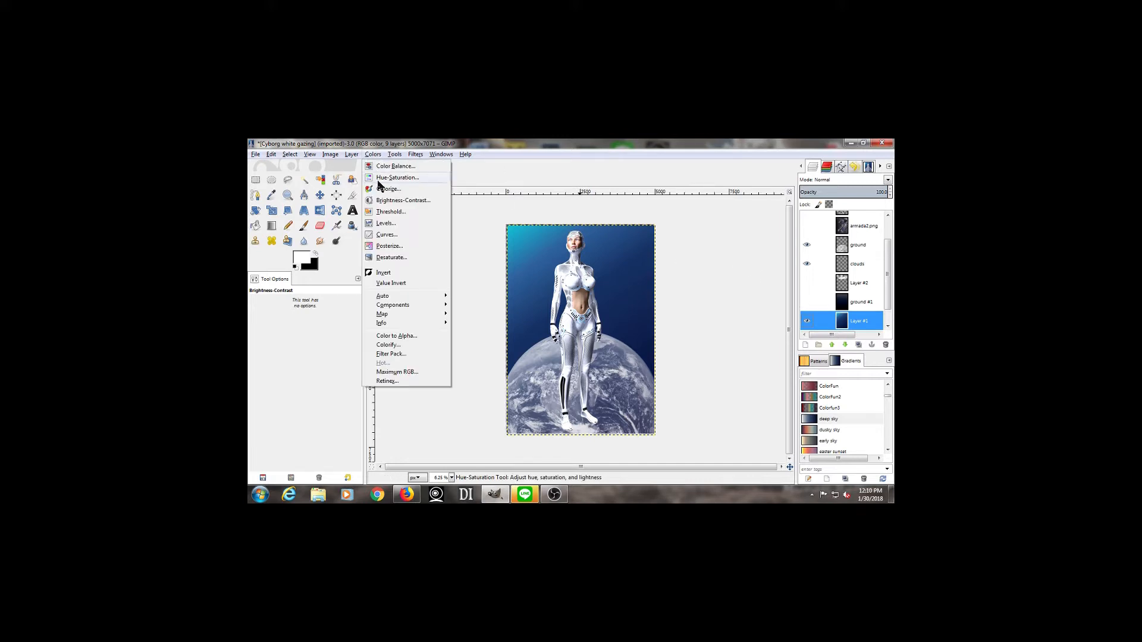
click(384, 199)
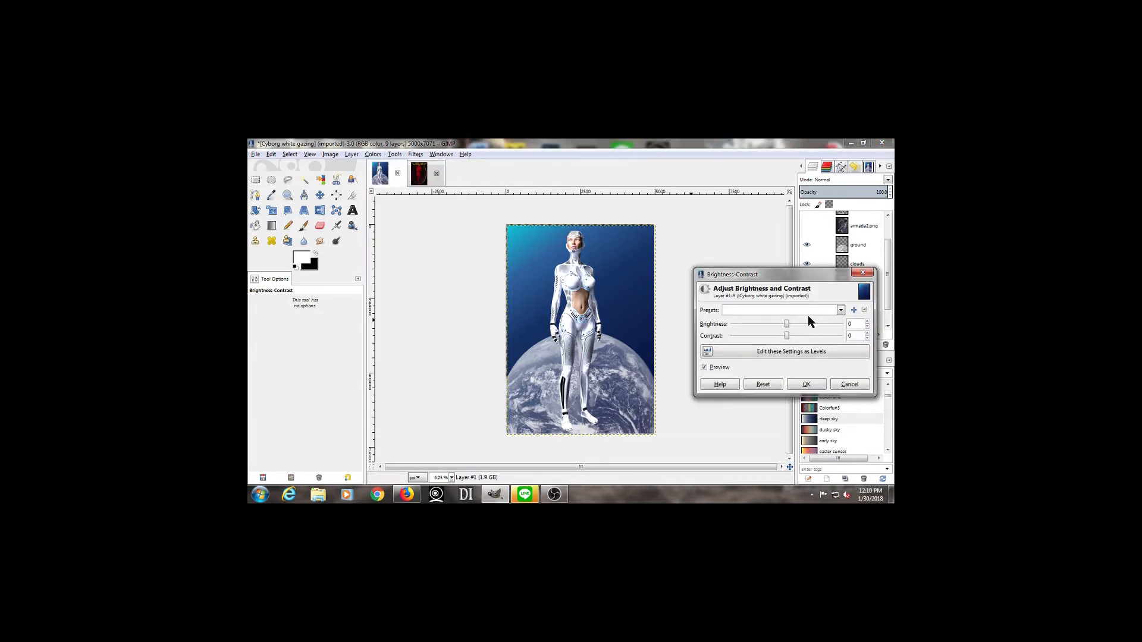
drag(784, 325, 760, 325)
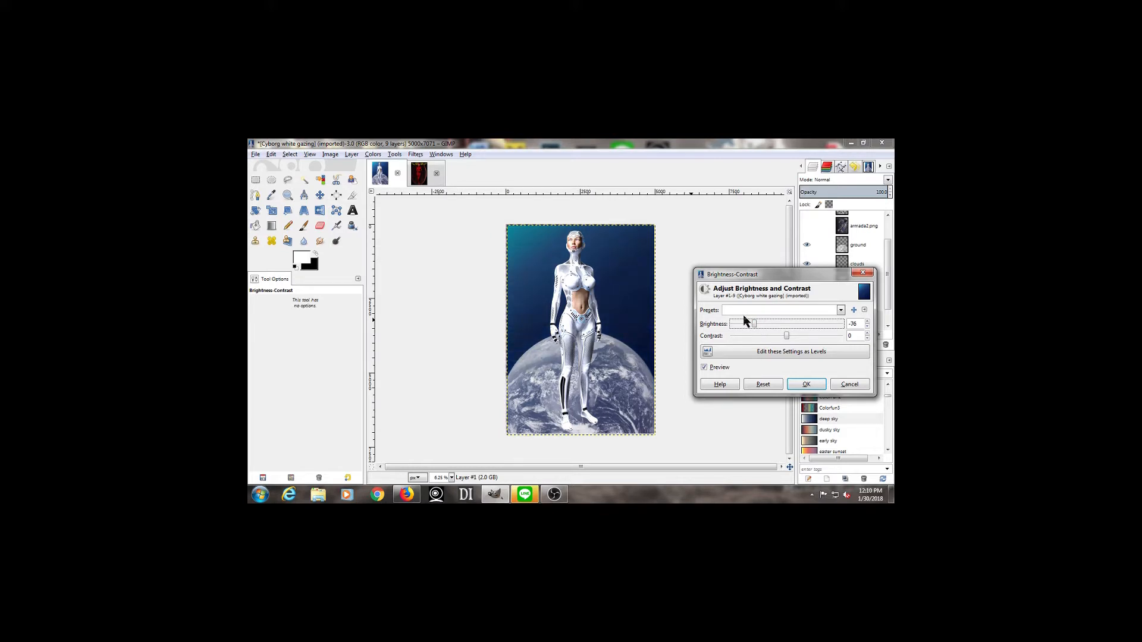
drag(753, 329, 746, 329)
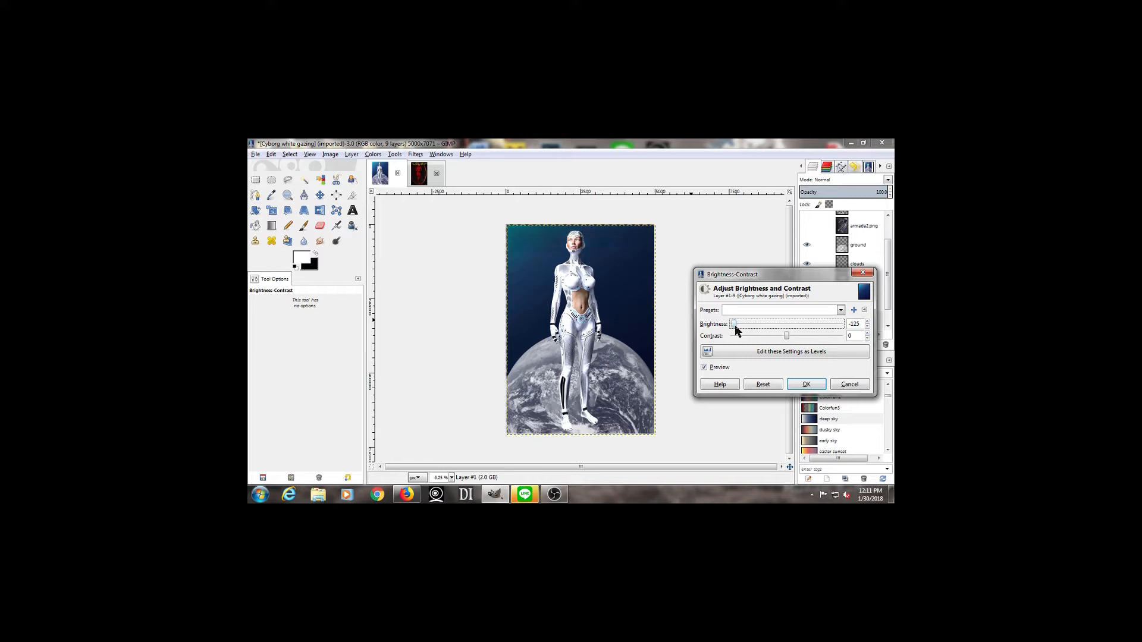
drag(787, 339, 794, 342)
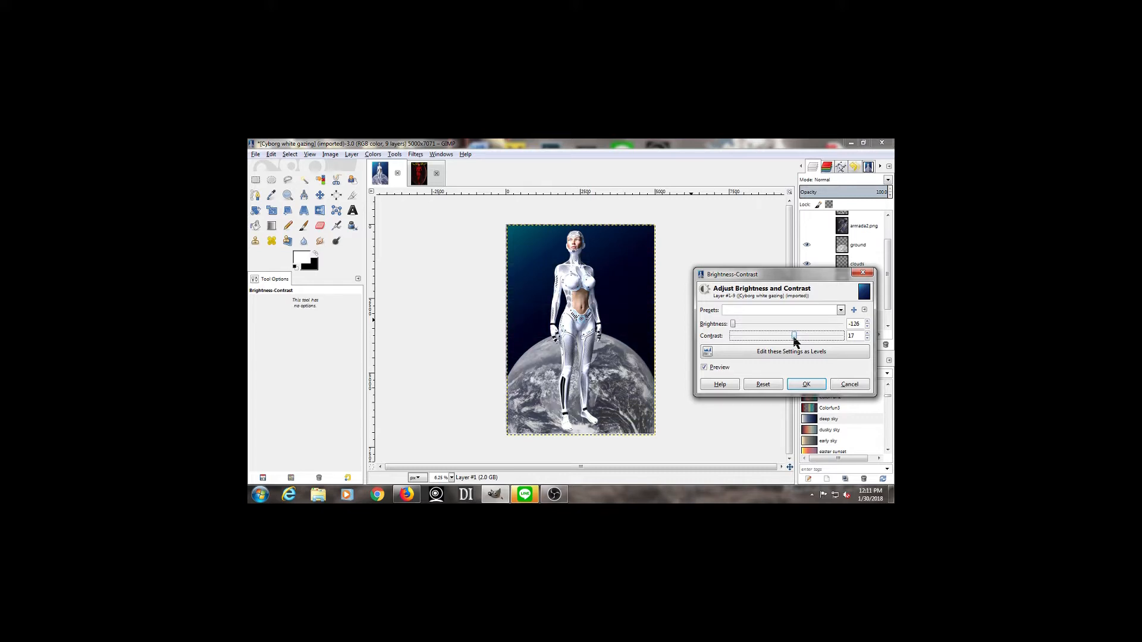
click(859, 336)
double_click(860, 335)
text(0)
key(Return)
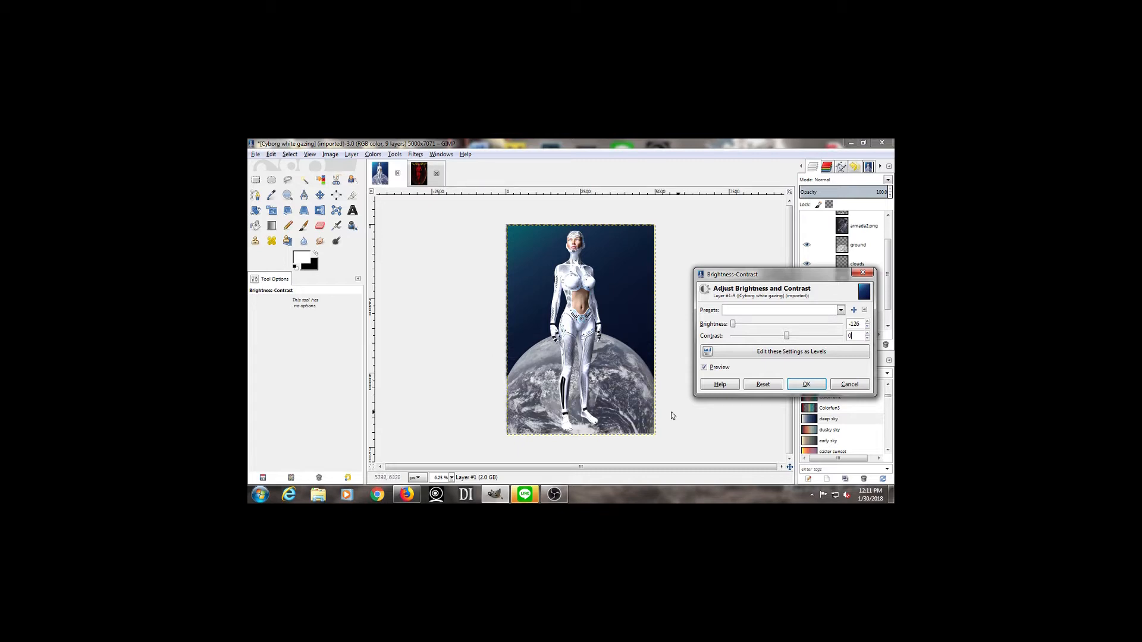
click(804, 384)
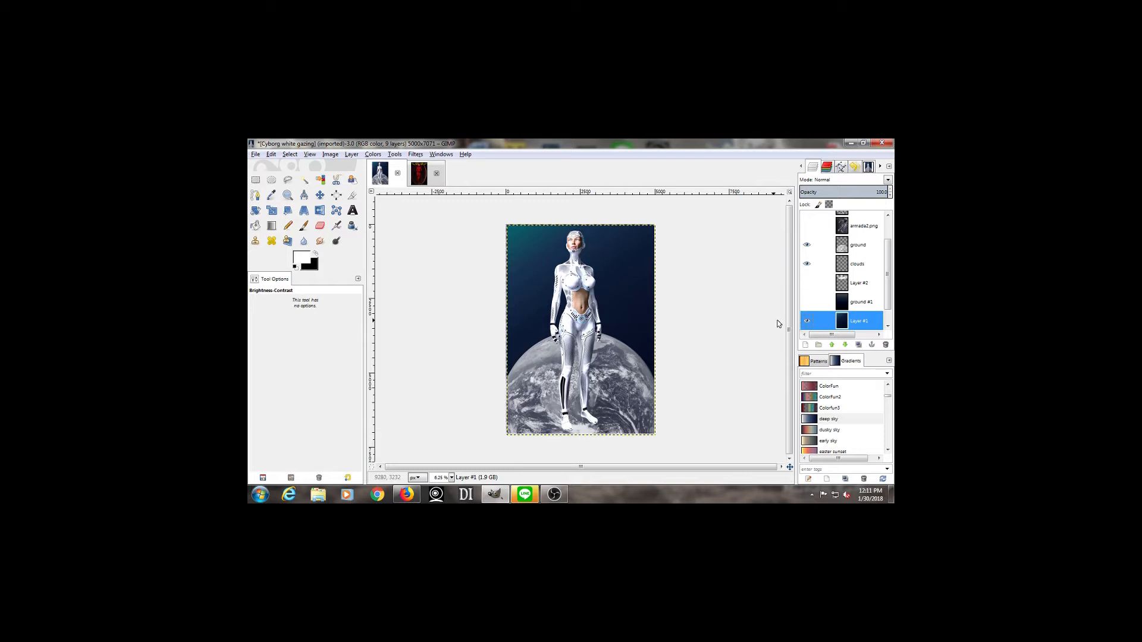
Step: Compare the two background gradients by toggling the visibility of the ground #1 layer, leaving Layer #1 showing
click(806, 303)
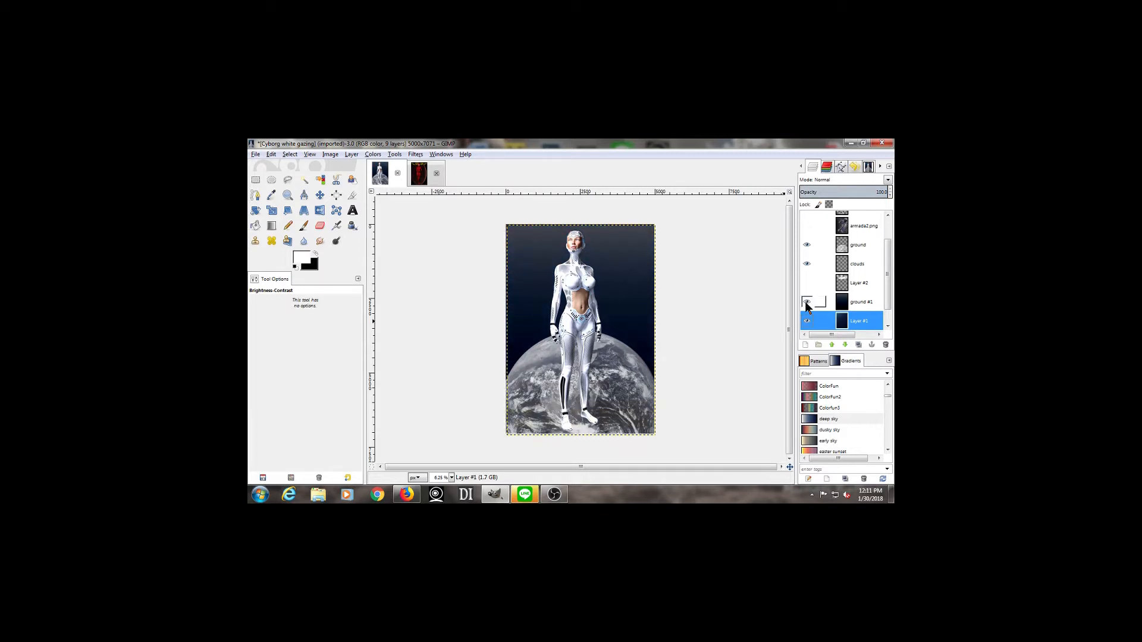
click(806, 304)
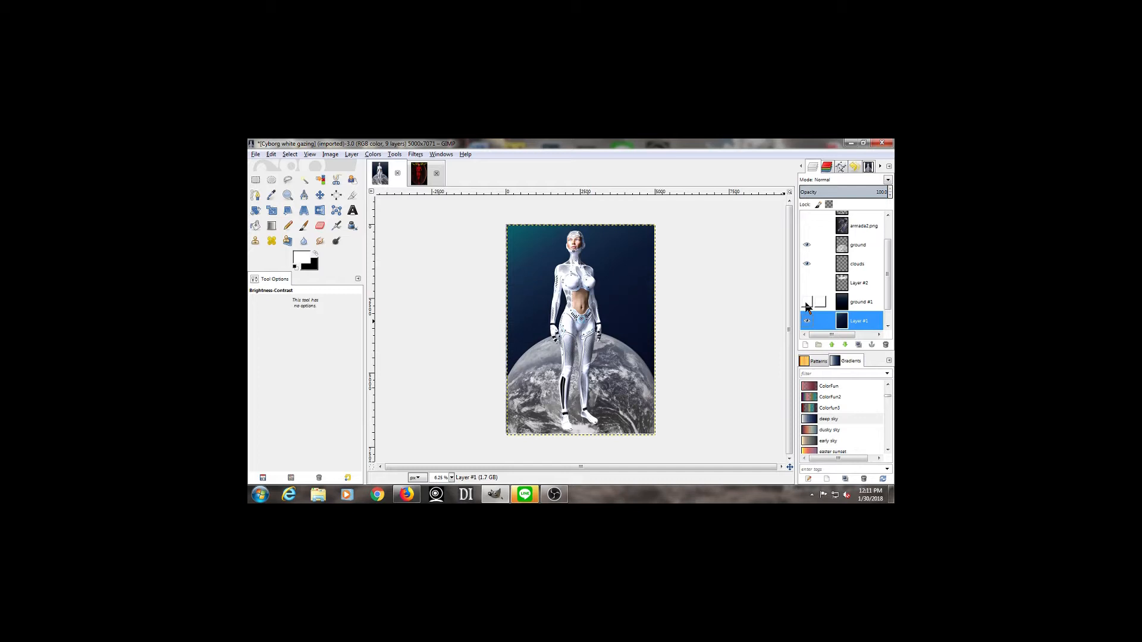
click(807, 320)
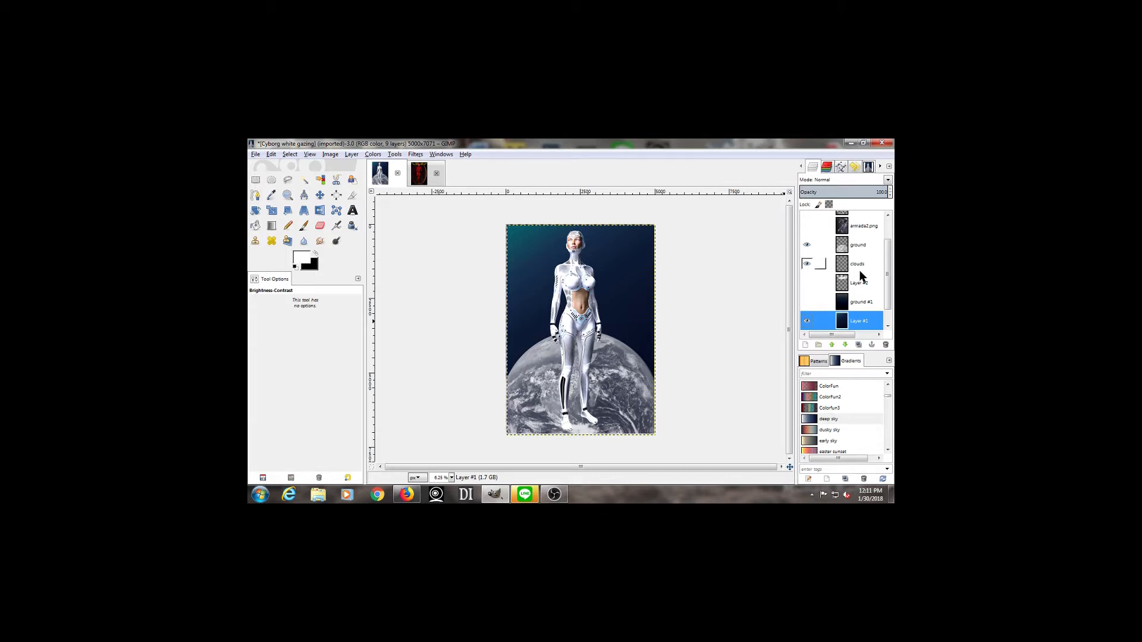
Step: Add a new transparent 5000 × 7071 px layer directly above the ground layer
click(861, 250)
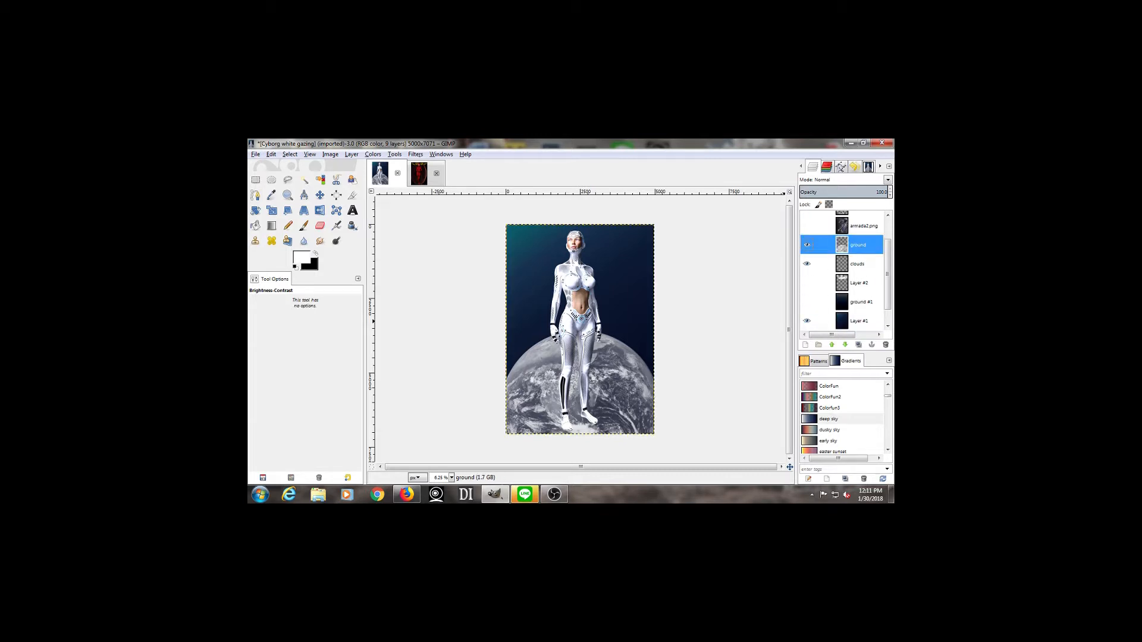
click(806, 344)
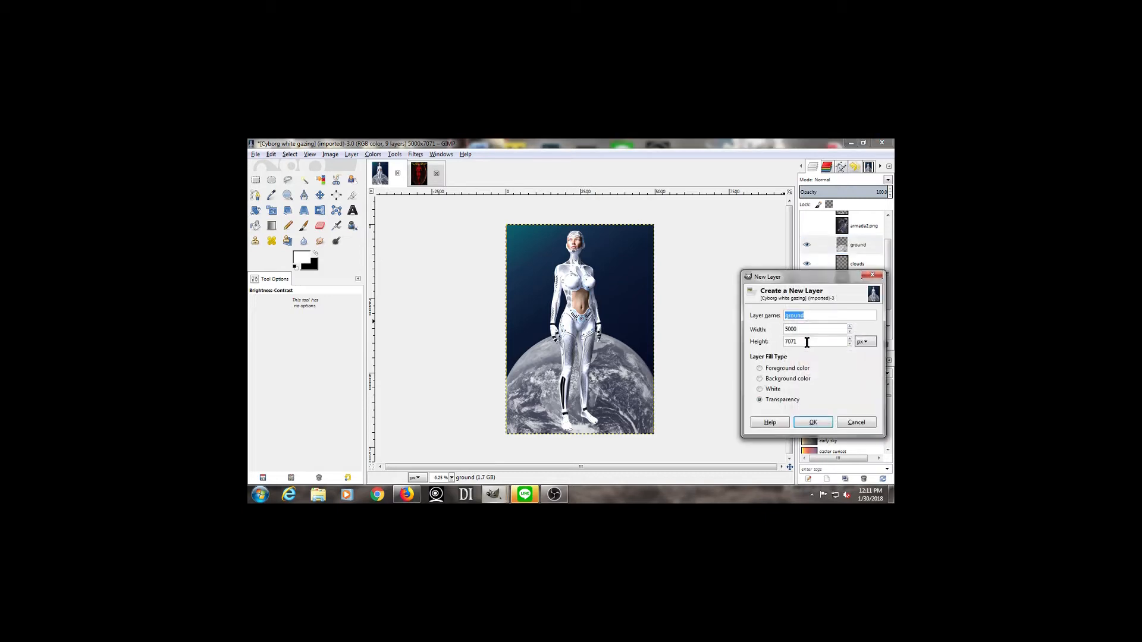
click(812, 422)
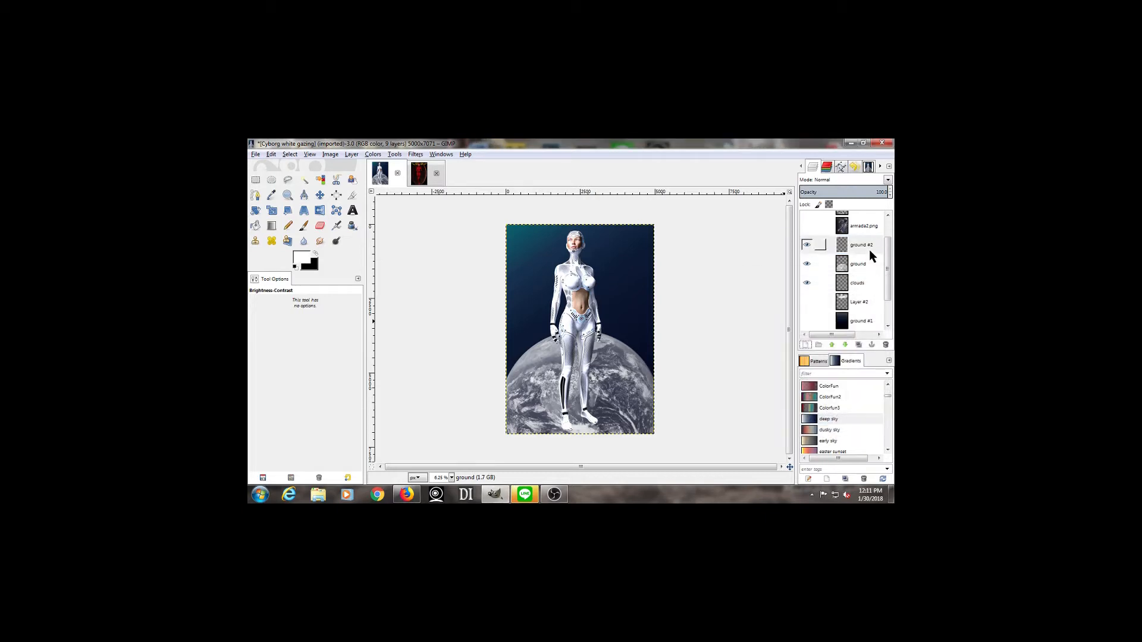
Step: Stamp a large white starfield and nebula behind the figure with the Paintbrush, using a star-cluster brush from the ultimate space brush pack
click(880, 167)
click(880, 166)
click(880, 166)
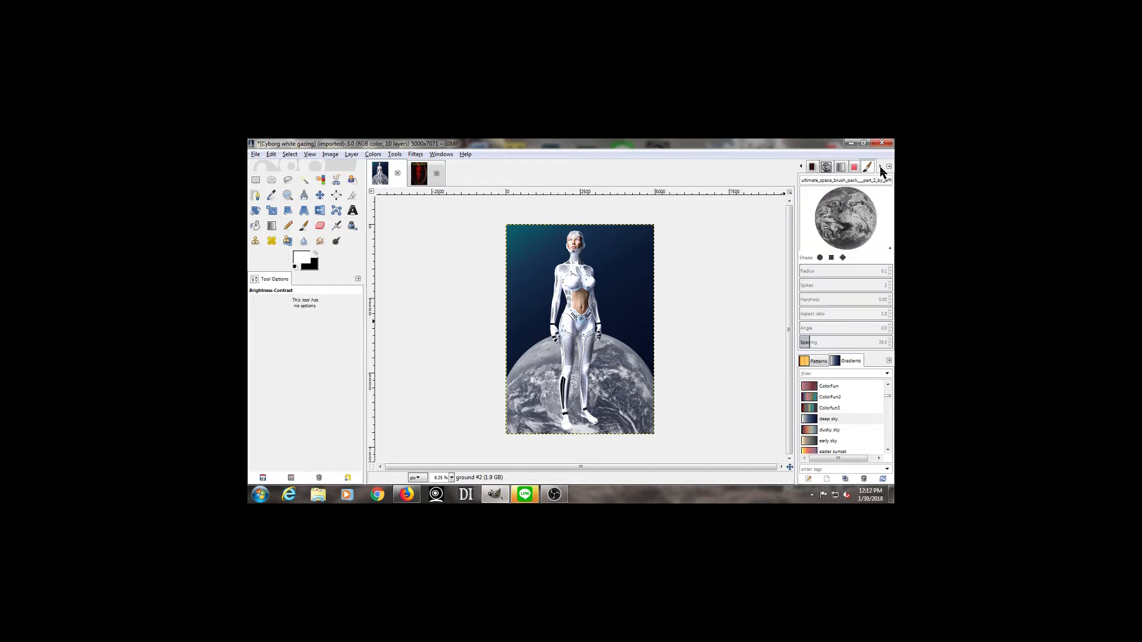
click(831, 169)
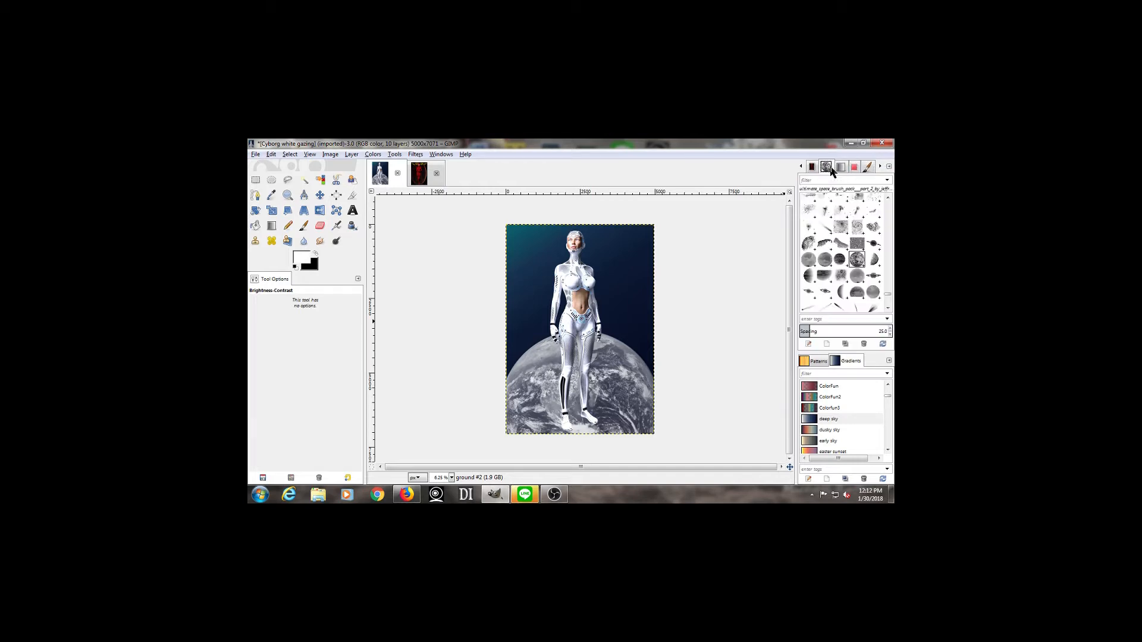
scroll(851, 247, up, 1)
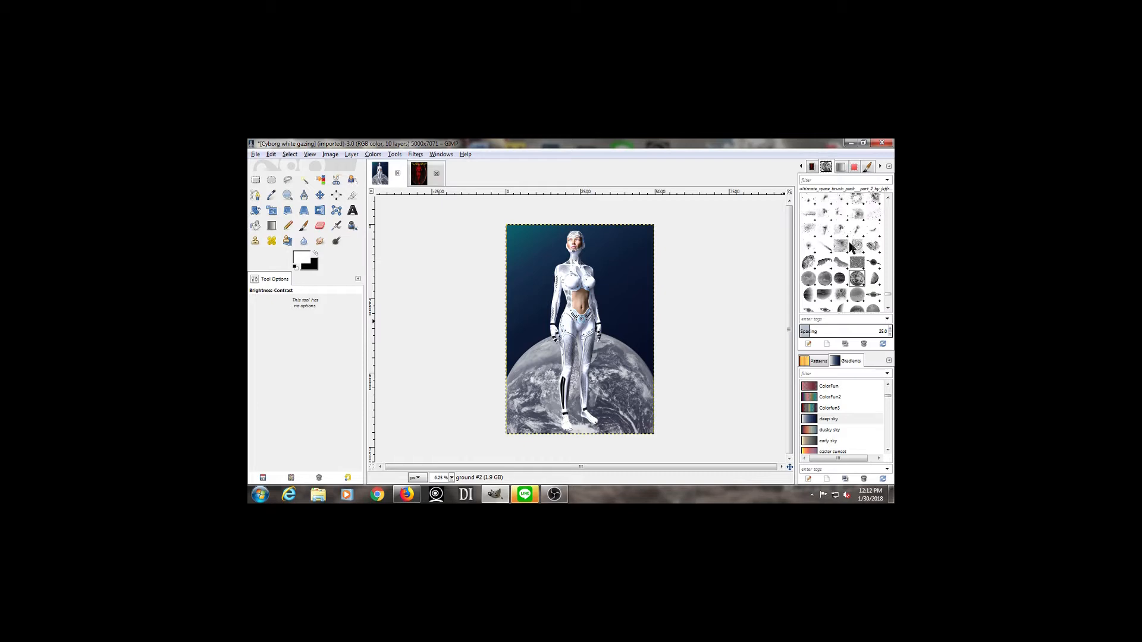
click(810, 230)
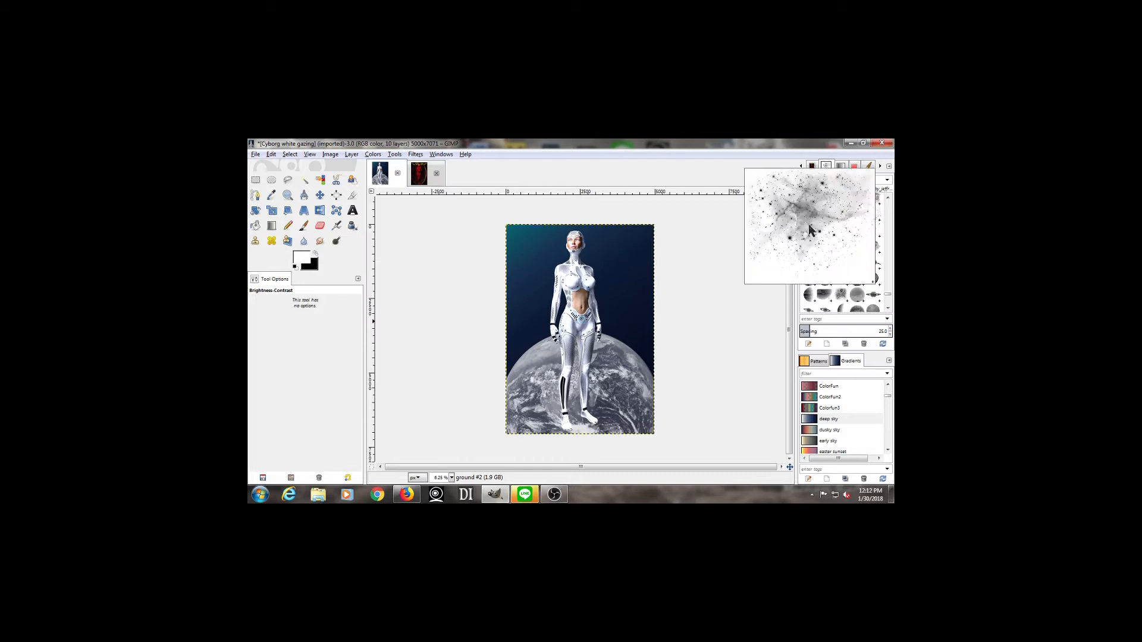
click(304, 226)
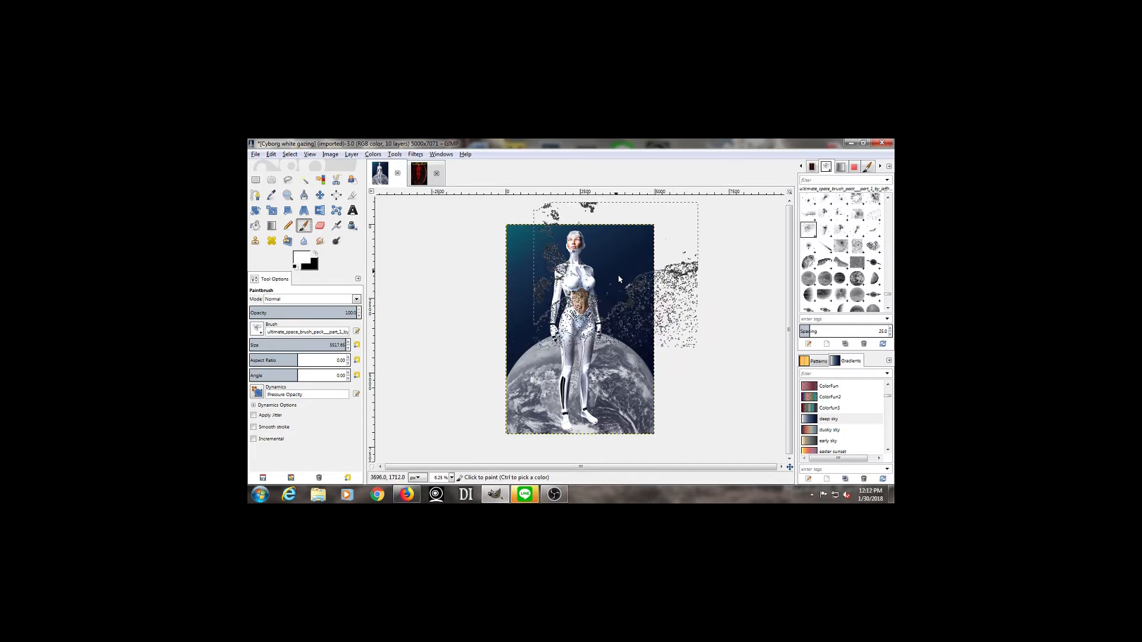
click(586, 291)
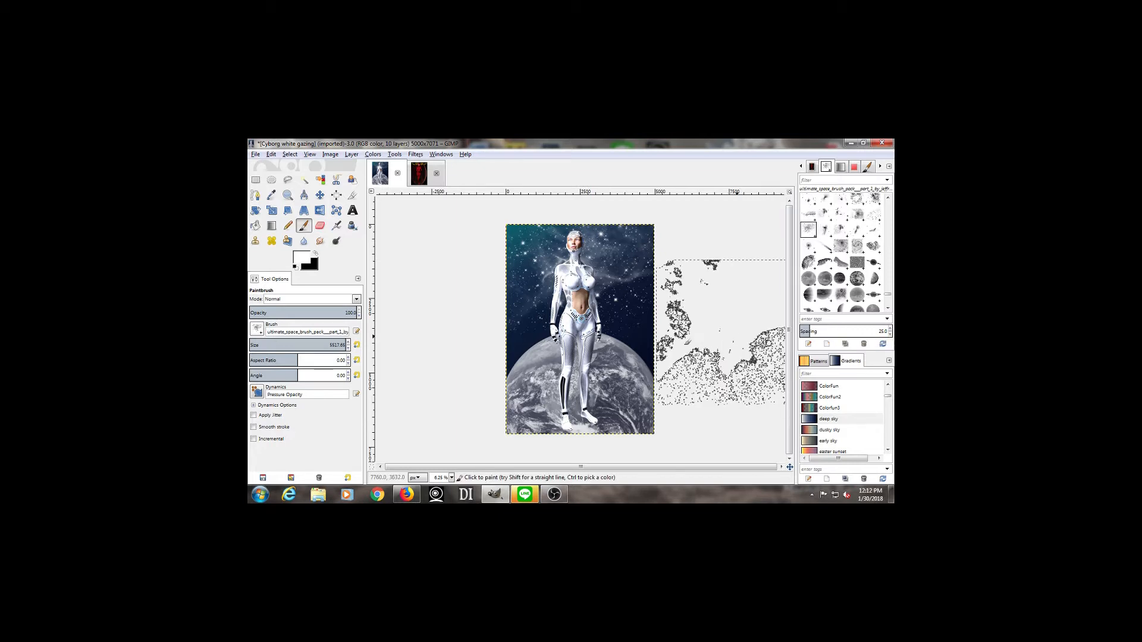
Step: Set the brush size to 188 and choose the 2. Hardness 025 brush
click(267, 342)
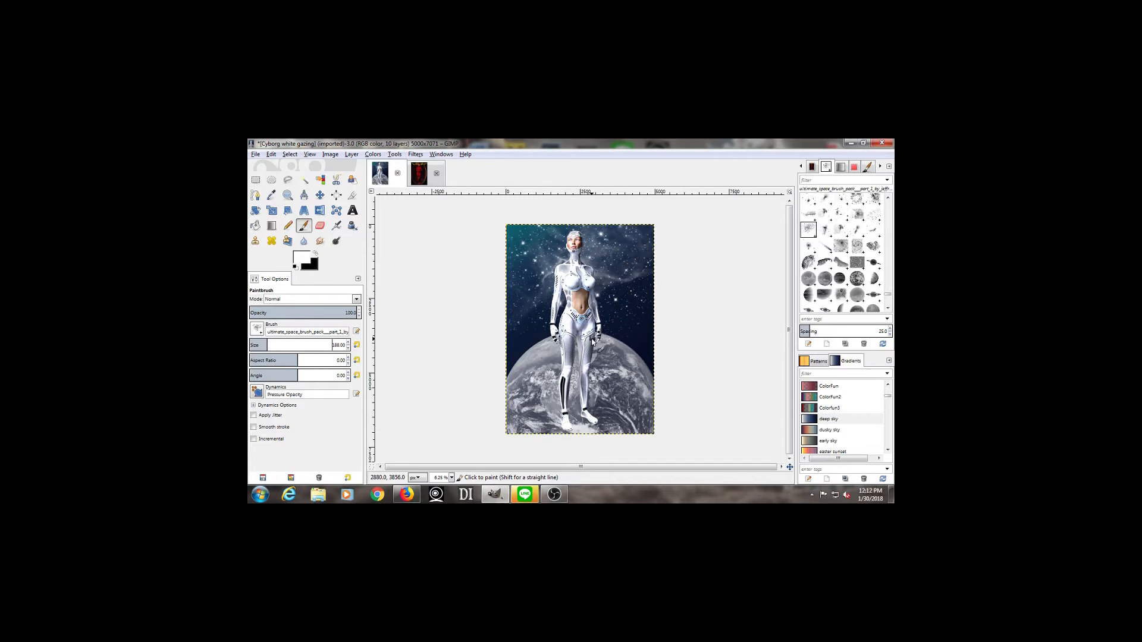
scroll(591, 340, up, 1)
scroll(591, 339, up, 2)
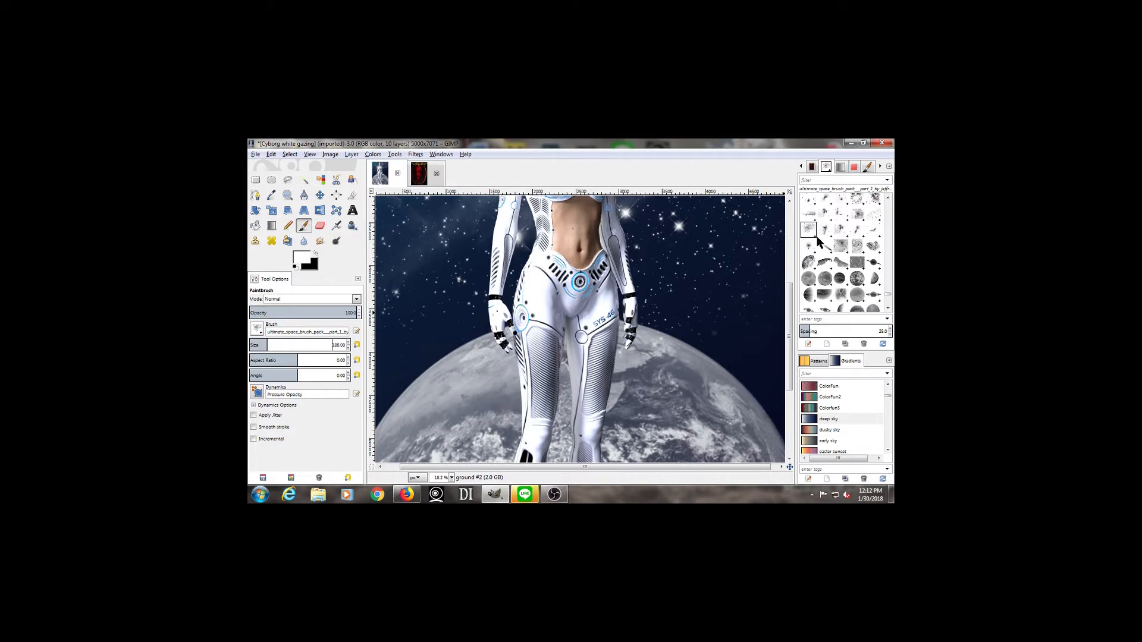
scroll(834, 226, up, 3)
scroll(833, 226, up, 3)
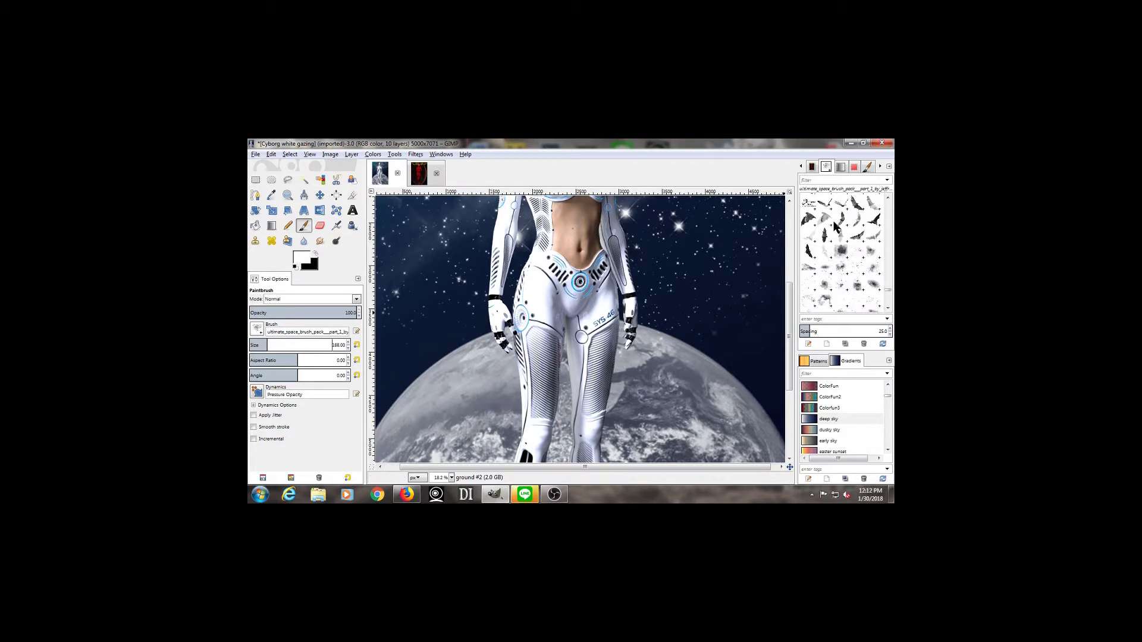
scroll(834, 224, up, 5)
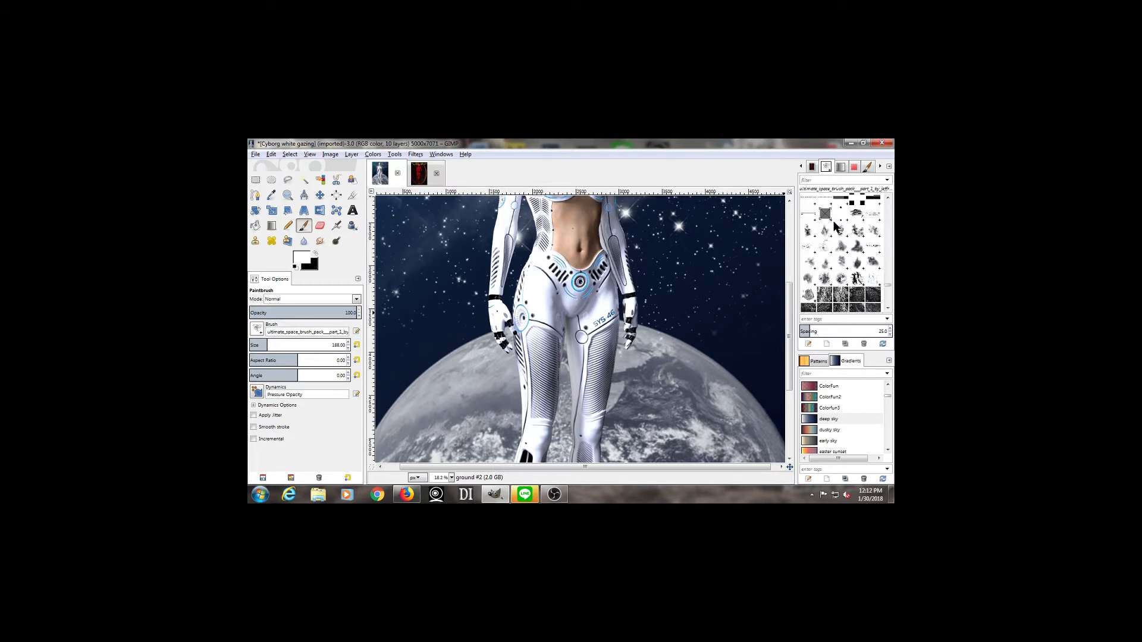
scroll(834, 223, up, 8)
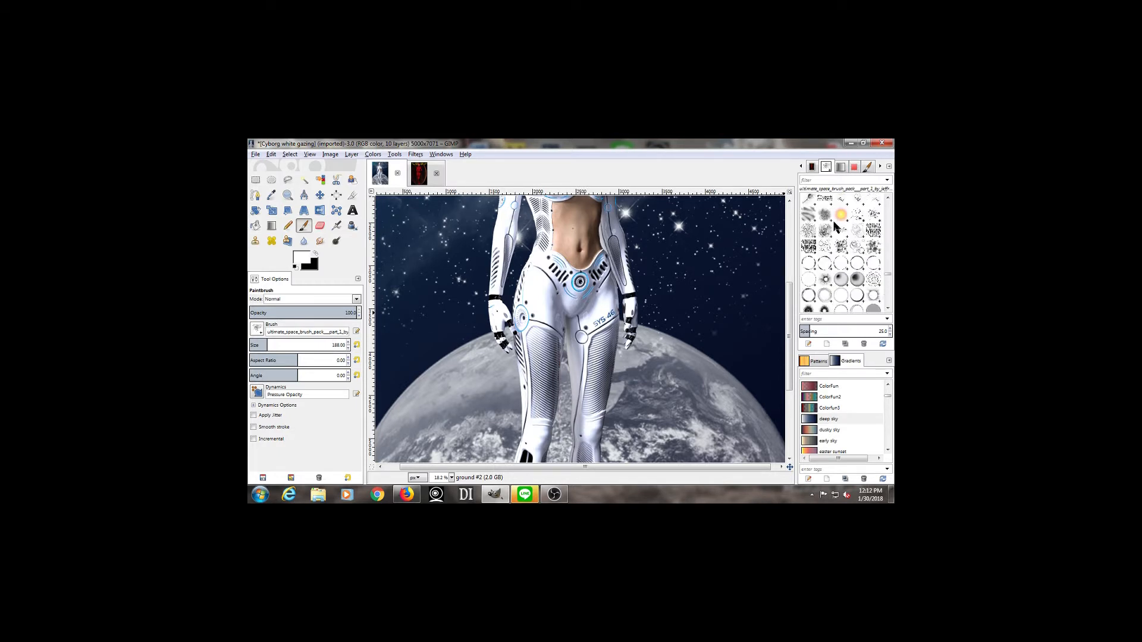
scroll(835, 223, up, 8)
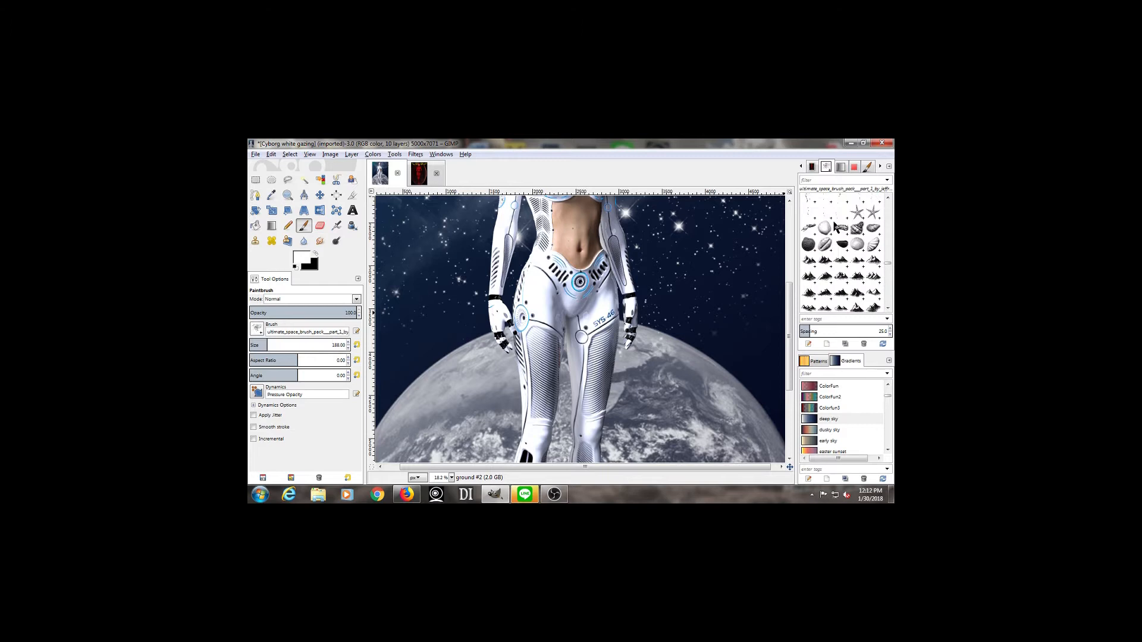
scroll(833, 223, up, 8)
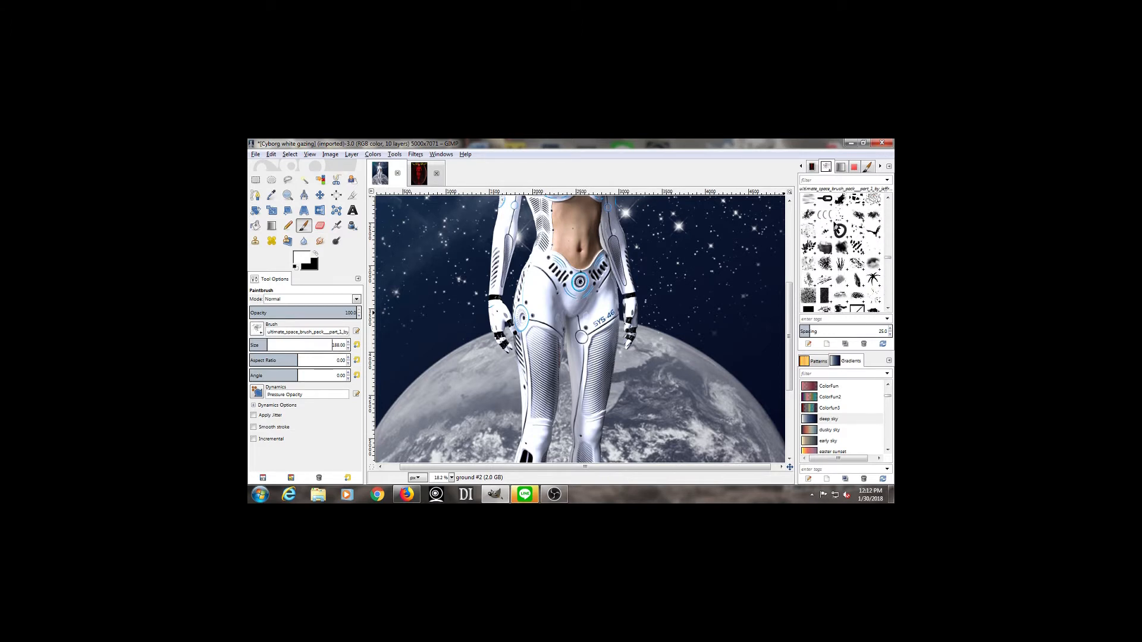
scroll(834, 225, up, 8)
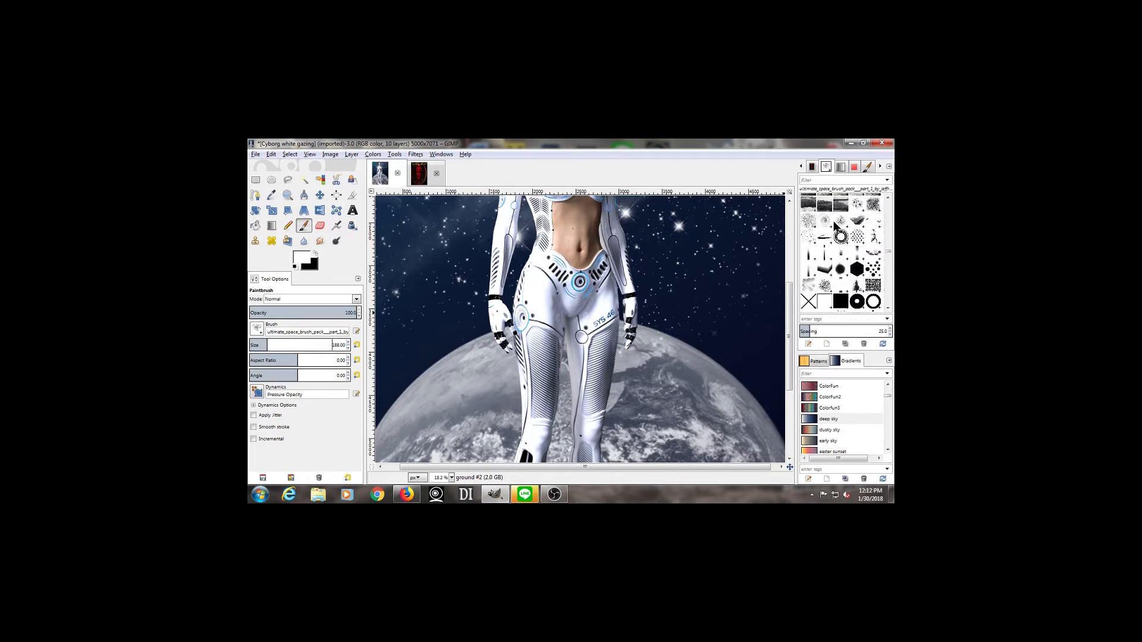
scroll(834, 223, up, 6)
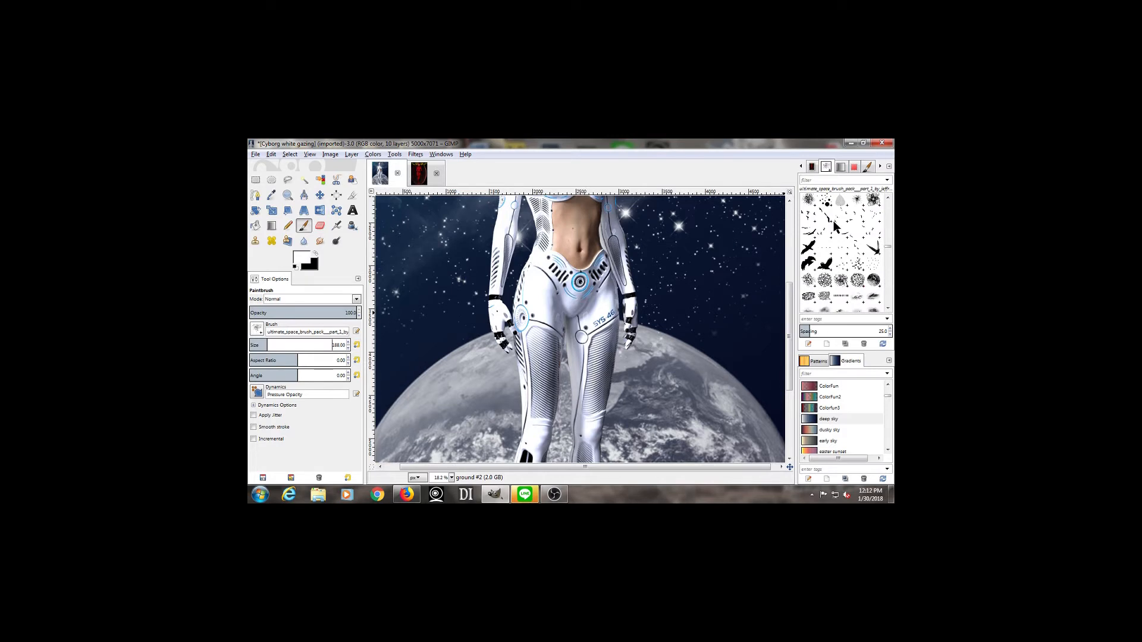
scroll(835, 226, up, 7)
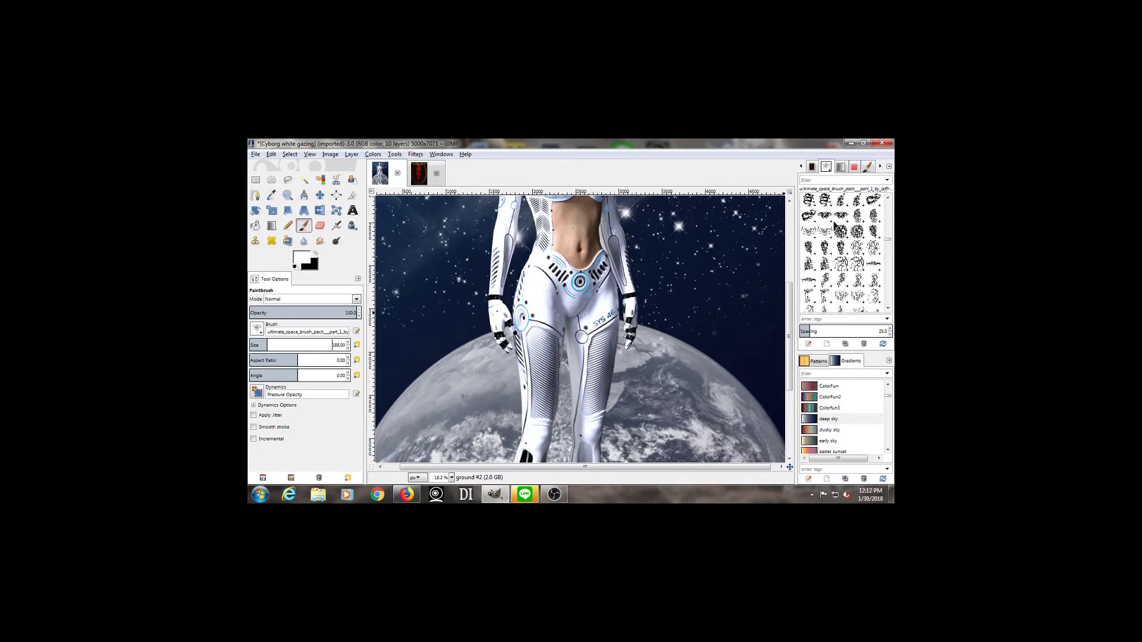
scroll(835, 224, up, 7)
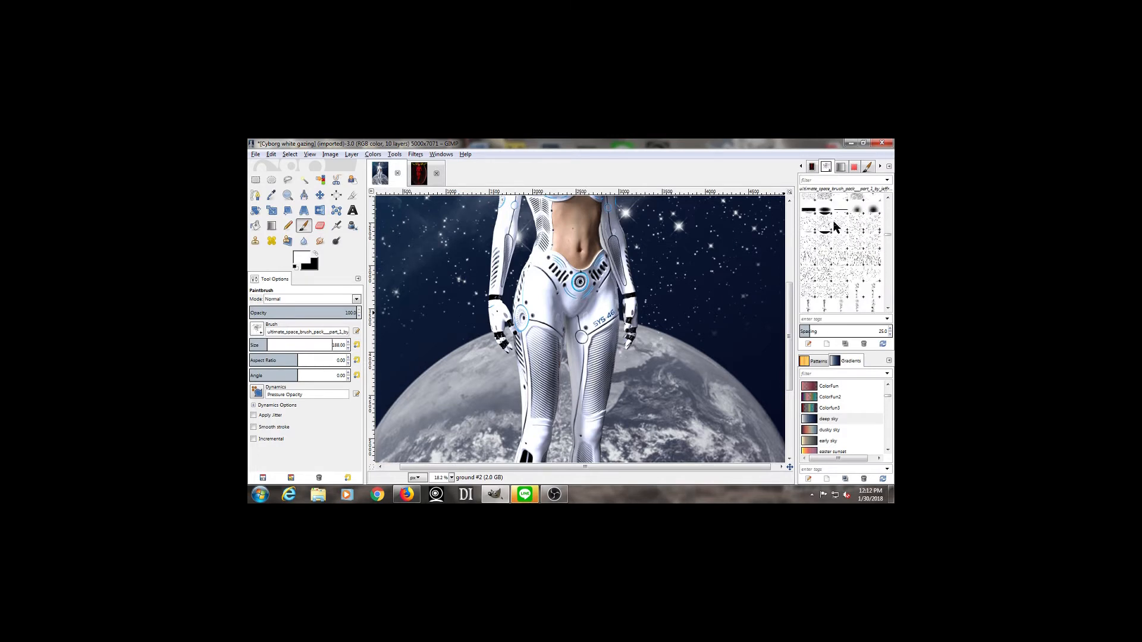
click(857, 253)
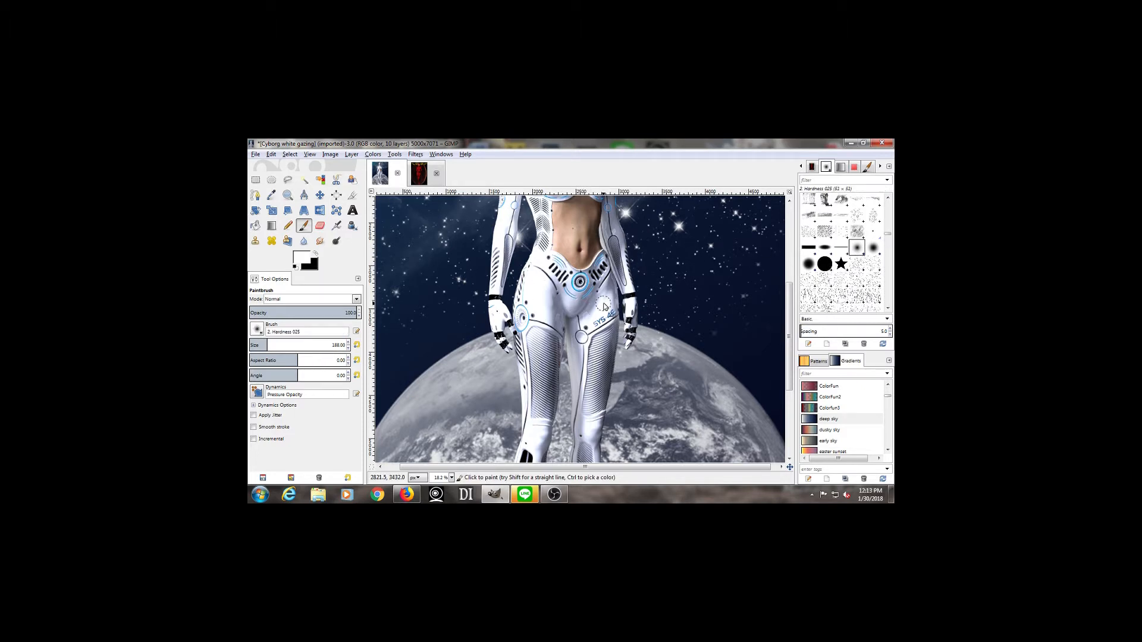
Step: Hide the topmost Cyborg white gazing layer to expose the stars overlapping the planet, keeping ground #2 as the active layer
click(802, 170)
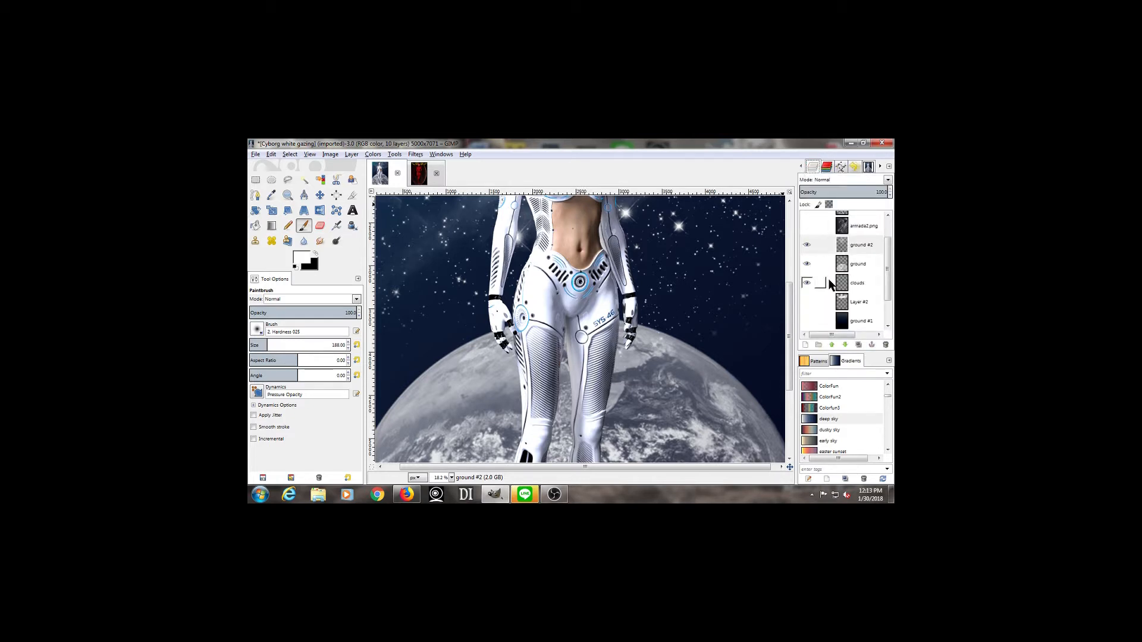
scroll(809, 227, up, 1)
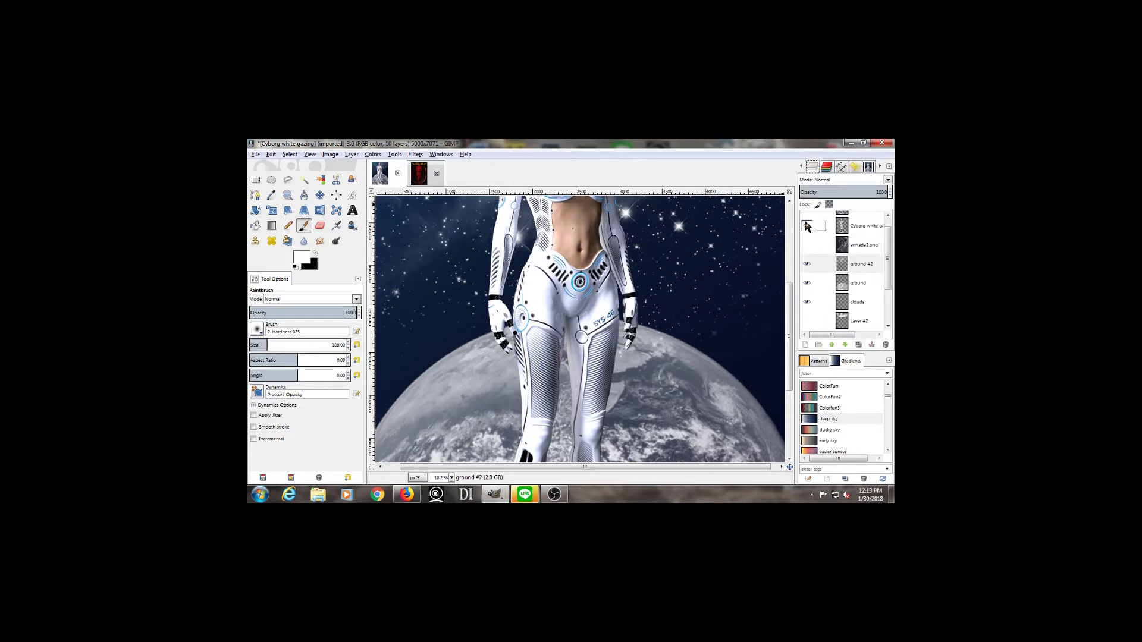
scroll(807, 226, up, 1)
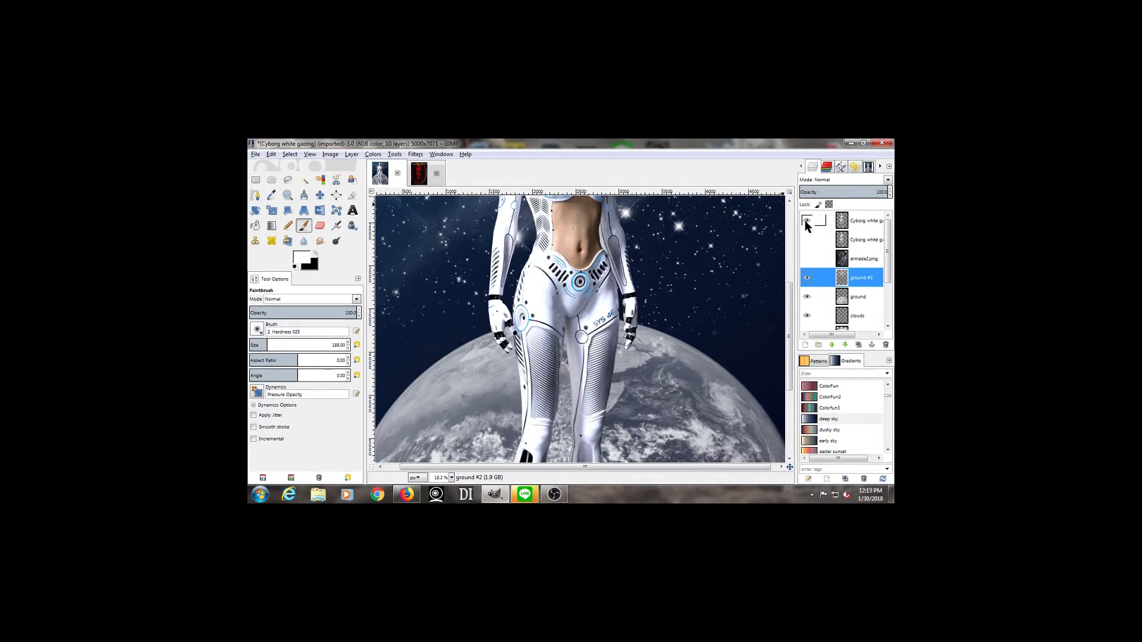
click(805, 221)
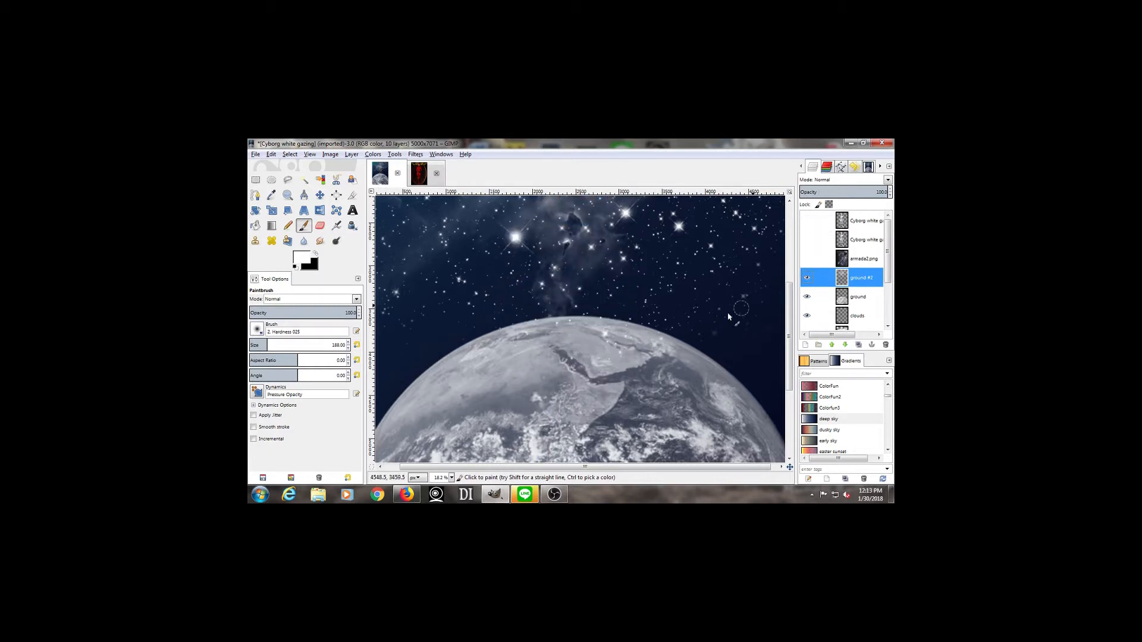
right_click(865, 281)
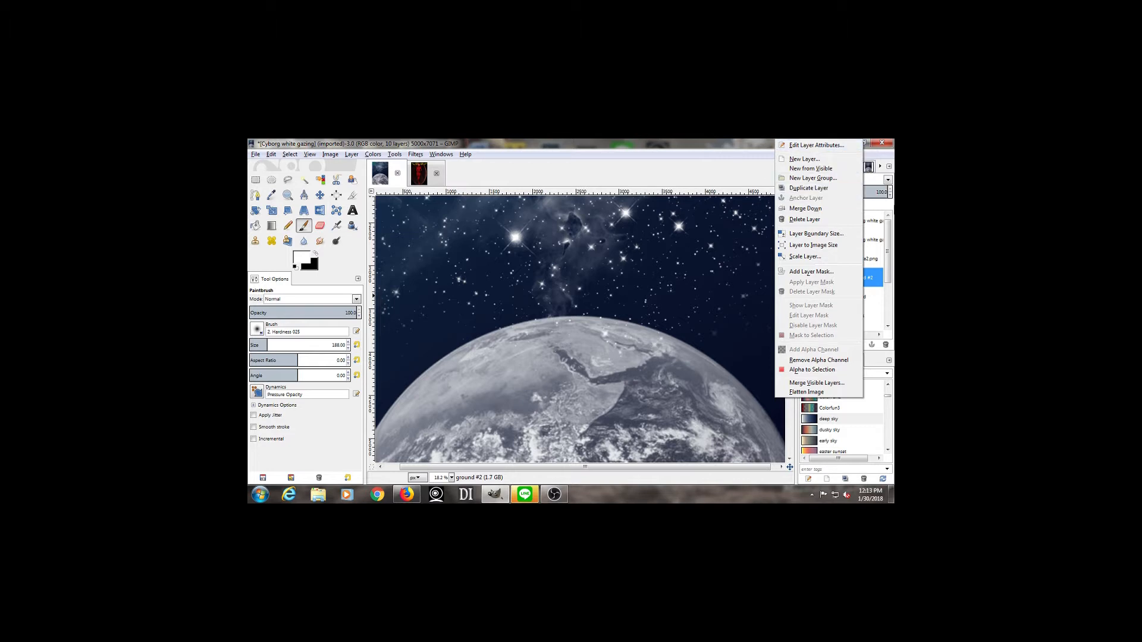
click(718, 151)
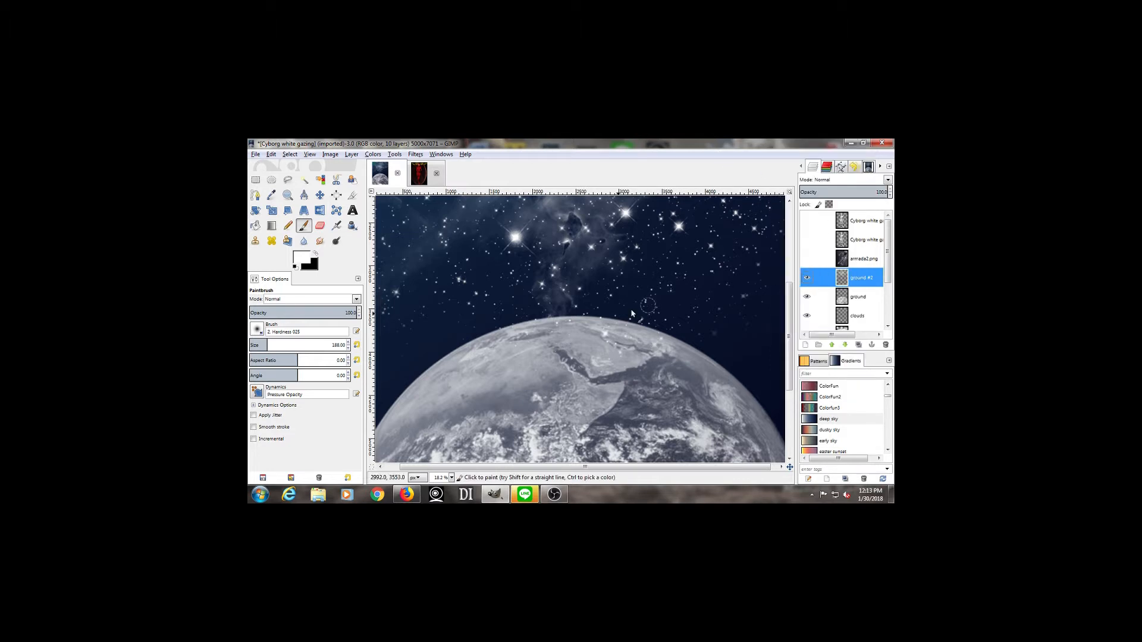
Step: Erase the stars covering the planet on the ground #2 layer, using the Eraser at a size of about 434
click(318, 228)
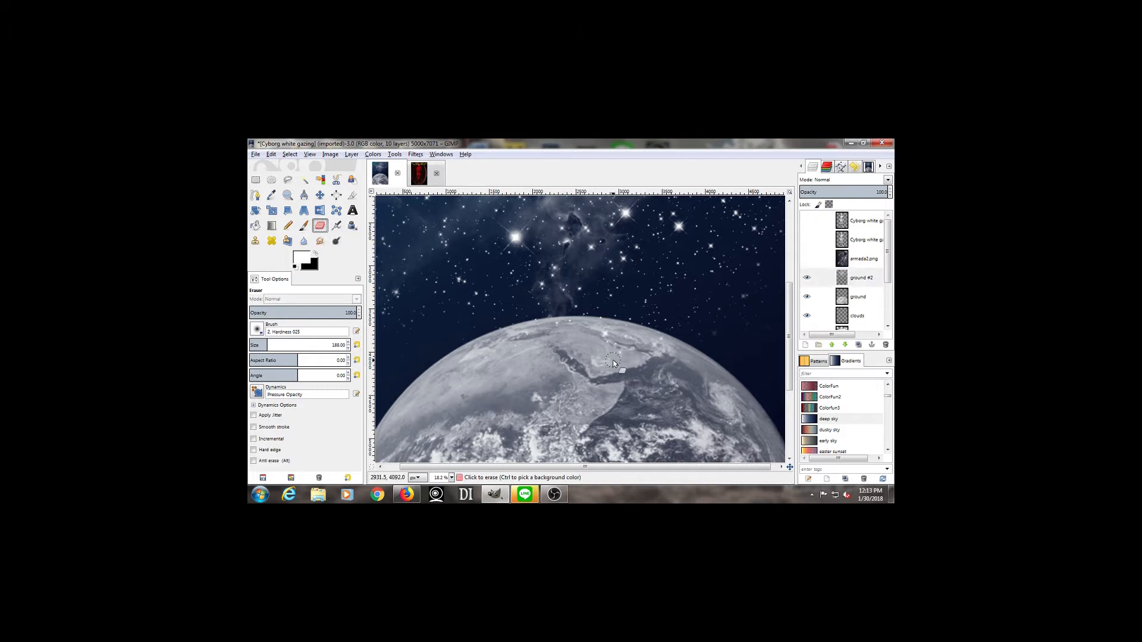
drag(272, 345, 290, 345)
drag(535, 328, 475, 367)
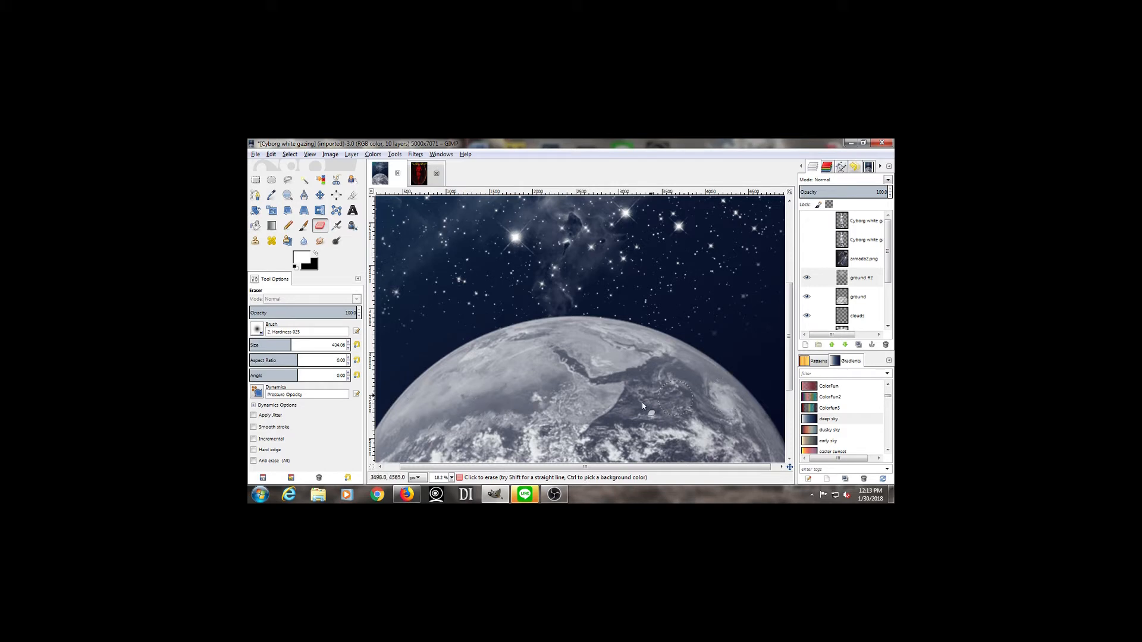
Step: Make the topmost Cyborg white gazing layer visible again and check the figure against the cleaned planet and starfield
scroll(535, 386, down, 2)
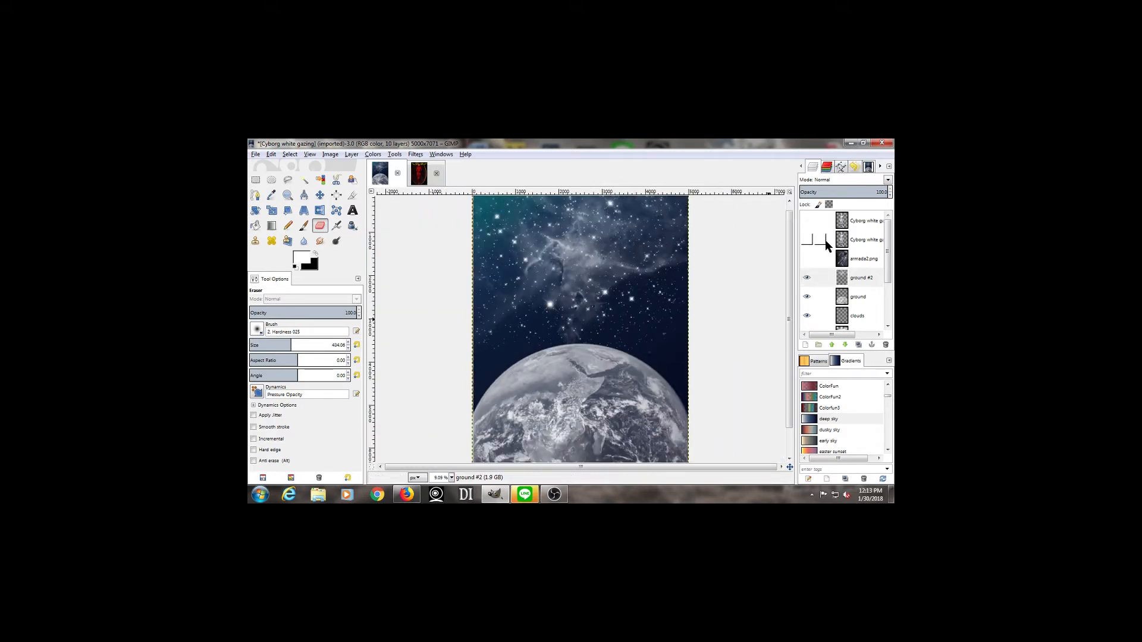
click(806, 221)
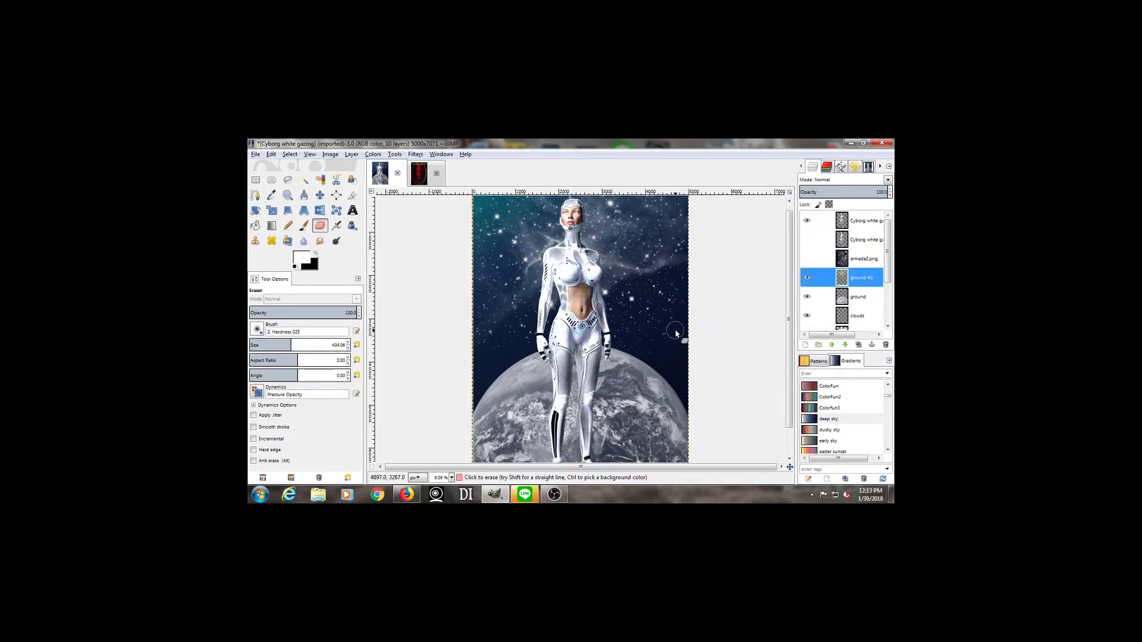
scroll(675, 333, down, 1)
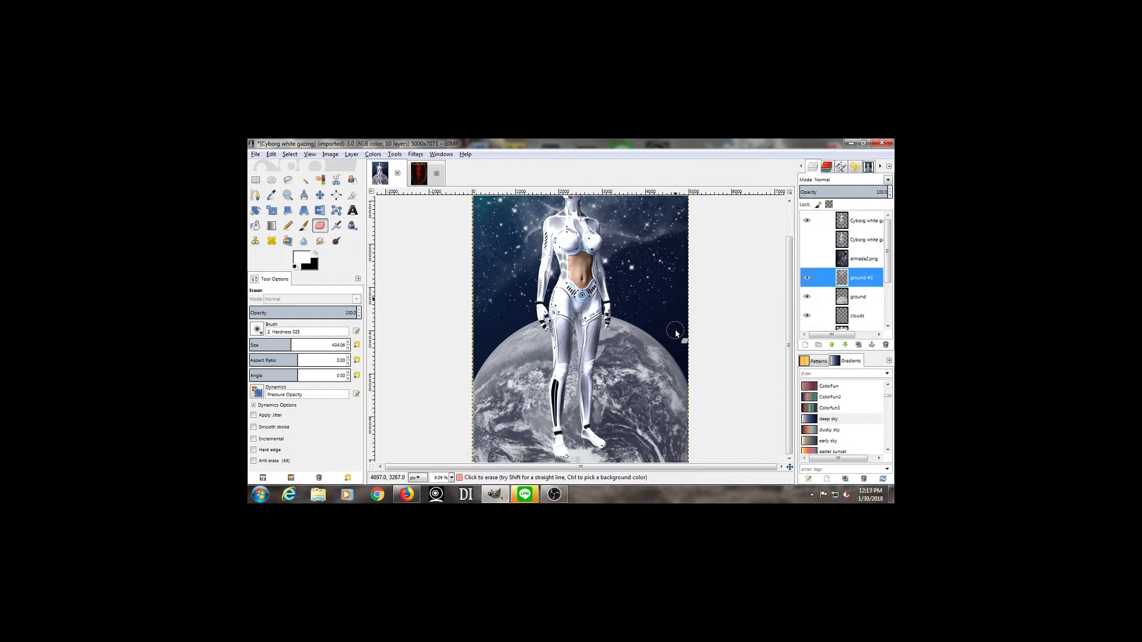
scroll(676, 333, up, 1)
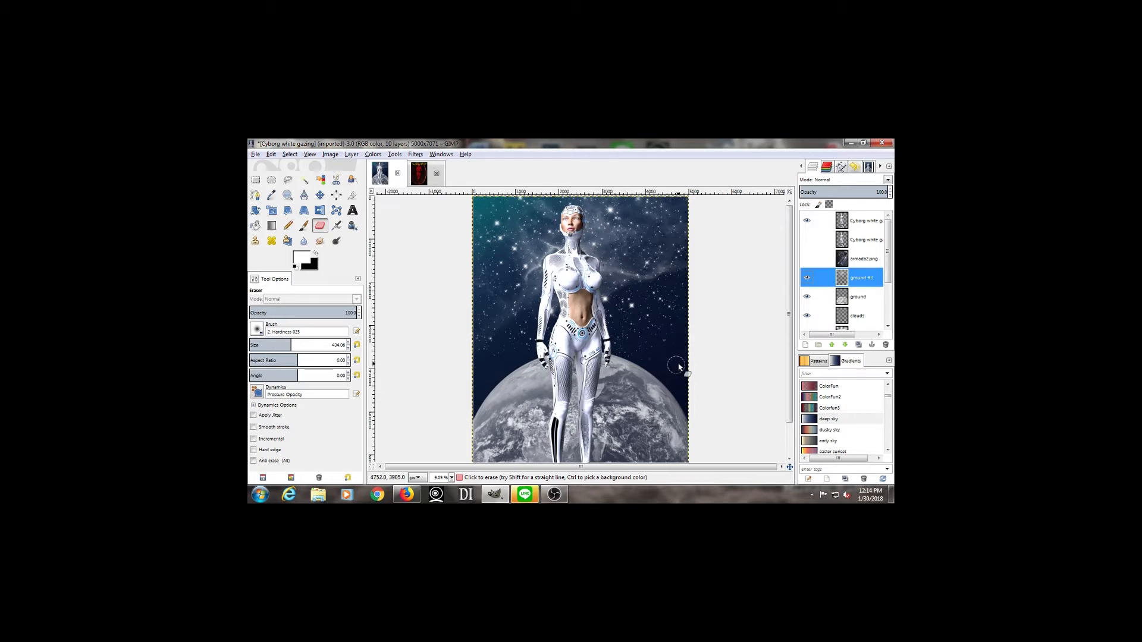
Step: Look through the brush collection for a suitable star brush
click(880, 166)
click(879, 166)
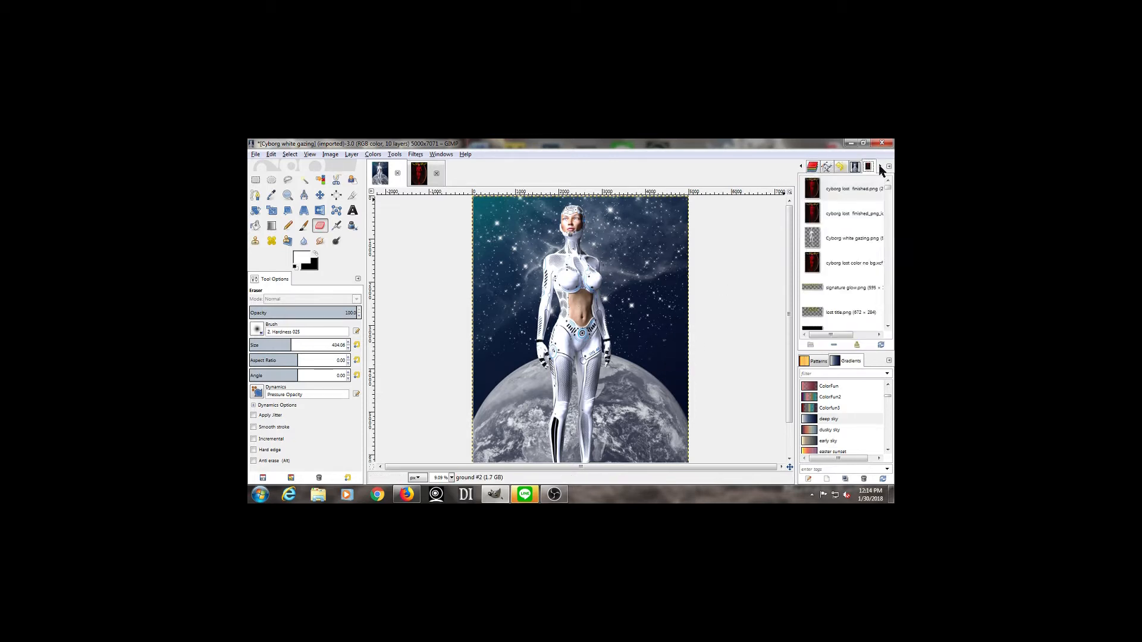
click(879, 166)
click(826, 167)
scroll(832, 240, down, 5)
scroll(831, 240, down, 8)
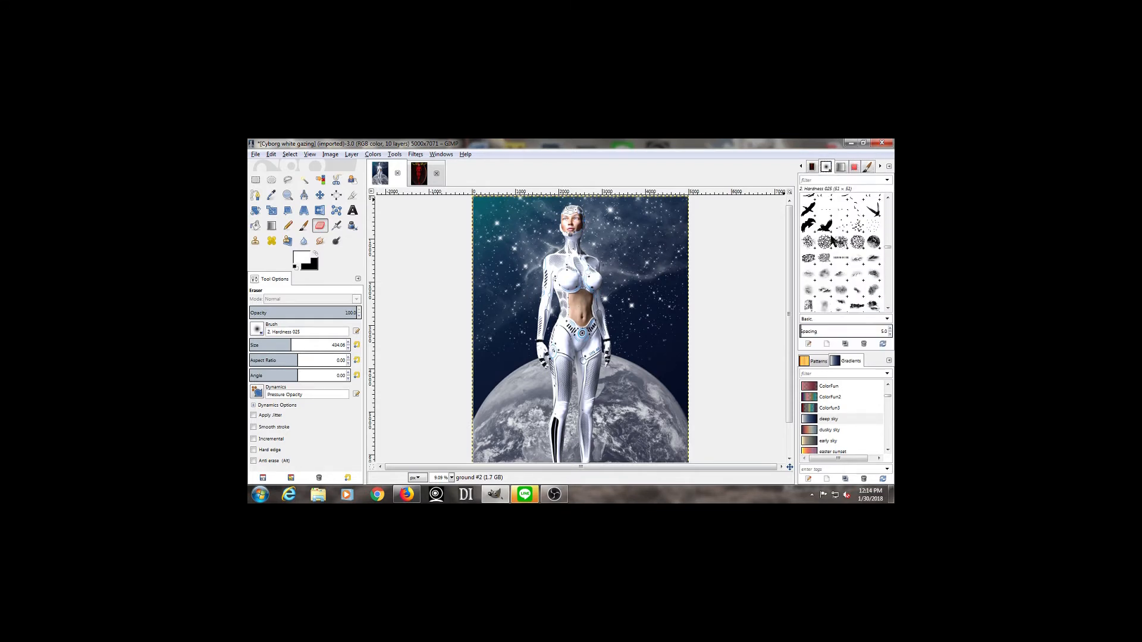
scroll(831, 241, down, 8)
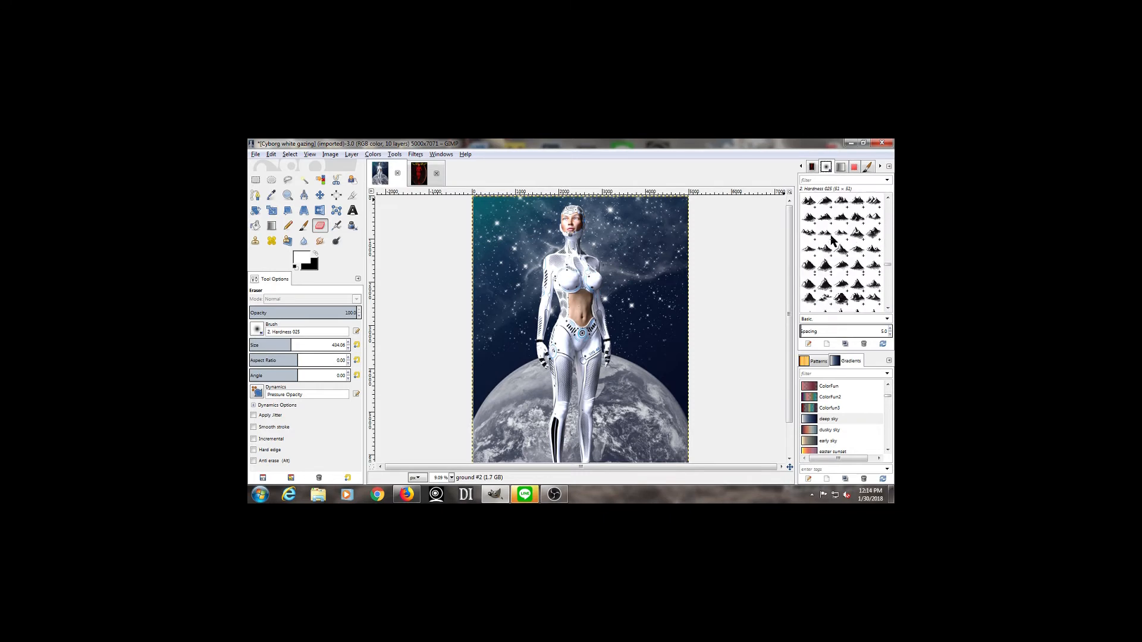
scroll(832, 241, down, 3)
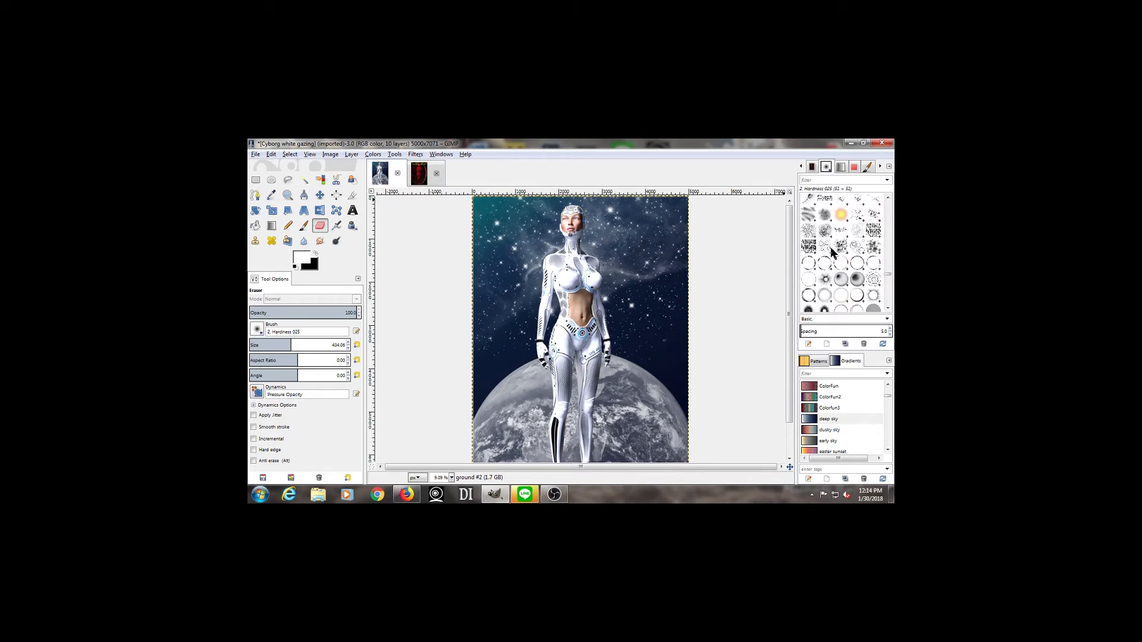
Step: Add the tag 14 Stars Brush for GIMP by FROST to the selected 2. Hardness 025 brush
click(885, 320)
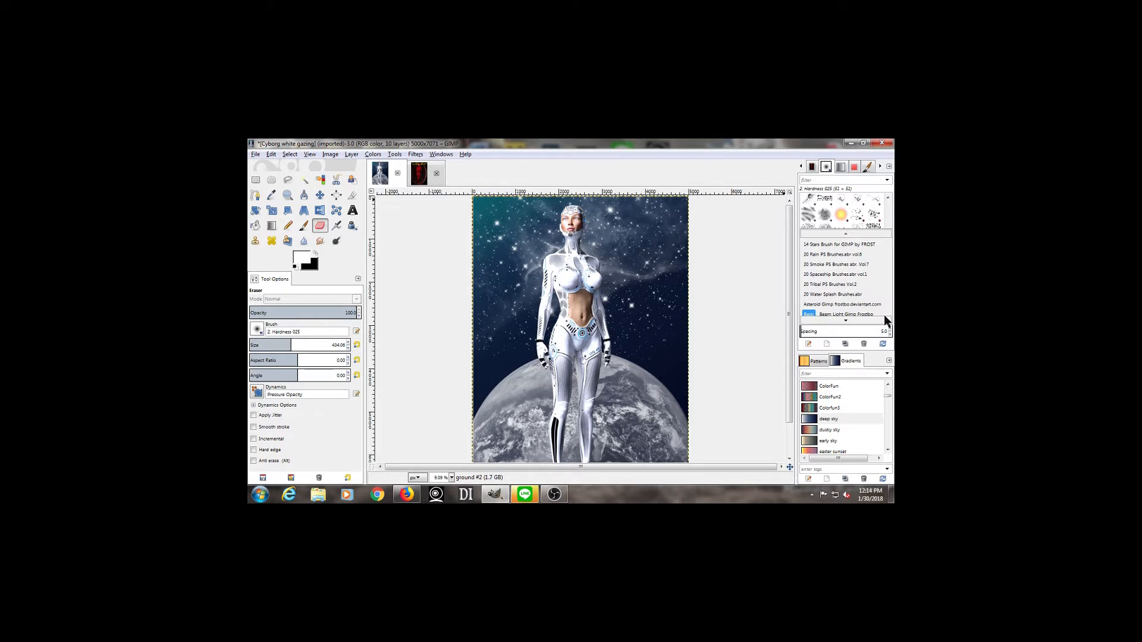
mouse_move(811, 321)
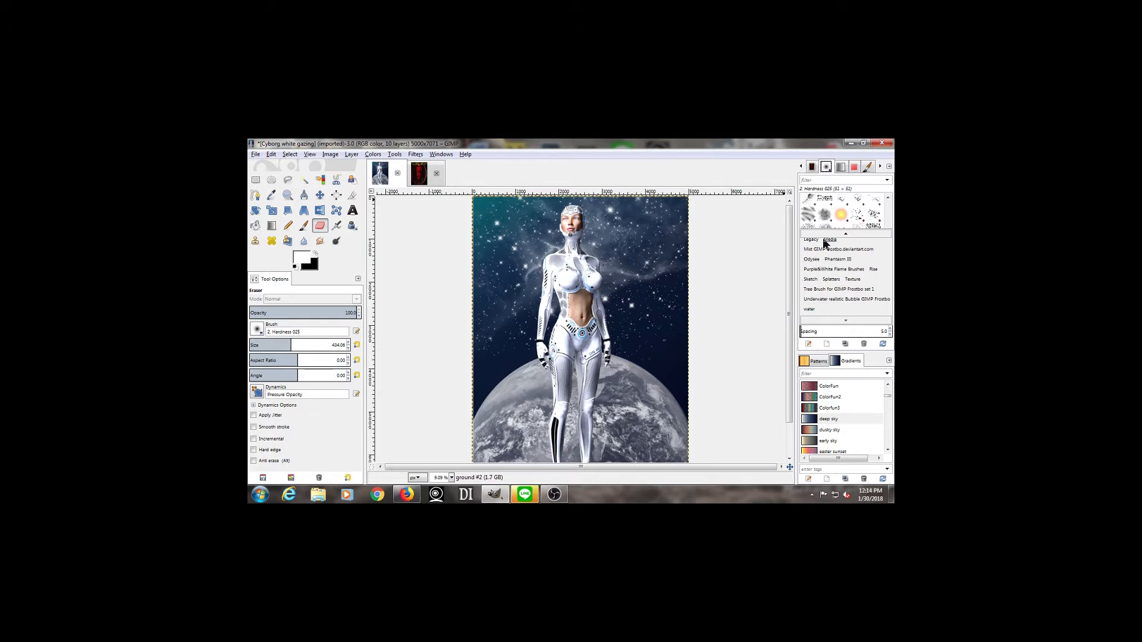
scroll(824, 262, up, 2)
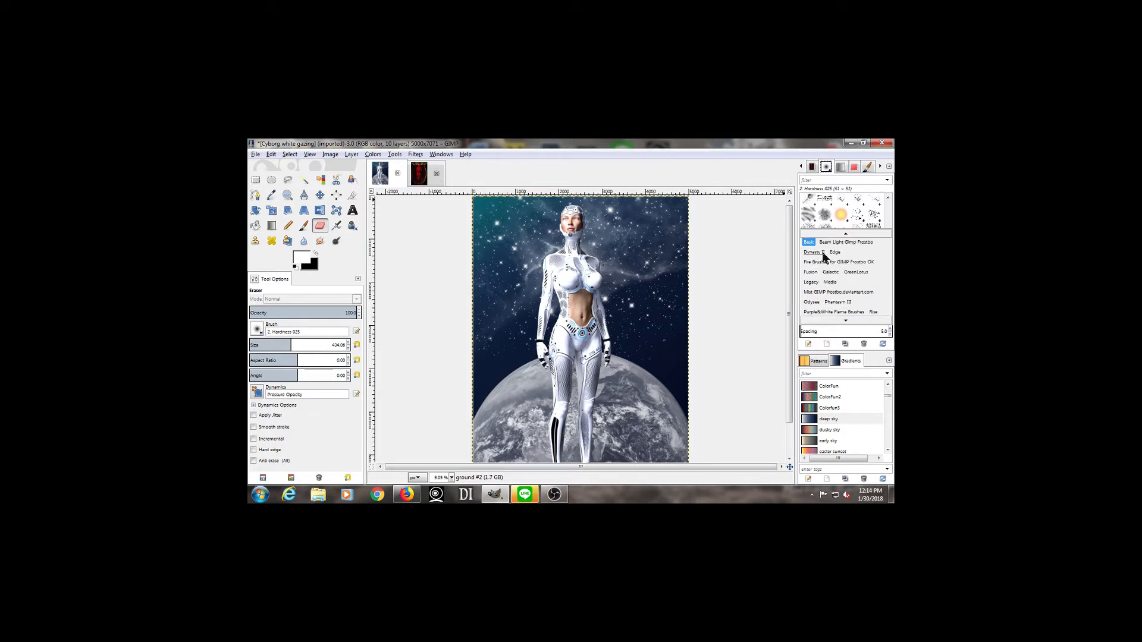
scroll(824, 261, down, 2)
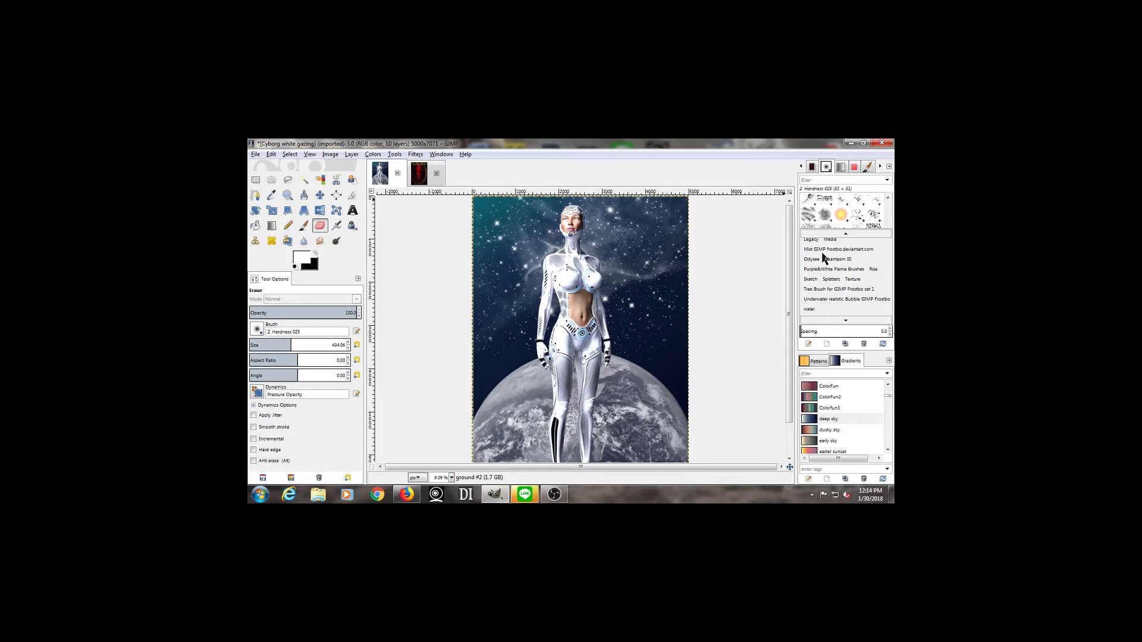
scroll(821, 281, up, 2)
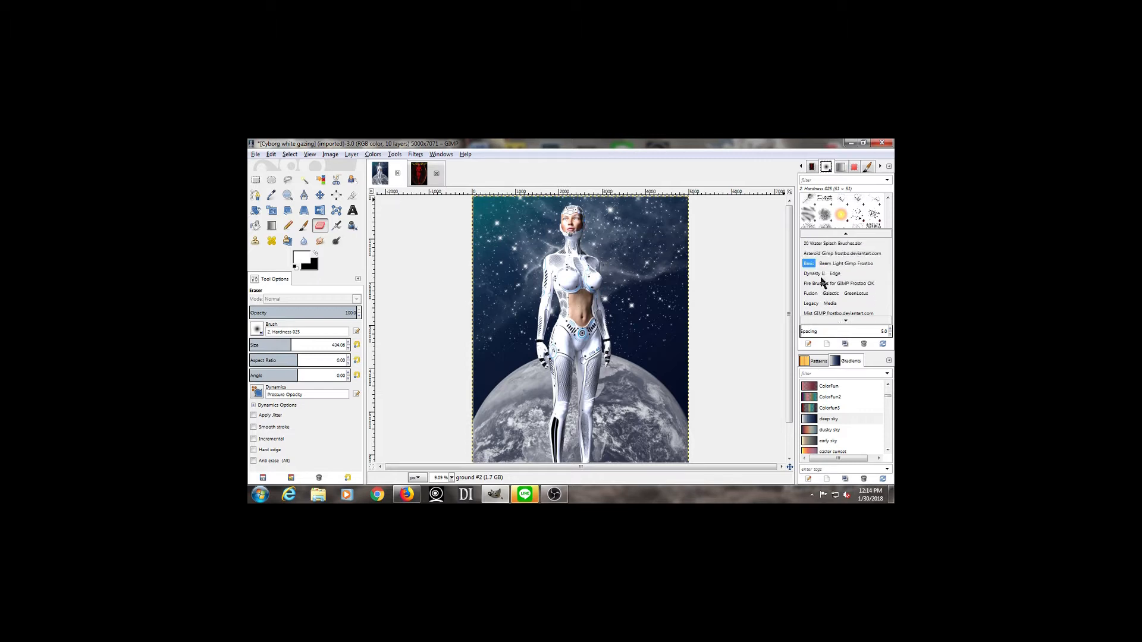
scroll(824, 280, up, 3)
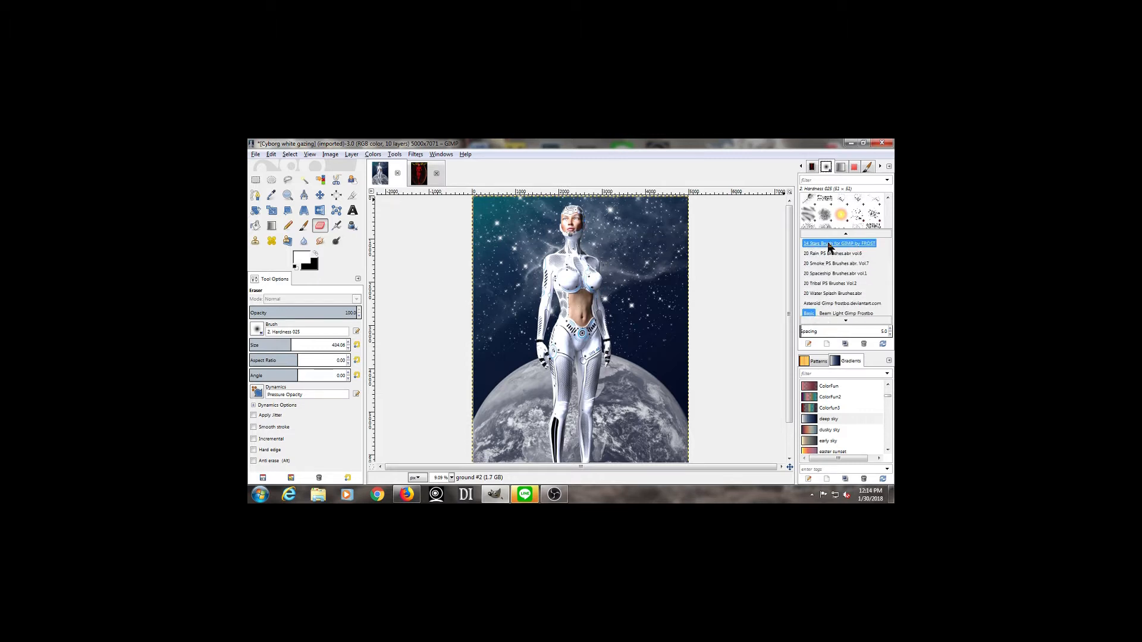
click(826, 242)
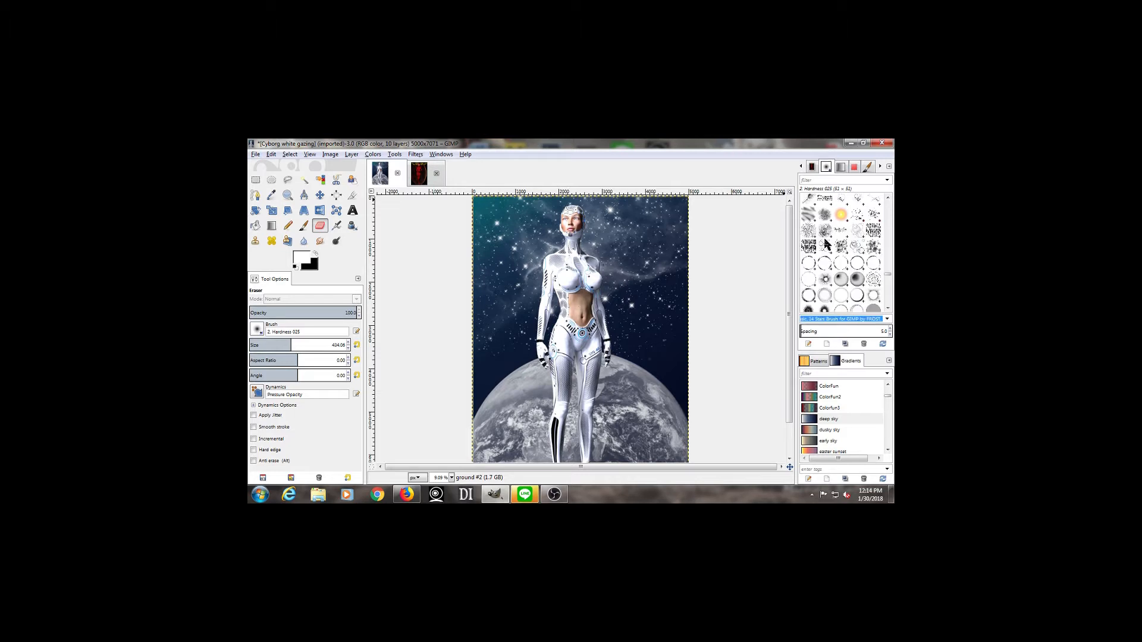
Step: Choose a scattered-stars brush from ultimate_space_brush_pack part 1 and greatly increase its size
scroll(838, 267, down, 4)
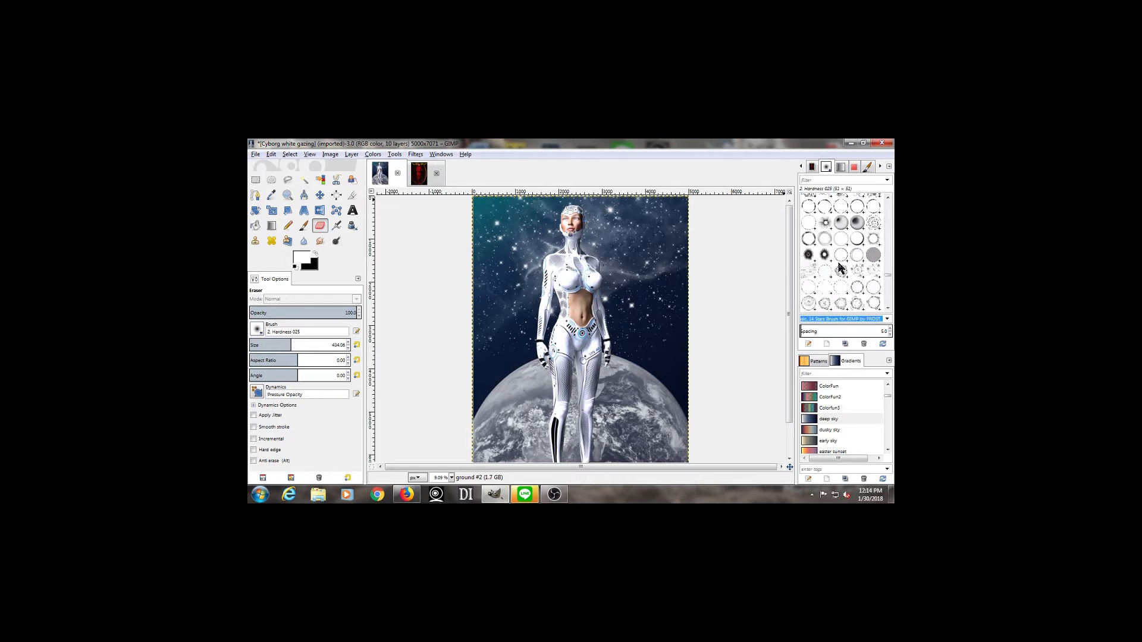
click(839, 263)
scroll(847, 253, down, 5)
scroll(847, 256, down, 3)
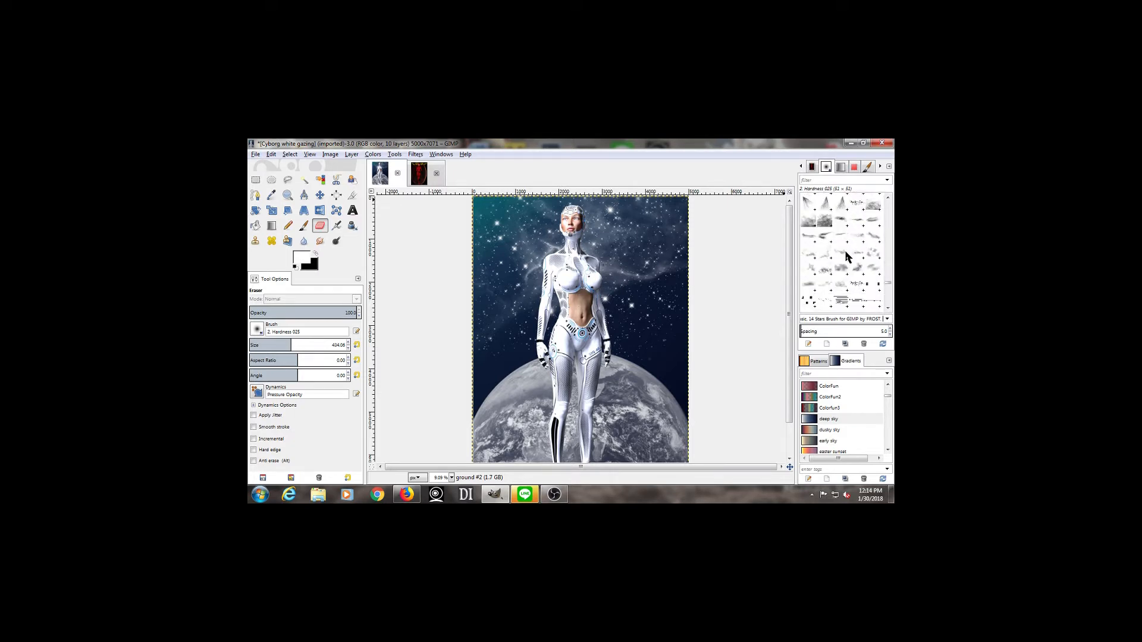
scroll(848, 255, down, 5)
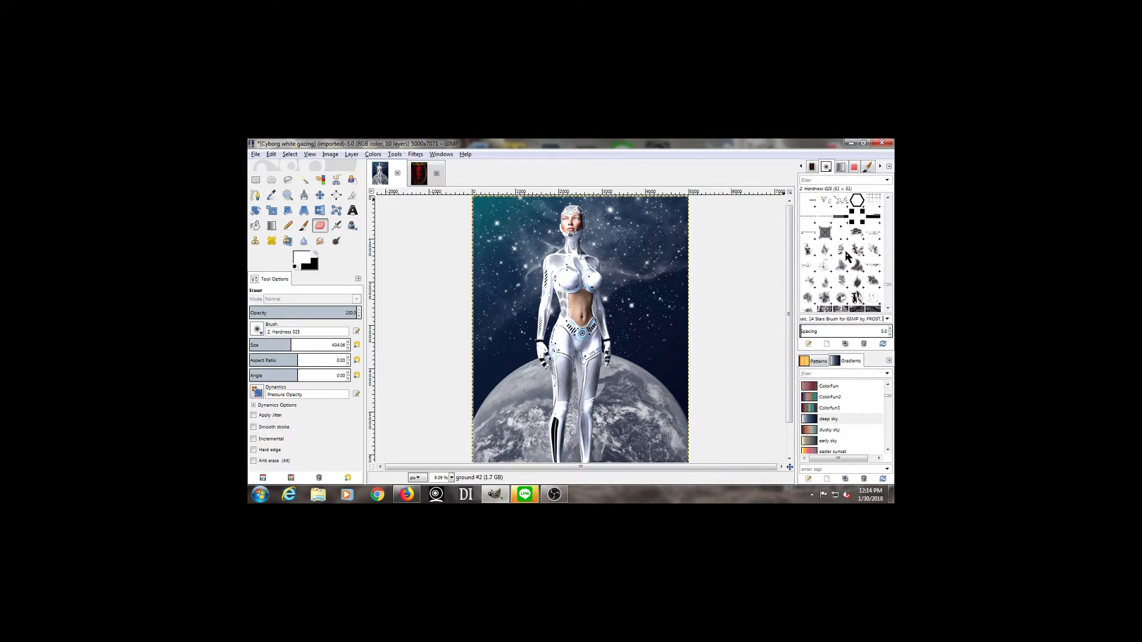
scroll(847, 256, down, 4)
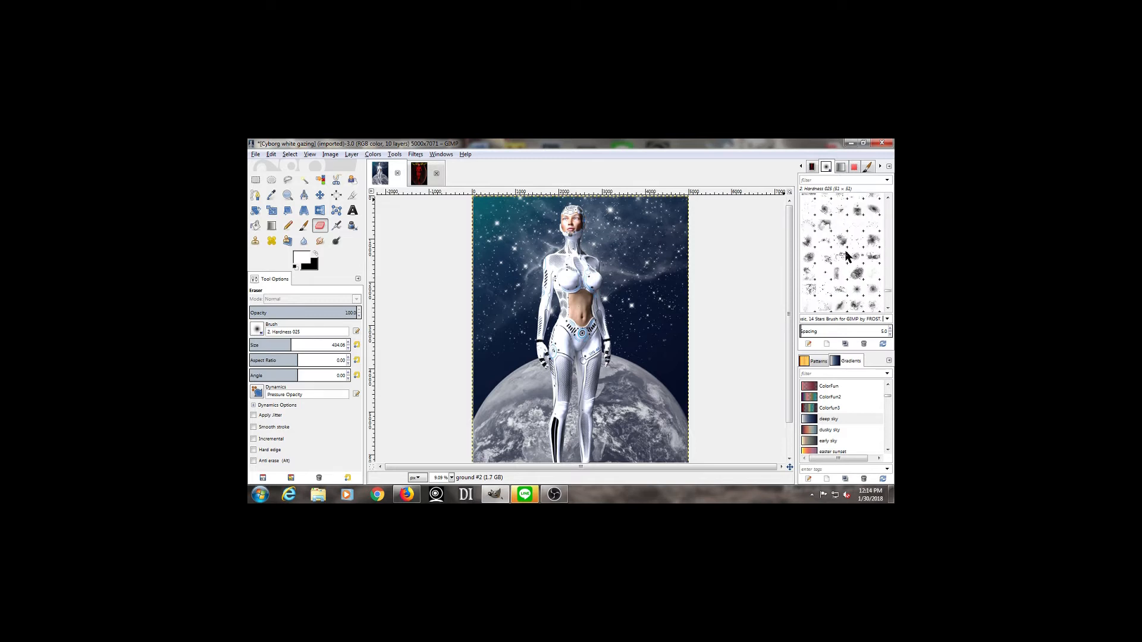
click(857, 238)
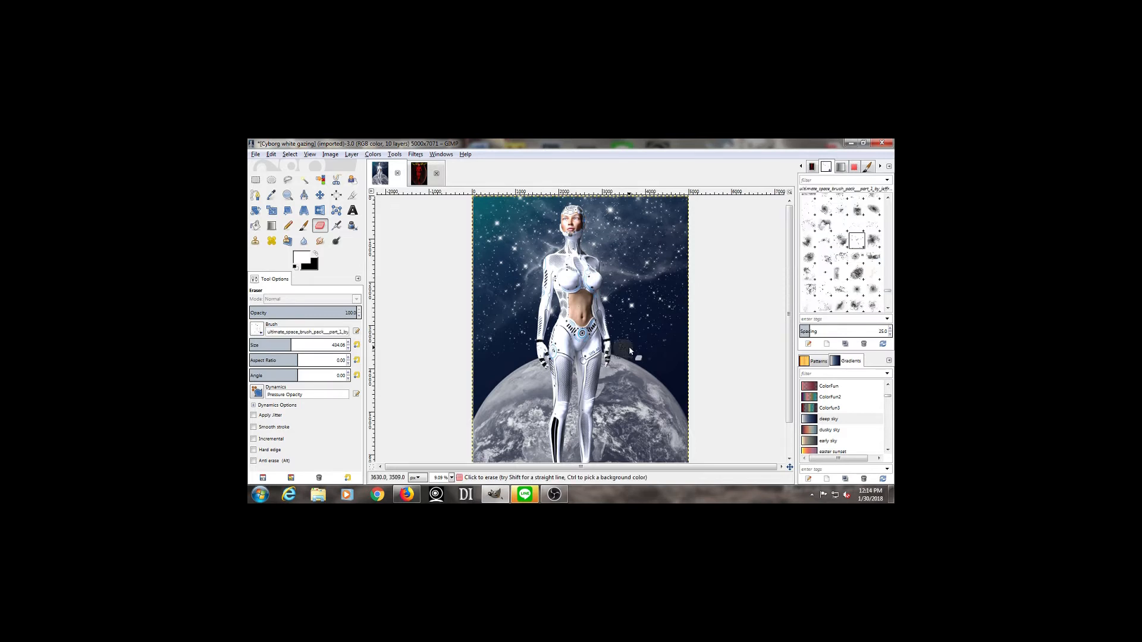
drag(296, 343, 359, 346)
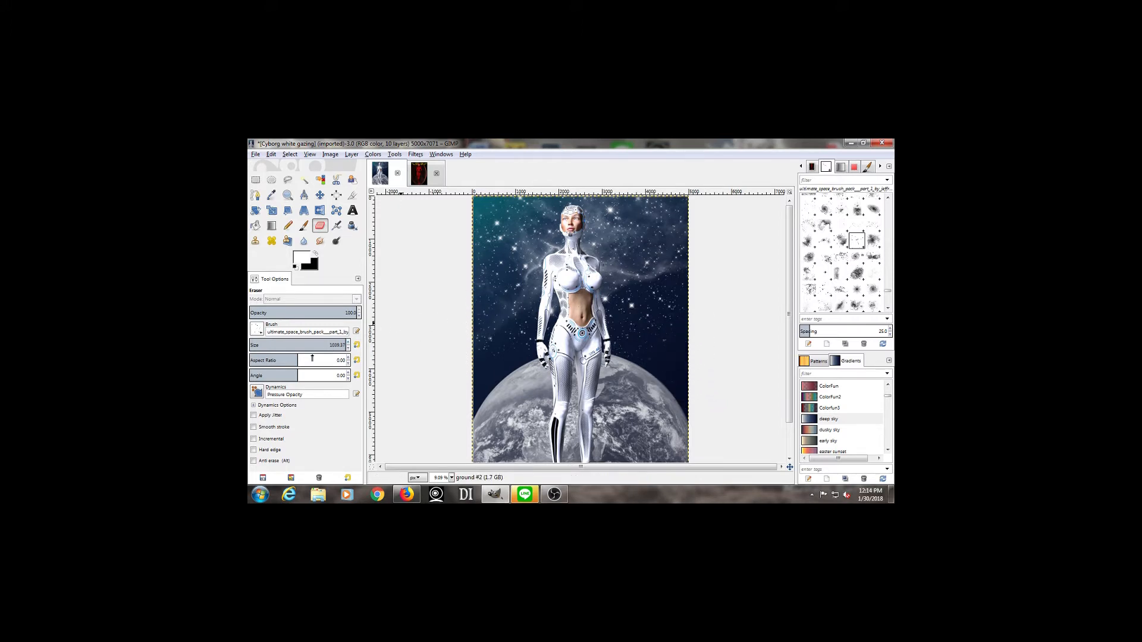
Step: Add a transparent 5000 x 7071 layer named stars above ground #2 and stamp white stars over it with the Paintbrush
click(801, 166)
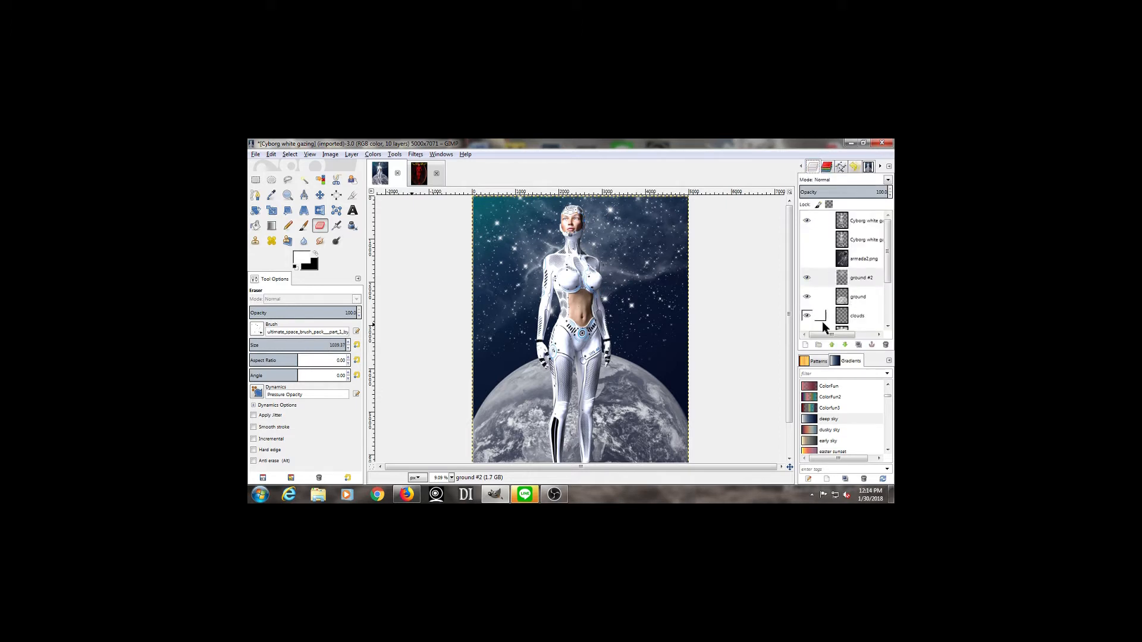
click(805, 344)
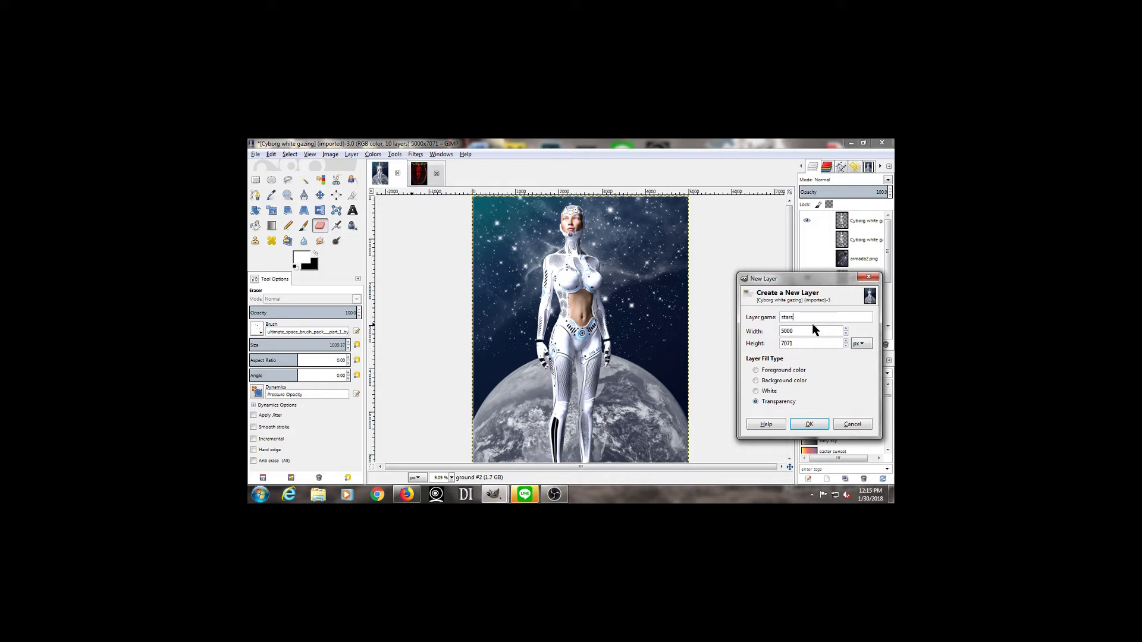
key(Return)
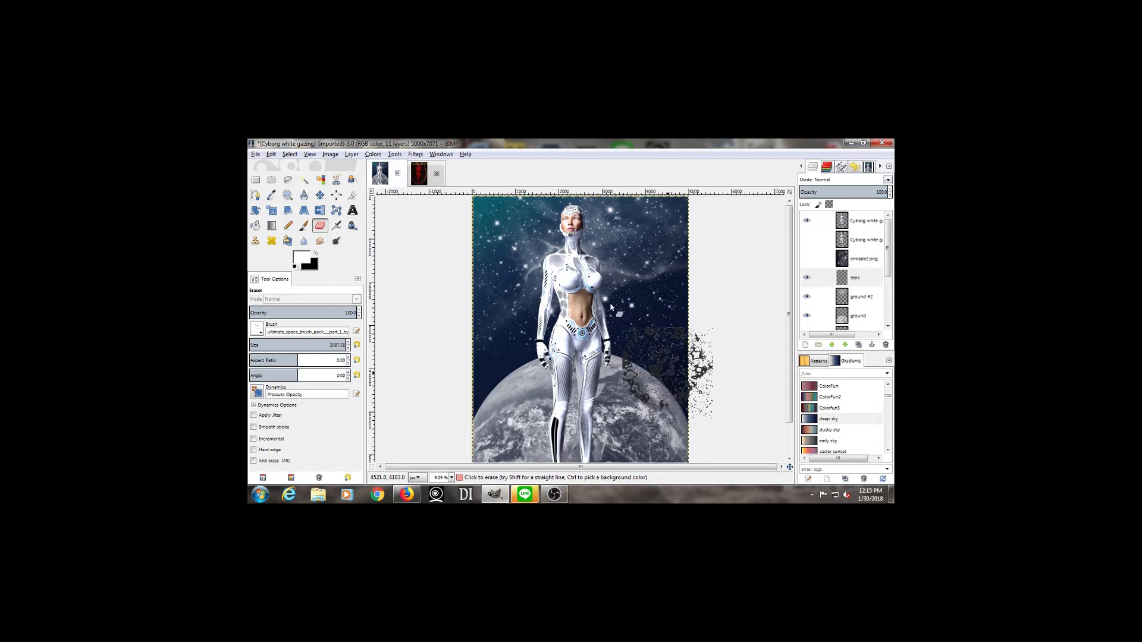
click(304, 226)
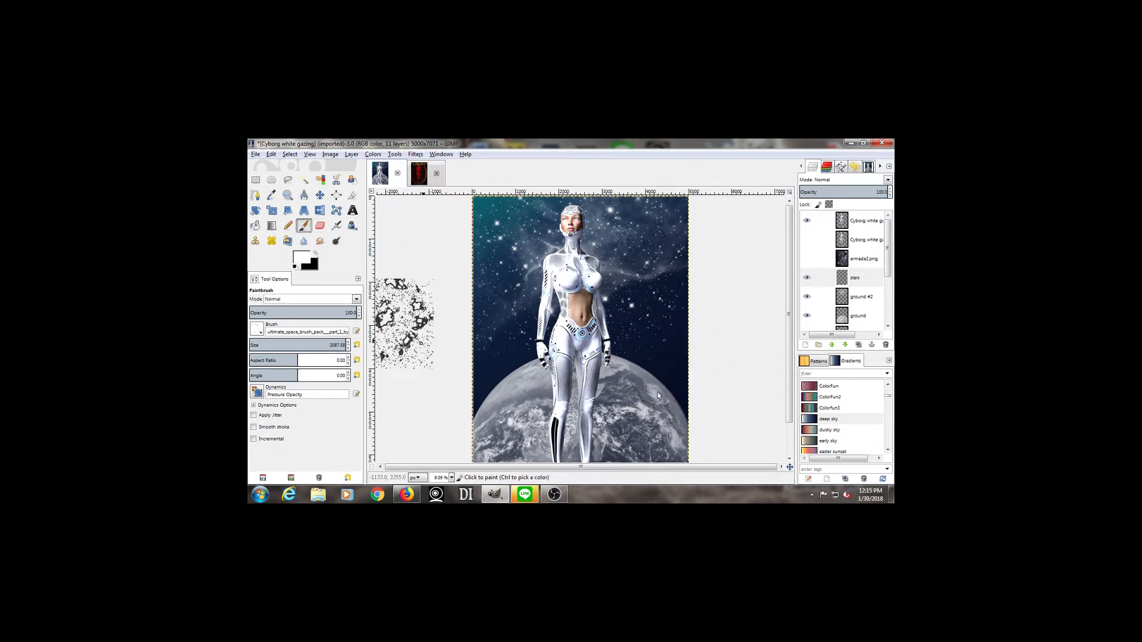
click(669, 361)
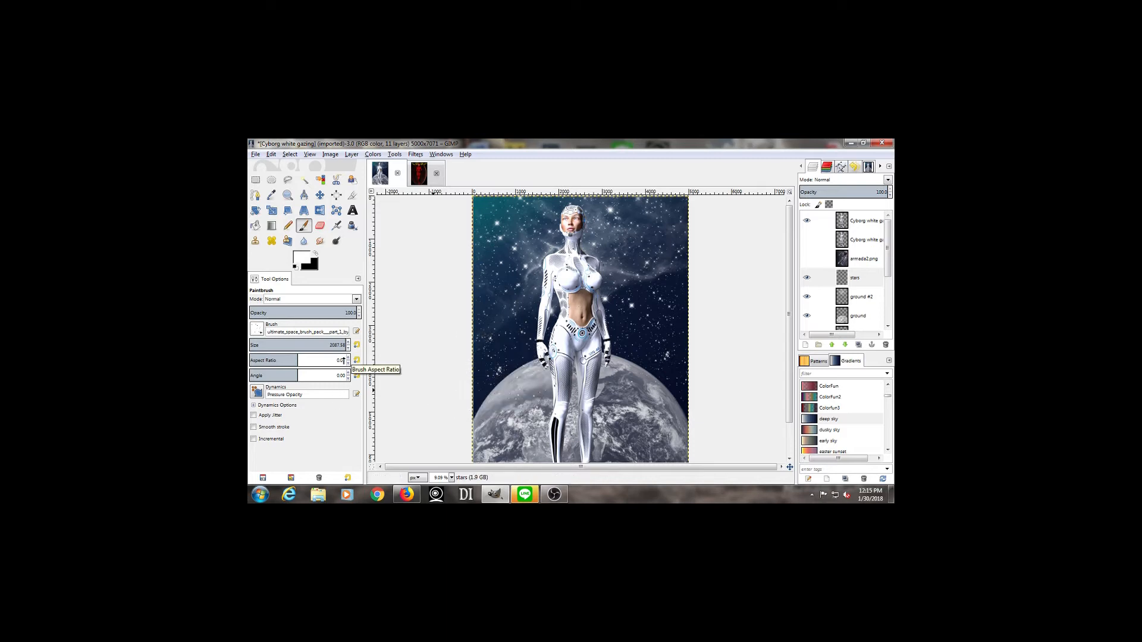
Step: Find the 2. Hardness 025 brush in the brush collection and use it with the Eraser
click(874, 165)
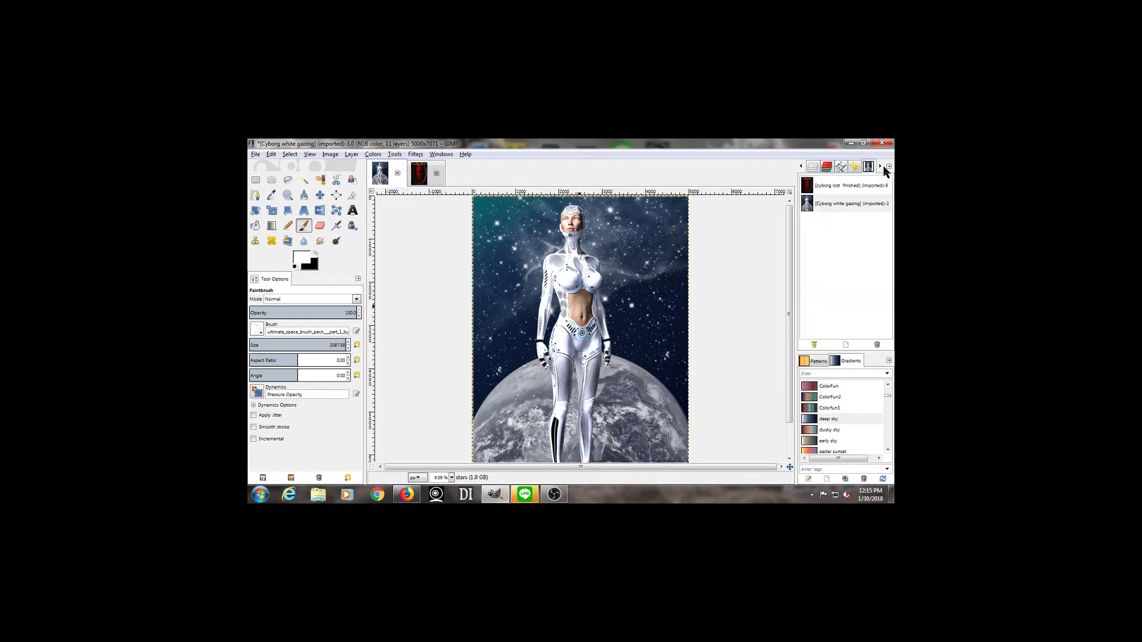
click(878, 166)
click(878, 166)
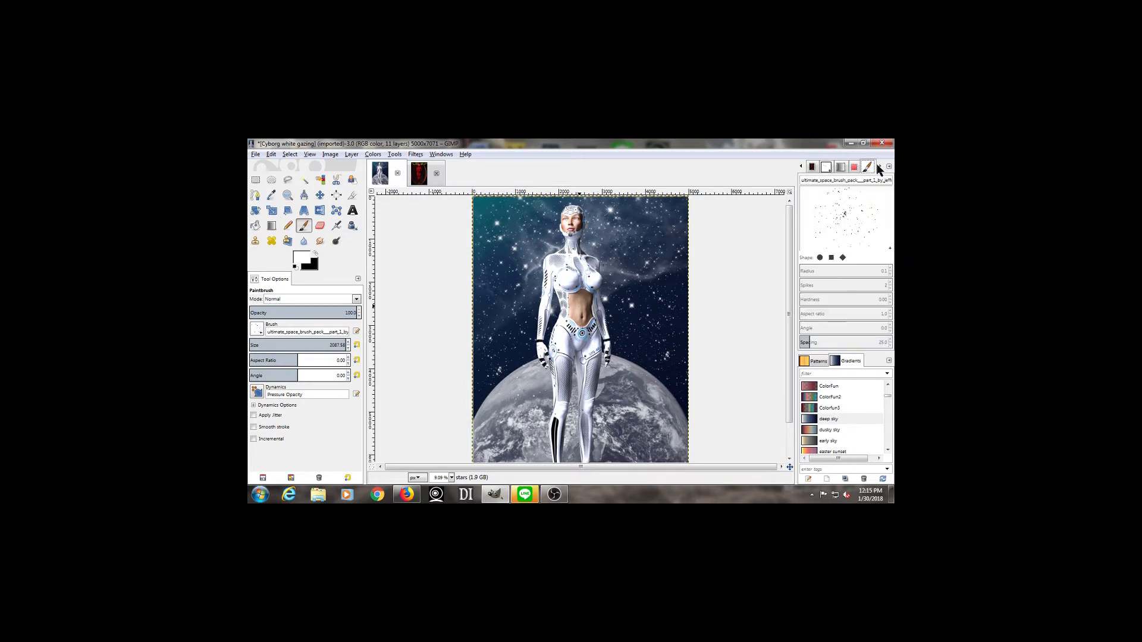
click(827, 168)
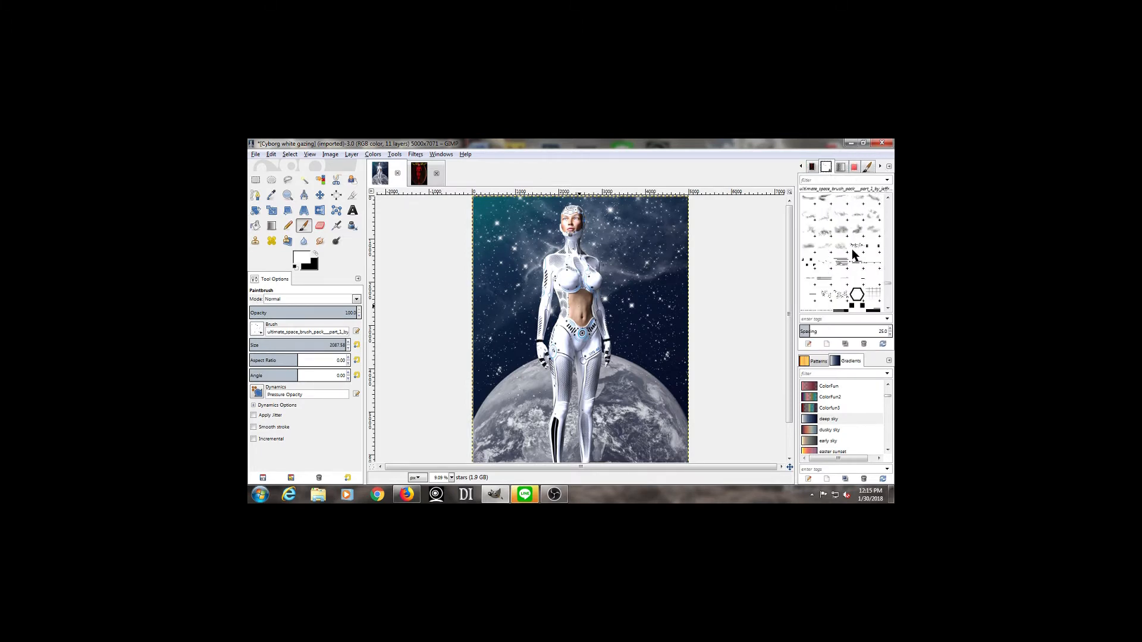
scroll(853, 251, up, 10)
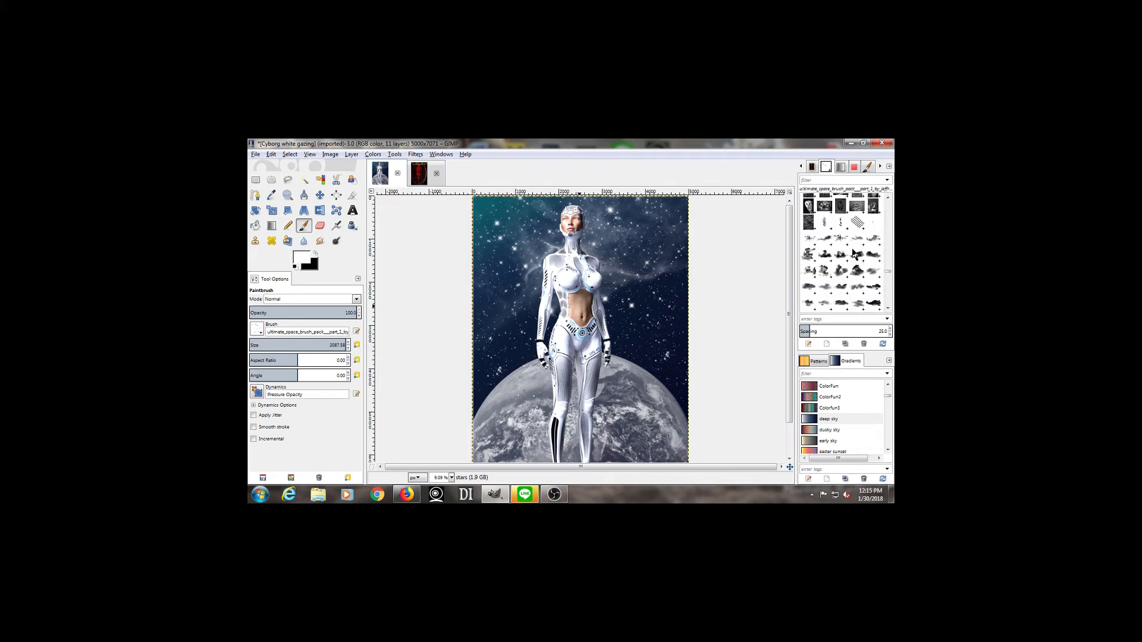
scroll(853, 253, up, 5)
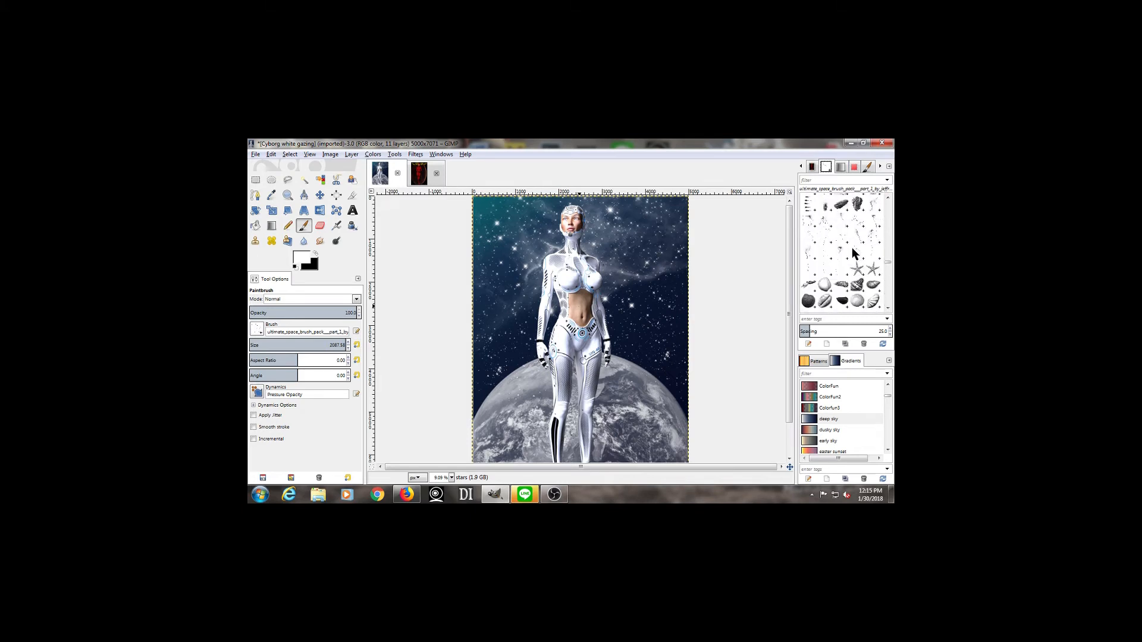
scroll(854, 253, up, 6)
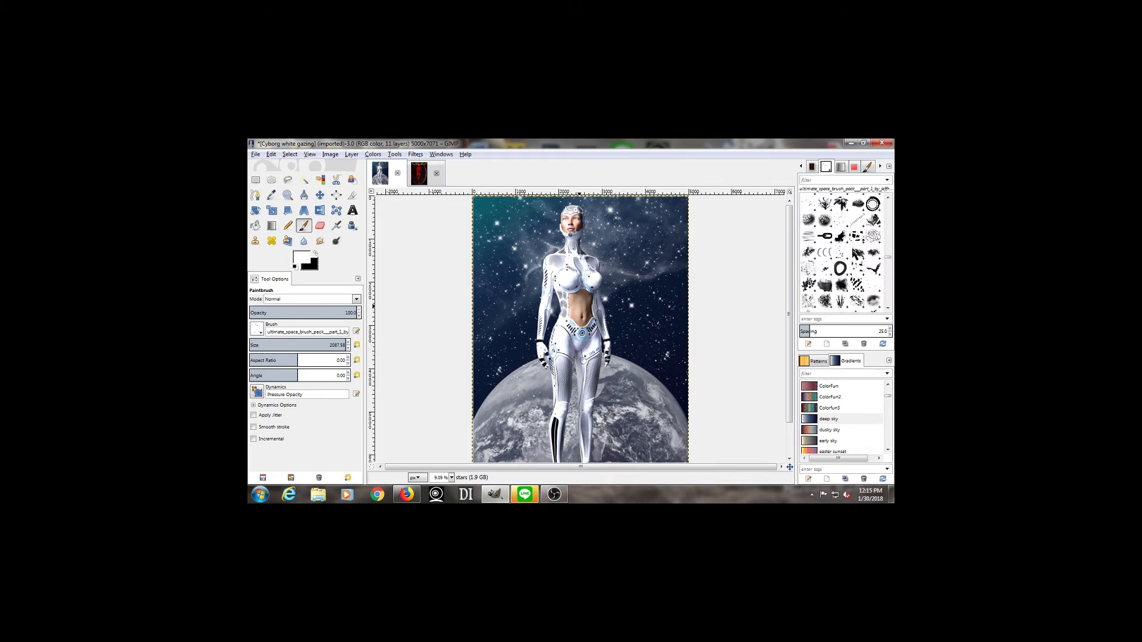
scroll(854, 252, up, 3)
scroll(854, 253, up, 3)
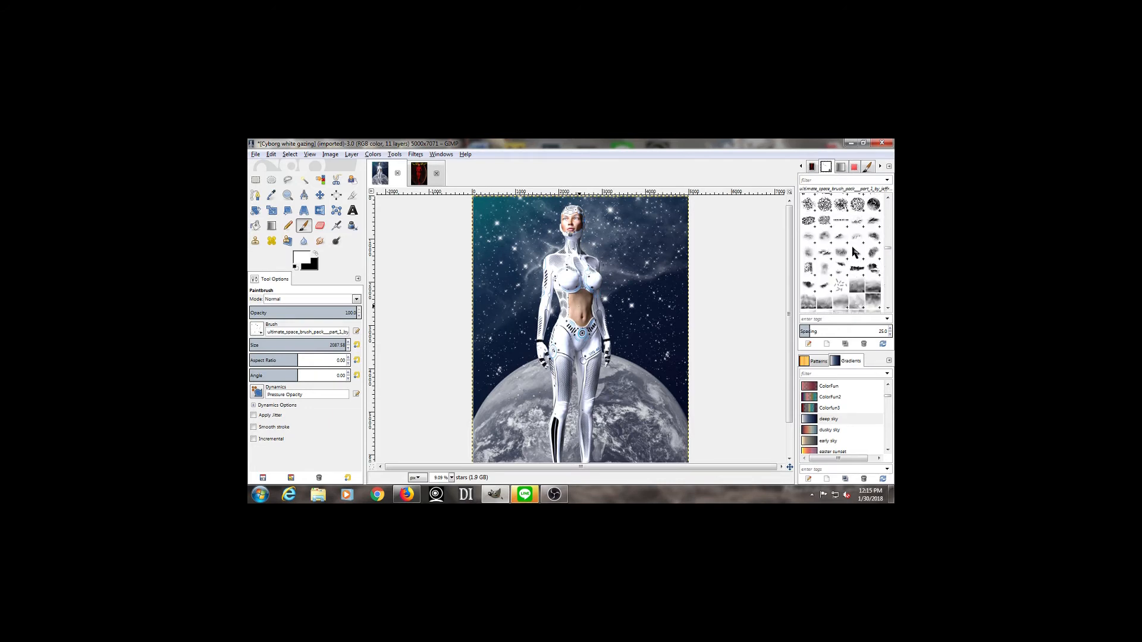
scroll(854, 253, up, 2)
scroll(853, 249, up, 8)
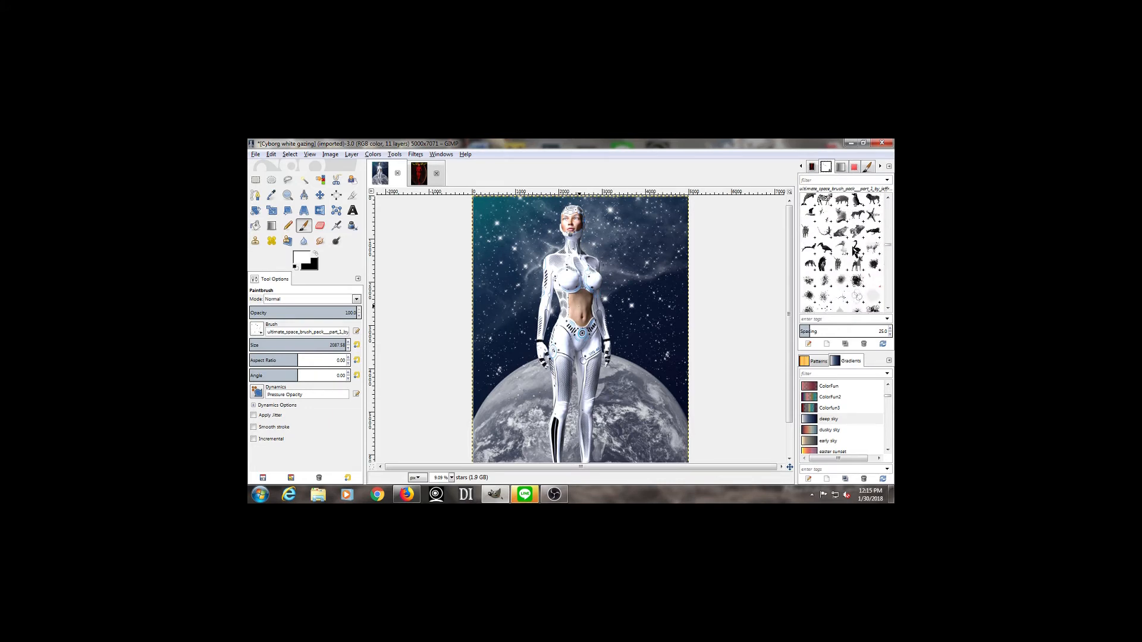
scroll(854, 250, up, 6)
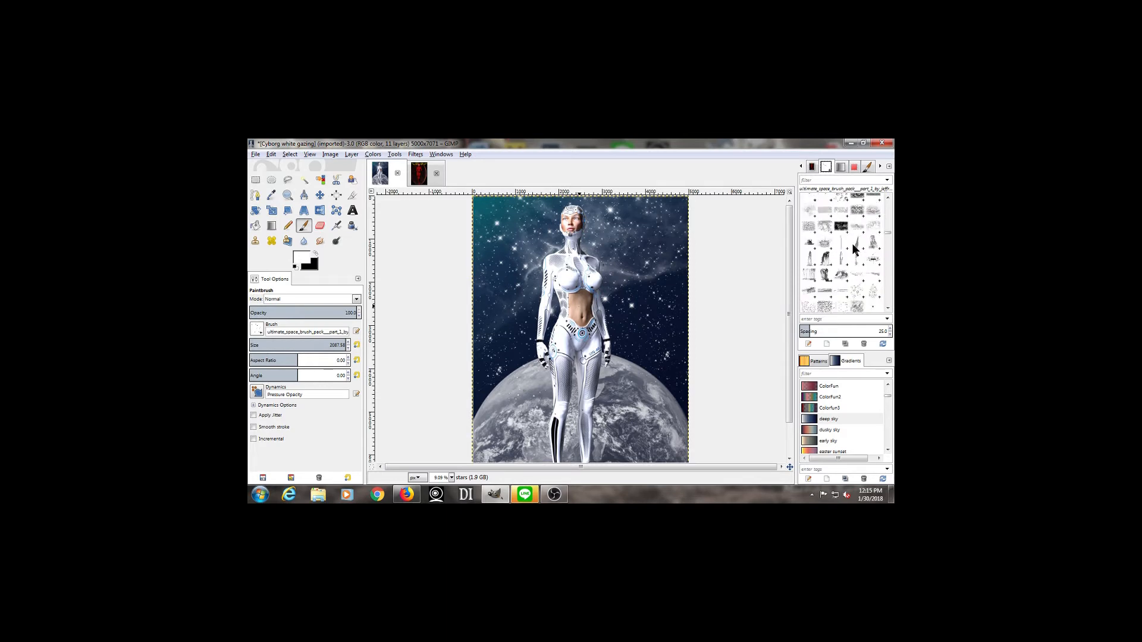
click(857, 249)
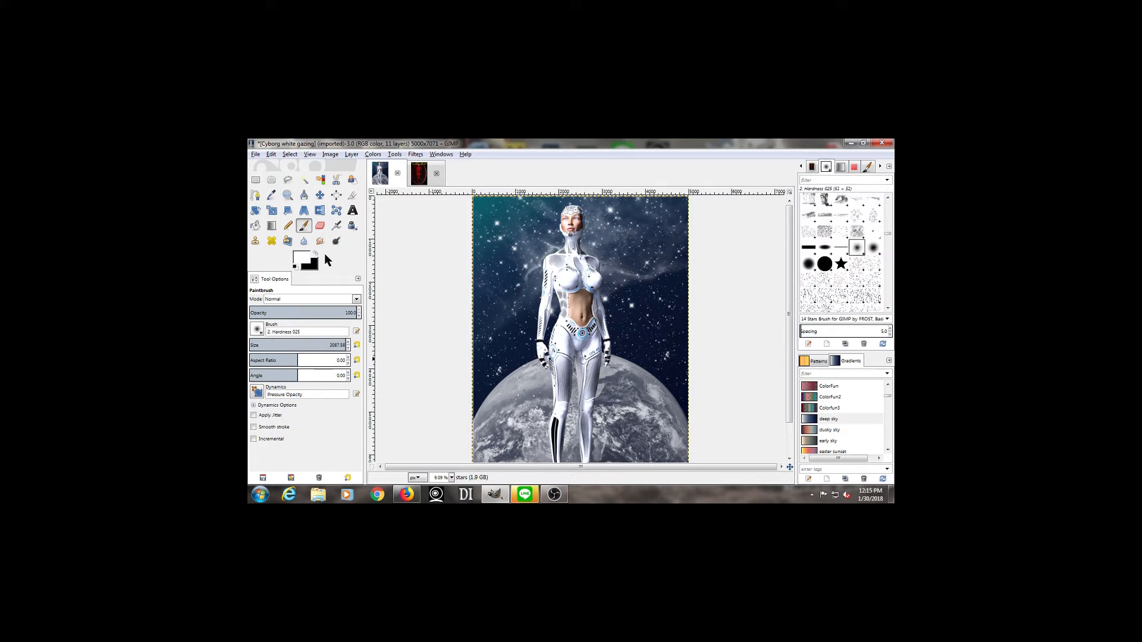
click(320, 225)
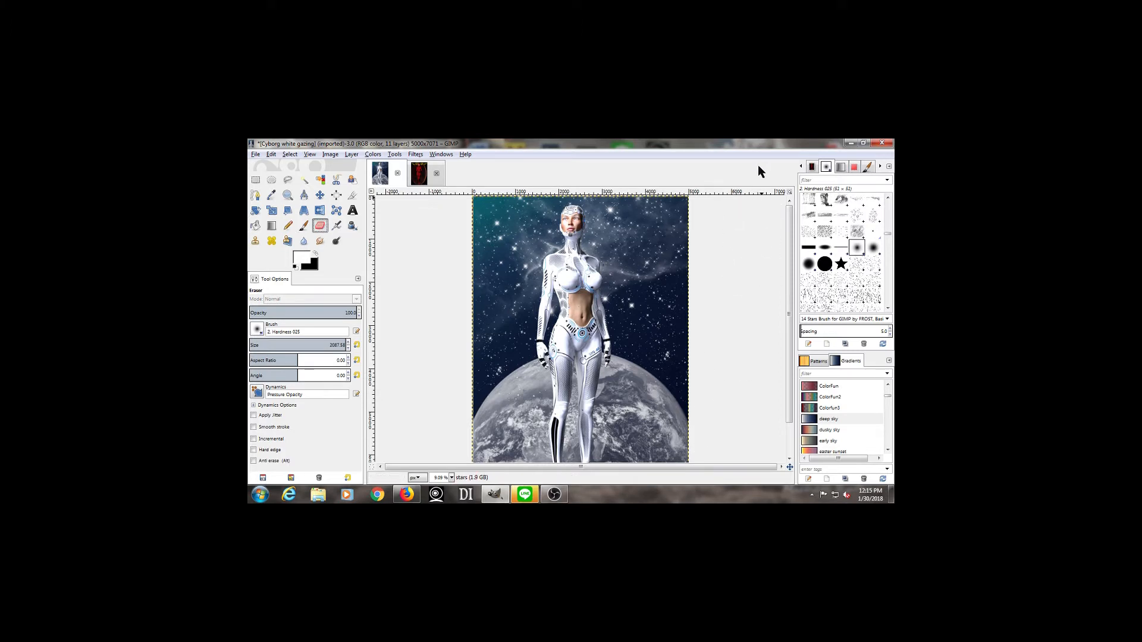
Step: Erase the stars covering the planet on the stars layer, reducing the Eraser size to about 831
scroll(800, 168, up, 5)
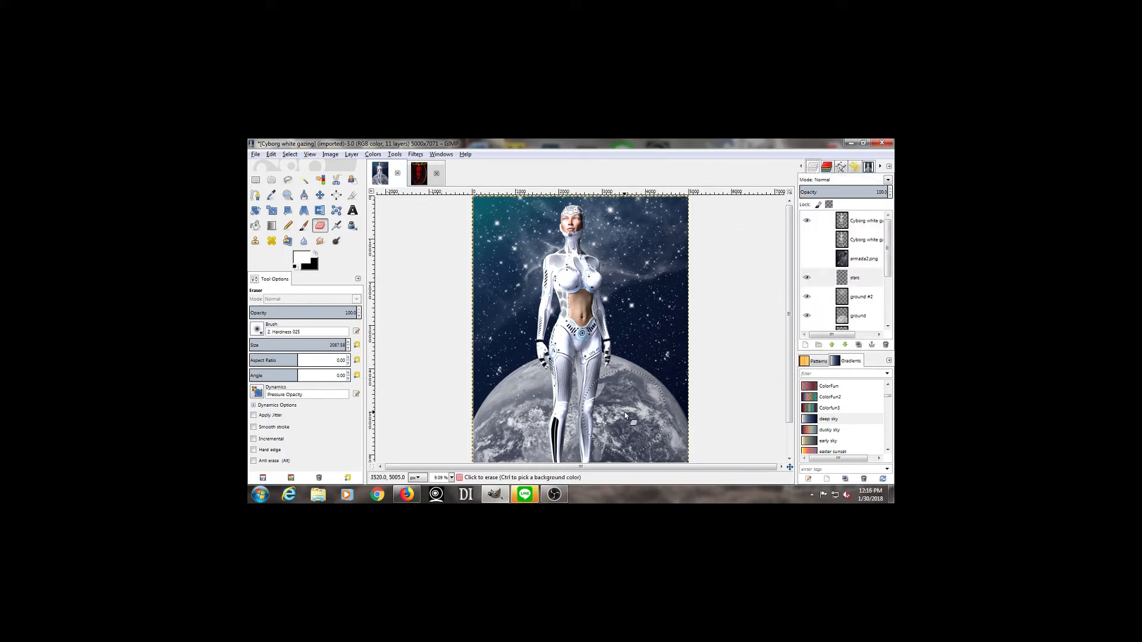
scroll(624, 414, up, 1)
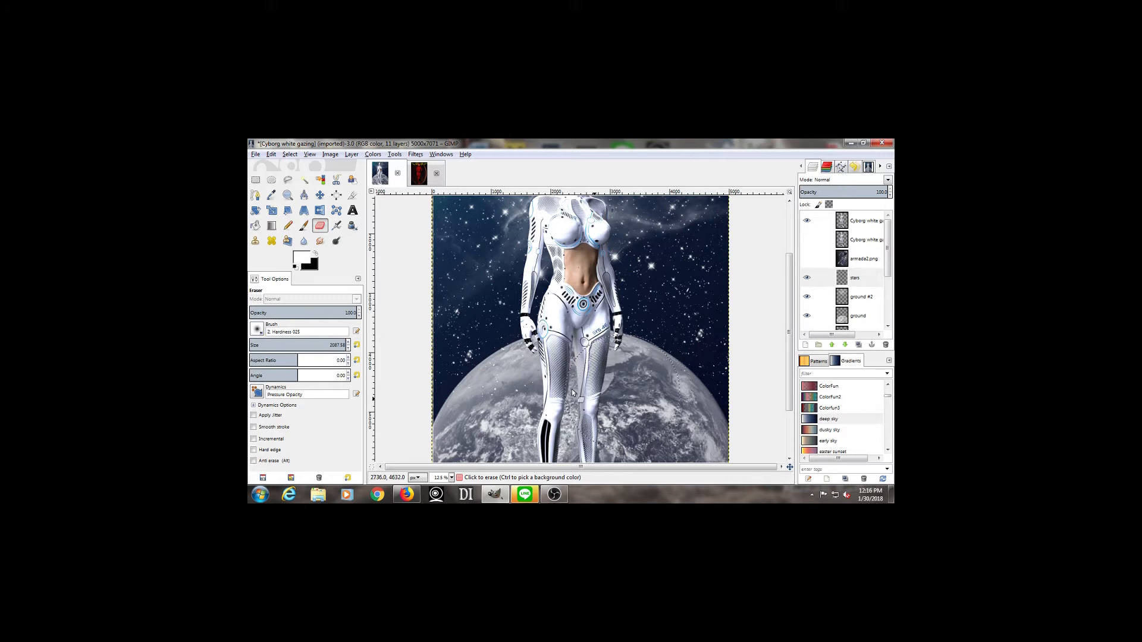
click(528, 396)
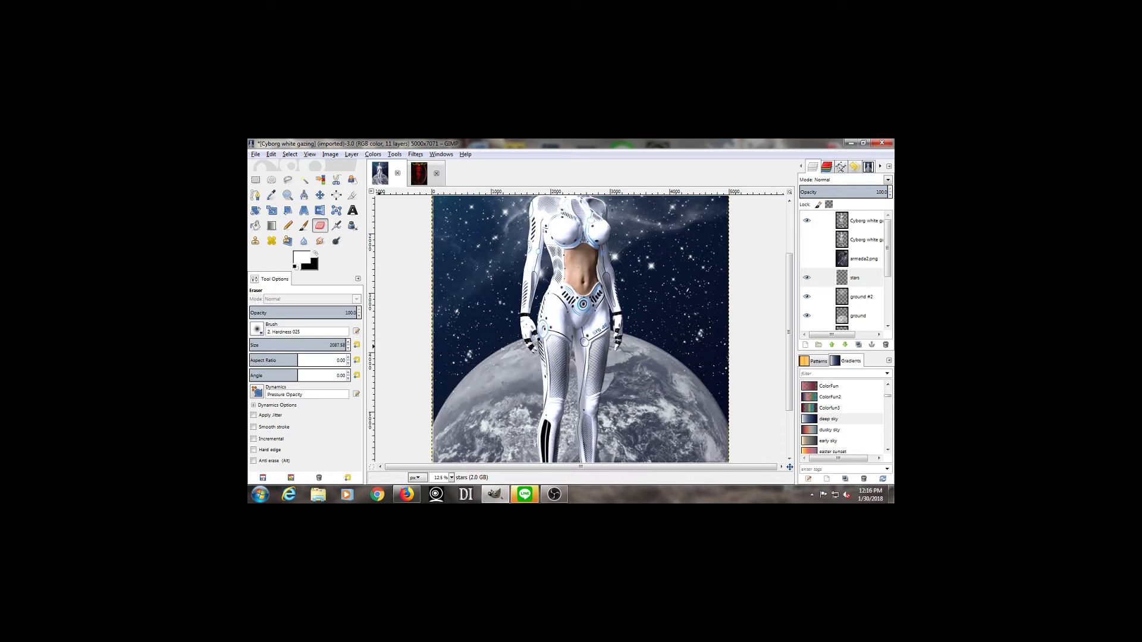
click(309, 343)
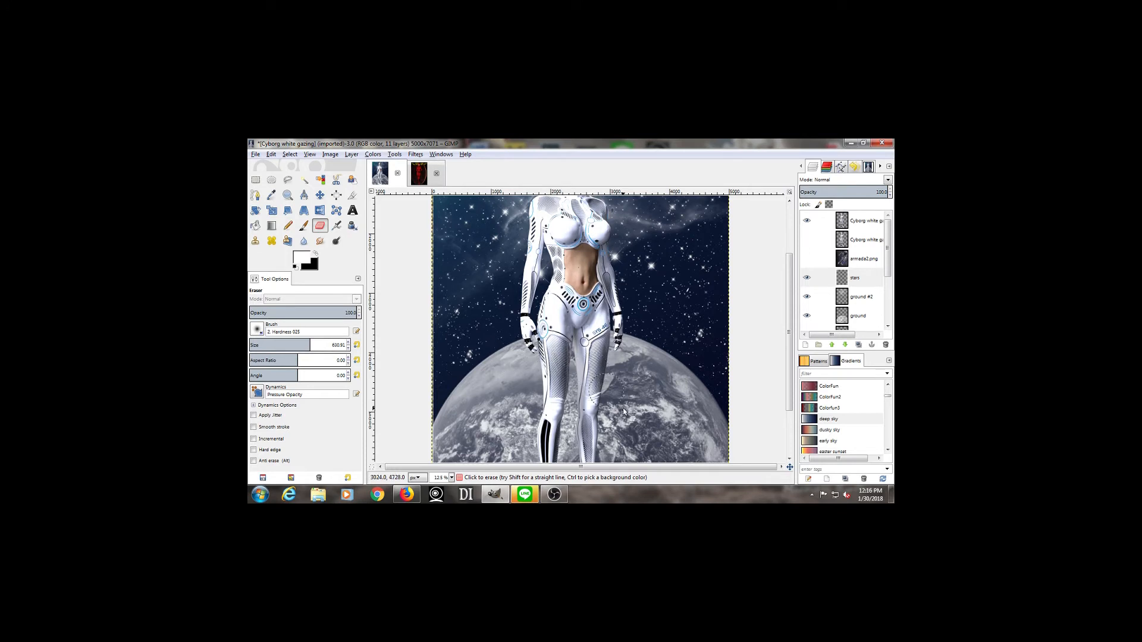
key(minus)
key(minus)
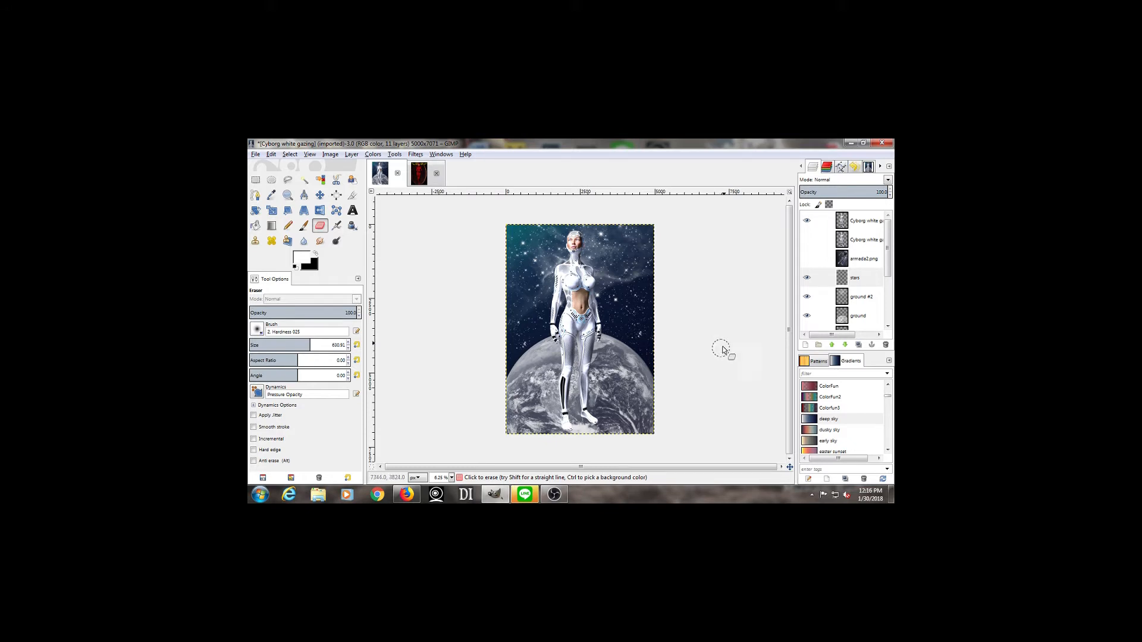
Step: Set up the Text tool with the Segoe Script Bold font at a size of 60 px
click(352, 212)
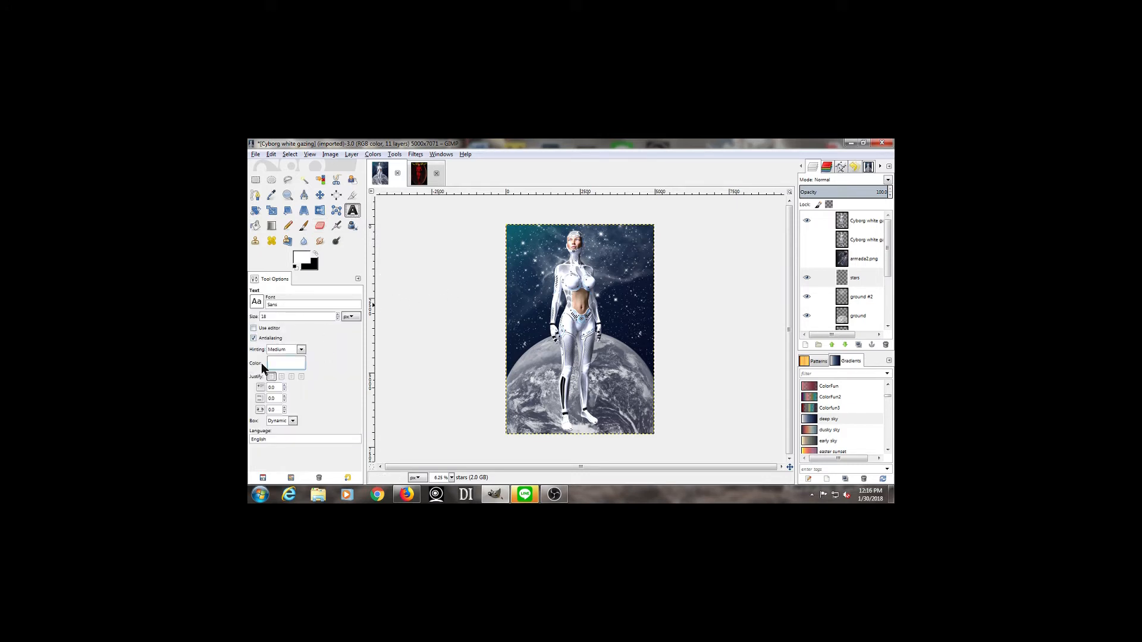
drag(267, 316, 255, 316)
click(257, 303)
scroll(300, 345, down, 3)
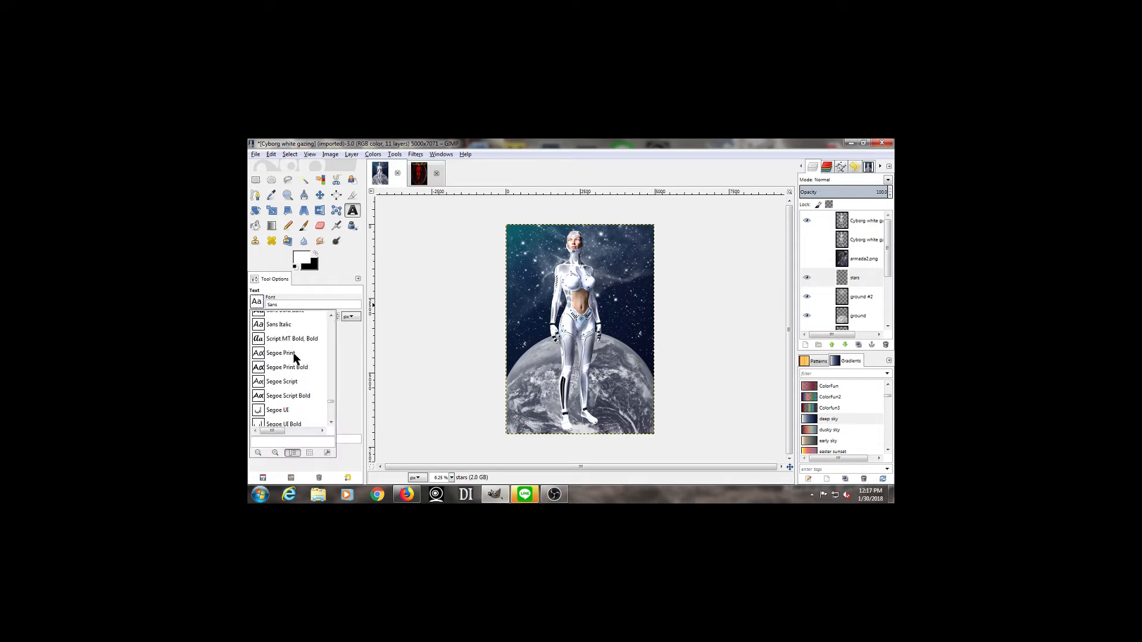
scroll(295, 358, down, 3)
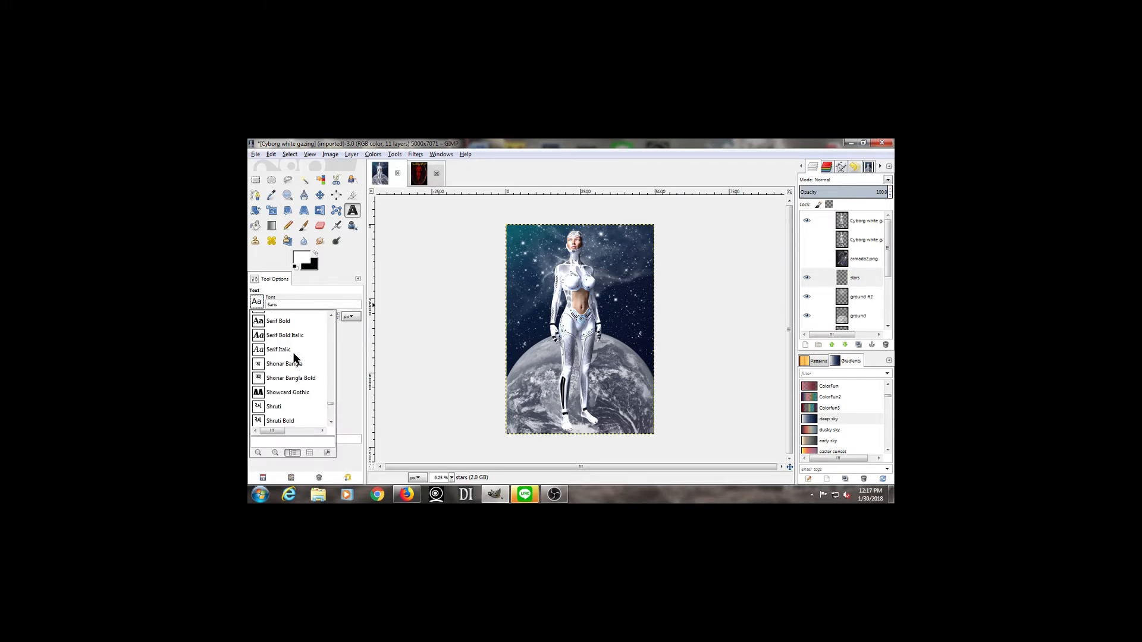
scroll(294, 357, down, 6)
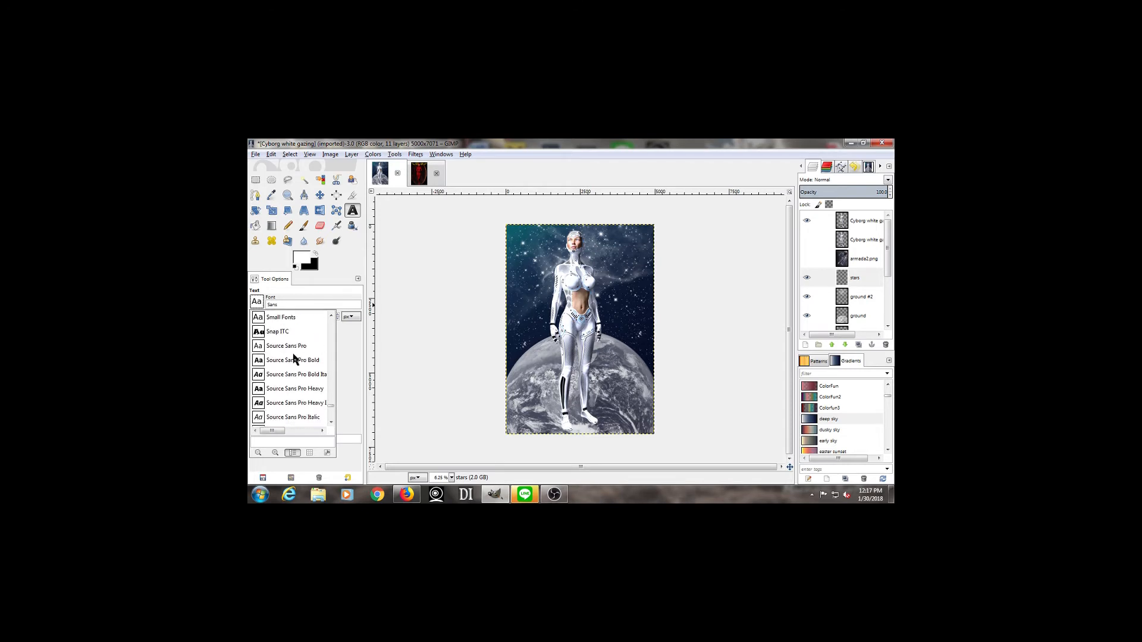
scroll(294, 357, up, 12)
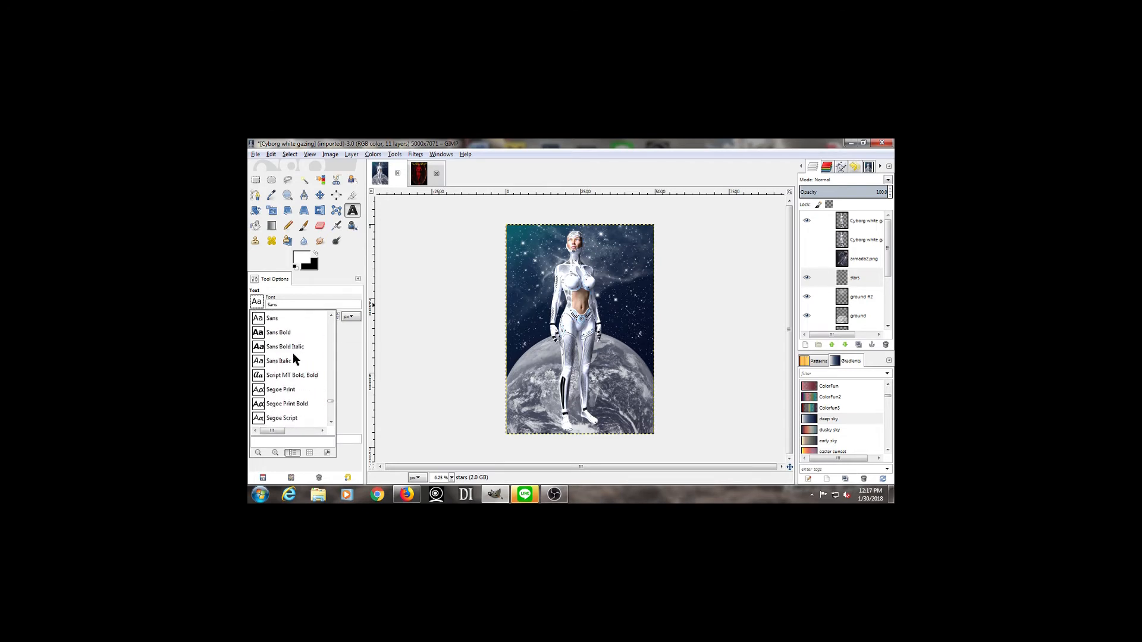
scroll(293, 357, up, 3)
scroll(294, 357, down, 3)
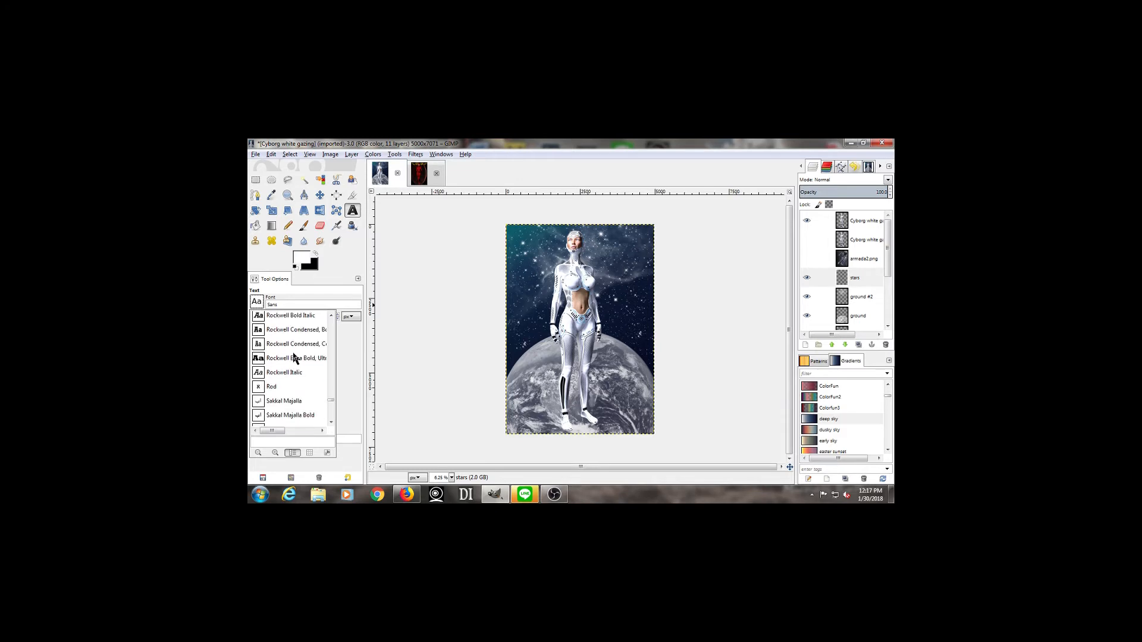
scroll(294, 357, down, 3)
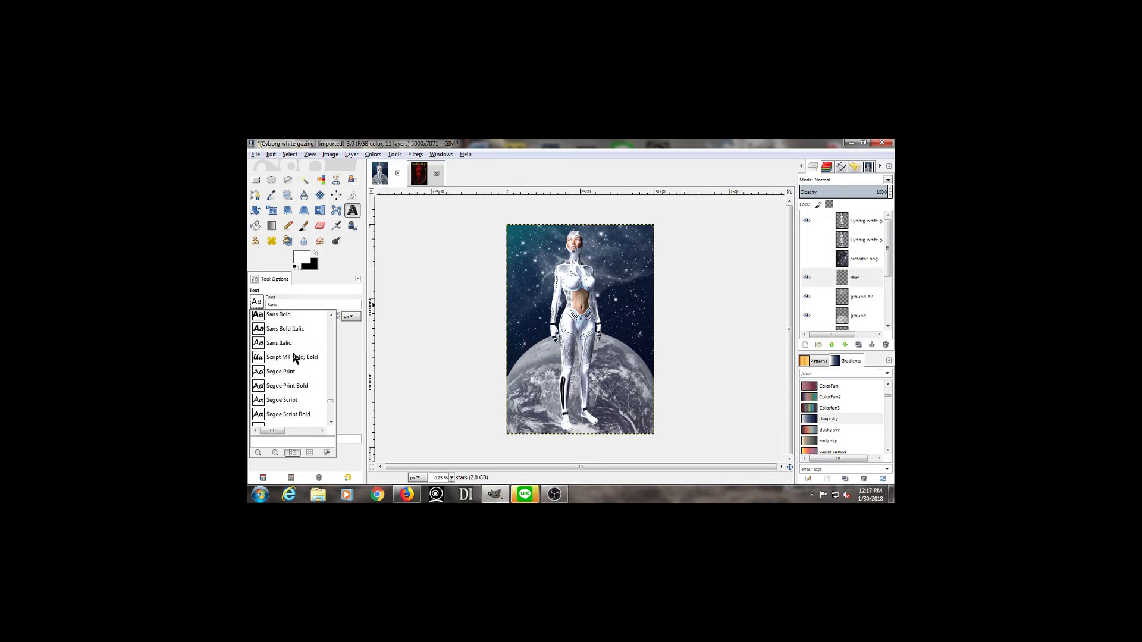
click(277, 414)
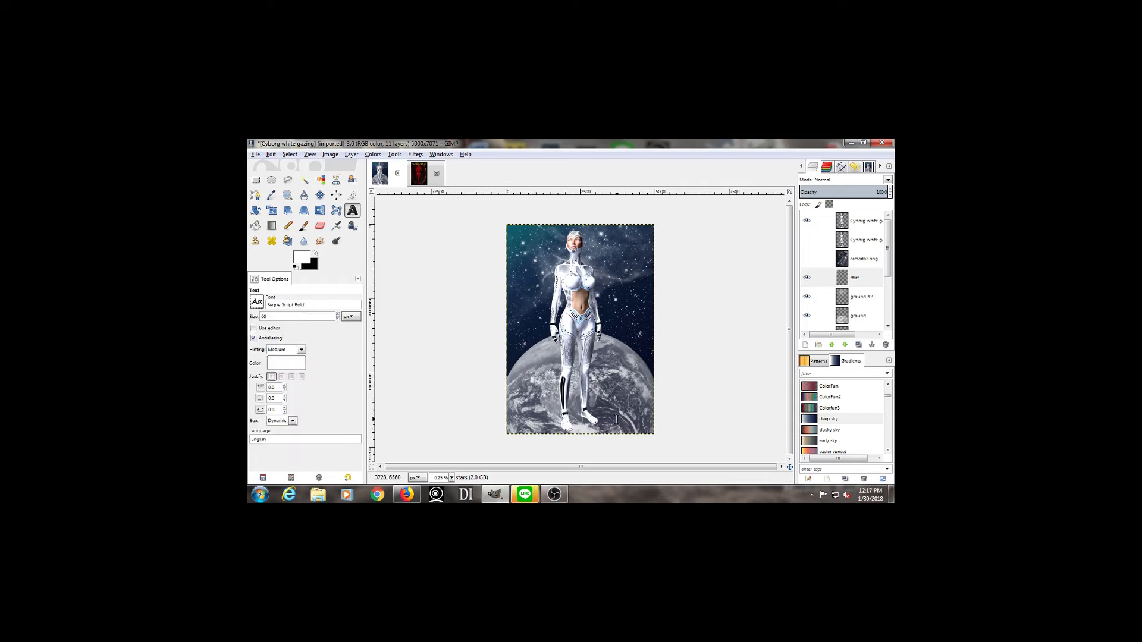
Step: Change the Text tool's color to bright blue, HTML notation 103cf6
scroll(647, 434, up, 1)
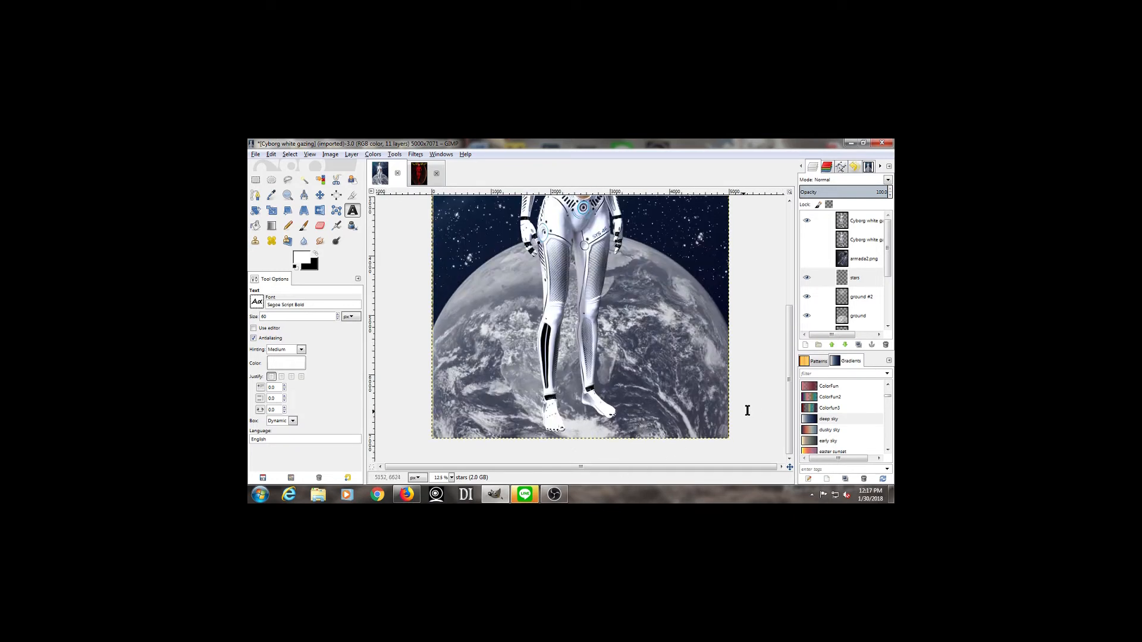
click(284, 361)
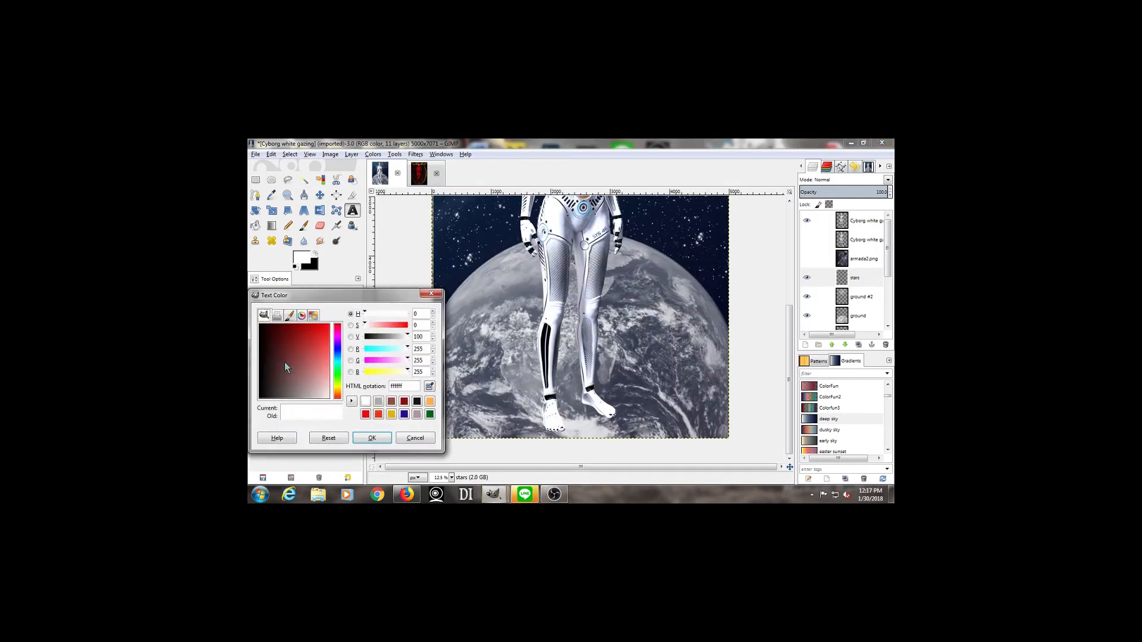
click(340, 355)
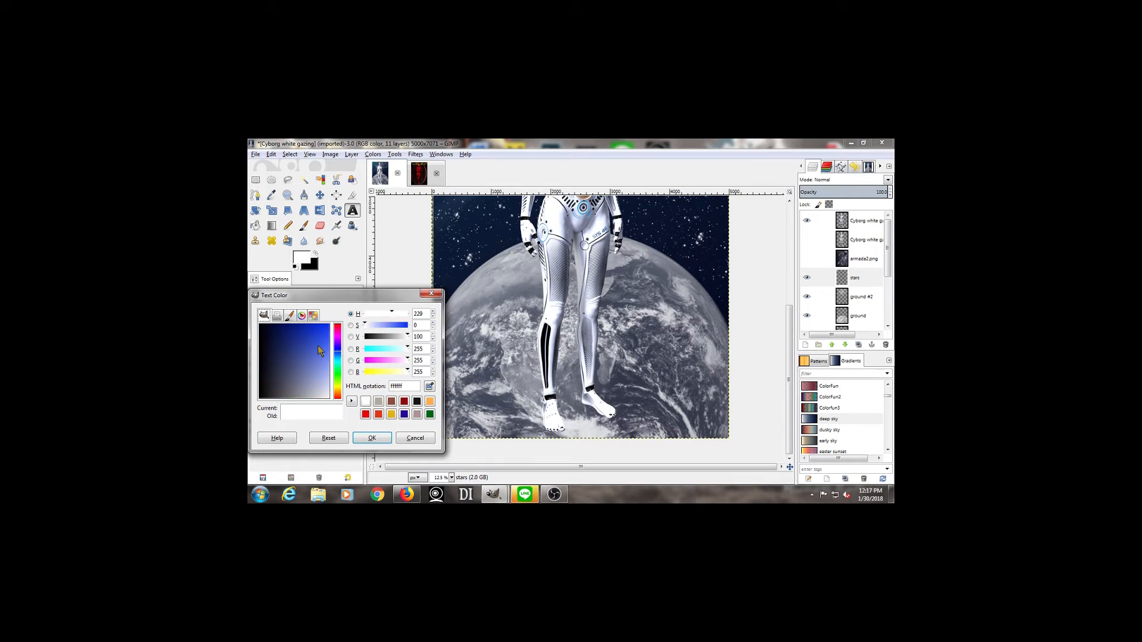
click(329, 331)
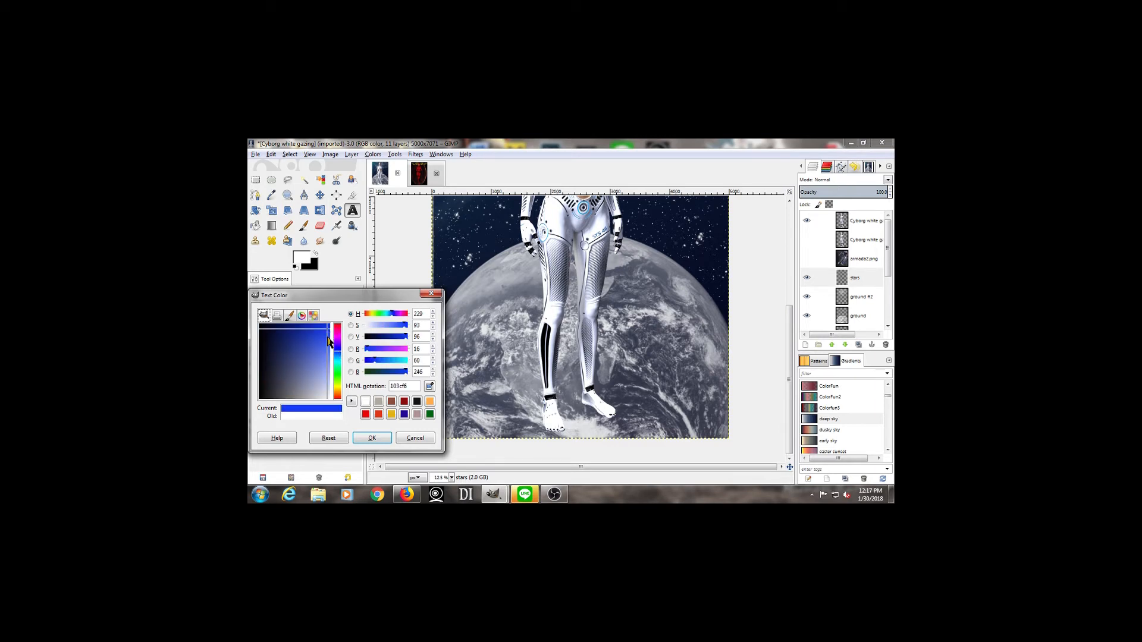
click(372, 438)
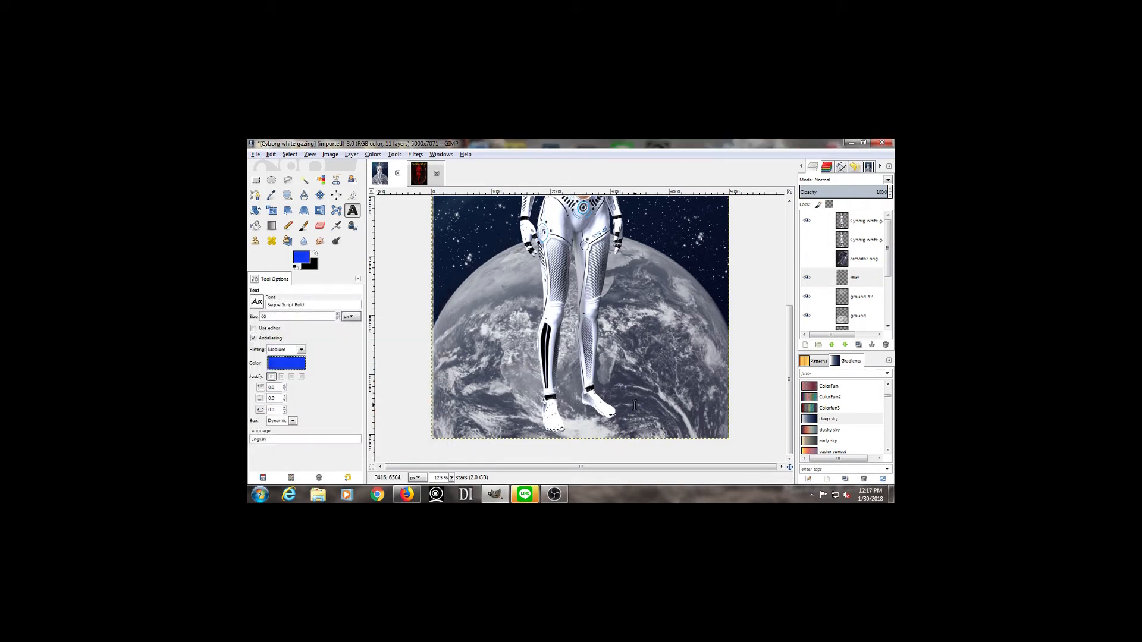
Step: Draw a text box about 1528 x 528 px in the image's lower-right corner and enter the artist's full name as the signature
drag(630, 404, 721, 437)
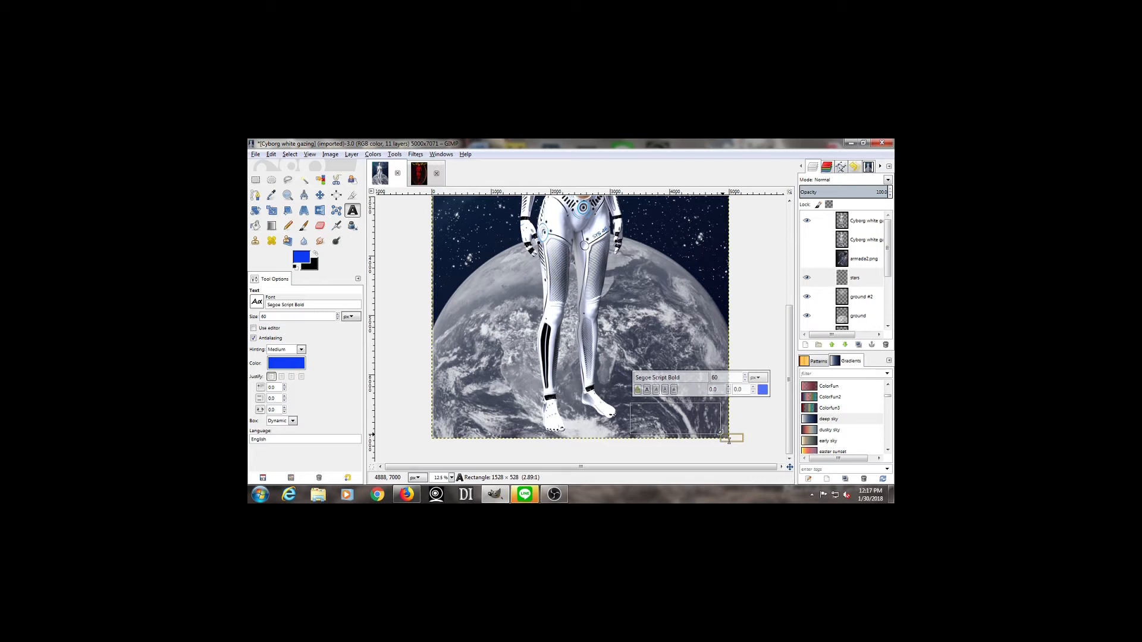
text(Michael)
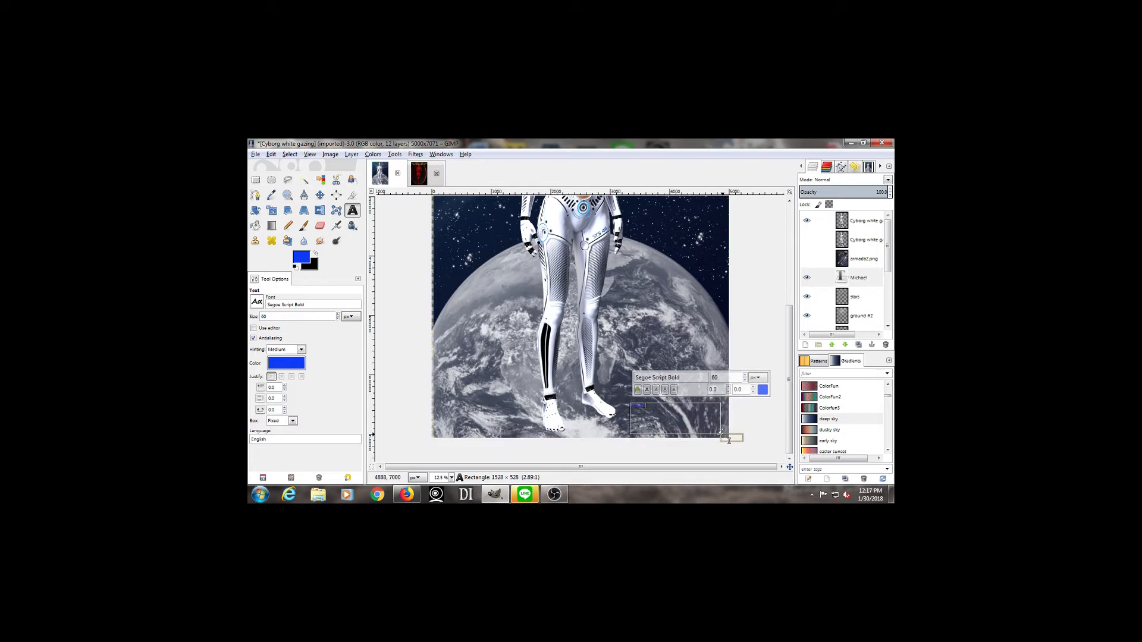
text( Ruffino)
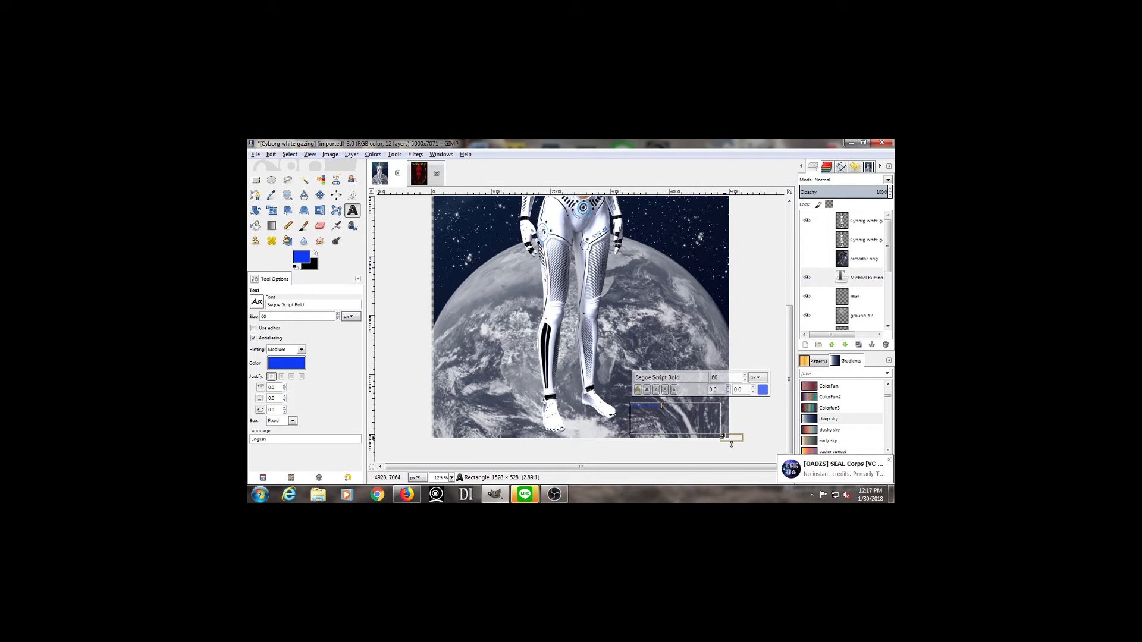
Step: Select the whole signature text and increase its size to 174 px
drag(675, 407, 628, 407)
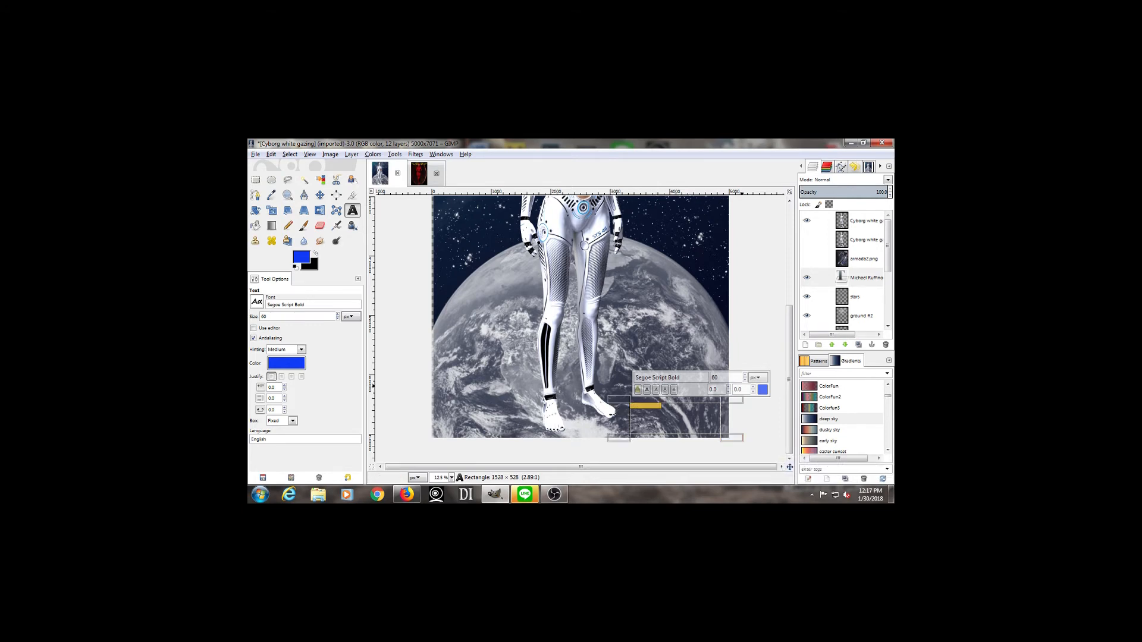
click(746, 375)
click(746, 375)
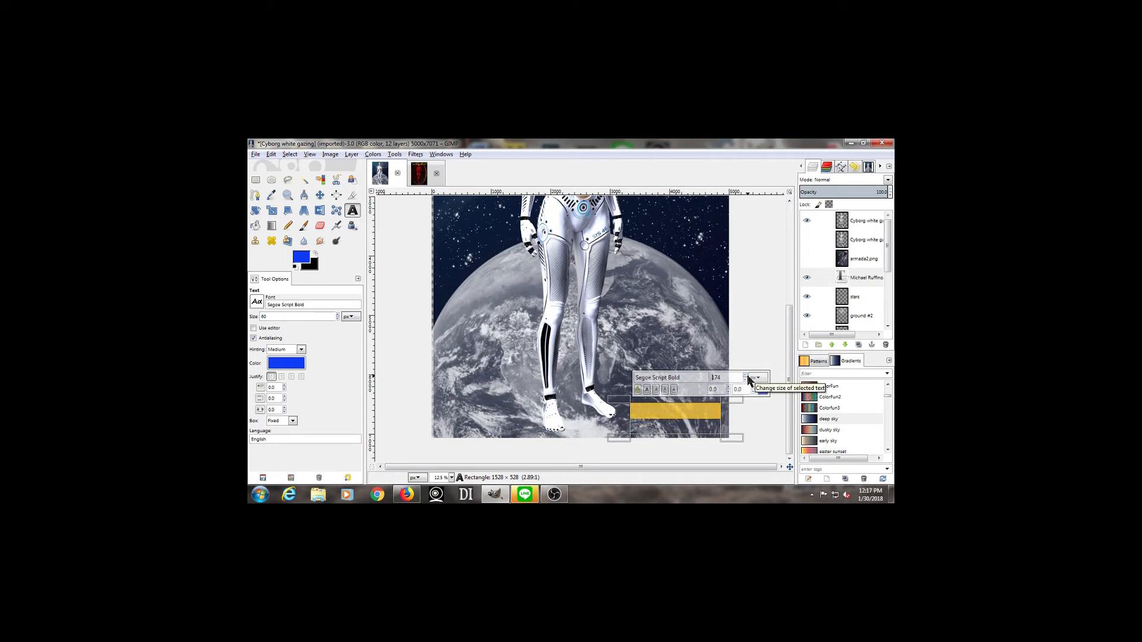
click(715, 415)
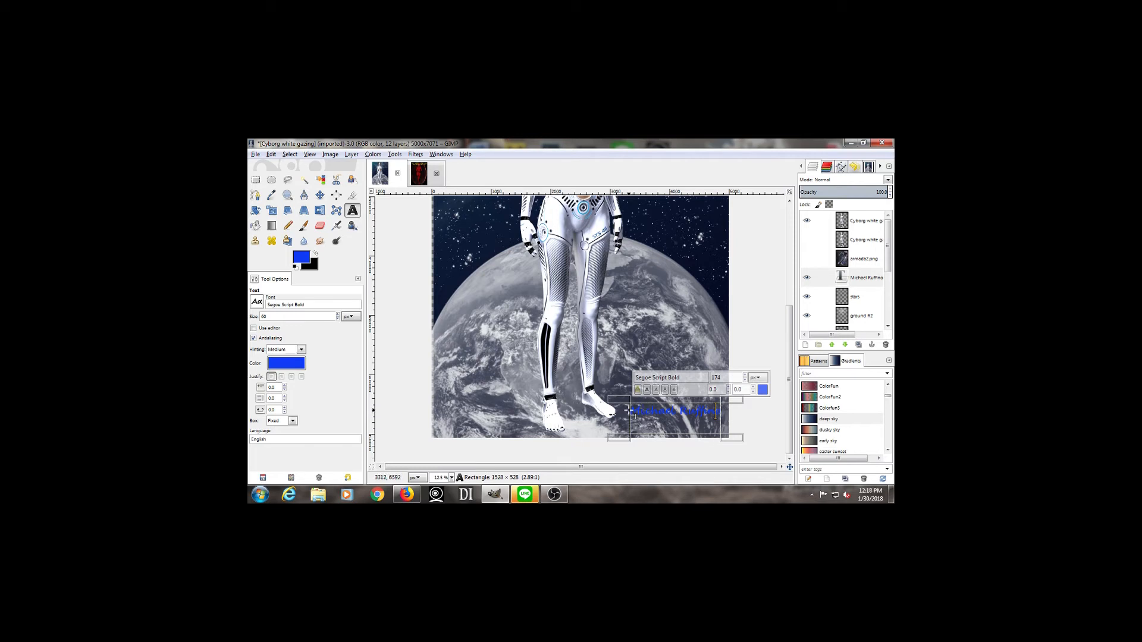
Step: Select the signature text again and change its color to white
drag(634, 409, 723, 410)
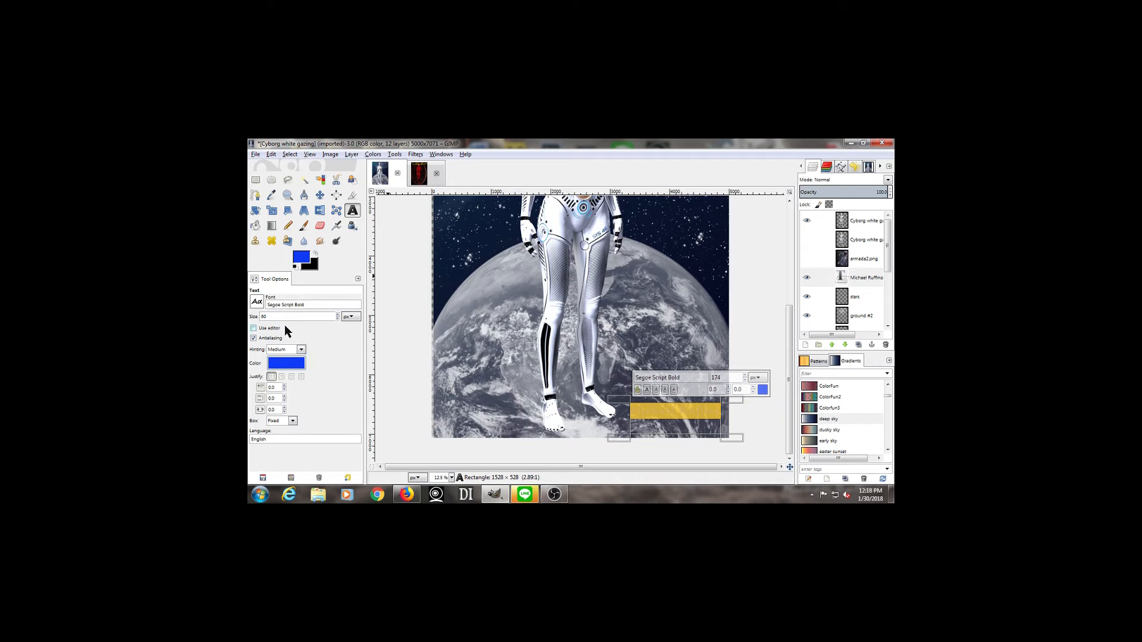
click(287, 365)
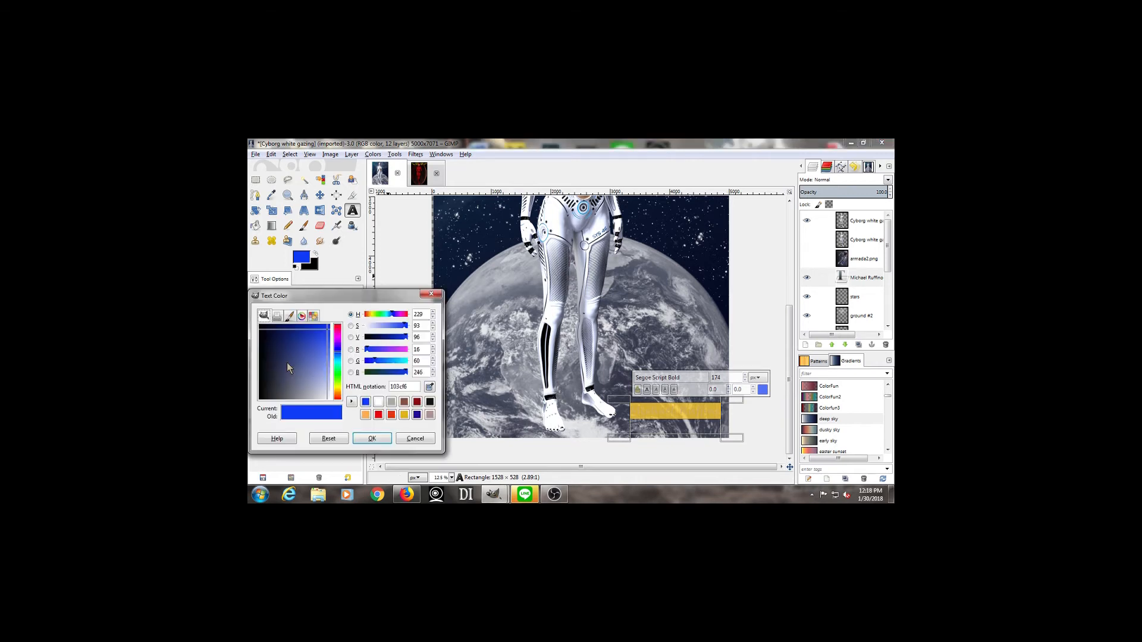
click(379, 403)
click(371, 438)
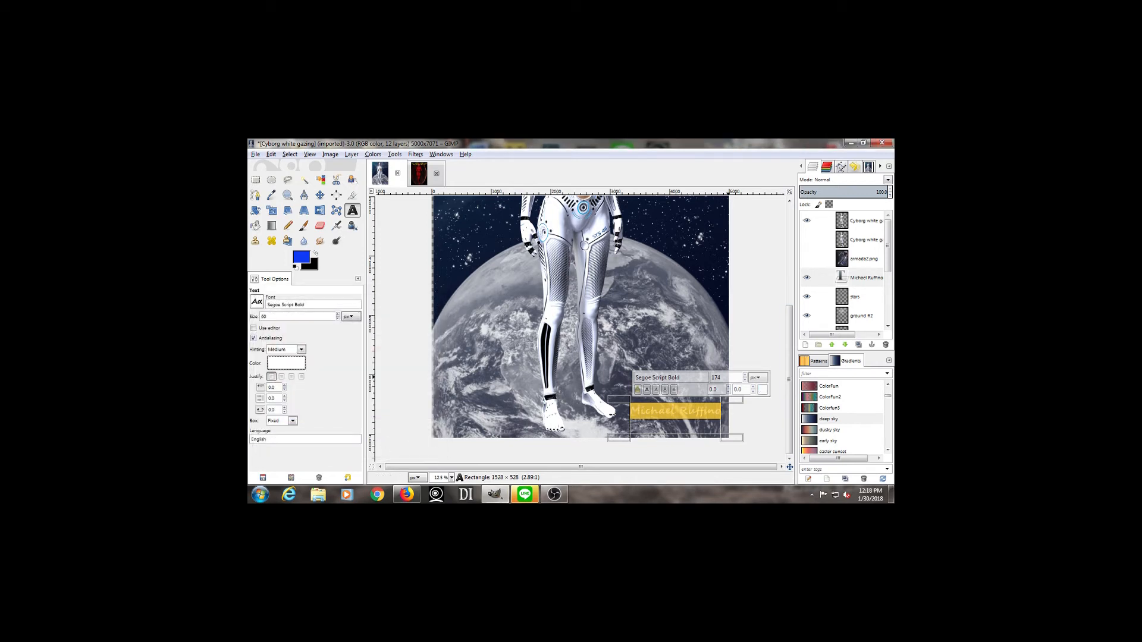
click(669, 419)
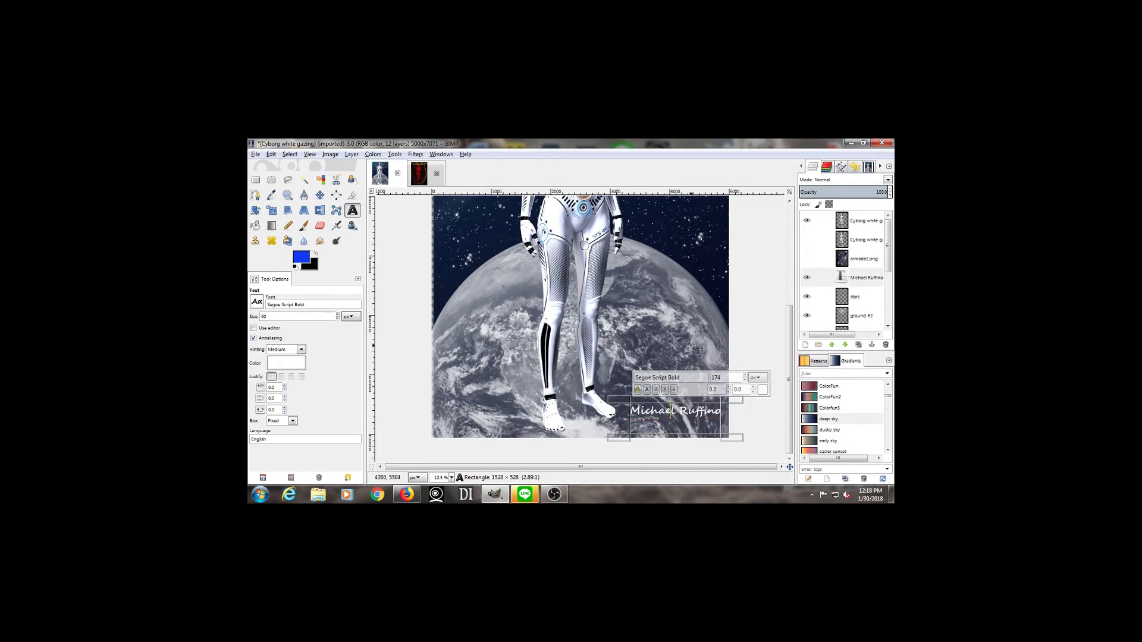
Step: Move the signature layer down with the Move tool so the name sits close to the image's lower-right corner
click(318, 195)
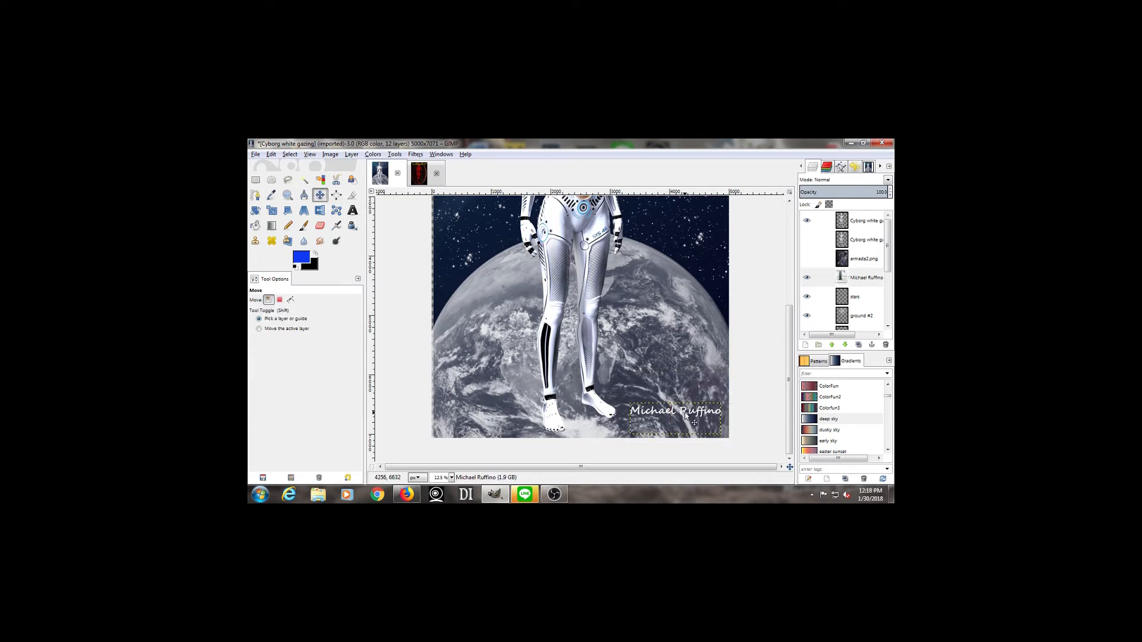
scroll(686, 418, up, 1)
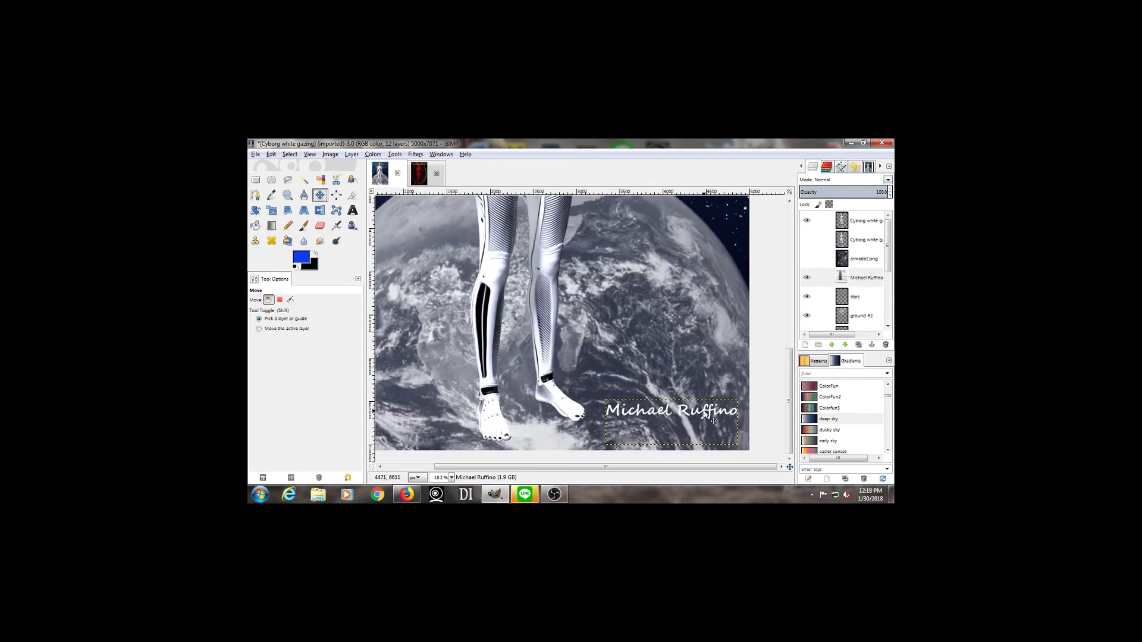
drag(704, 414, 710, 435)
scroll(679, 346, down, 1)
scroll(679, 346, up, 3)
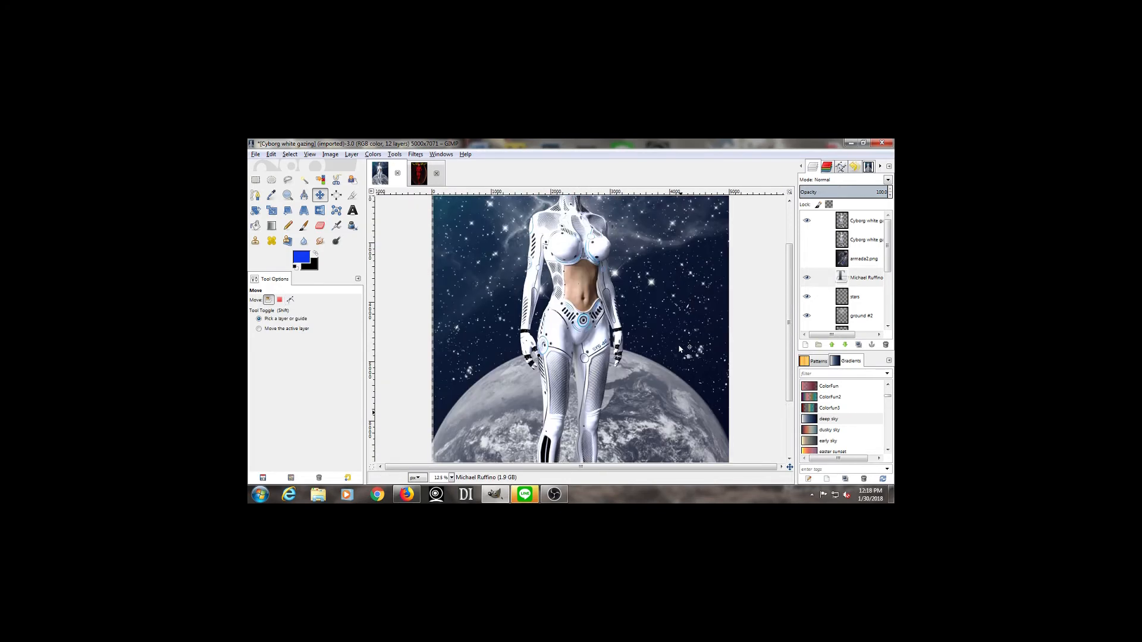
scroll(679, 348, down, 3)
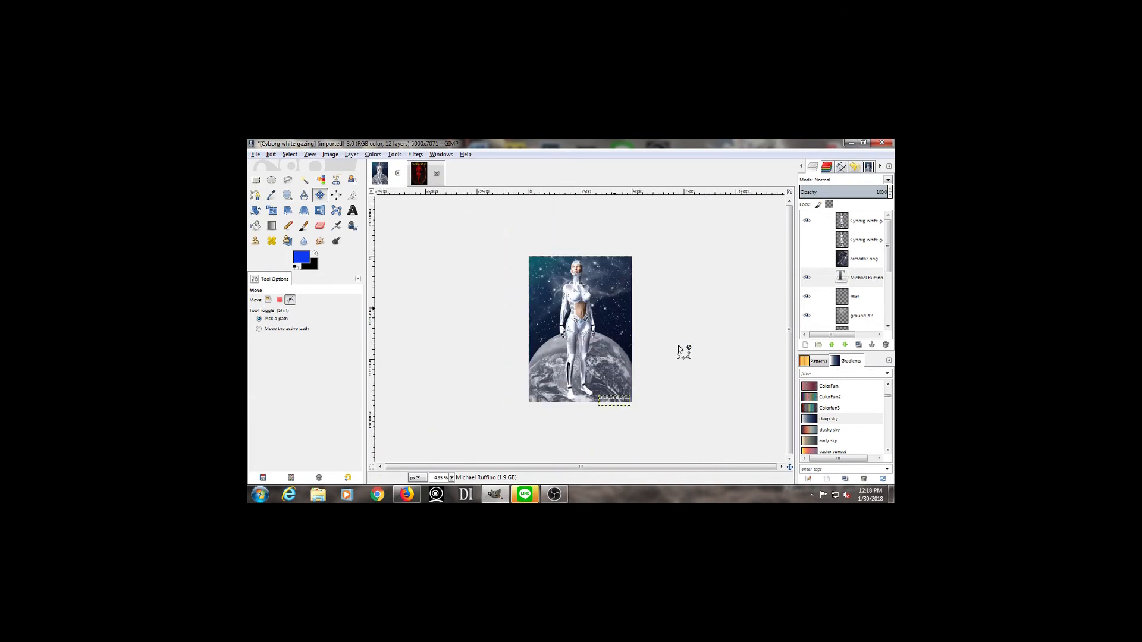
scroll(611, 344, up, 1)
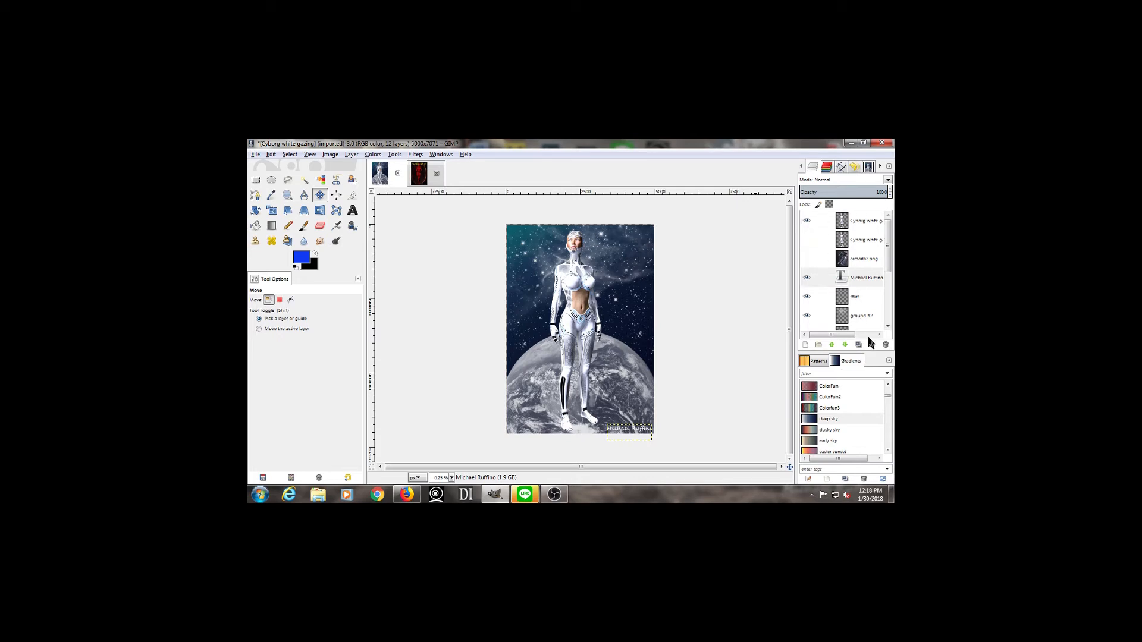
Step: Examine the background with the cyborg figure layer briefly hidden, restore the figure, and look through the brush collection
click(809, 221)
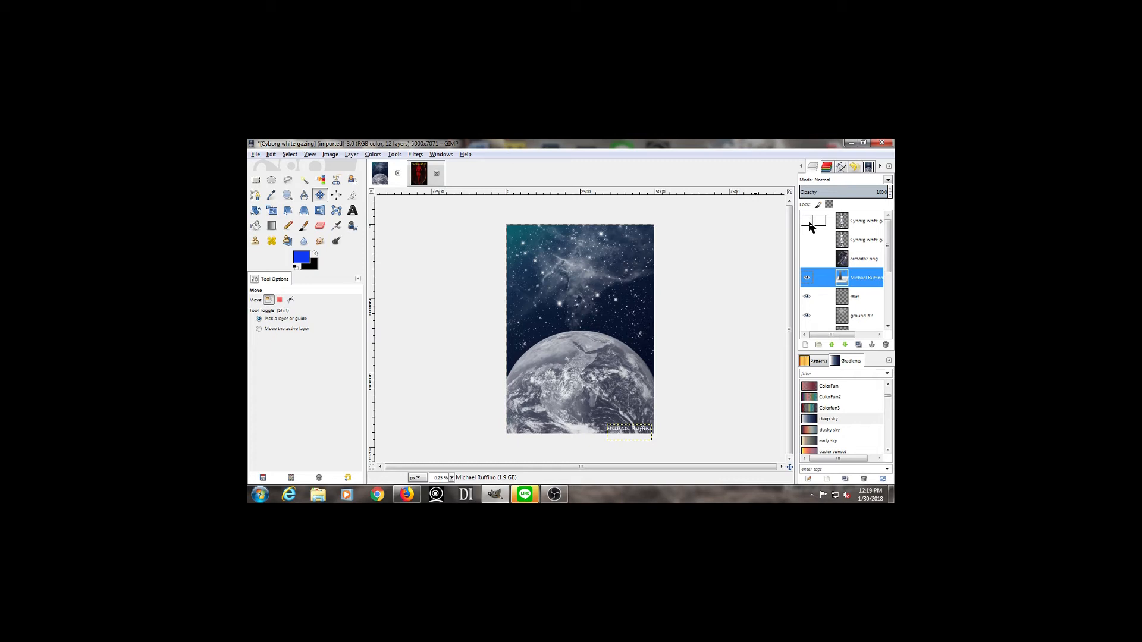
click(809, 220)
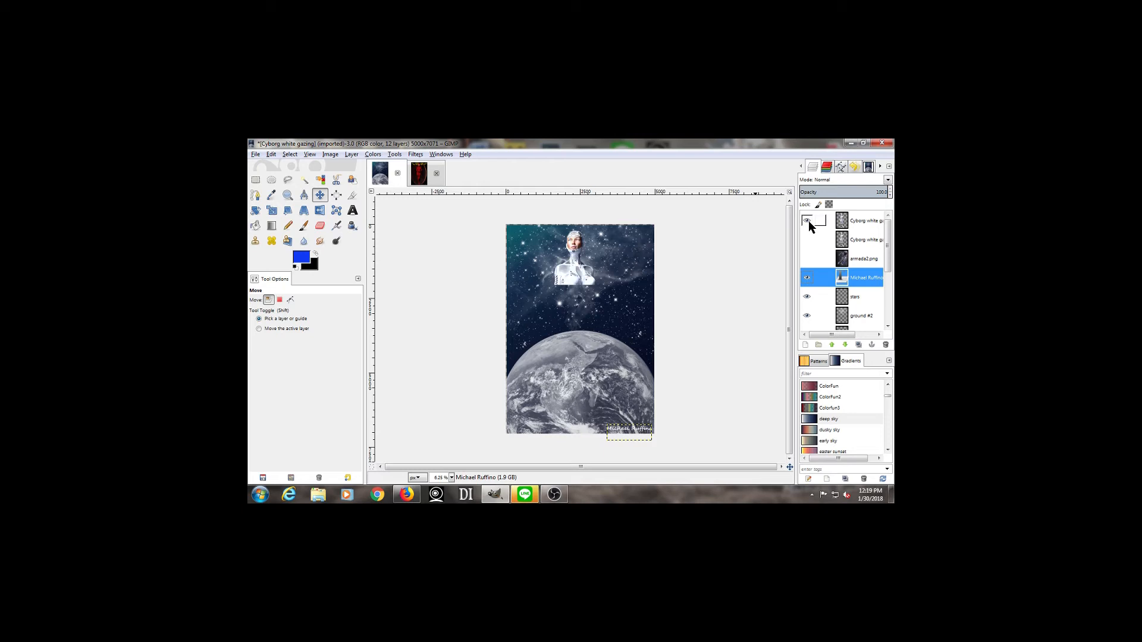
click(879, 167)
click(879, 167)
click(879, 167)
click(880, 167)
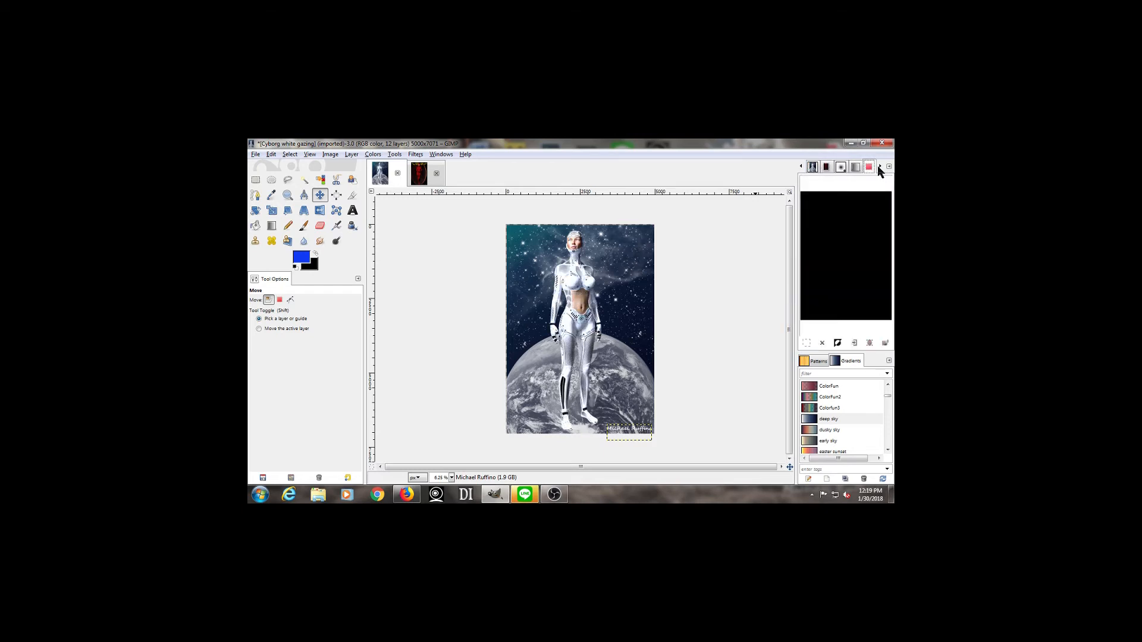
click(840, 166)
scroll(848, 240, up, 3)
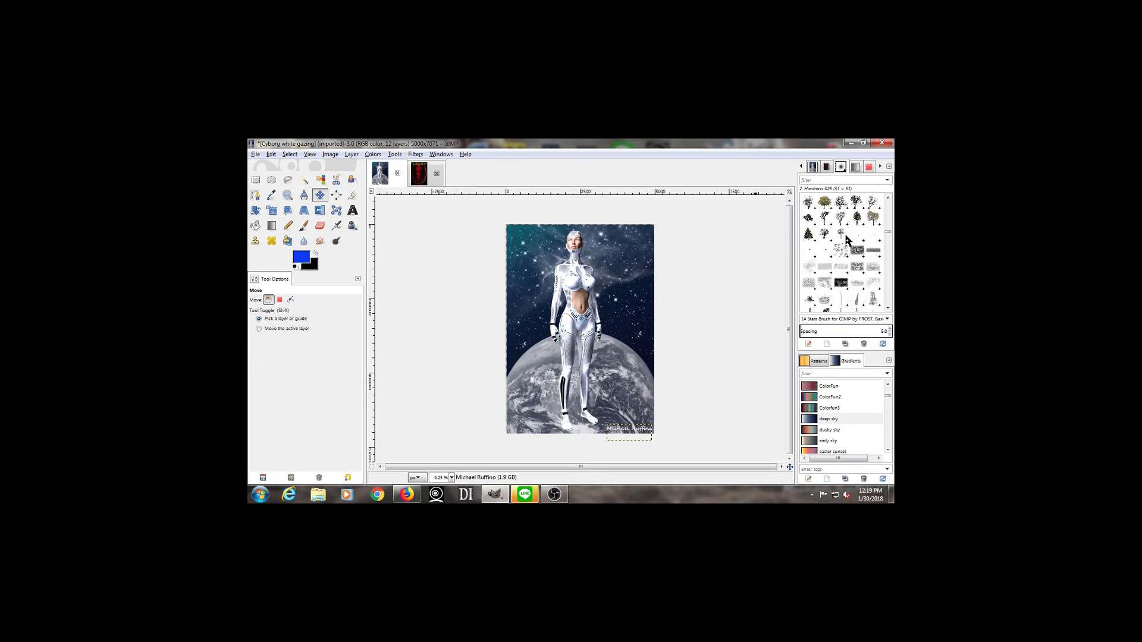
scroll(846, 237, down, 6)
scroll(847, 238, up, 6)
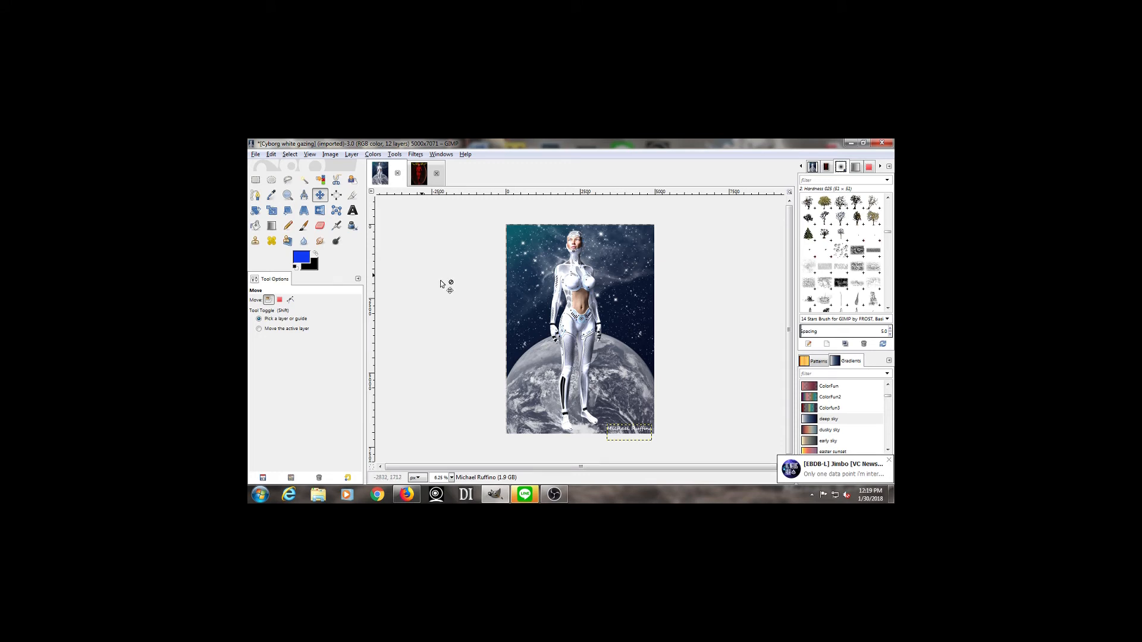
click(373, 155)
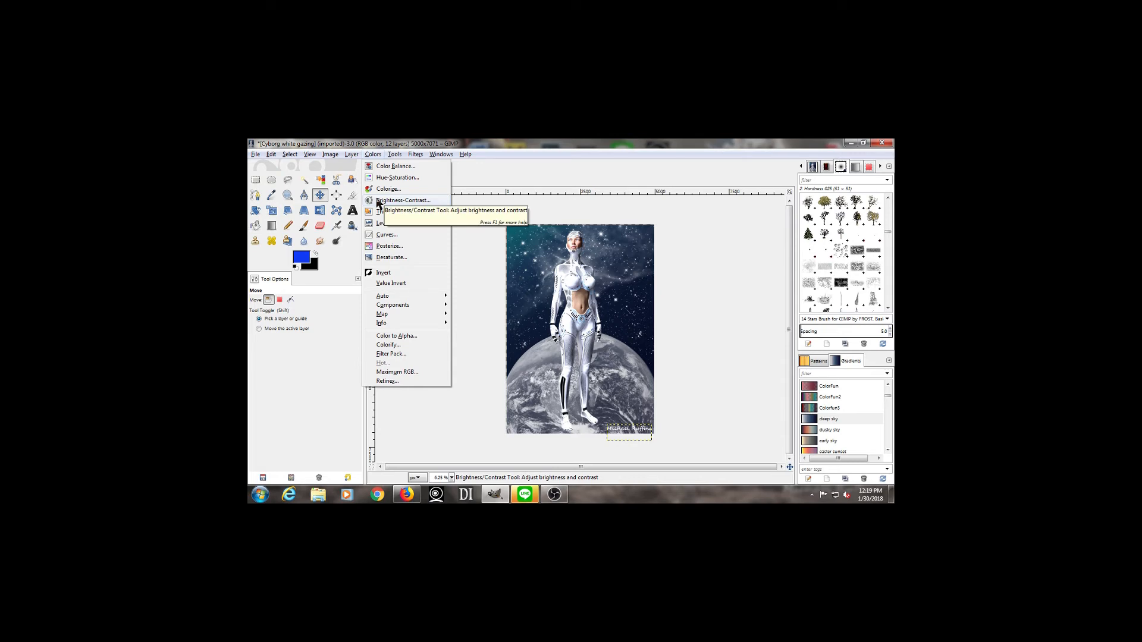
click(464, 144)
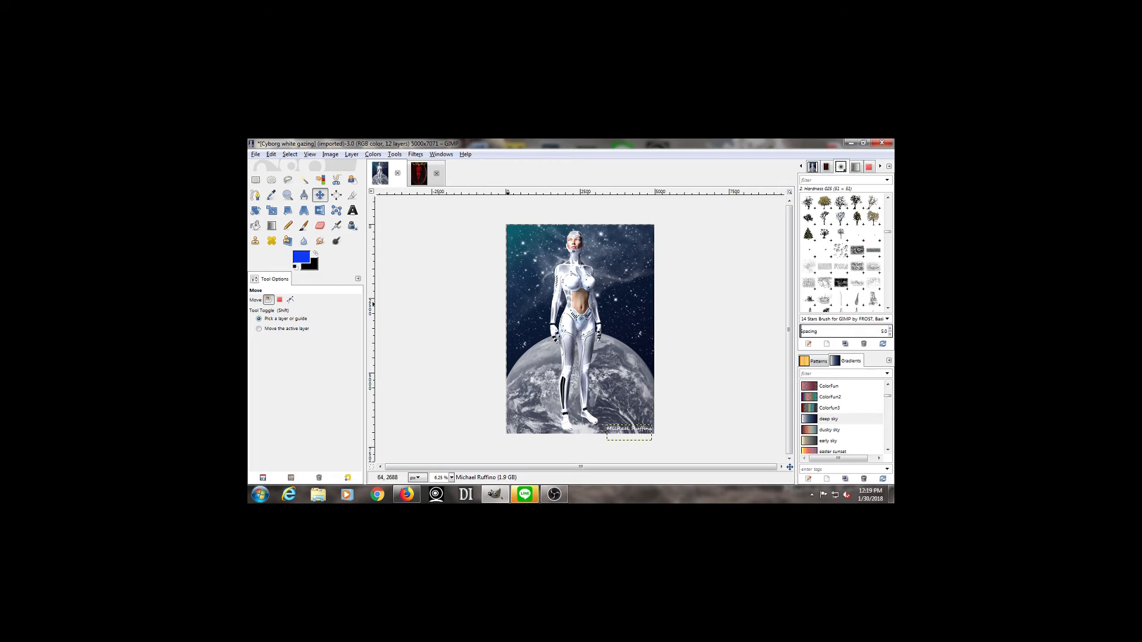
click(419, 156)
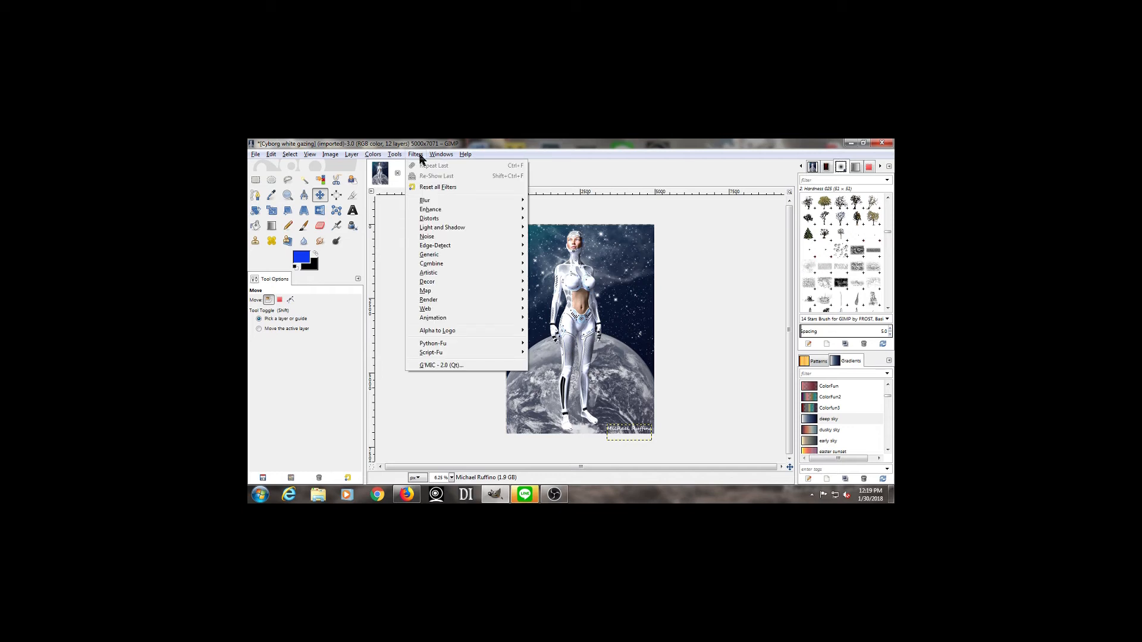
click(452, 140)
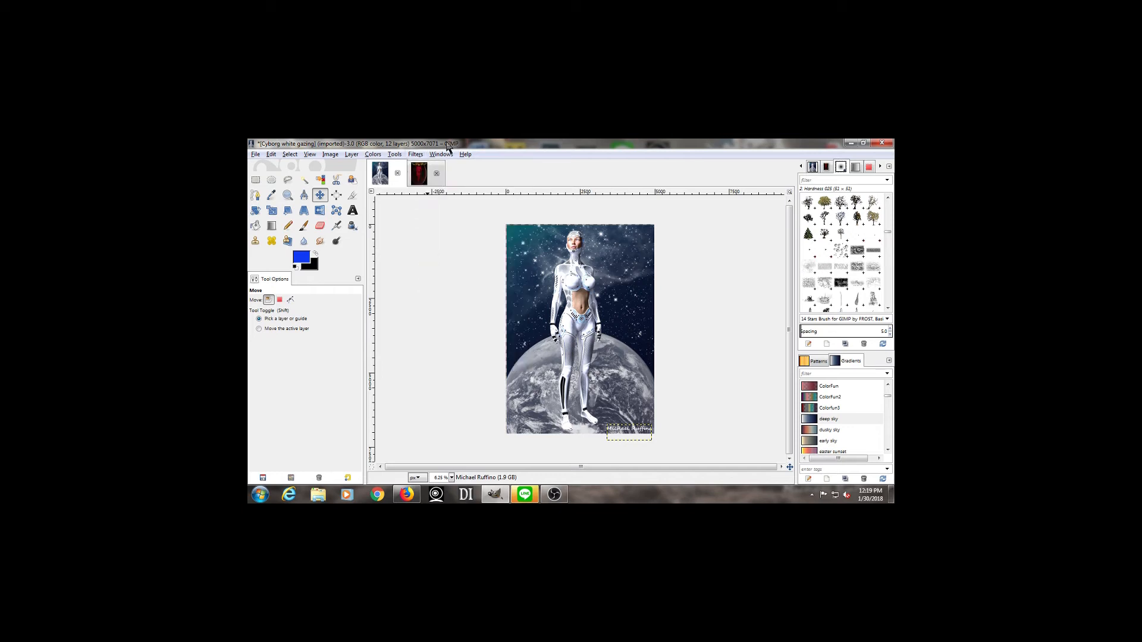
click(374, 155)
click(415, 156)
Step: View the finished red cyborg LOST image for comparison and return to the white cyborg image
click(419, 173)
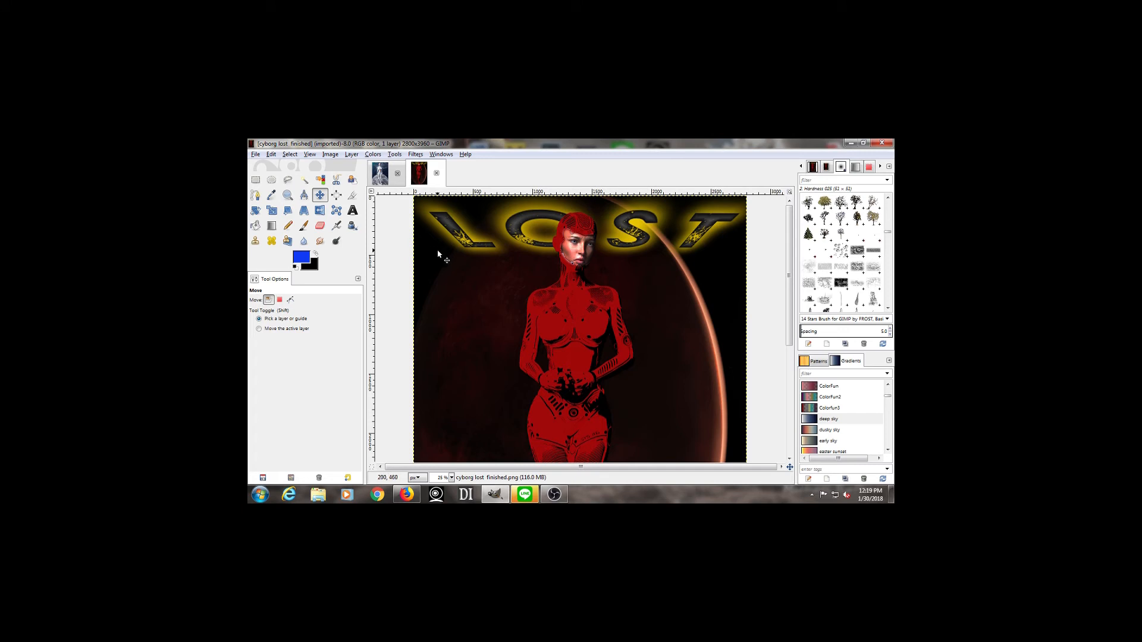
click(388, 173)
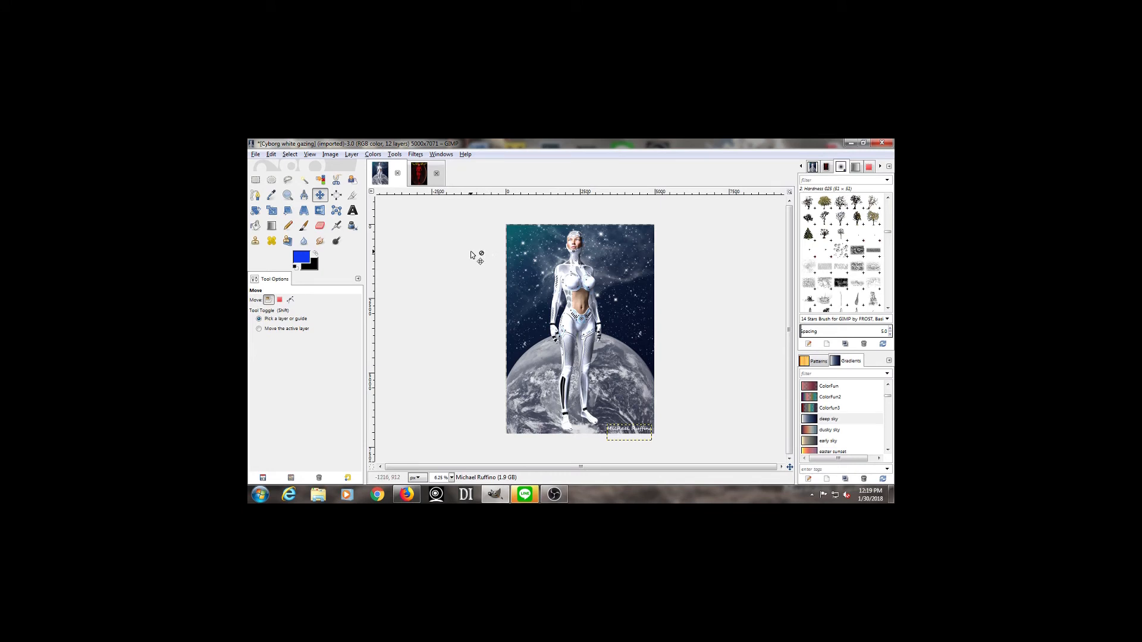
Step: Save the layered image as cyborg on earth.xcf in the Render Library folder
click(257, 154)
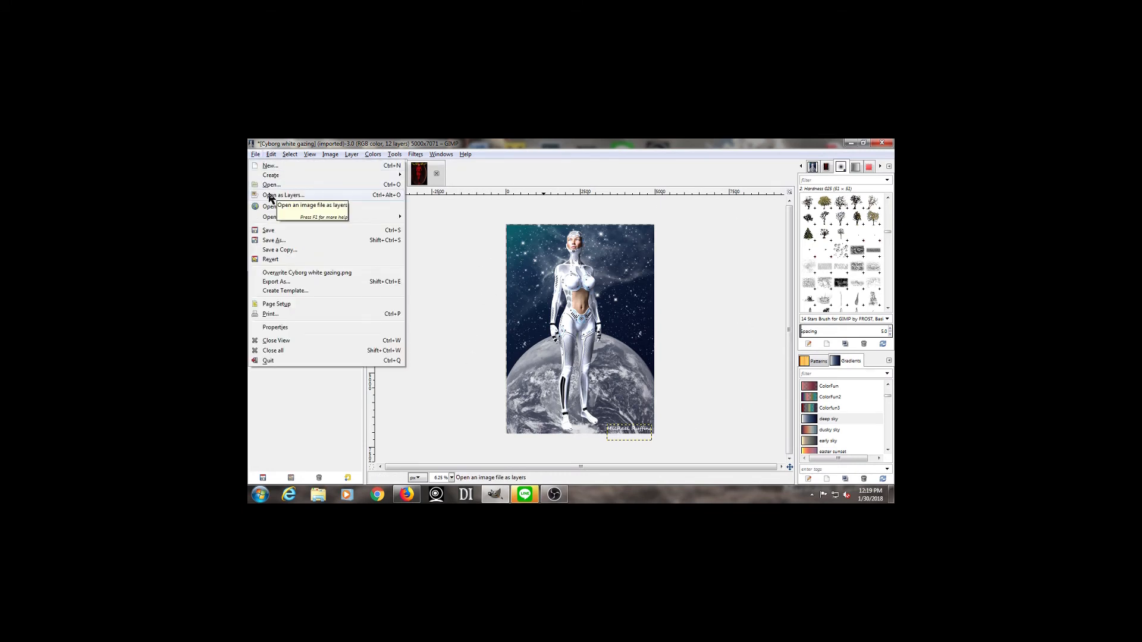
click(279, 240)
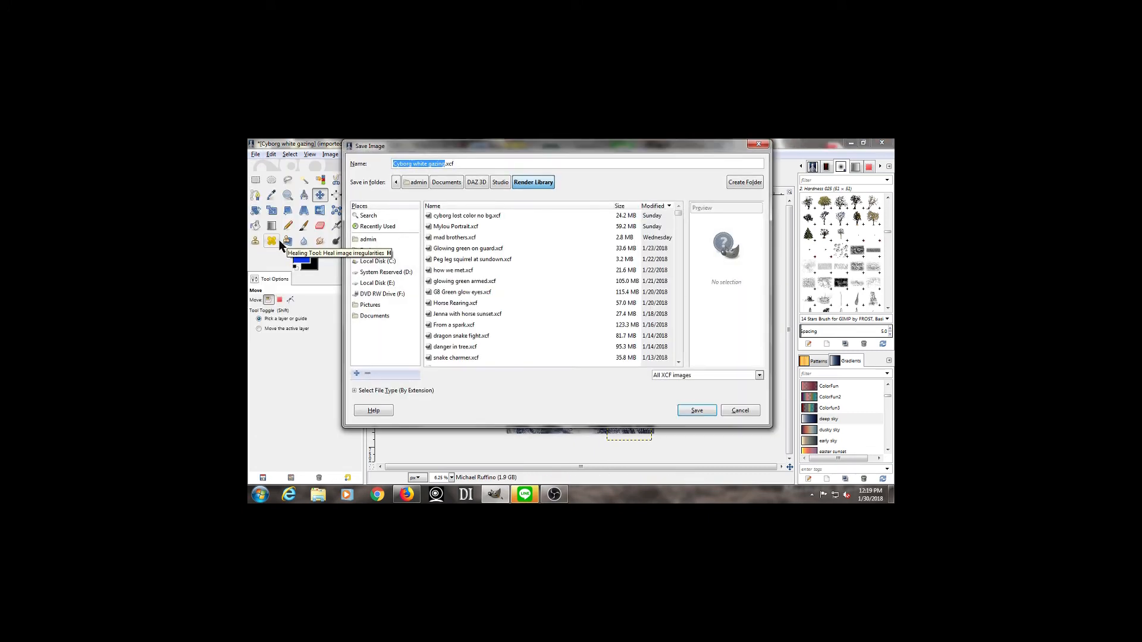
text(cybor)
text(g on eart)
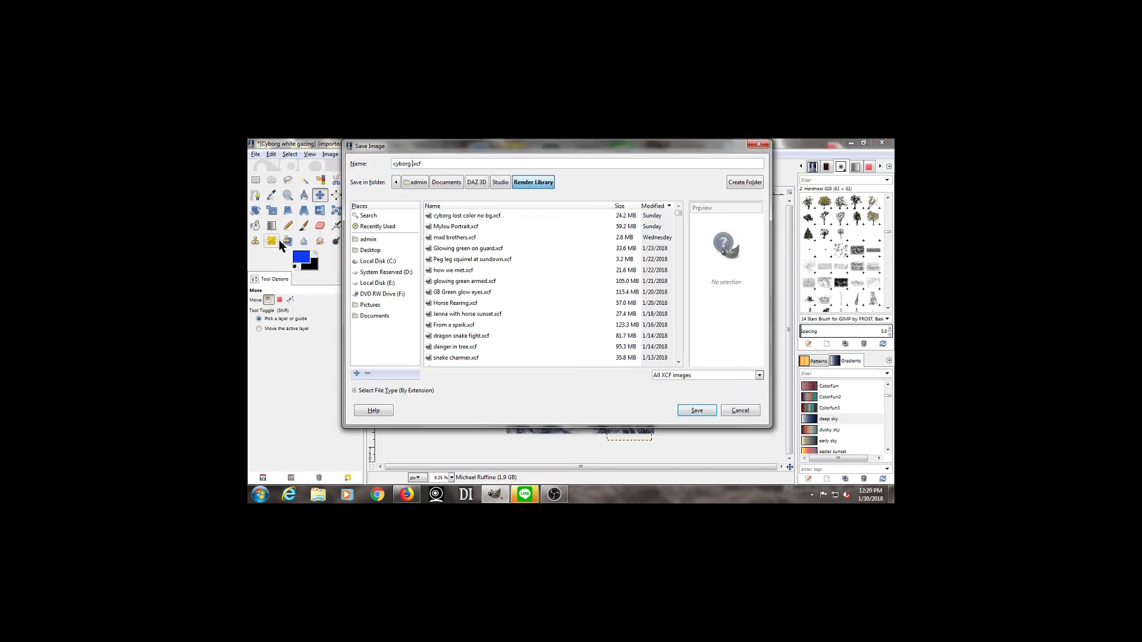
text(h)
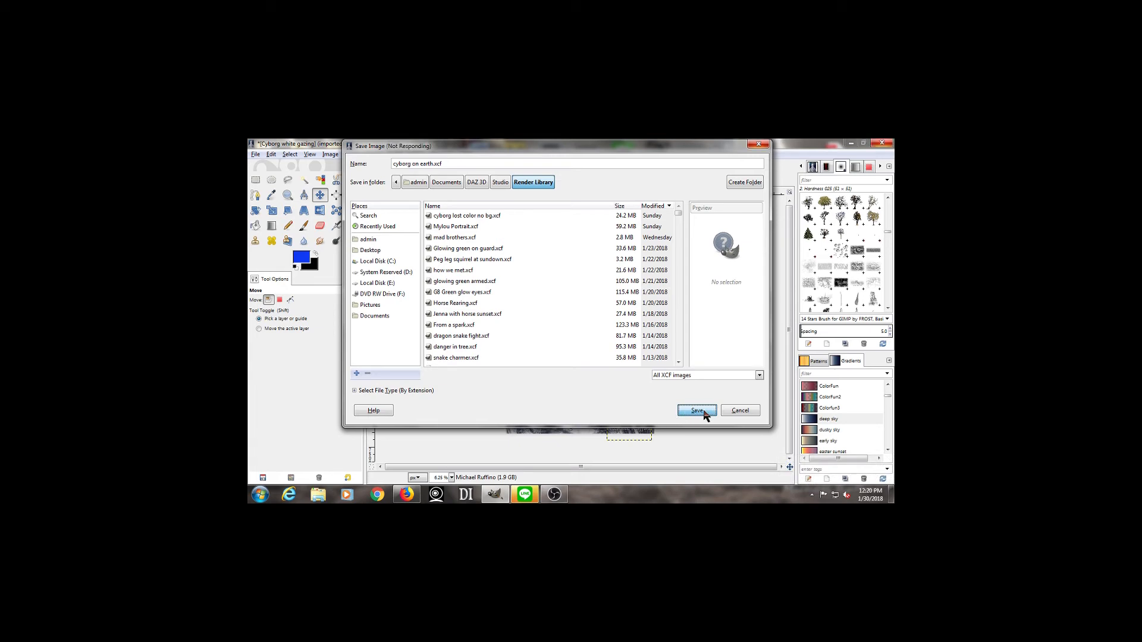
Step: Export the saved image as cyborg on earth.png to the Pictures folder, with saving color values from transparent pixels turned off
click(704, 411)
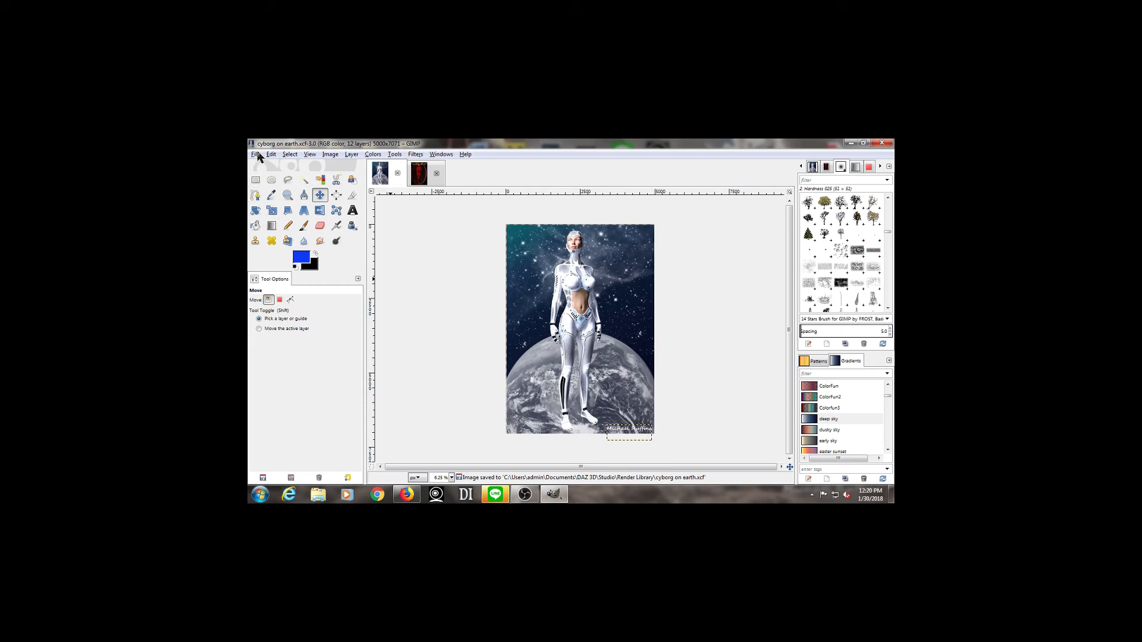
click(255, 154)
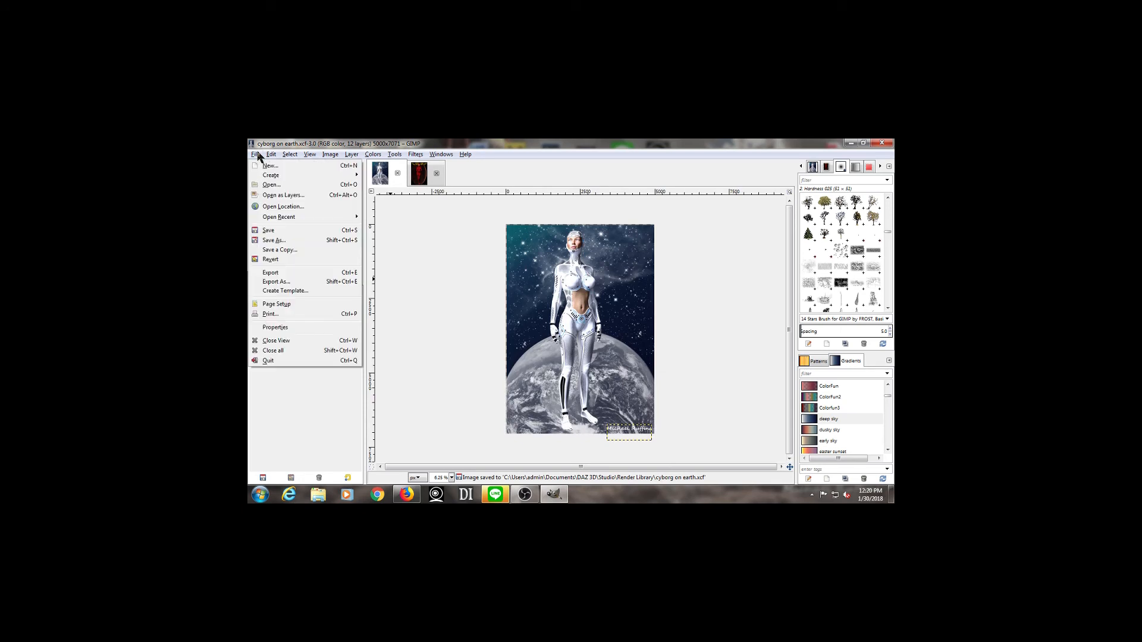
click(286, 279)
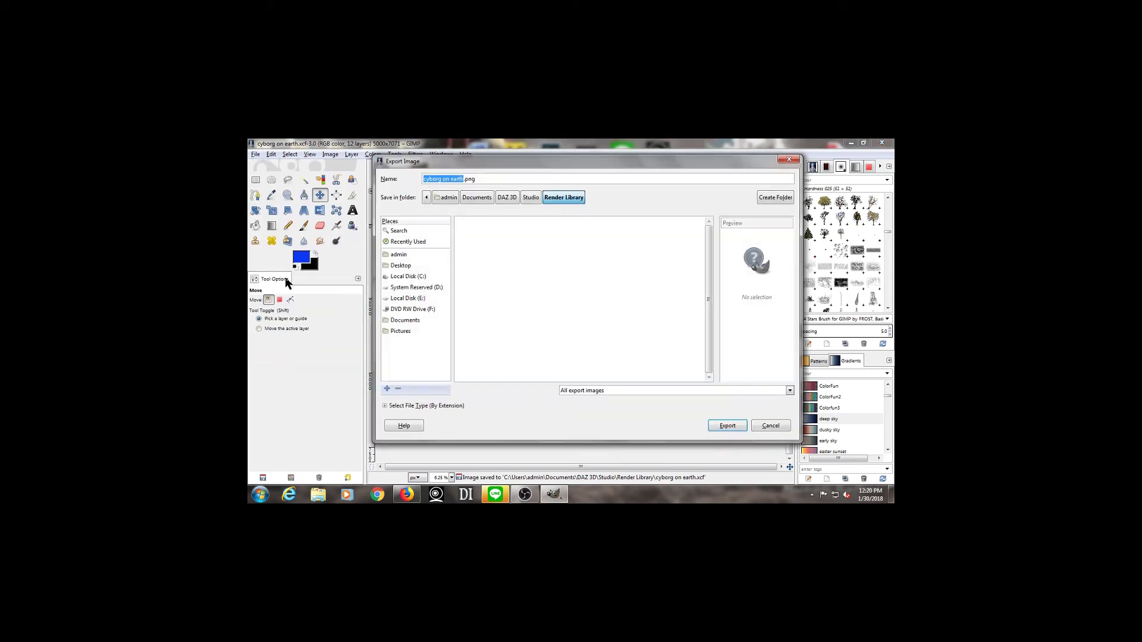
click(397, 331)
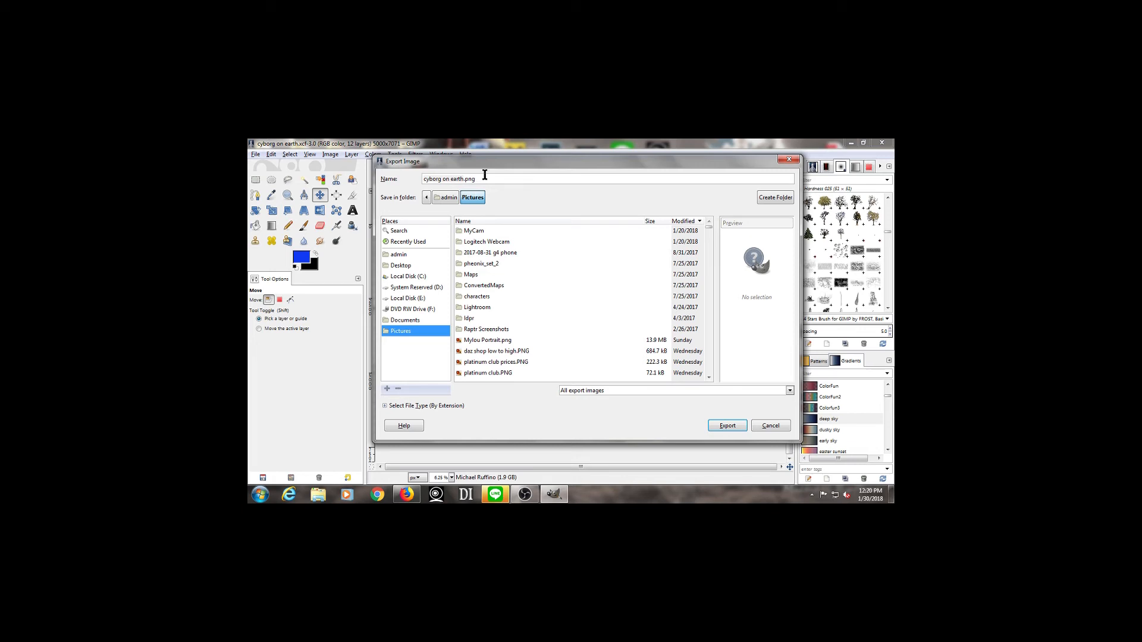
click(728, 428)
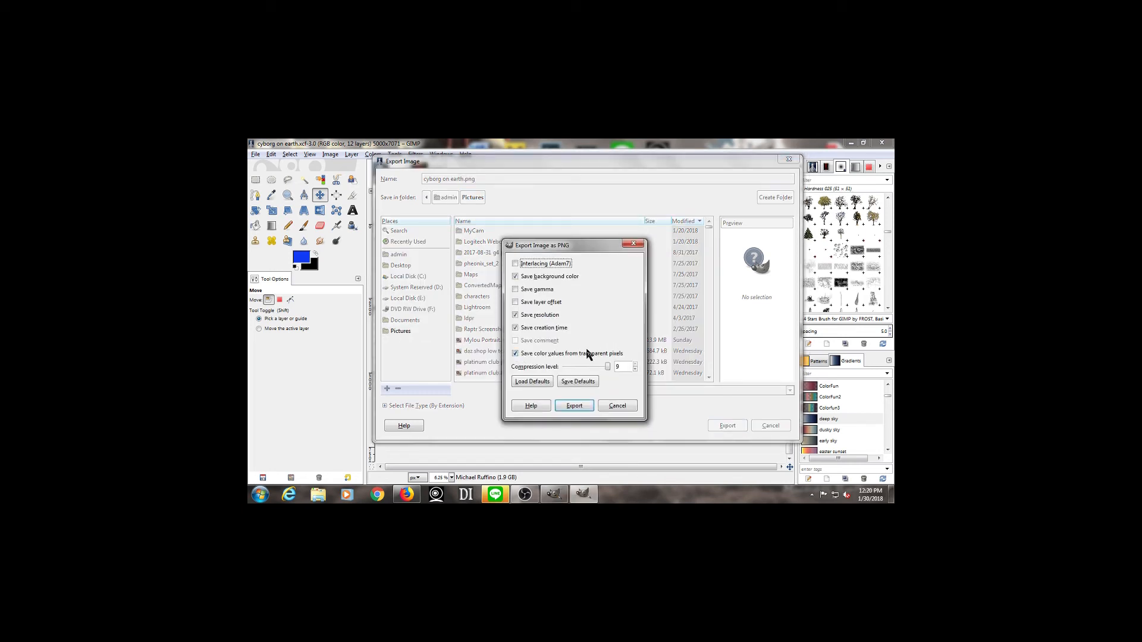
click(515, 353)
click(576, 408)
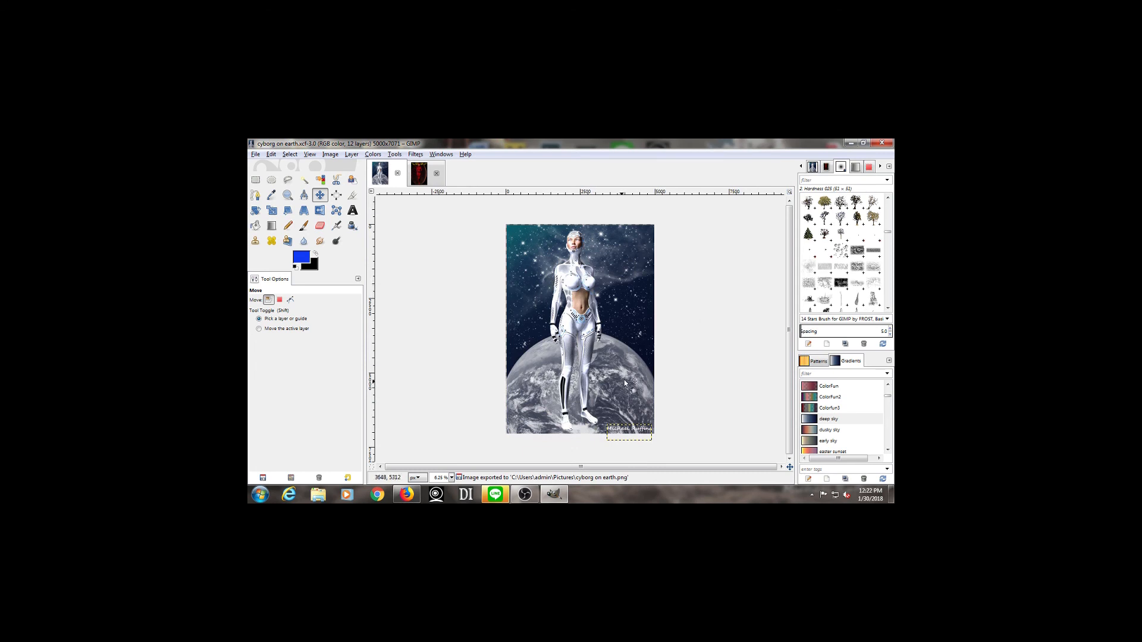
Step: Switch to Windows Explorer and search the Pictures library for cyborg
click(325, 498)
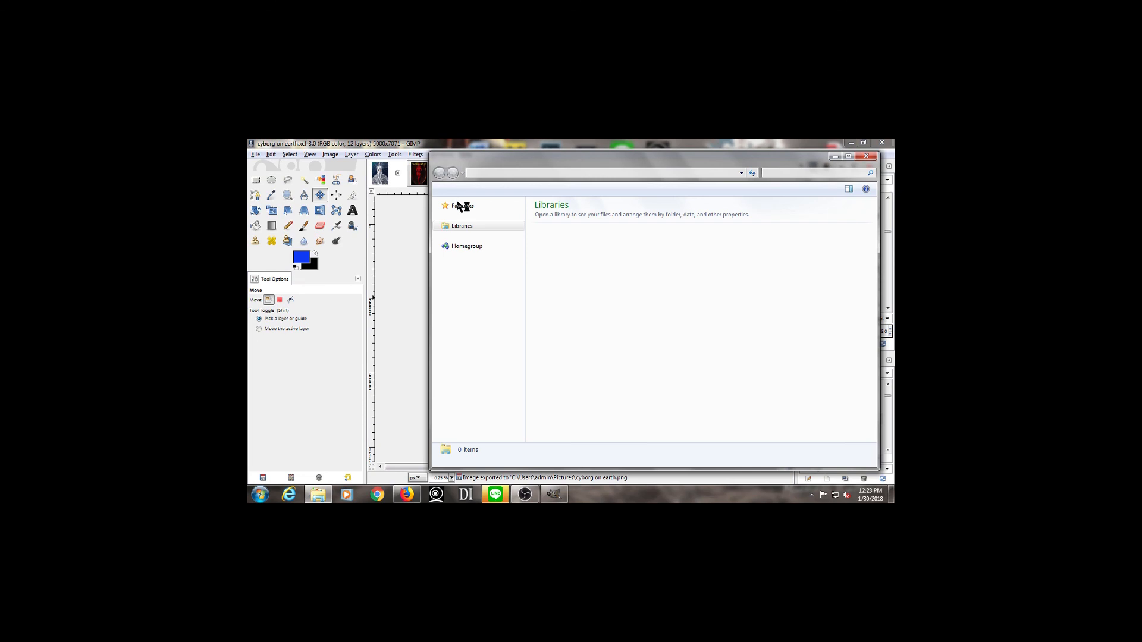
click(463, 317)
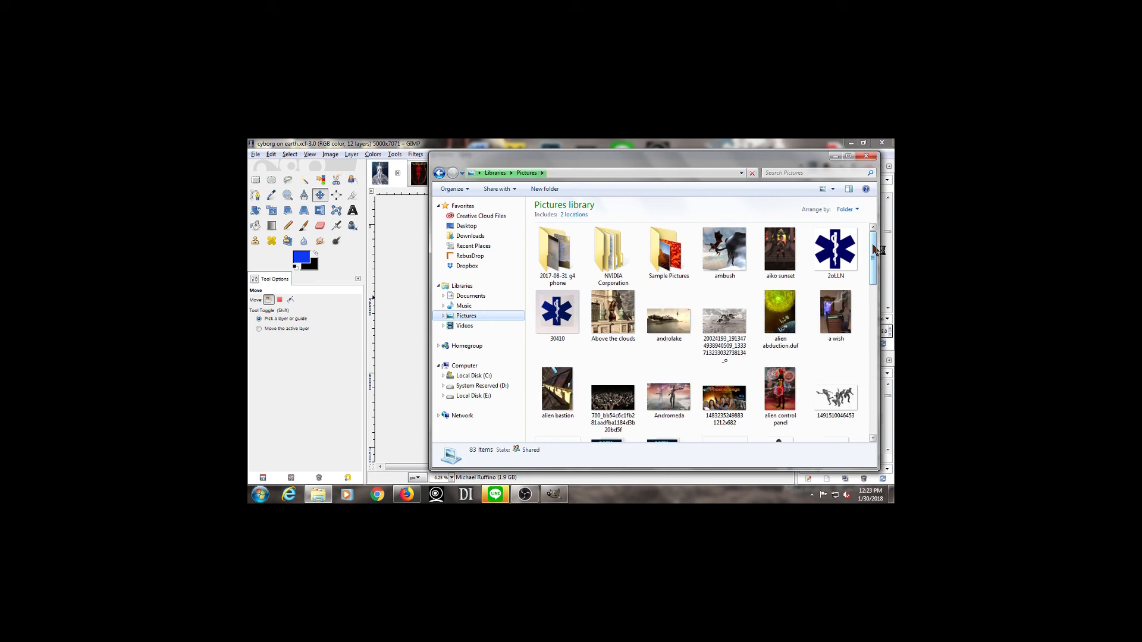
click(818, 175)
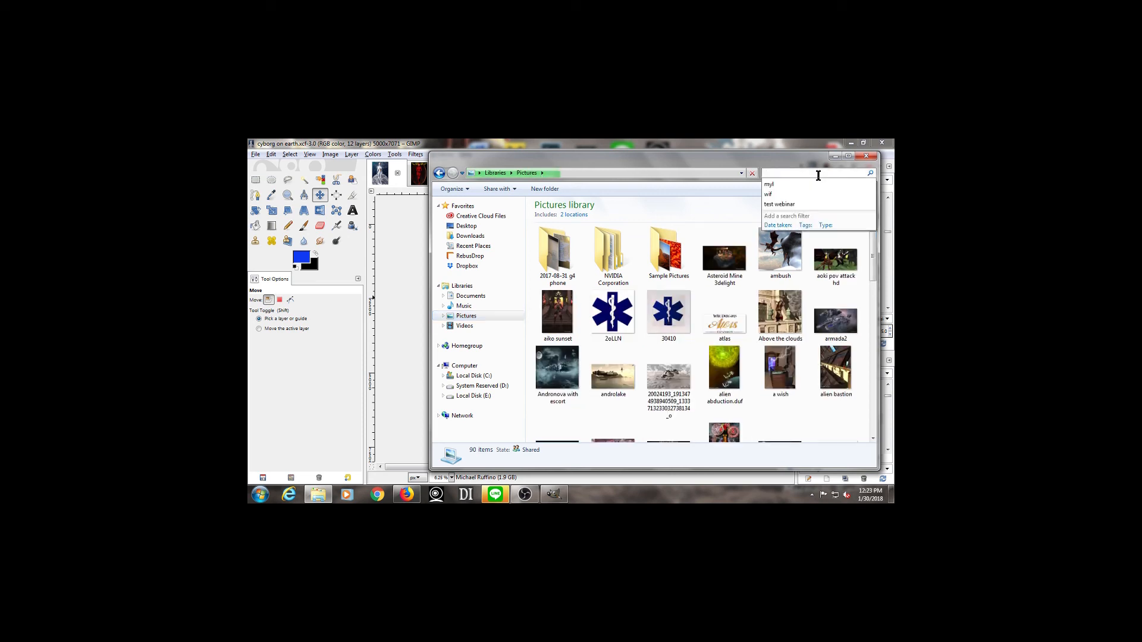
text(cybo)
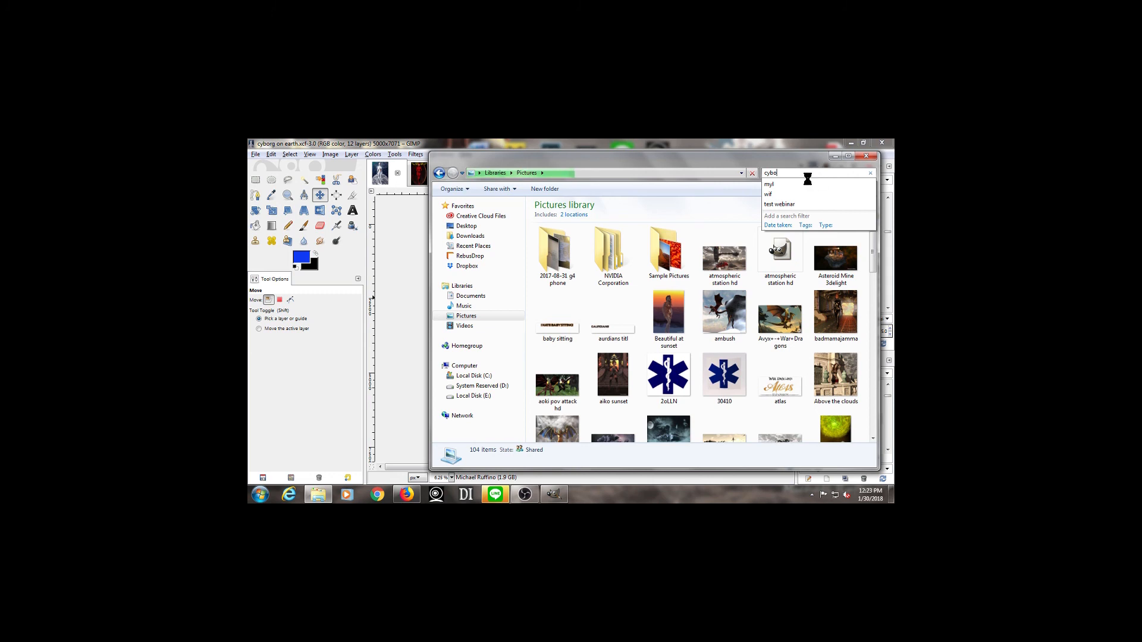
text(rg)
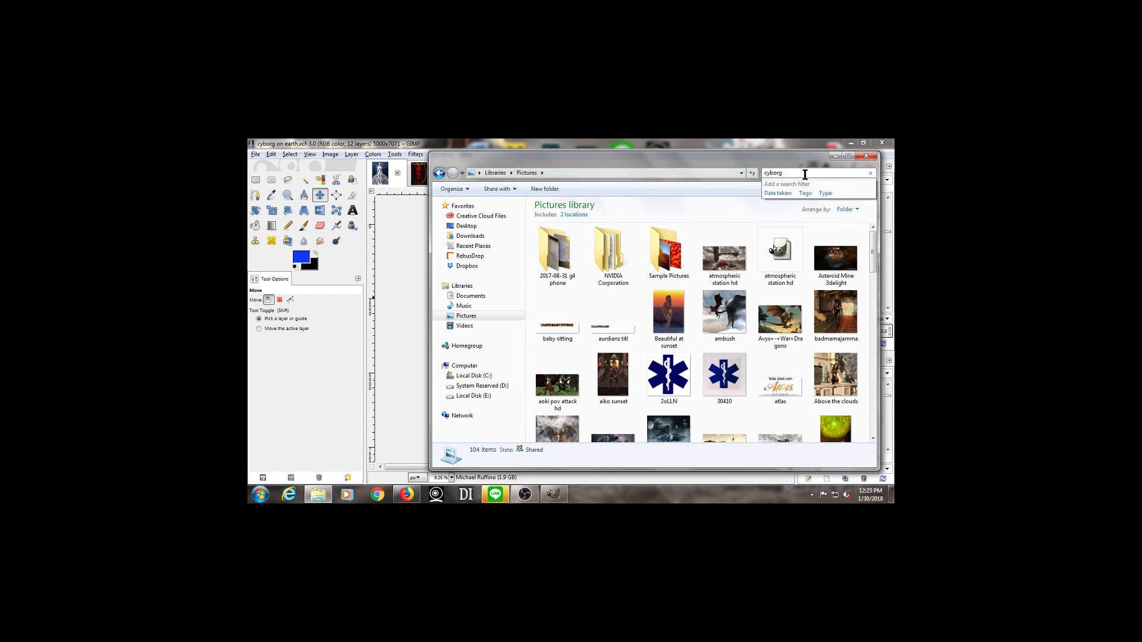
key(Return)
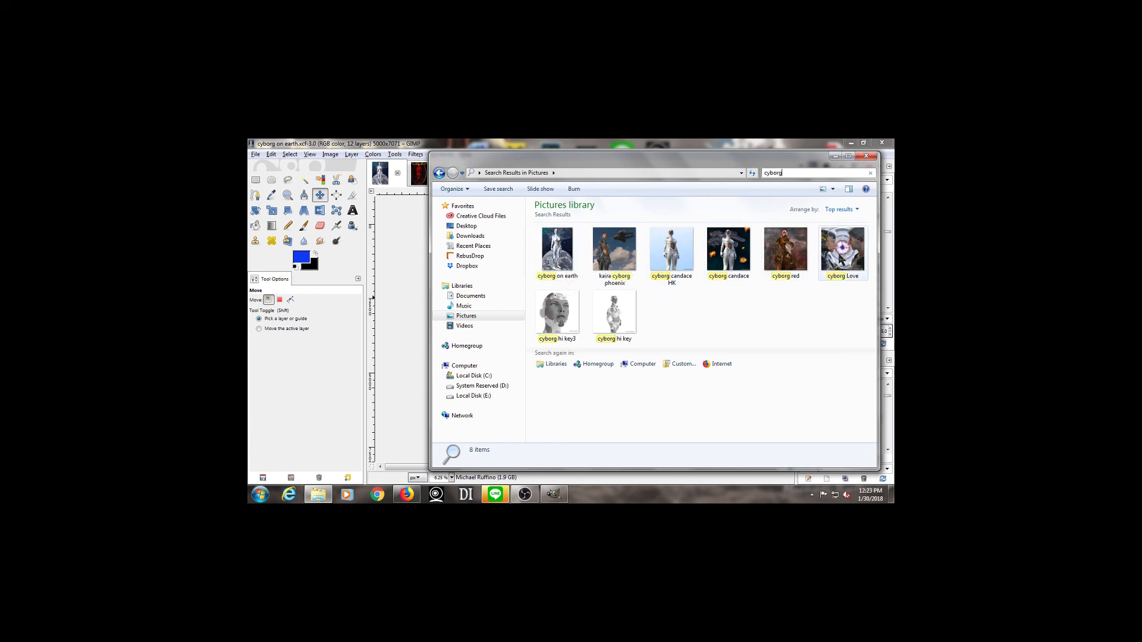
Step: Open the exported cyborg on earth picture in Windows Photo Viewer, maximize the window and start the full-screen slide show
click(551, 262)
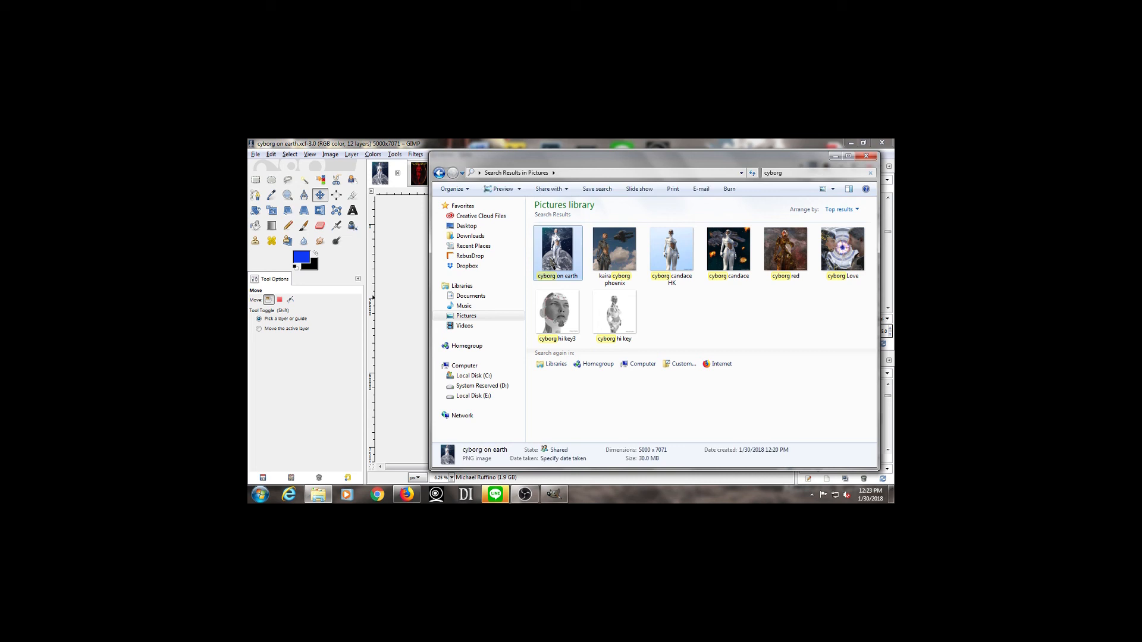
double_click(551, 261)
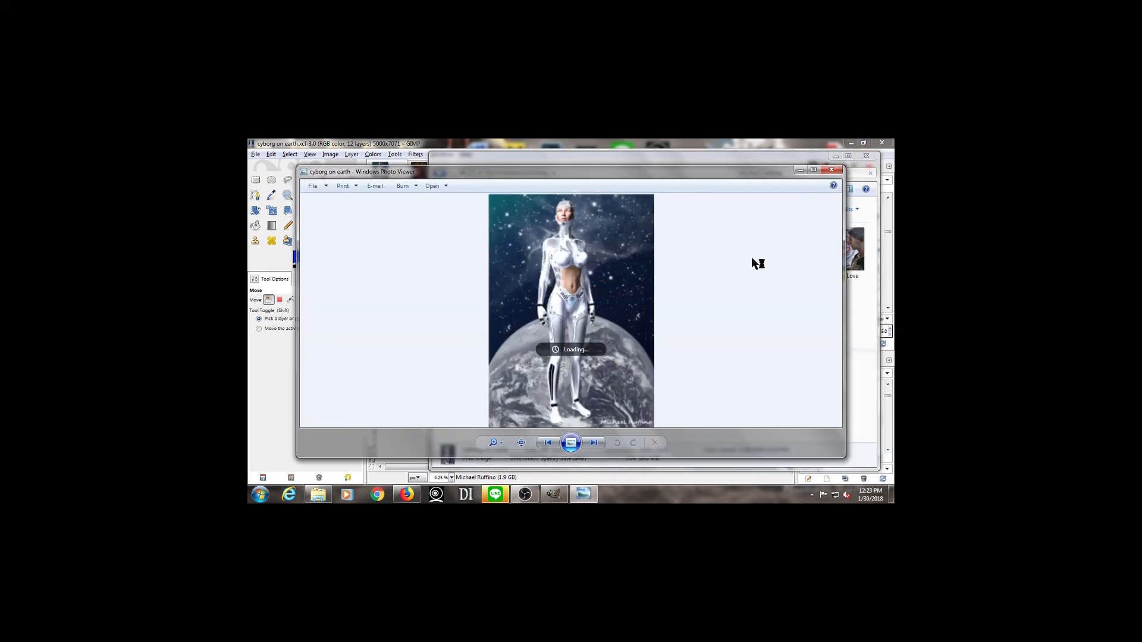
click(815, 171)
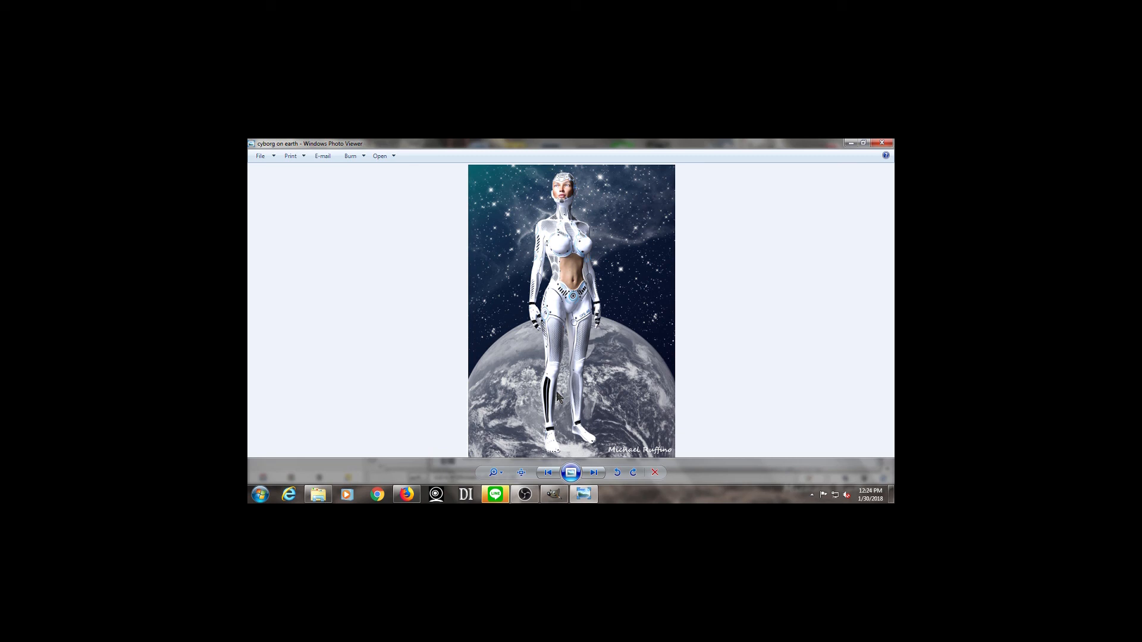
click(570, 475)
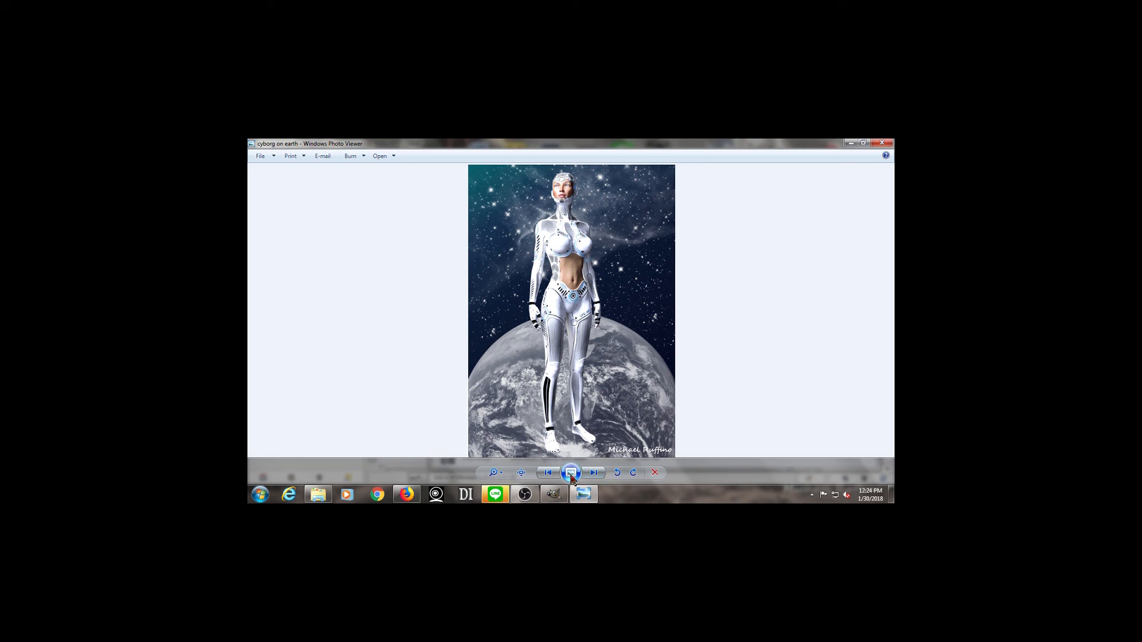